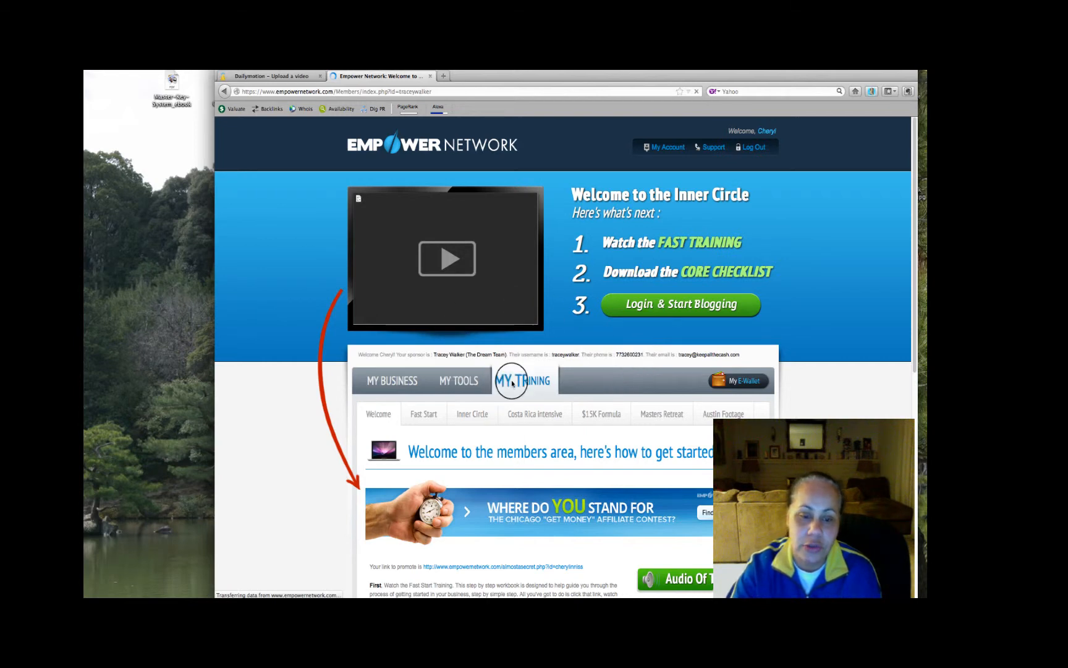
# Pause the Audio Of The Week playback in the members area
pyautogui.scroll(-5, 455, 424)
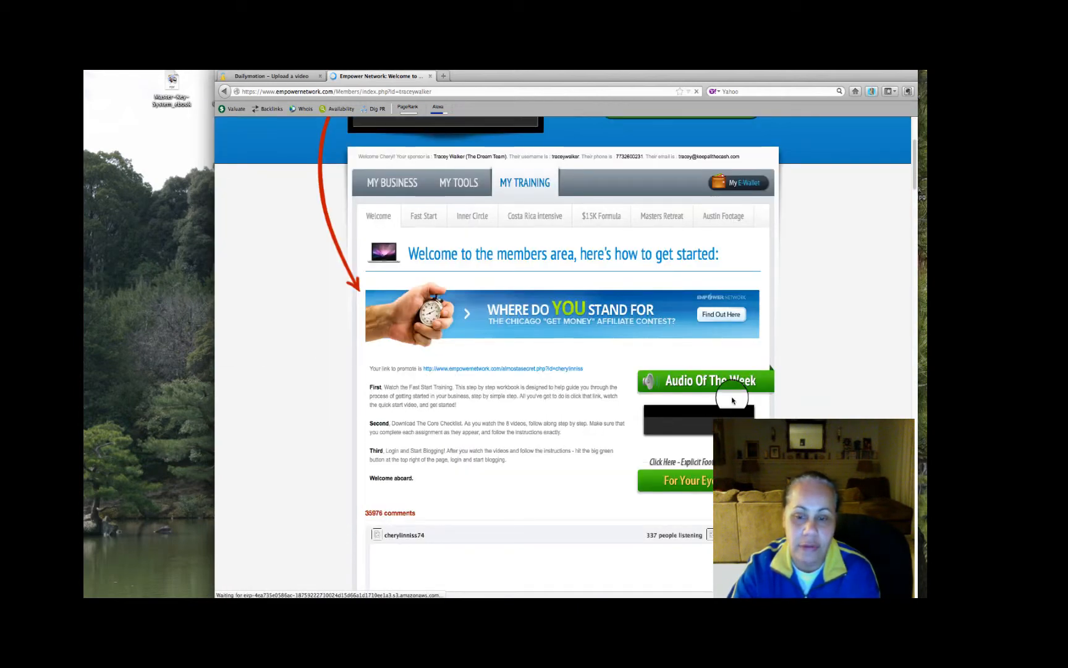
pyautogui.scroll(1, 626, 380)
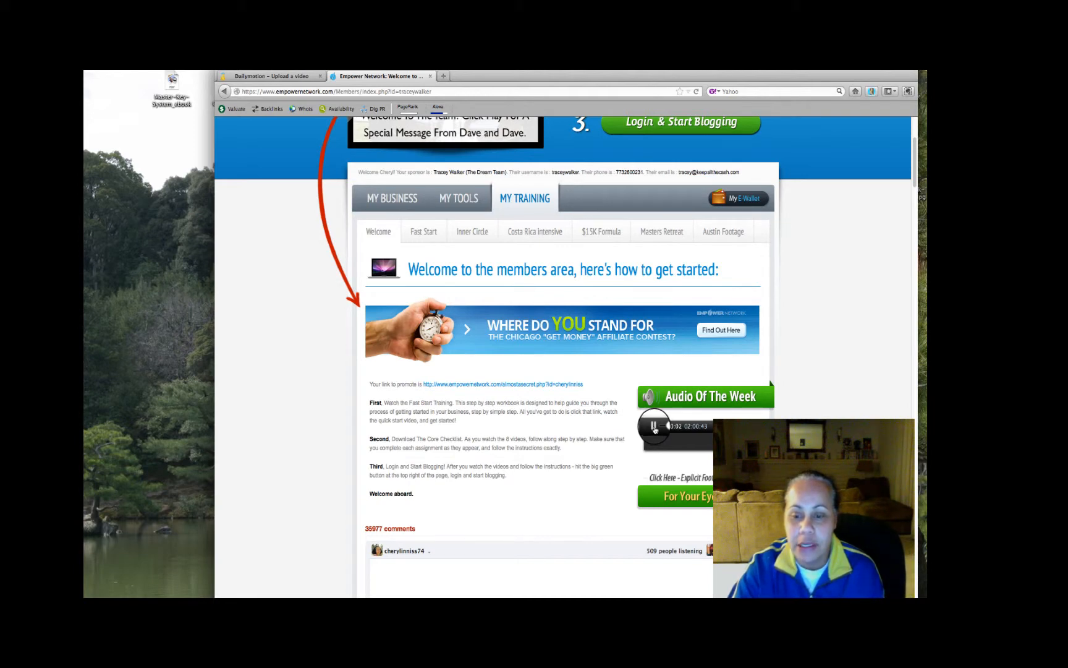
pyautogui.click(654, 428)
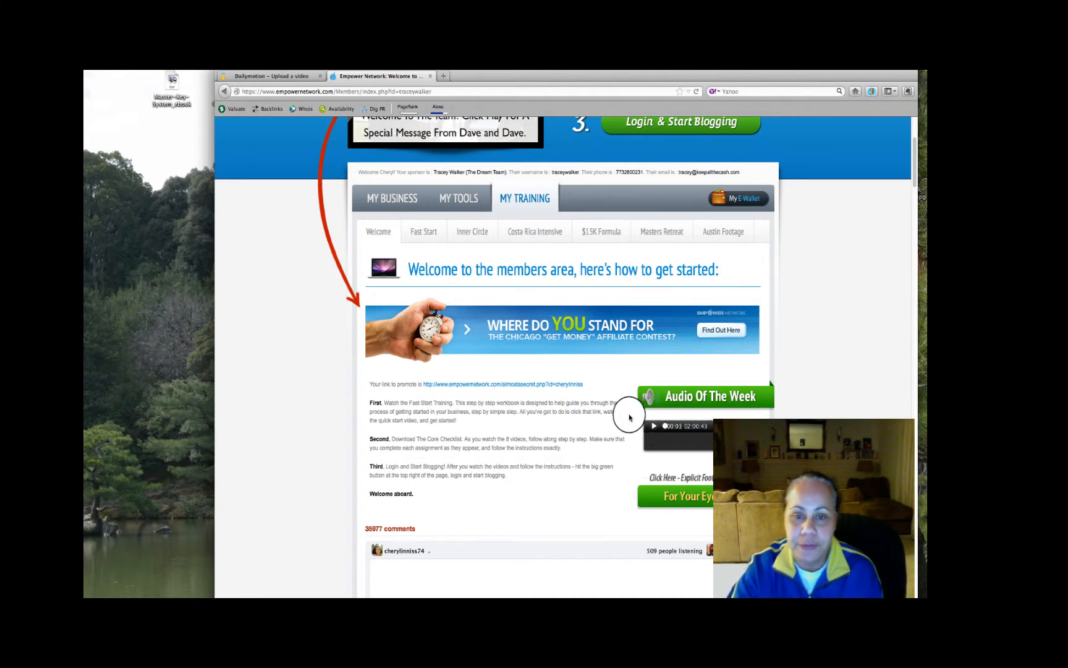
# Log in to the blog's dashboard and open the draft post "Day #10 Video Contest: 30 Day Challenge" for editing
pyautogui.scroll(4, 621, 413)
pyautogui.scroll(7, 620, 421)
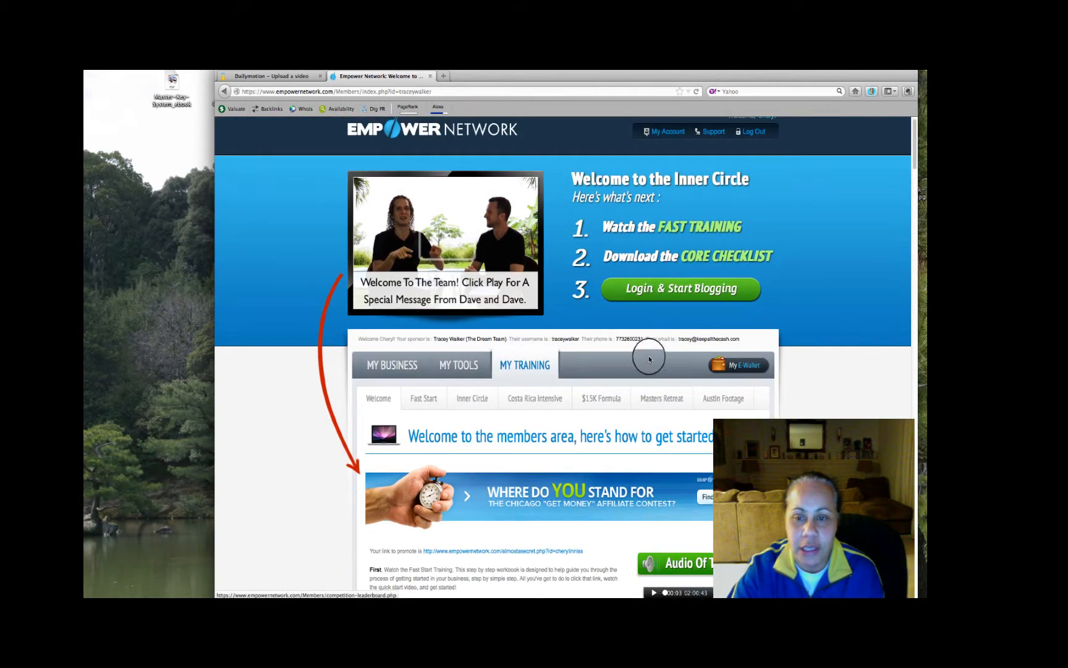
pyautogui.click(653, 307)
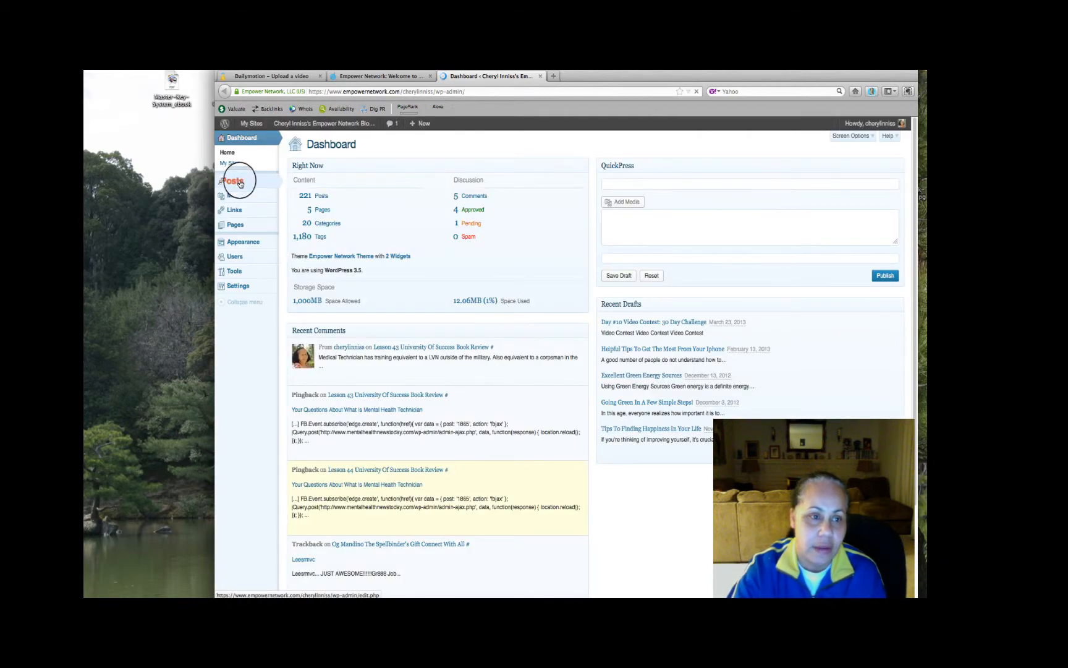
pyautogui.moveTo(241, 183)
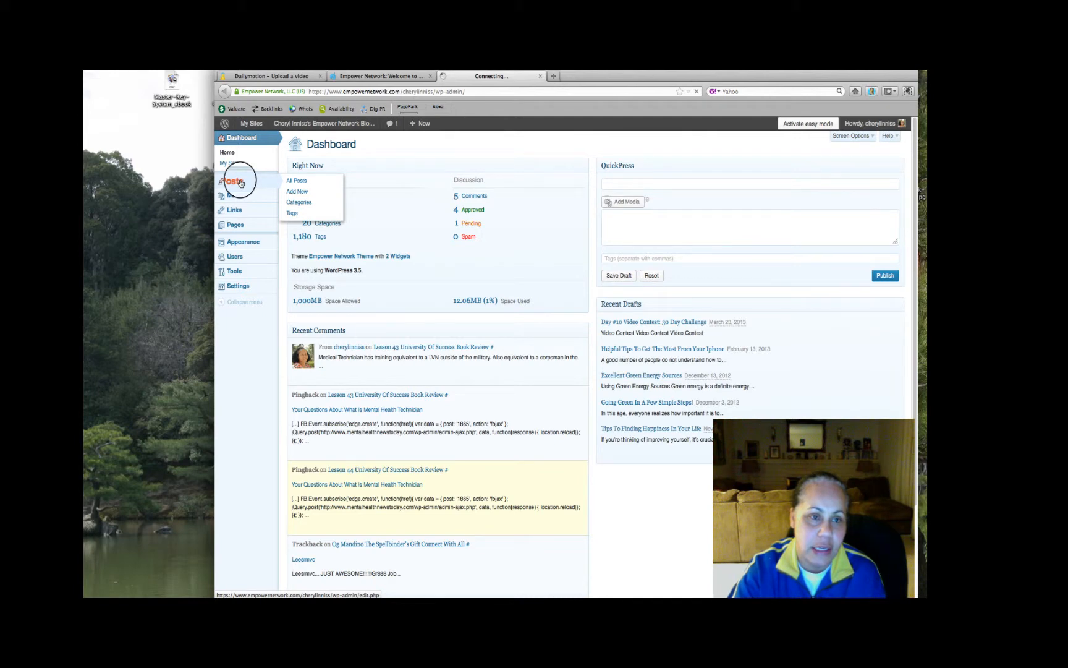
pyautogui.click(240, 183)
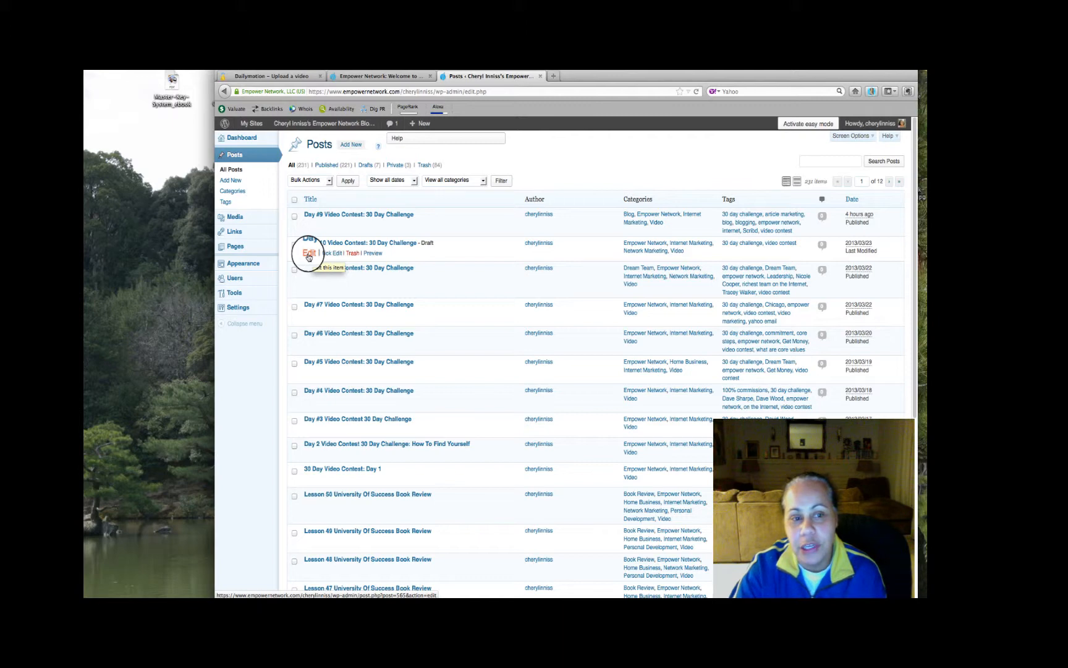
pyautogui.click(309, 255)
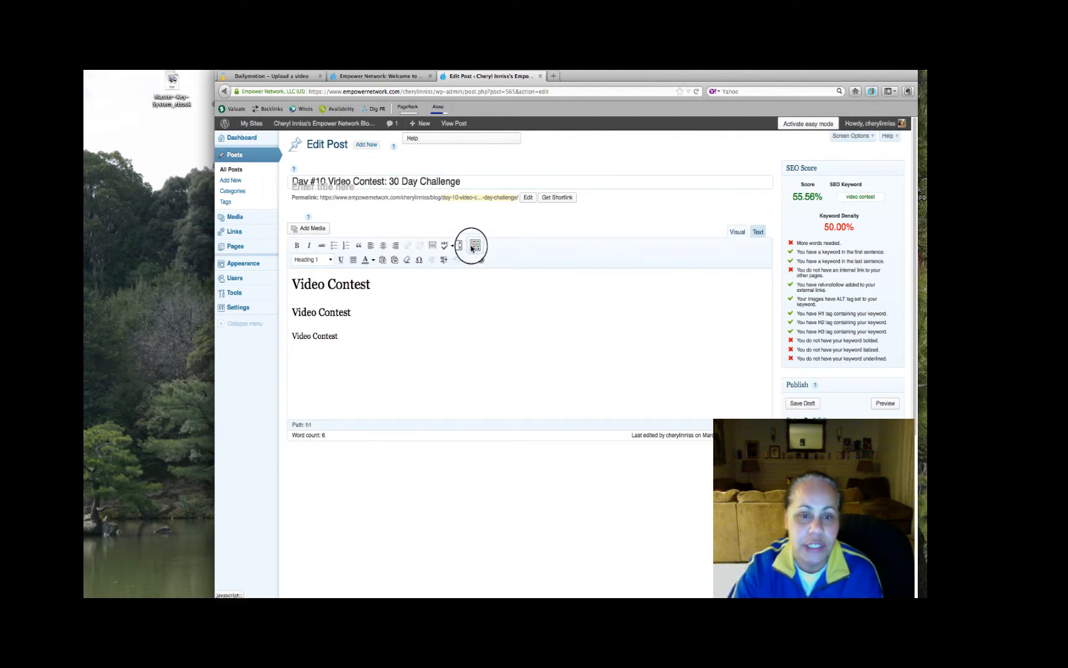
# Hide the editor's second row of formatting tools and show it again
pyautogui.click(473, 247)
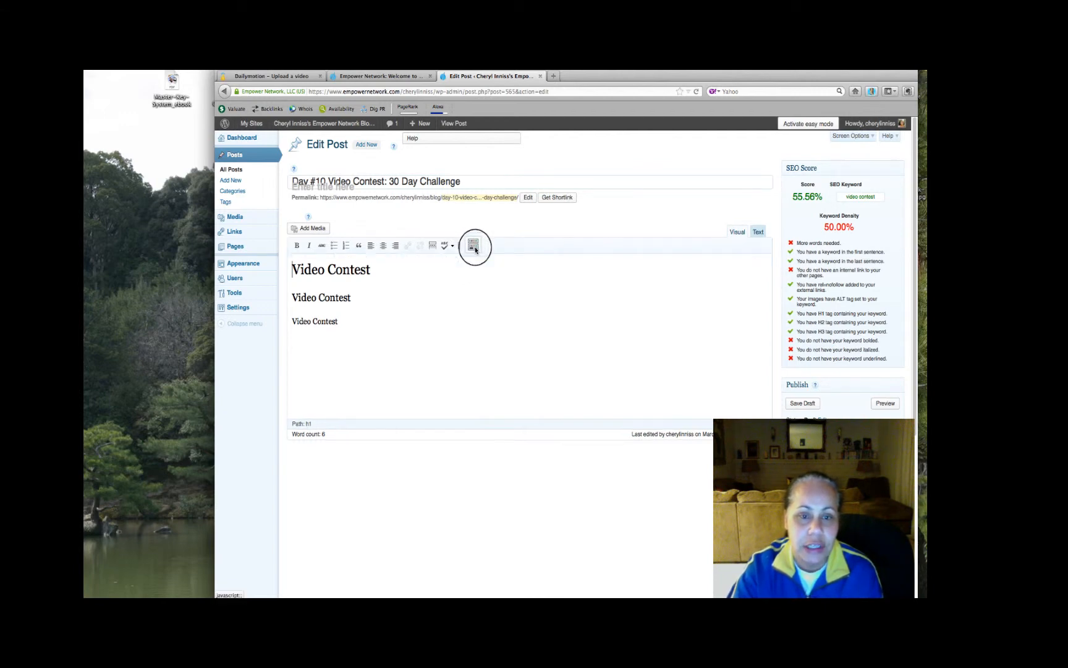
pyautogui.click(473, 247)
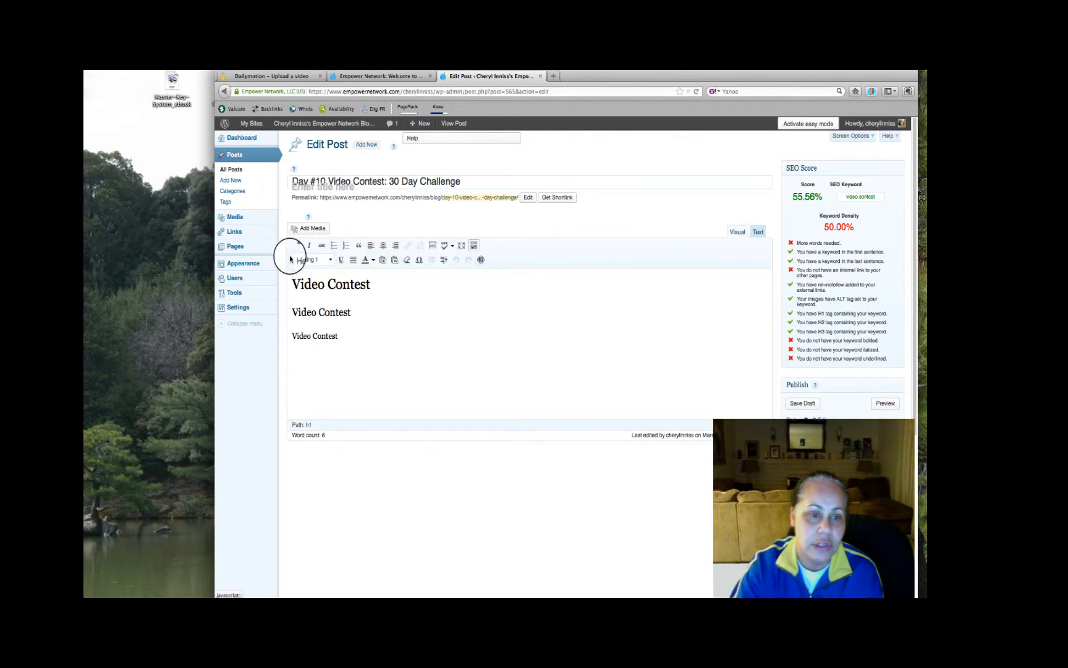
# Switch the first "Video Contest" line to Paragraph and back to Heading 1, and view the other heading formats available
pyautogui.click(330, 260)
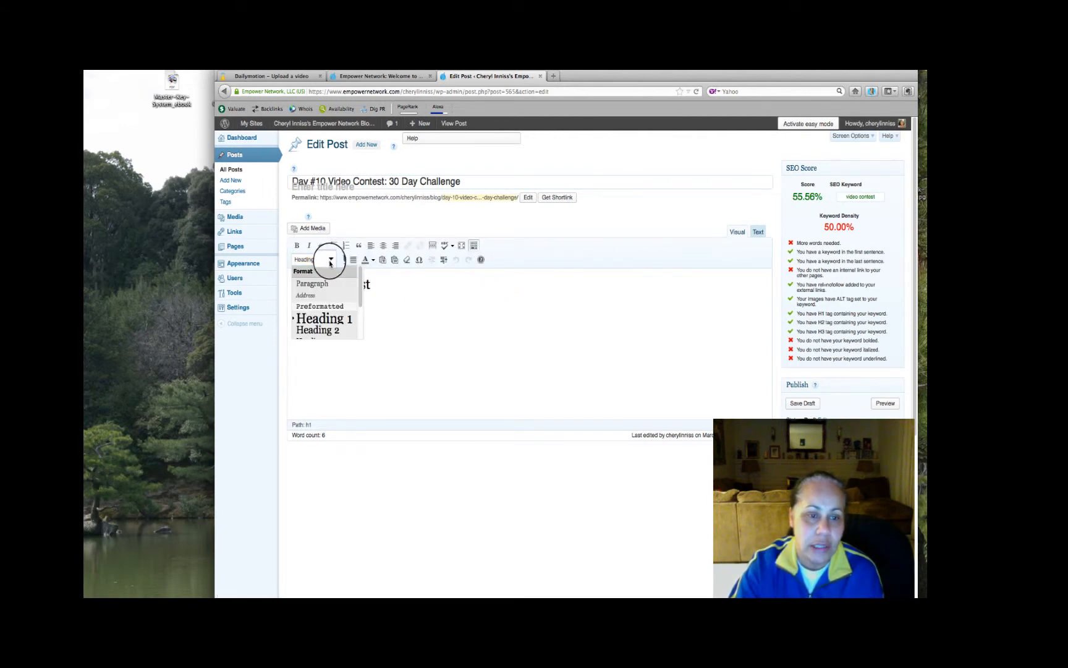
pyautogui.click(347, 323)
pyautogui.moveTo(341, 283); pyautogui.dragTo(293, 280)
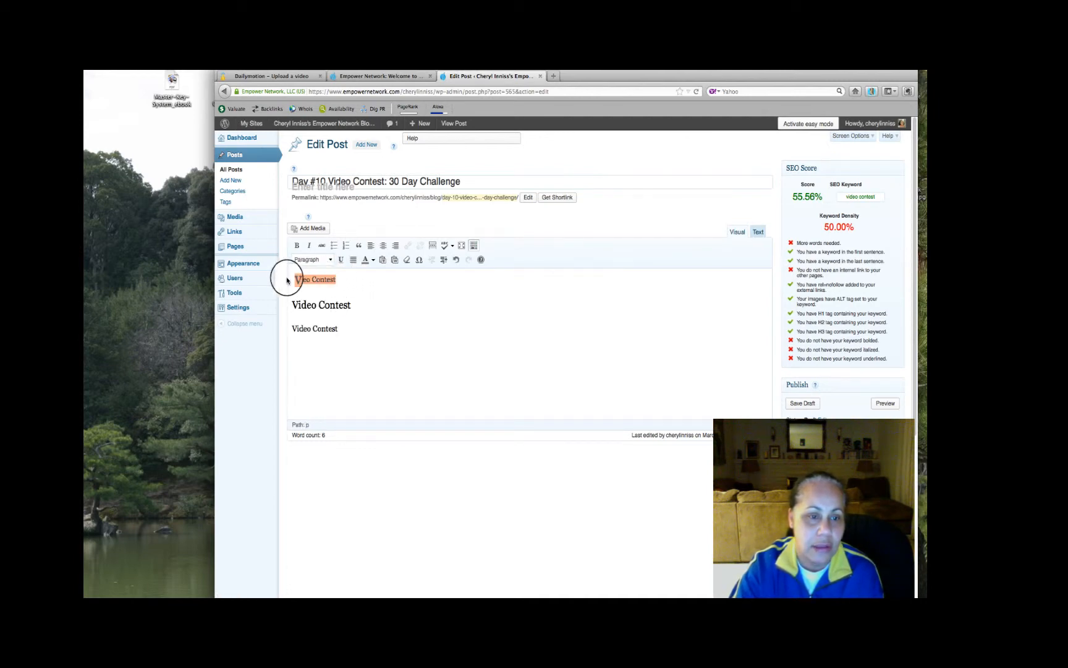
pyautogui.click(330, 260)
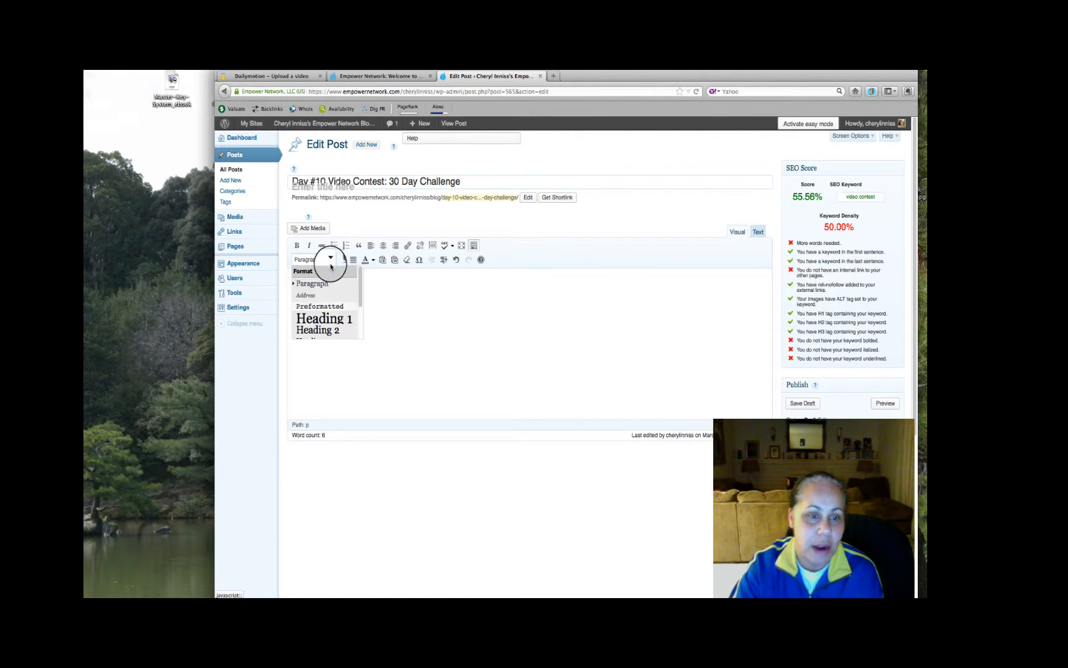
pyautogui.click(335, 318)
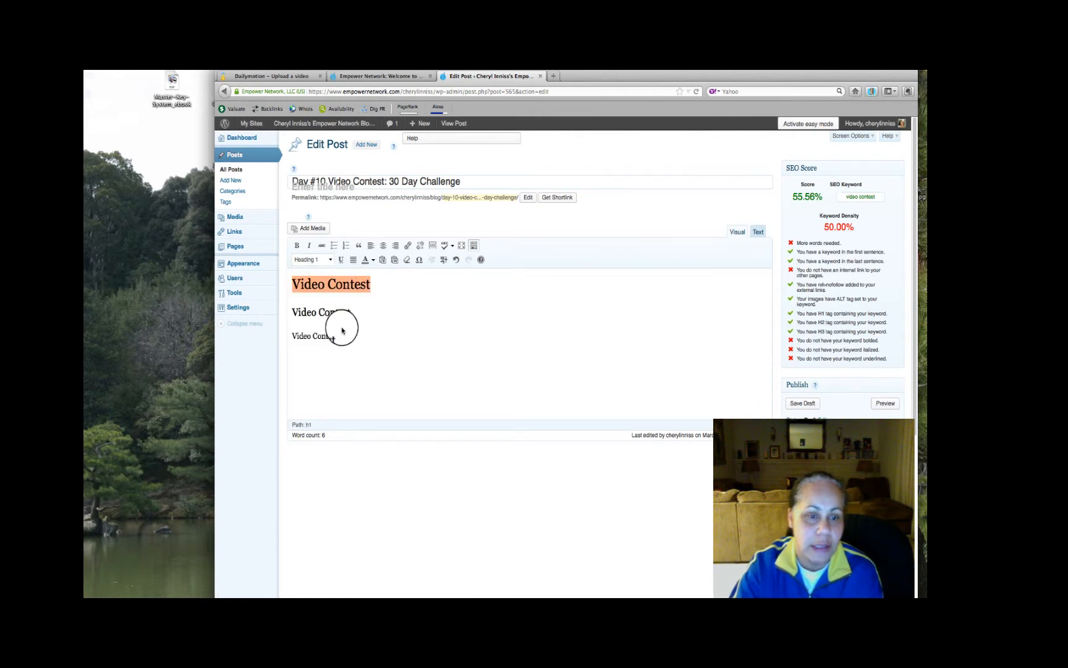
pyautogui.click(330, 260)
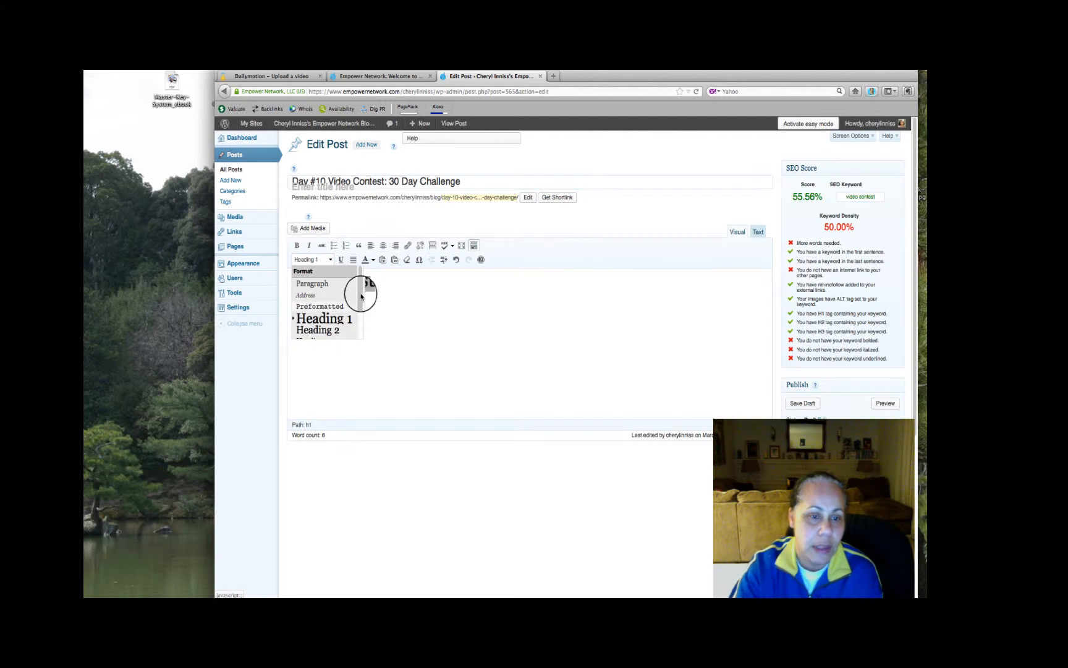
pyautogui.scroll(-2, 356, 295)
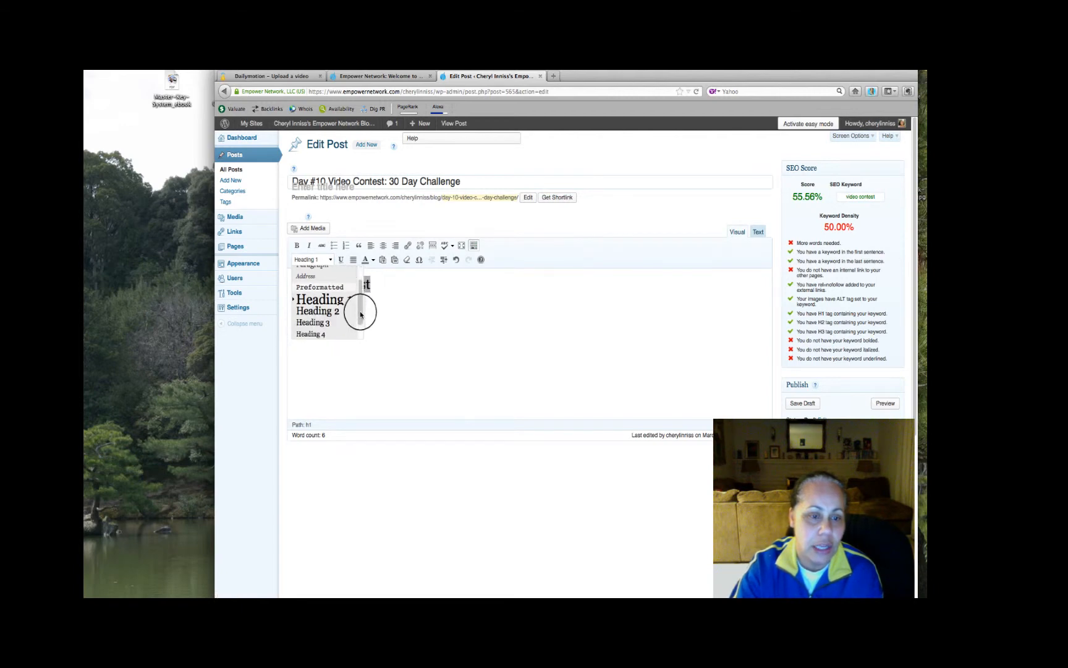
pyautogui.click(410, 316)
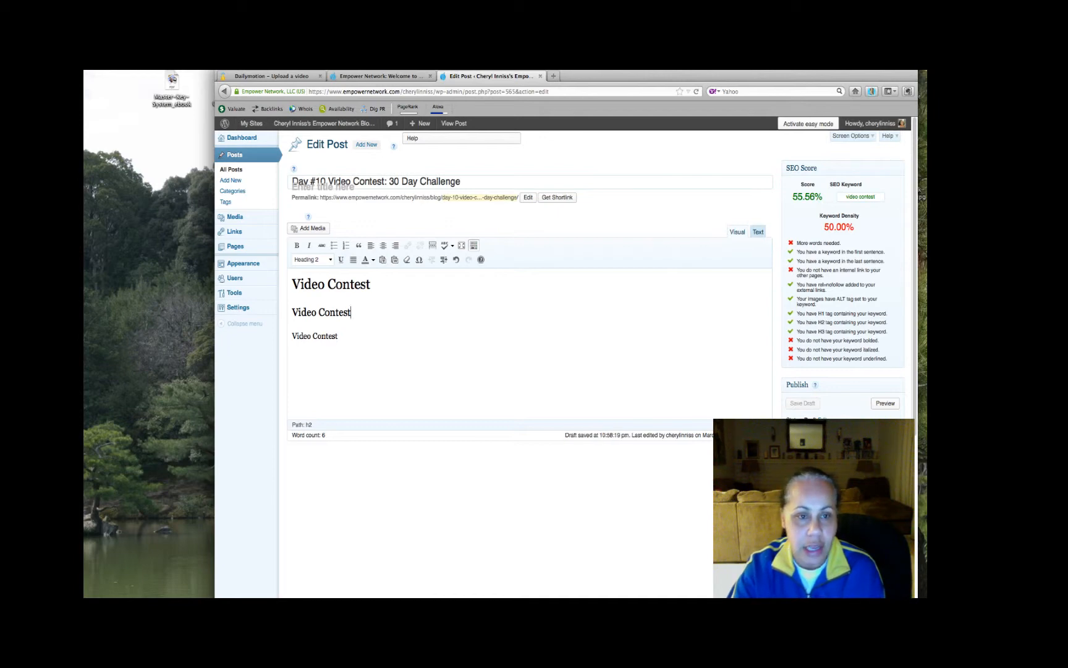
# Copy the opening section through "Are you ready for blogging 101?" from Blog post.docx in Word and paste it below the post's first Video Contest heading
pyautogui.click(831, 595)
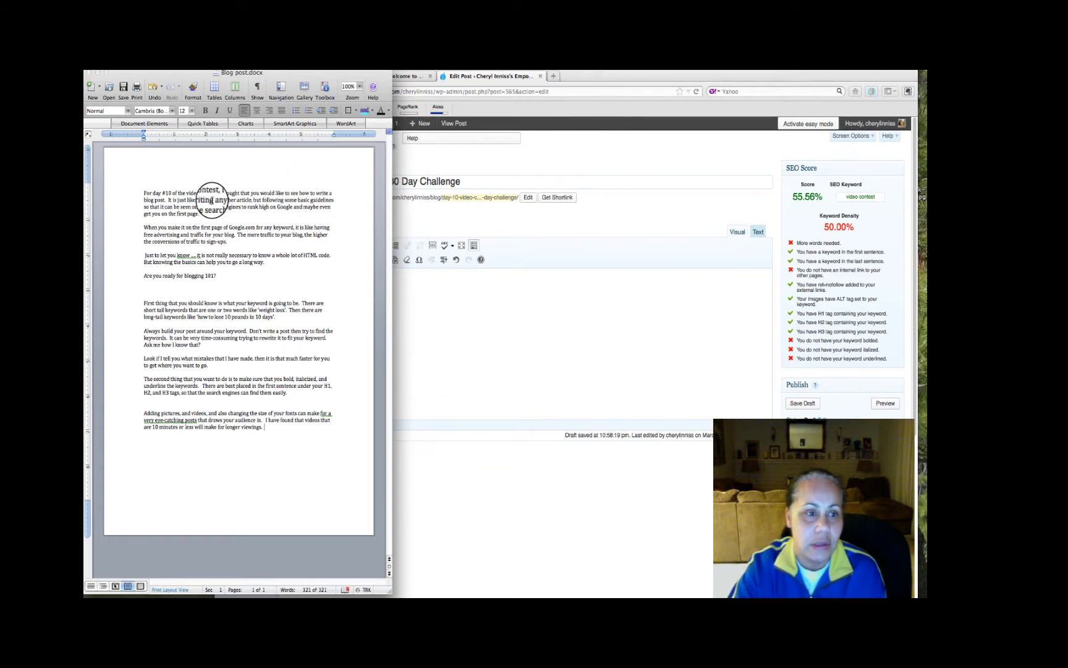
pyautogui.moveTo(143, 193); pyautogui.dragTo(270, 276)
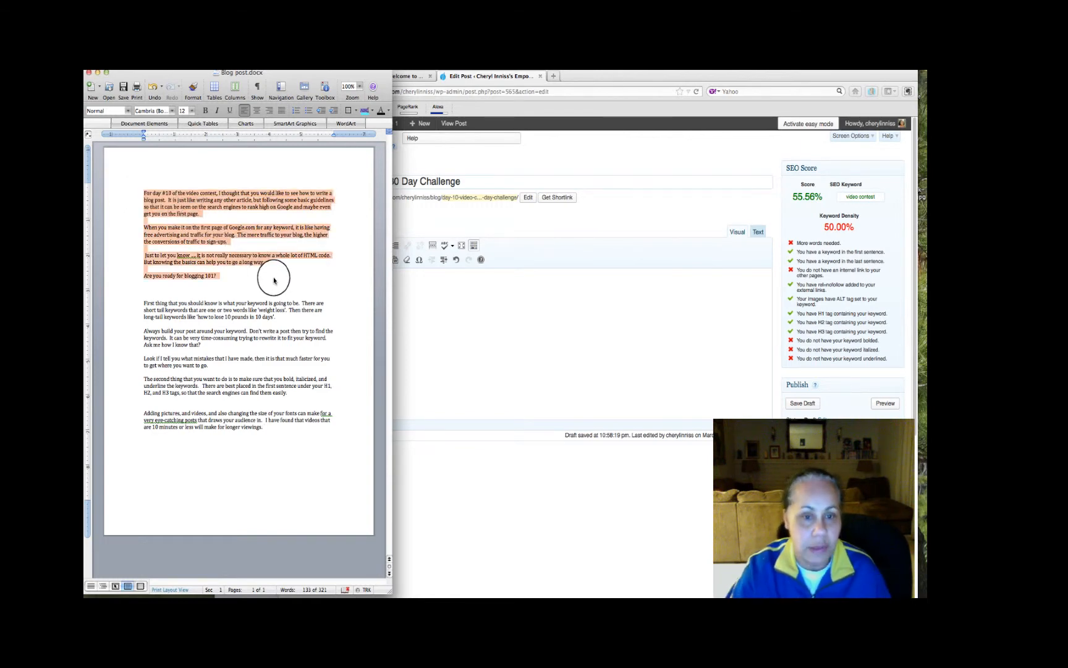
pyautogui.click(445, 293)
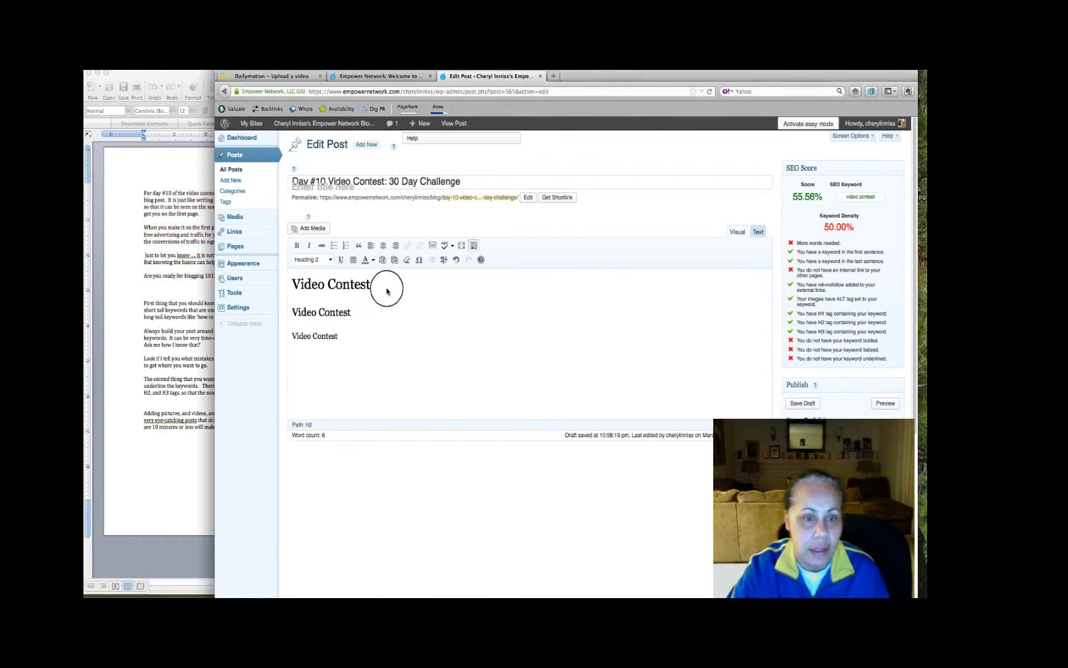
pyautogui.press('Return')
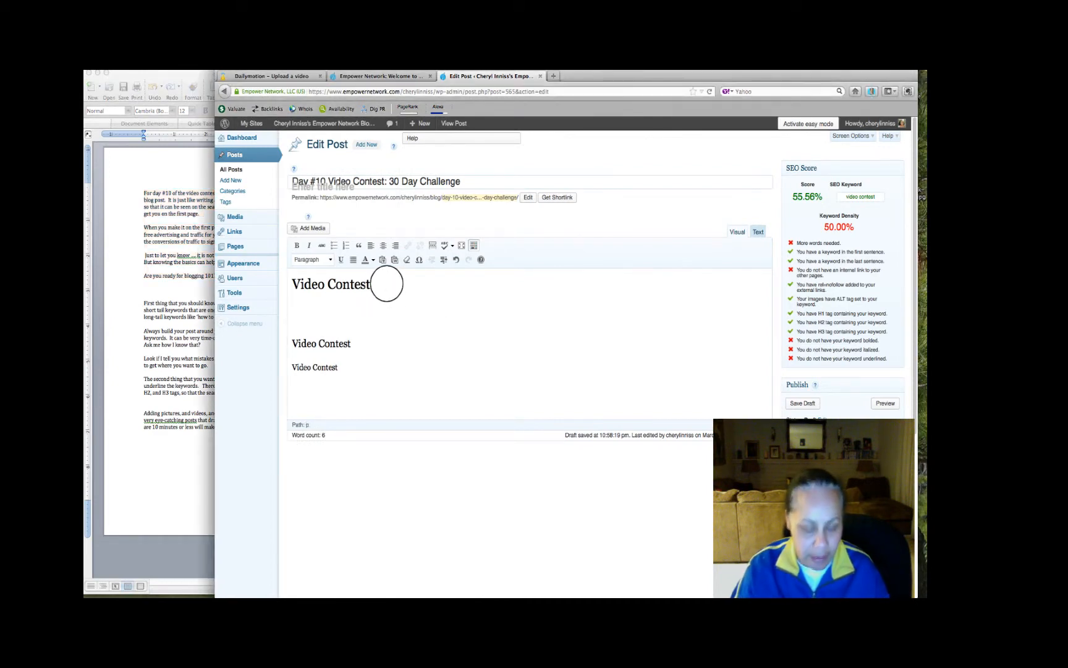
pyautogui.press('super+v')
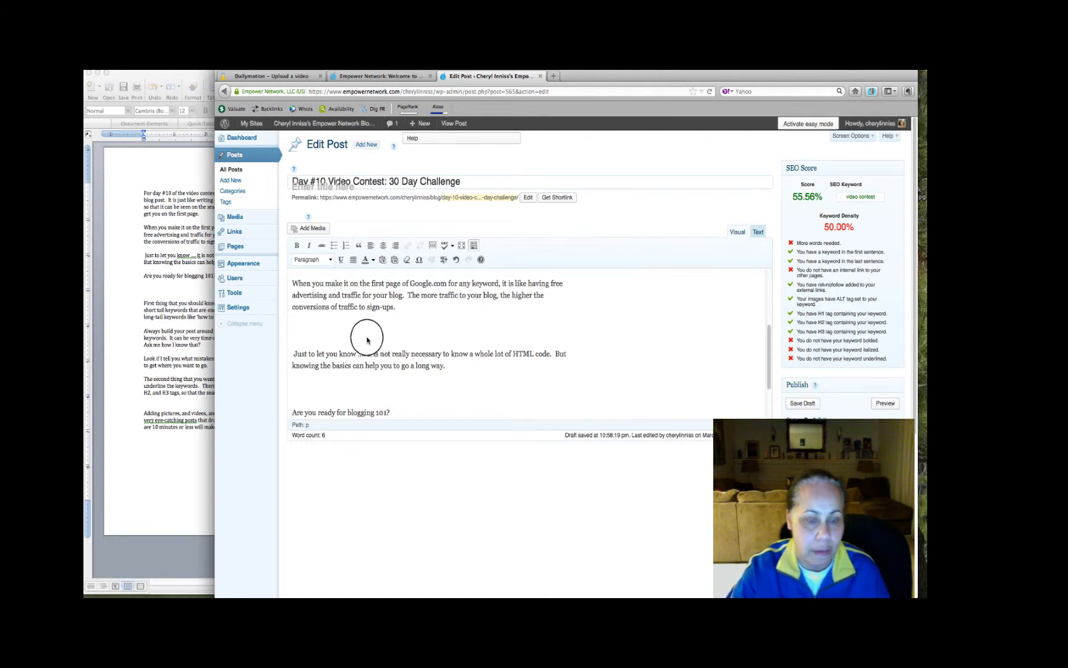
# Remove the extra blank lines between the pasted opening paragraphs and the leading space before "Just to let you know"
pyautogui.press('BackSpace')
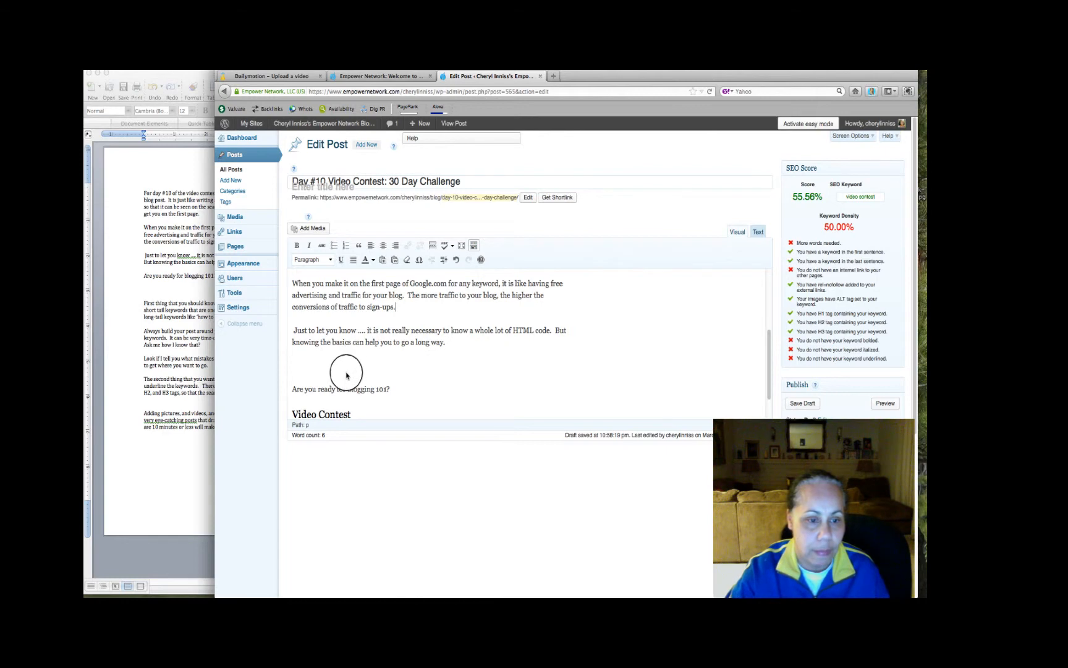
pyautogui.press('BackSpace')
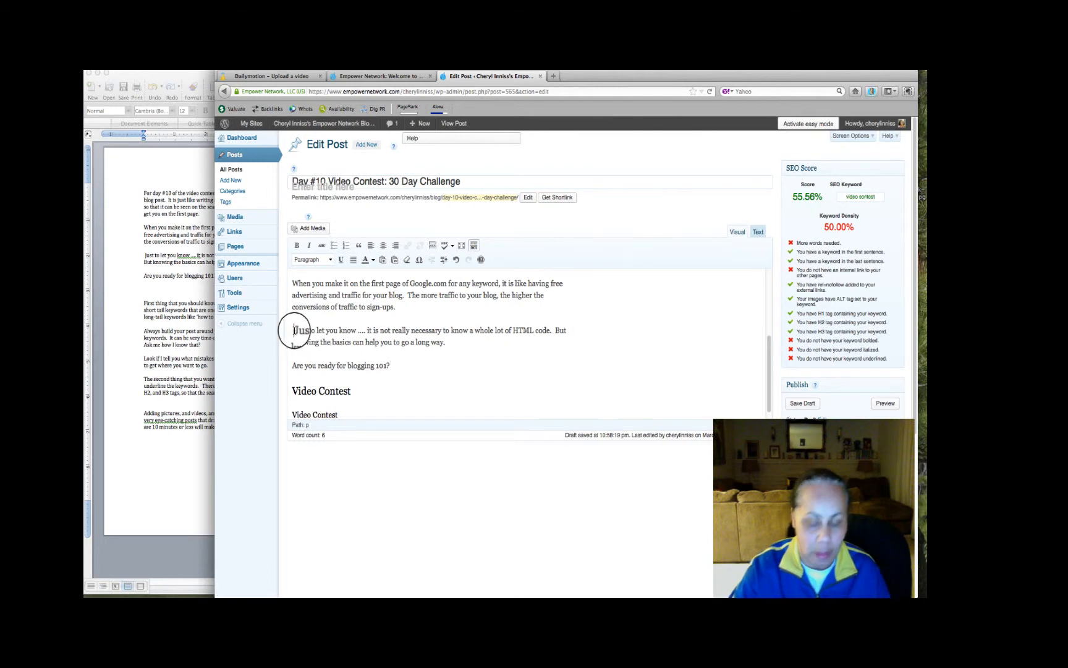
pyautogui.scroll(-1, 374, 361)
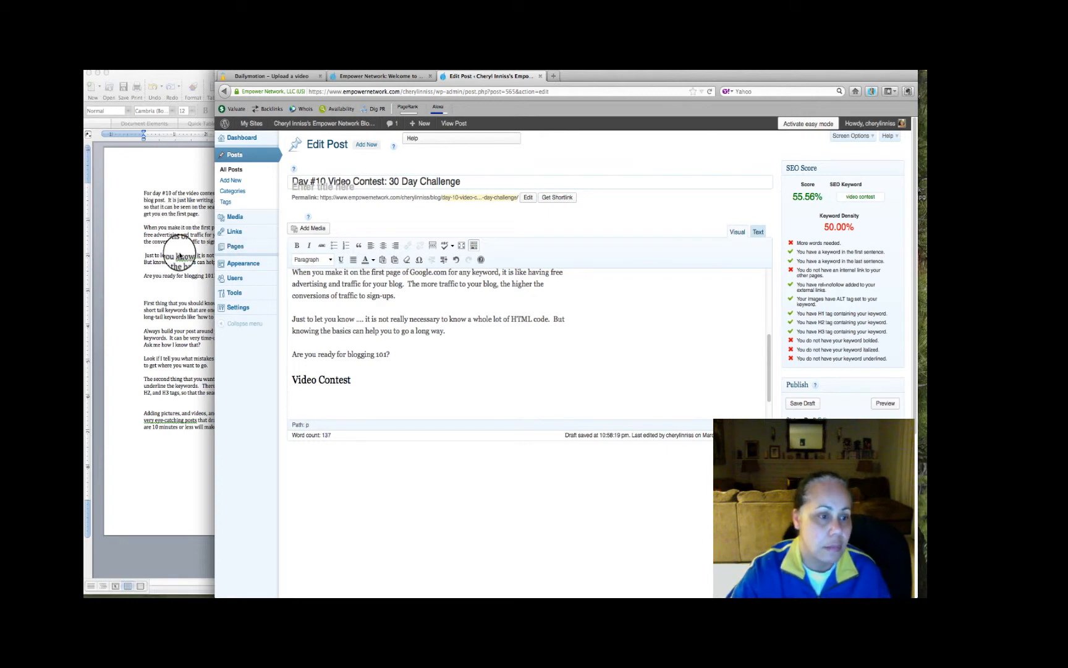
# Copy the remaining paragraphs, starting at "First thing that you should know", from the Word document and paste them below the second Video Contest heading
pyautogui.click(196, 289)
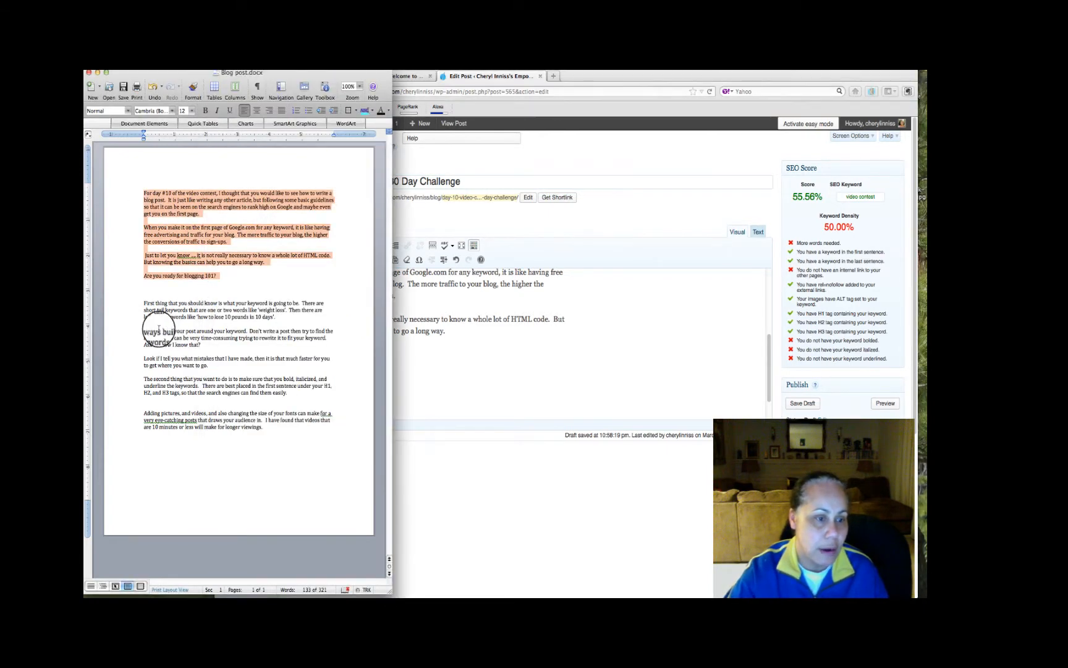
pyautogui.click(134, 330)
pyautogui.moveTo(143, 304); pyautogui.dragTo(275, 426)
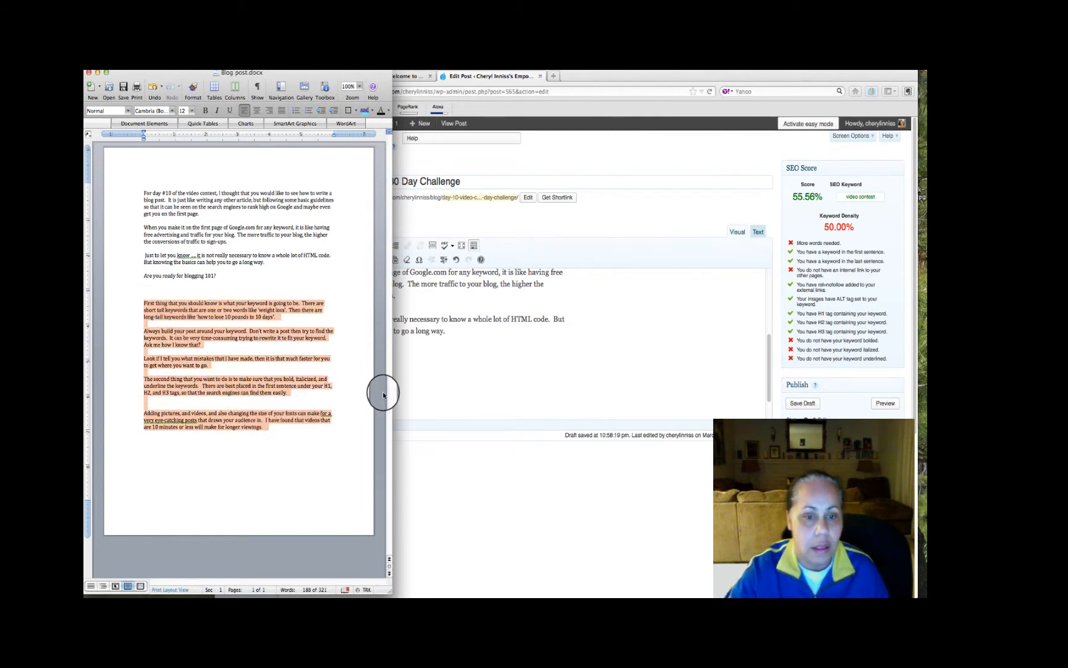
pyautogui.click(400, 382)
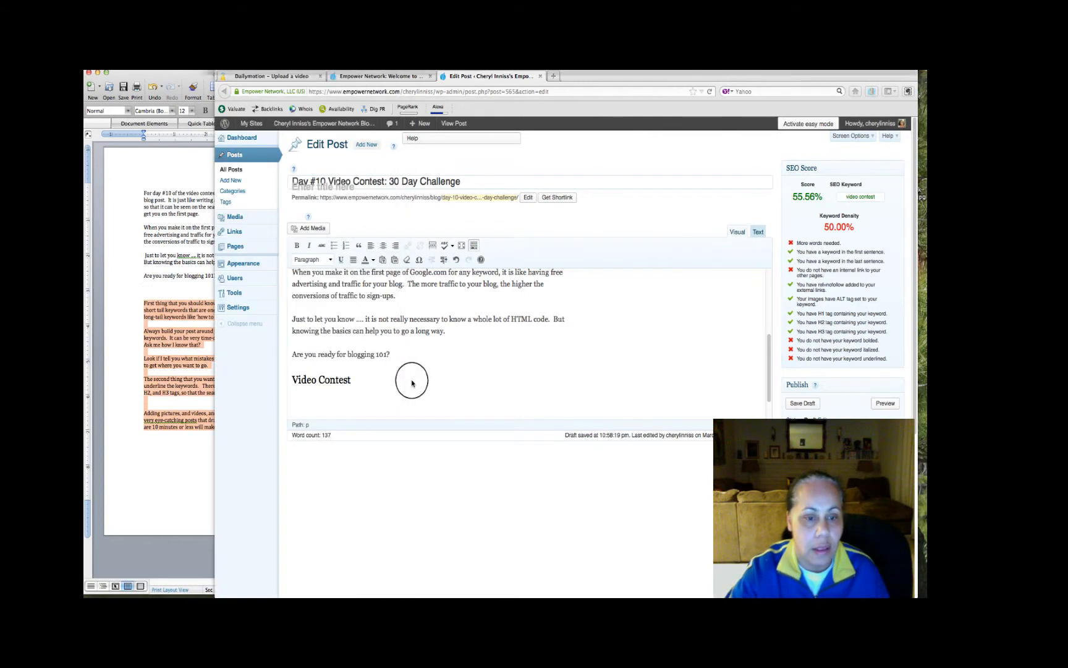
pyautogui.click(355, 391)
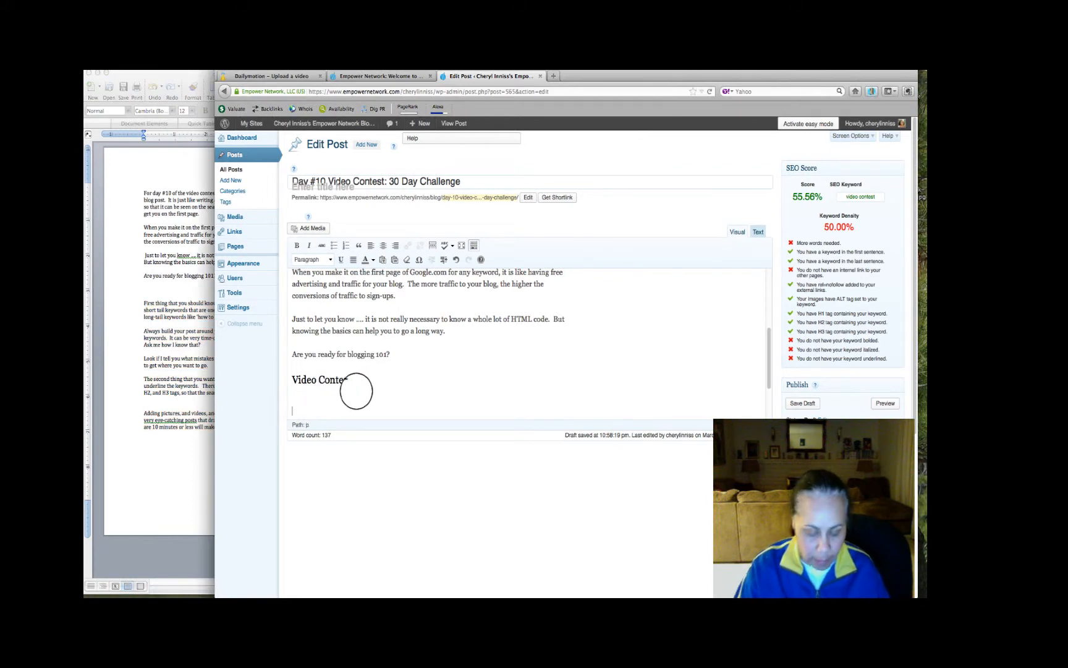
pyautogui.press('super+v')
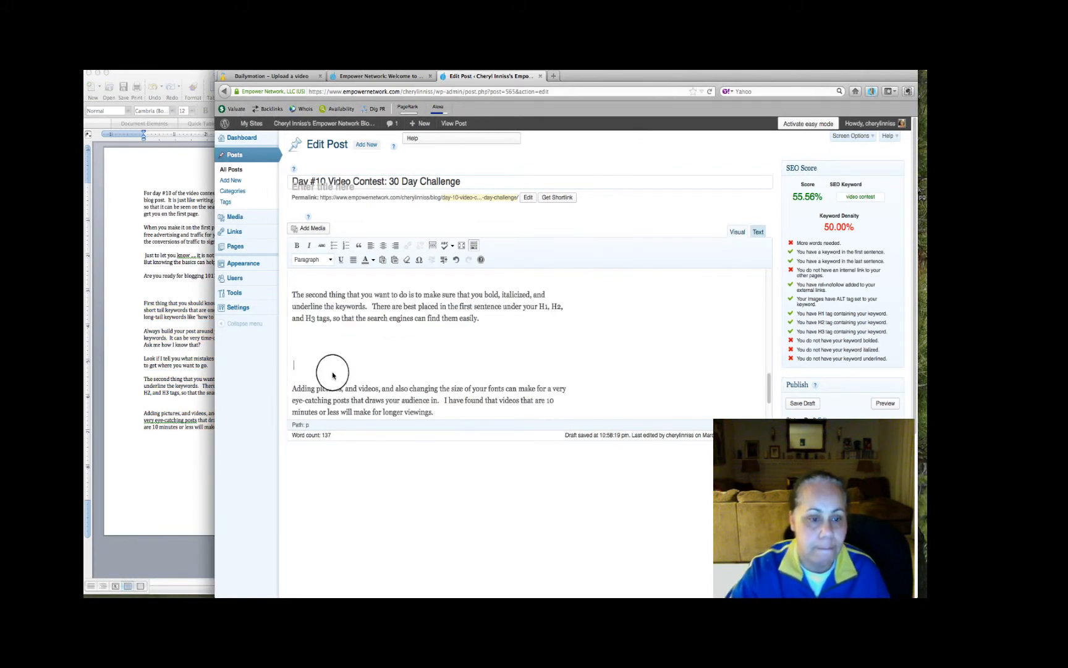
# Remove the extra blank lines between the pasted paragraphs below the second Video Contest heading, from "Adding pictures" up to "Always build your post"
pyautogui.press('BackSpace')
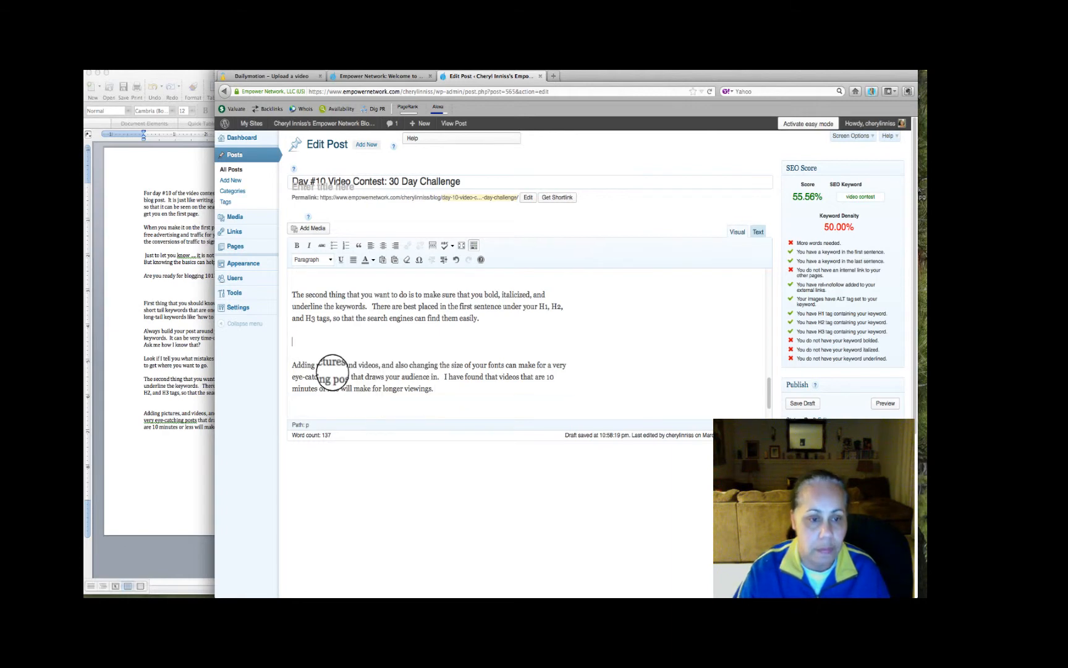
pyautogui.press('BackSpace')
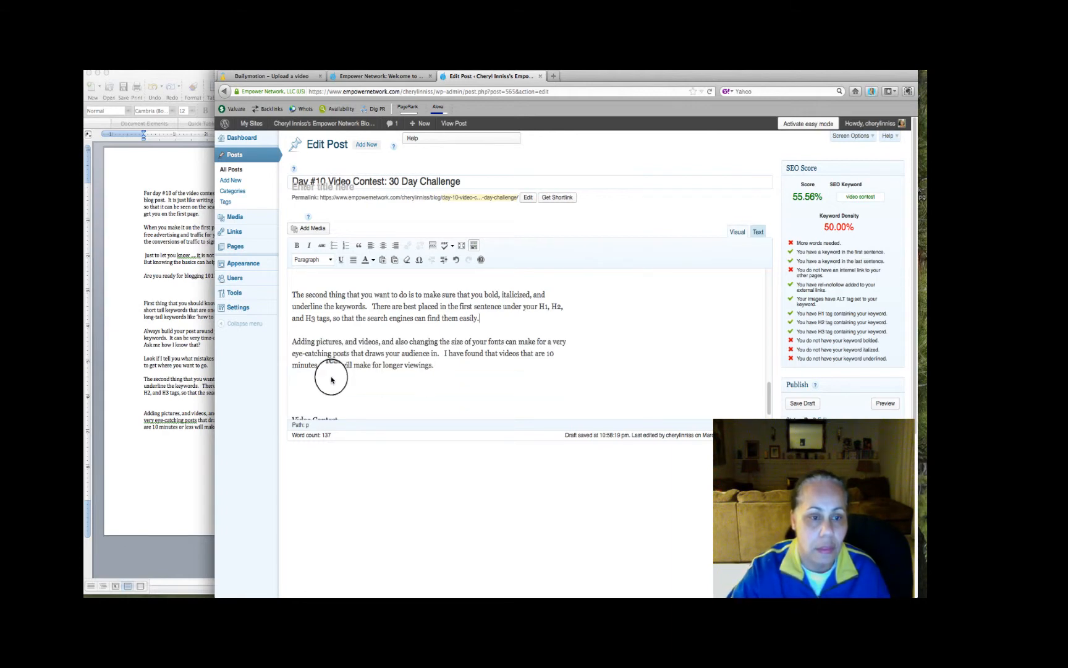
pyautogui.scroll(5, 331, 380)
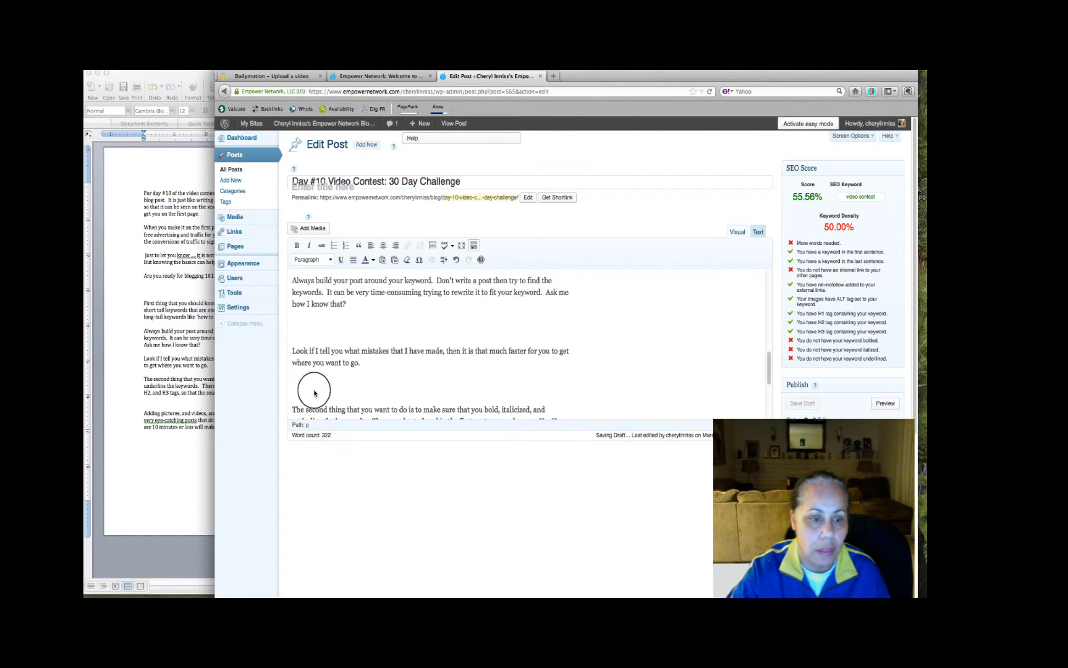
pyautogui.press('BackSpace')
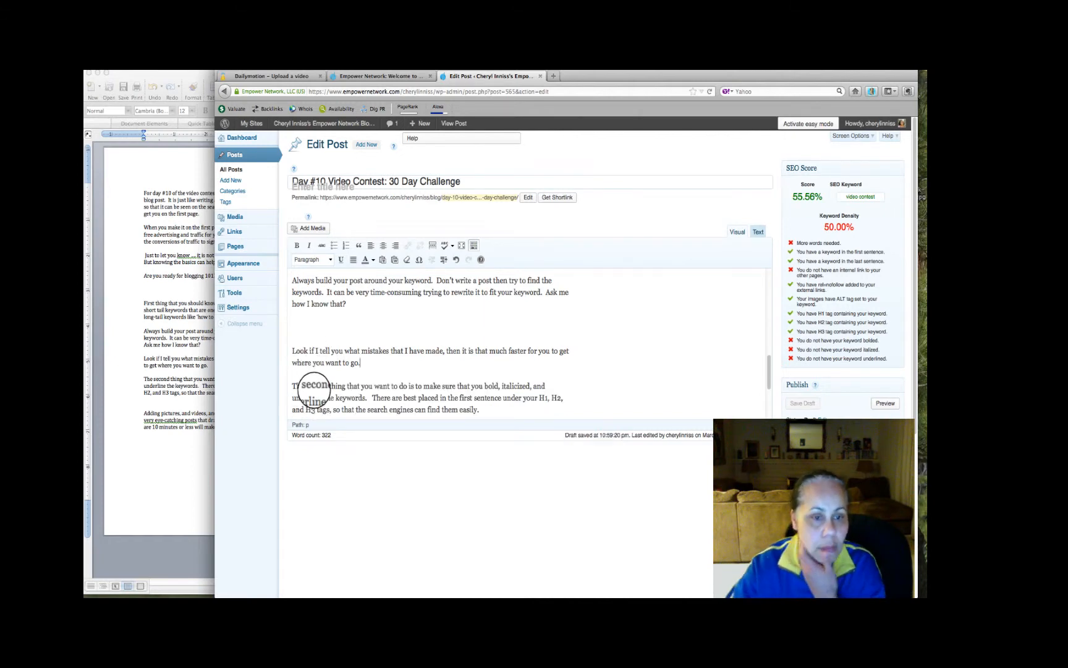
pyautogui.click(311, 333)
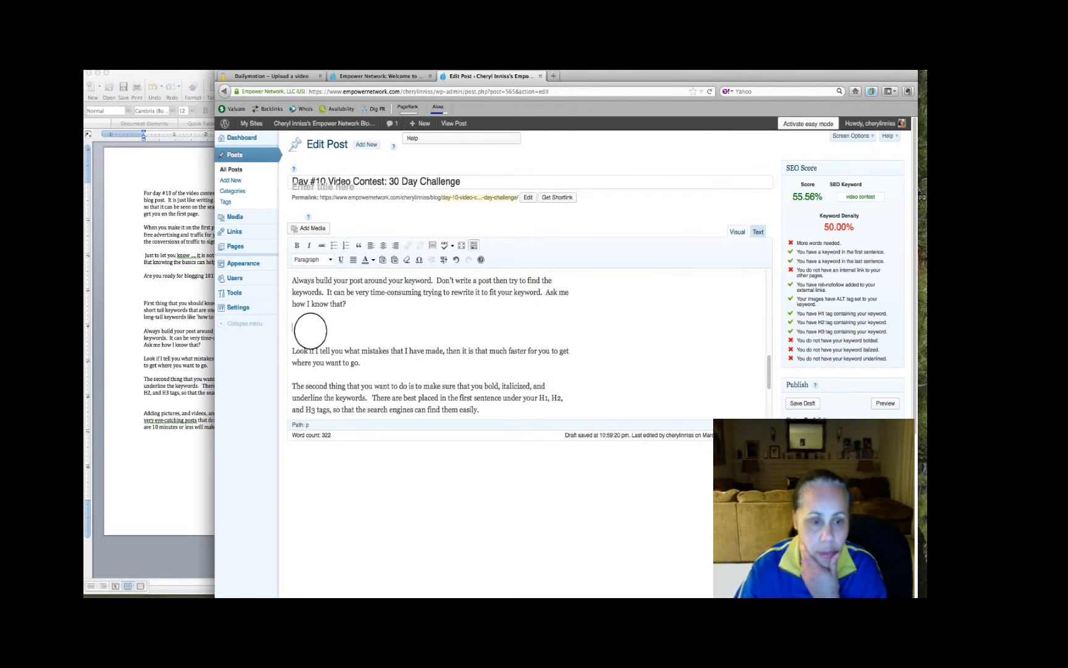
pyautogui.press('BackSpace')
pyautogui.scroll(3, 309, 331)
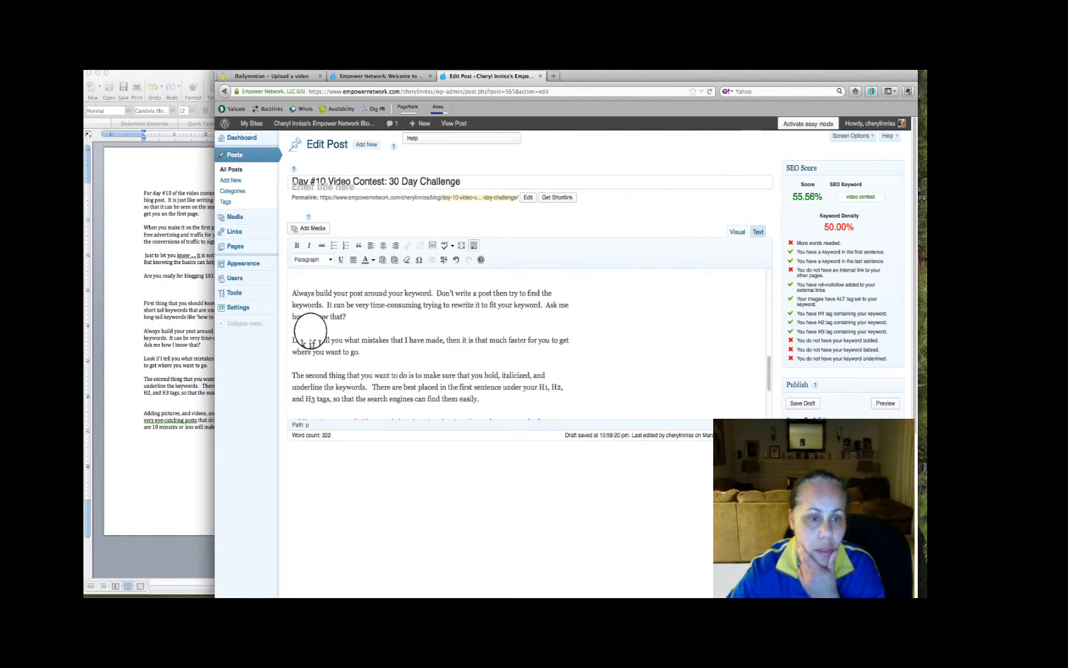
pyautogui.scroll(3, 312, 340)
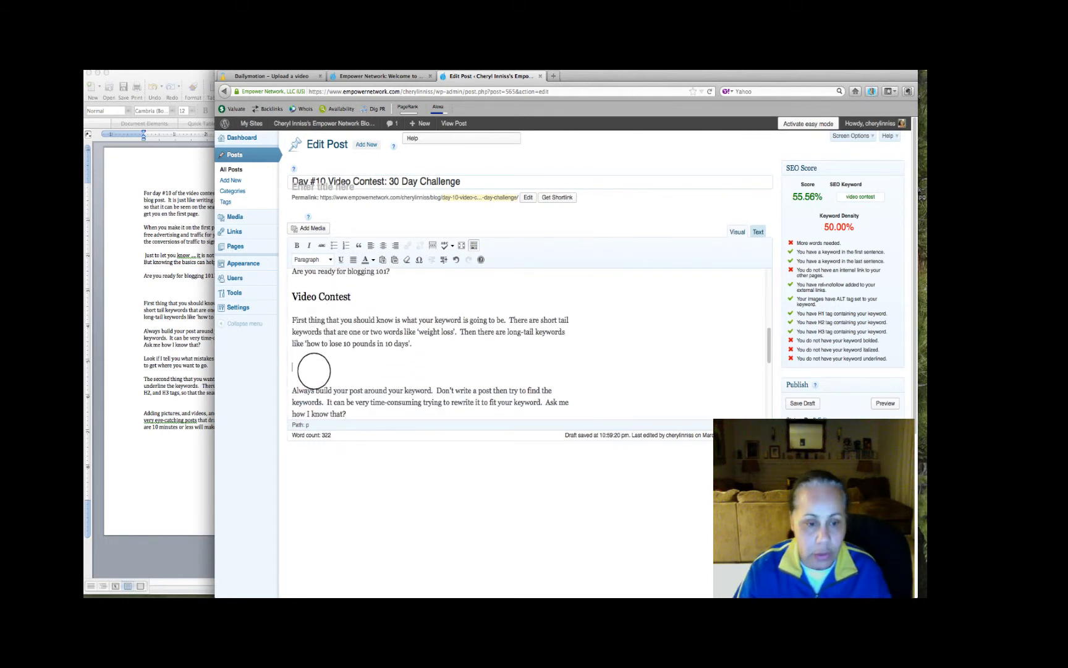
pyautogui.press('BackSpace')
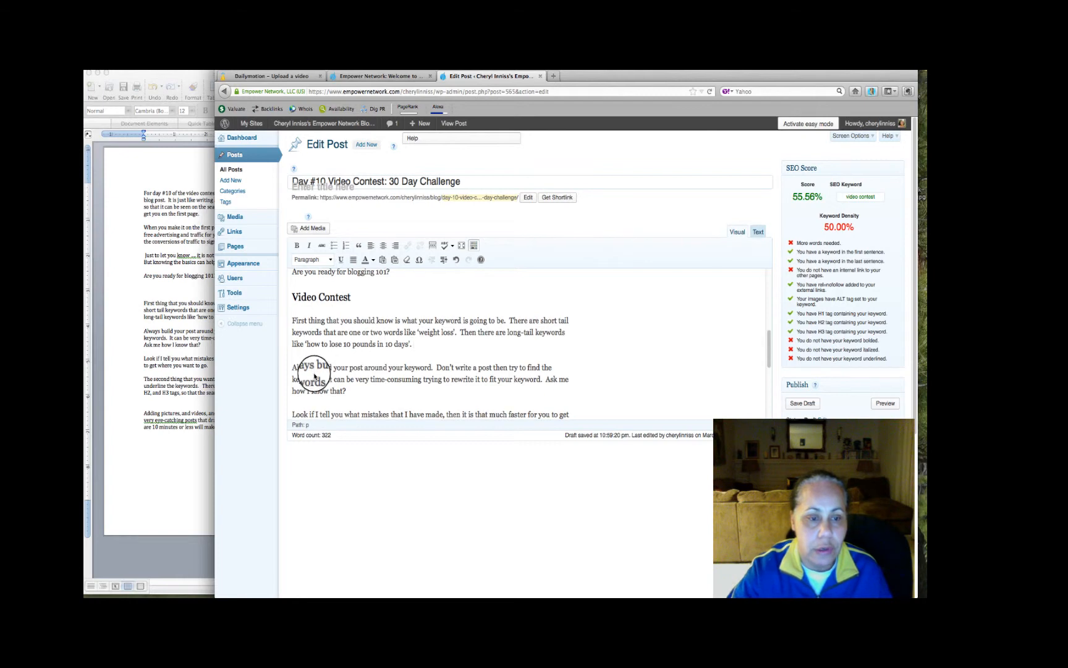
# Delete the extra blank lines before the "When you make it on the first page" paragraph in the opening section
pyautogui.scroll(5, 314, 370)
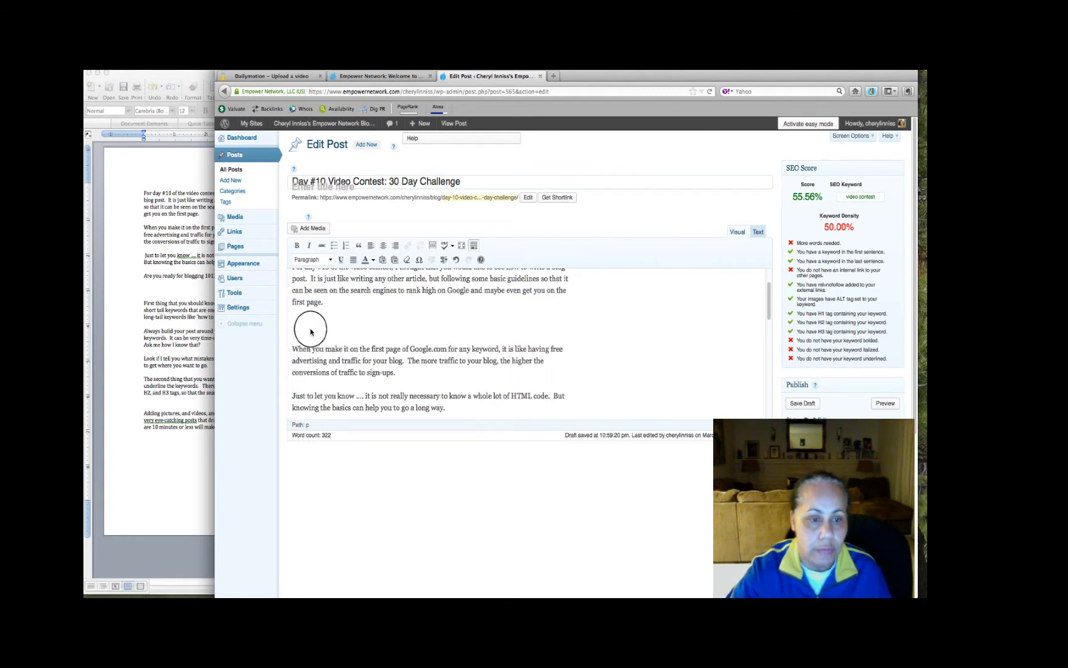
pyautogui.press('BackSpace')
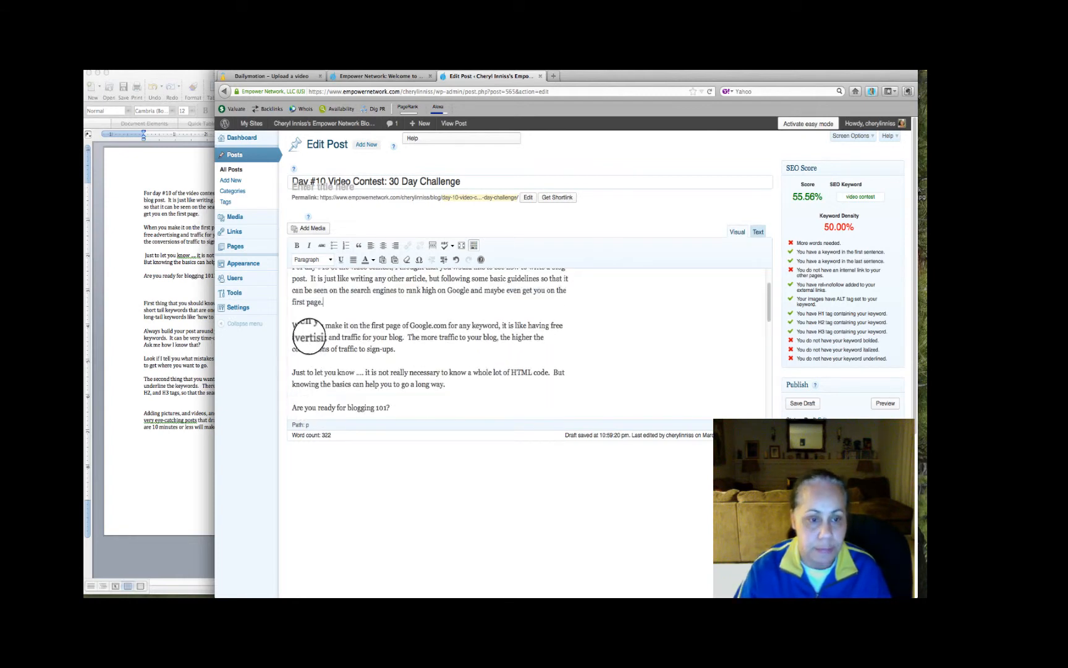
pyautogui.scroll(2, 309, 337)
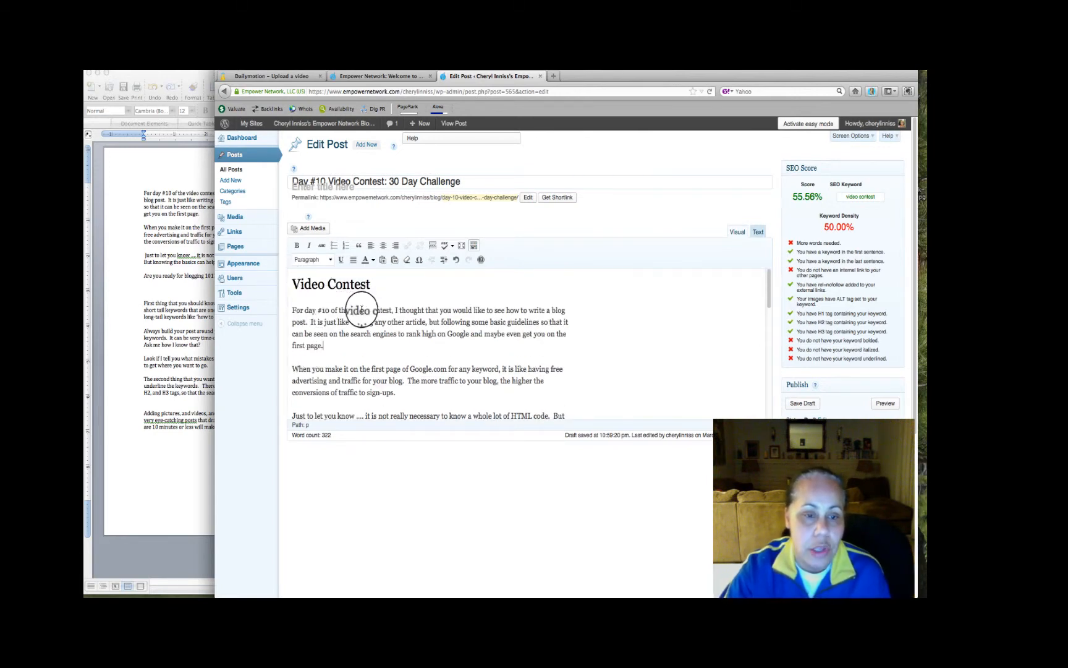
# Open the Google AdWords Keyword Tool at adwords.google.com/keywordtool in a new browser tab
pyautogui.click(554, 76)
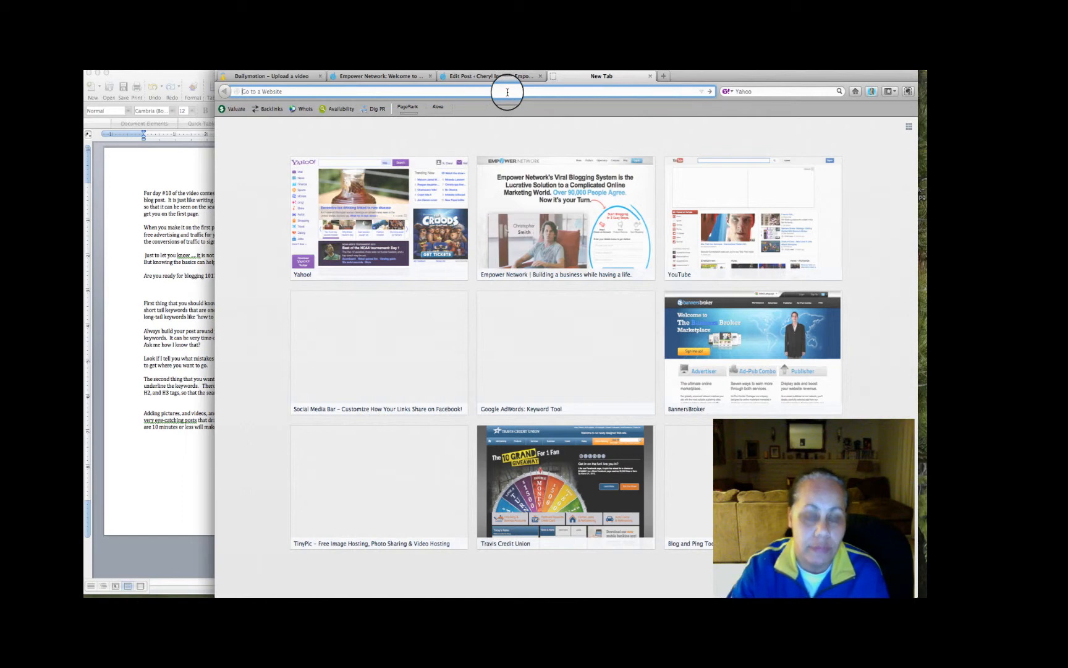
pyautogui.write('google.com/')
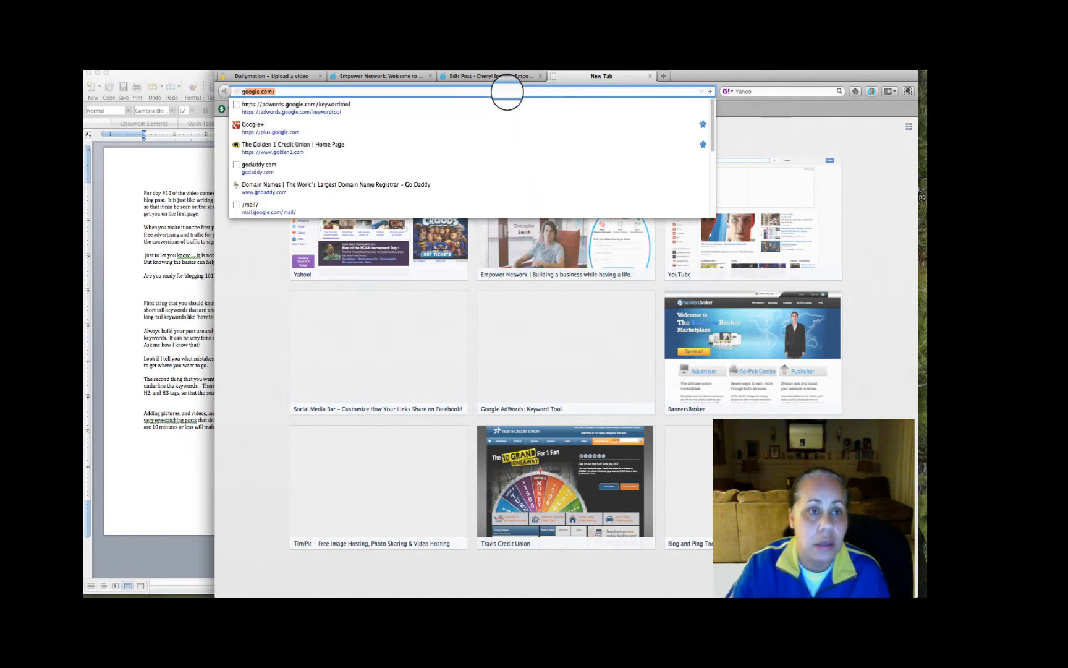
pyautogui.click(350, 107)
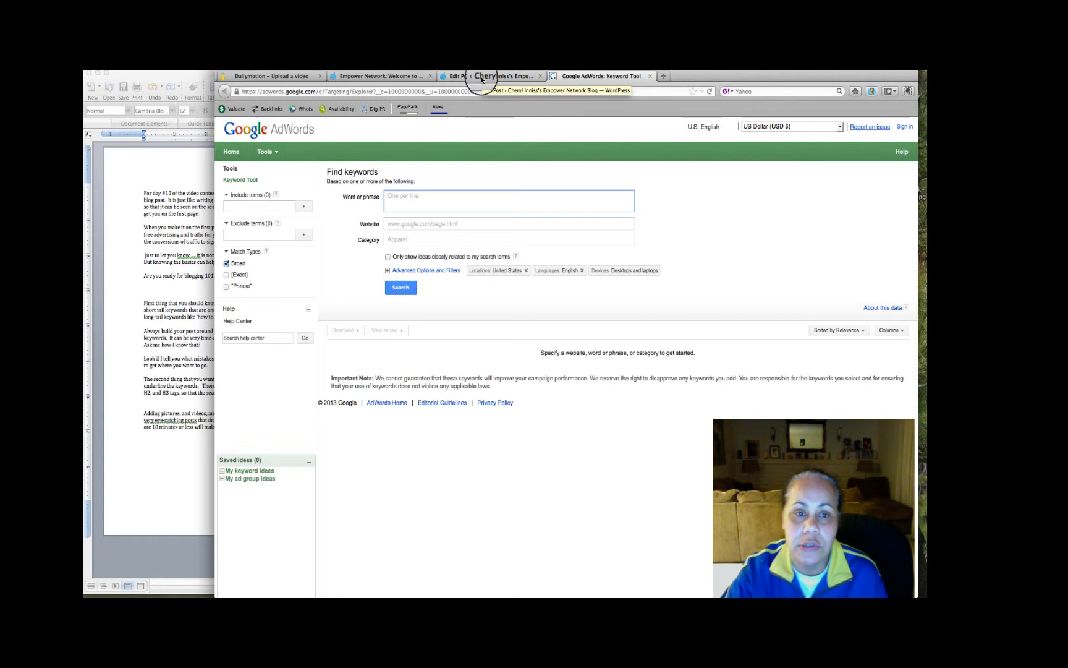
# Return to the Day #10 Video Contest post and review its text, including the short and long-tail keyword examples
pyautogui.click(482, 77)
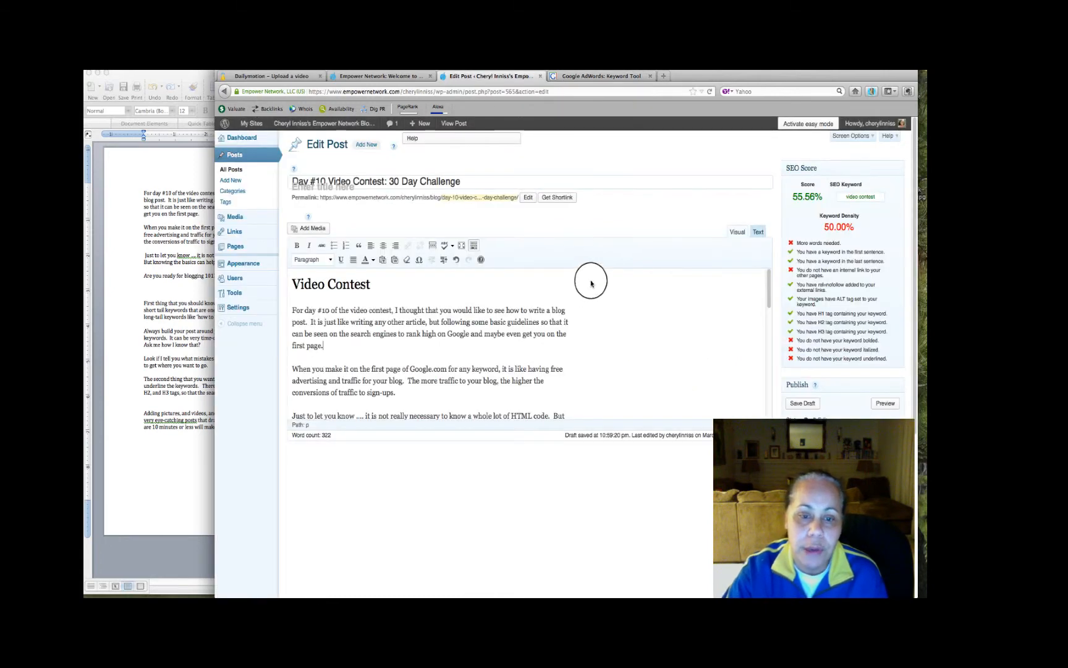
pyautogui.scroll(-5, 590, 283)
pyautogui.scroll(5, 590, 283)
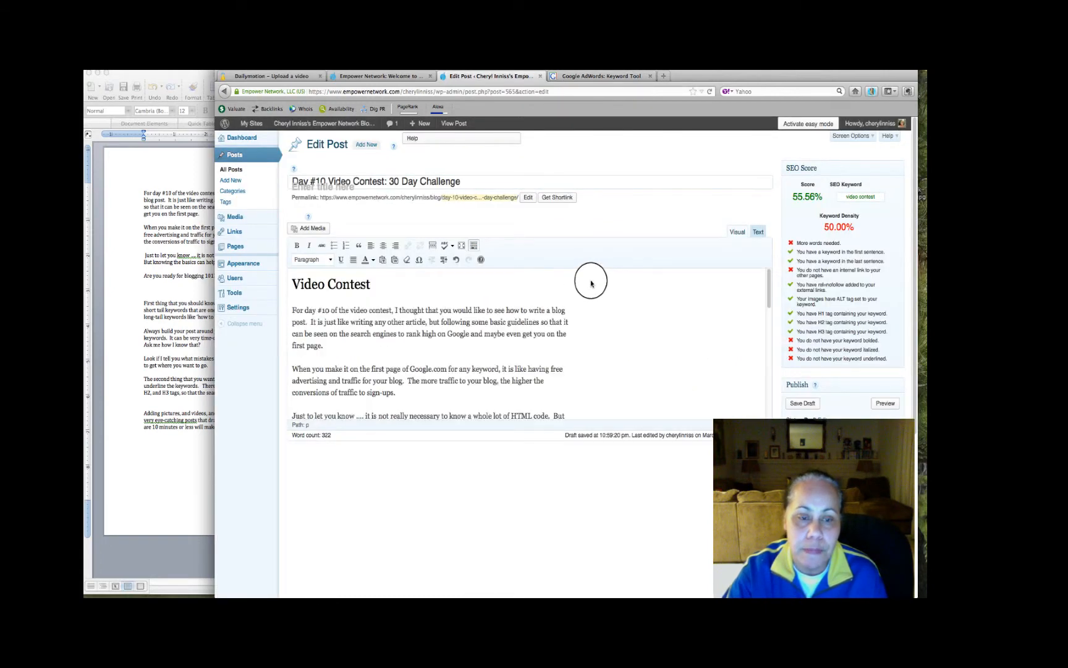
pyautogui.scroll(-4, 591, 283)
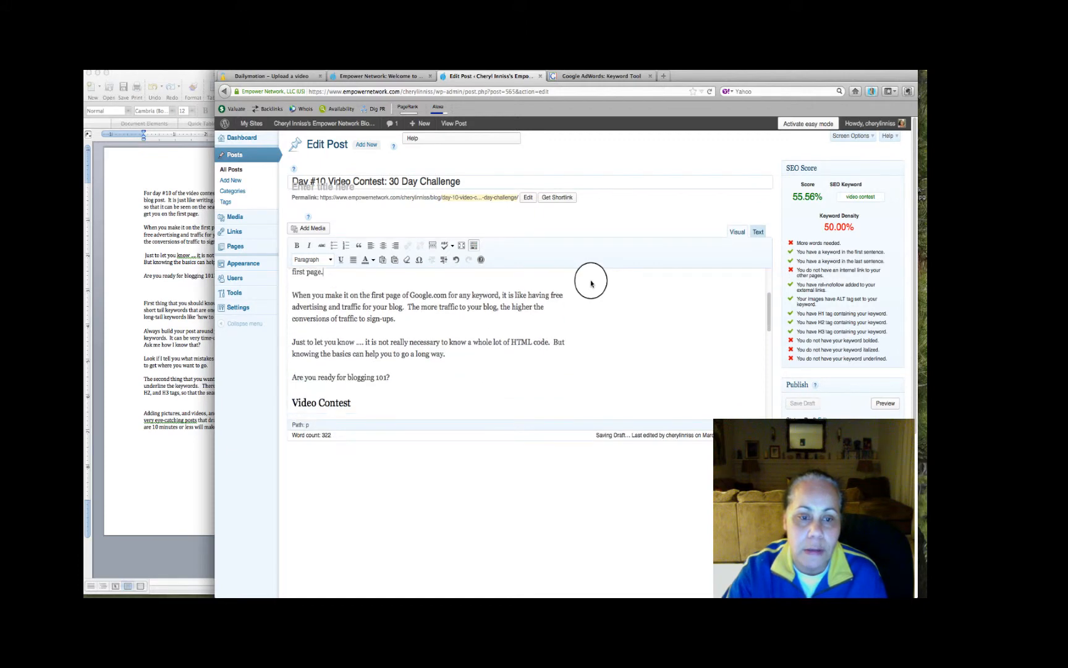
pyautogui.scroll(-9, 590, 283)
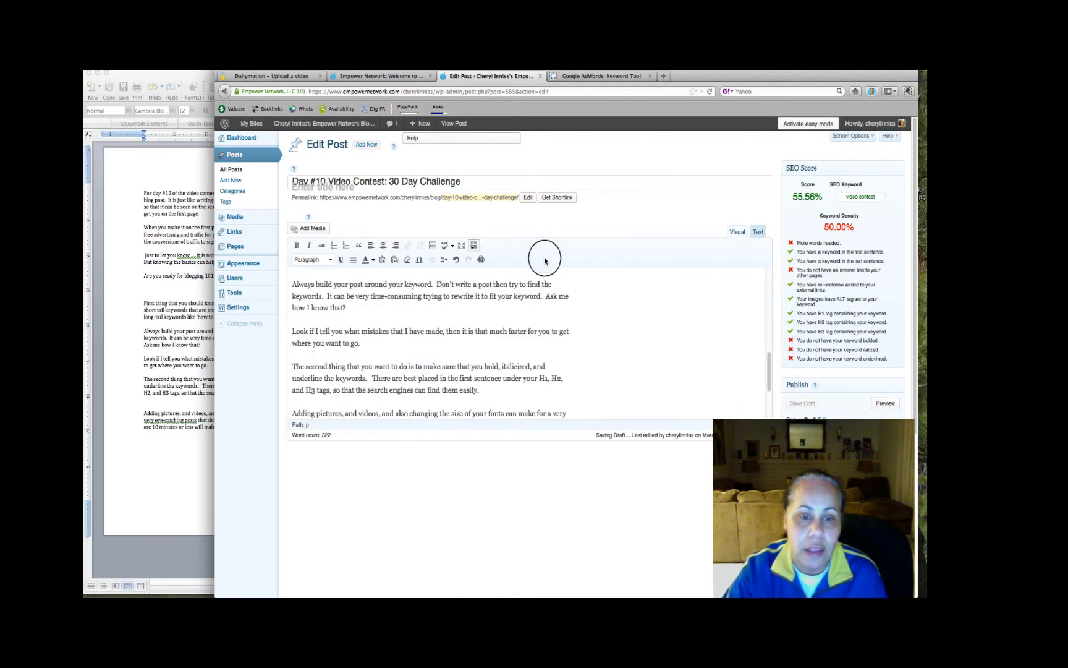
pyautogui.scroll(1, 555, 269)
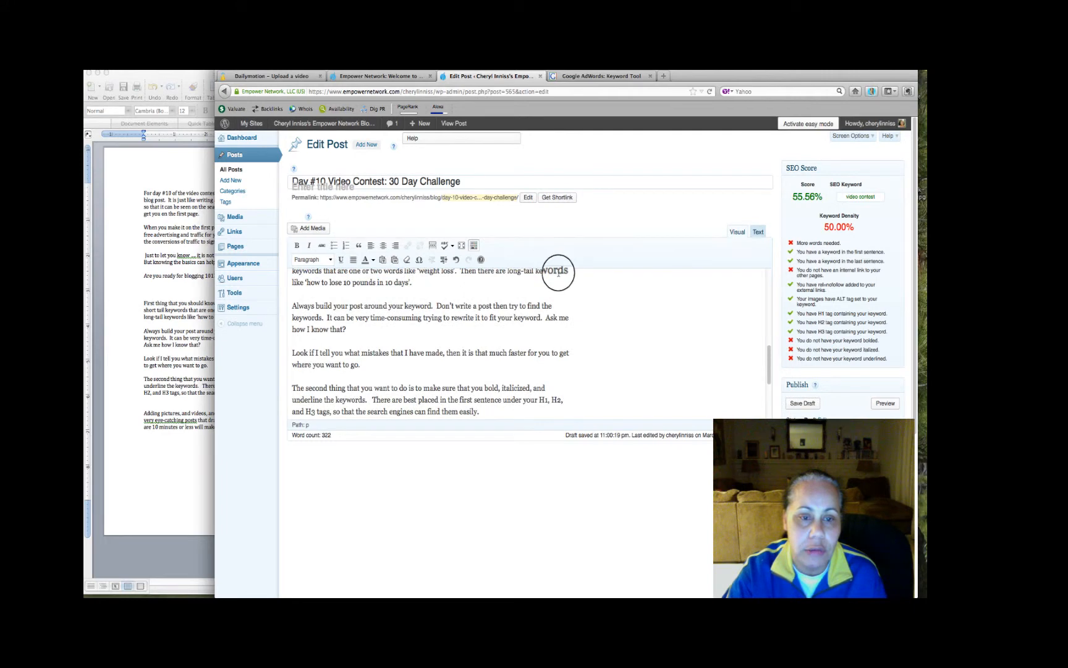
pyautogui.scroll(3, 558, 272)
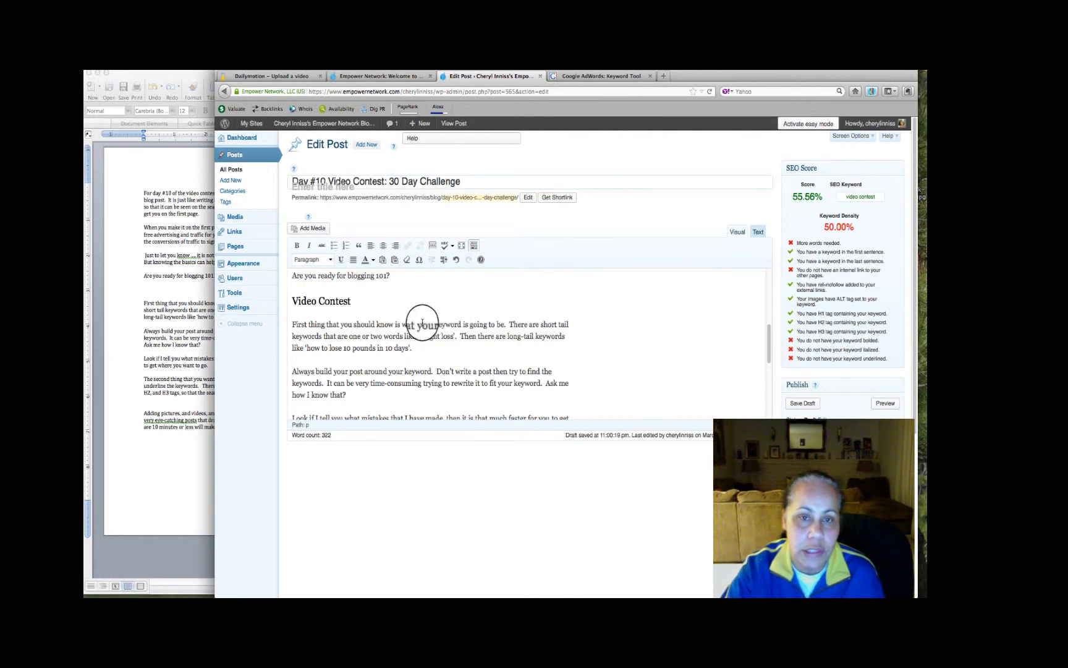
pyautogui.scroll(2, 492, 306)
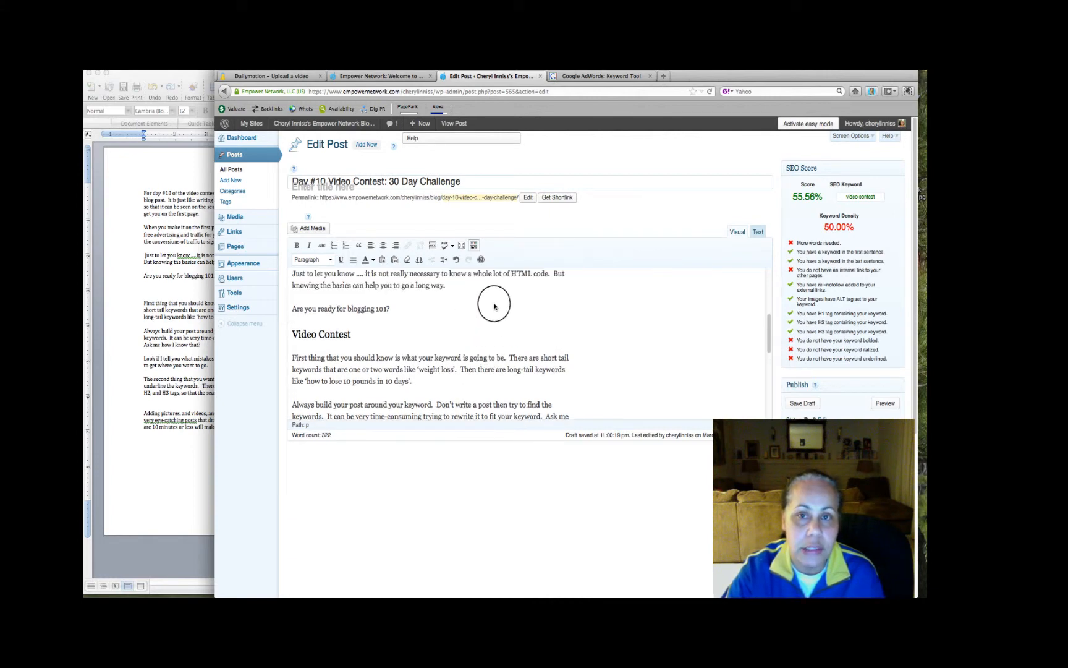
# Search the Google keyword tool for "weight loss" and examine the competition and monthly searches of the keyword ideas
pyautogui.click(572, 76)
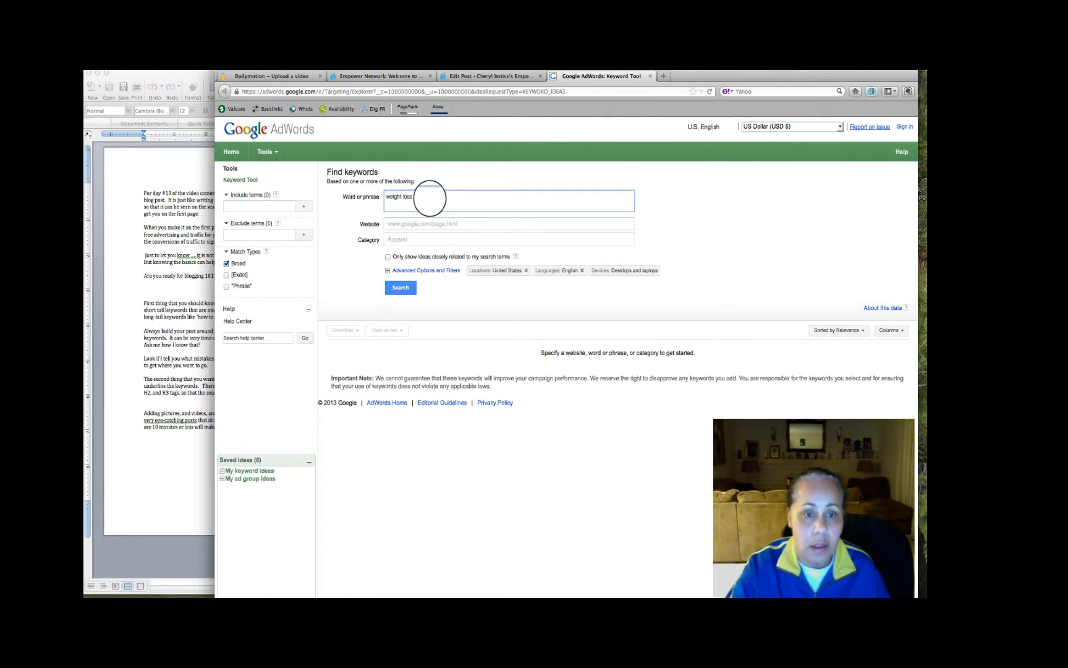
pyautogui.click(396, 291)
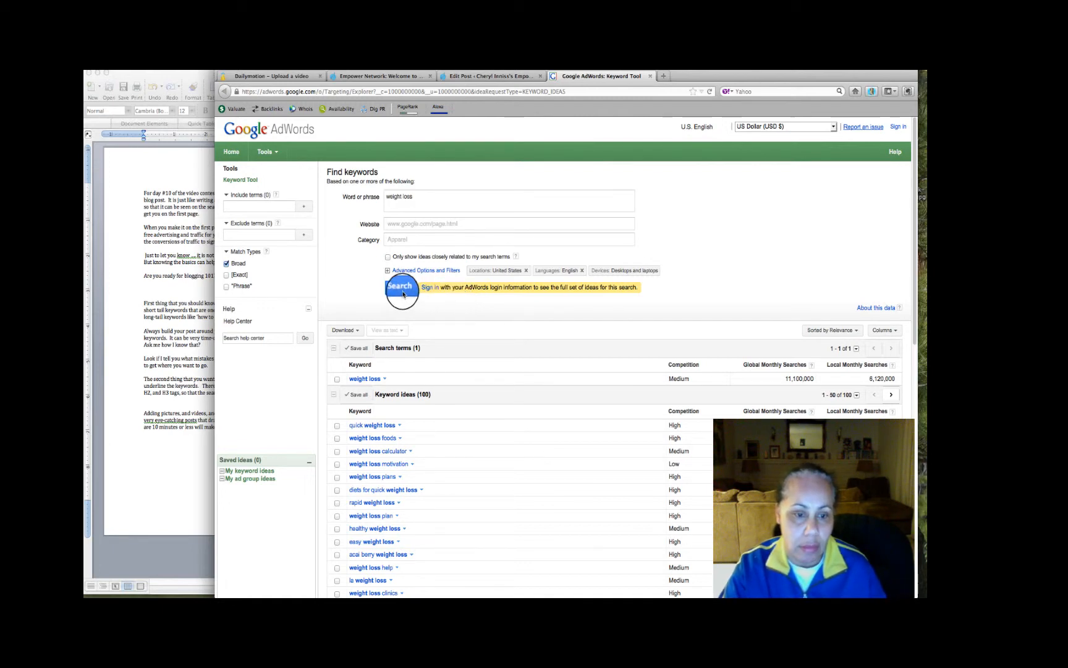
pyautogui.scroll(-1, 403, 295)
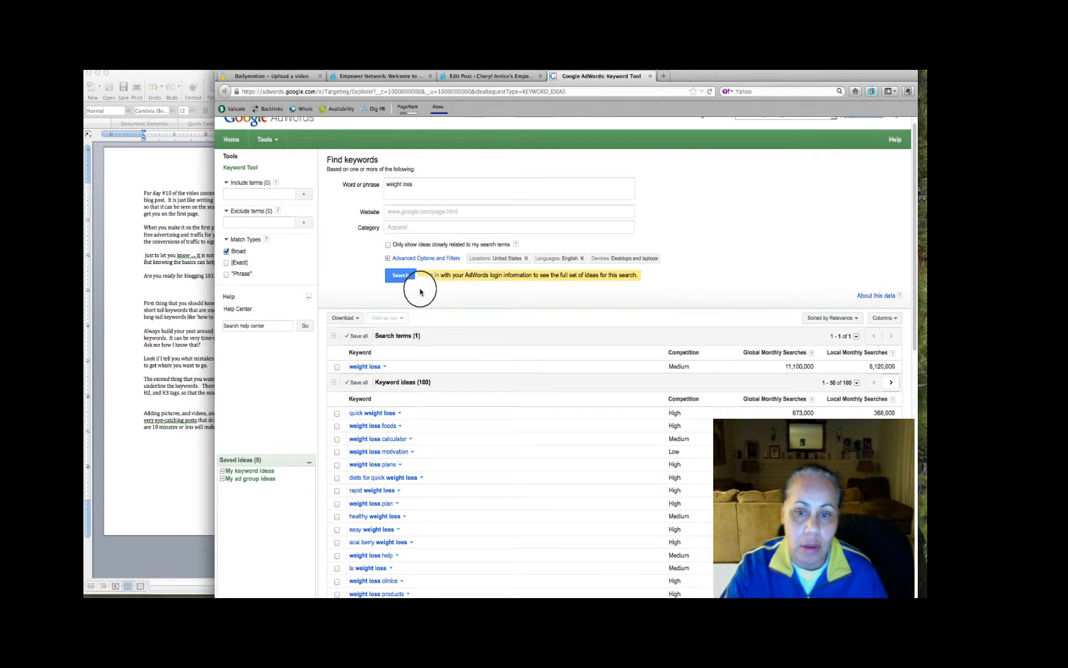
pyautogui.scroll(-5, 420, 288)
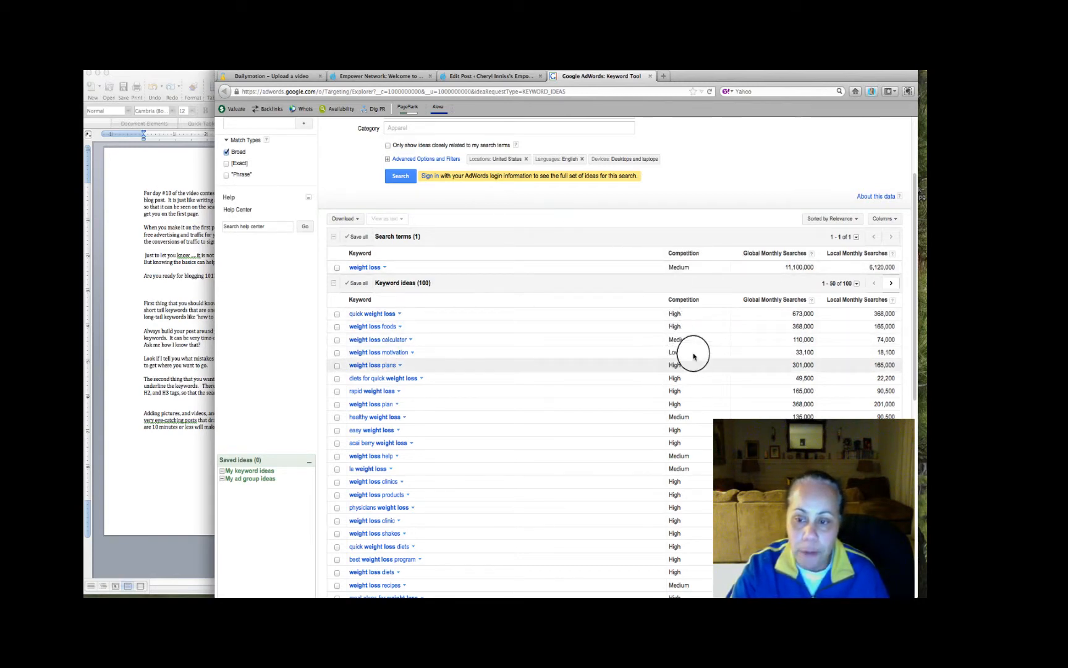
pyautogui.scroll(-4, 616, 375)
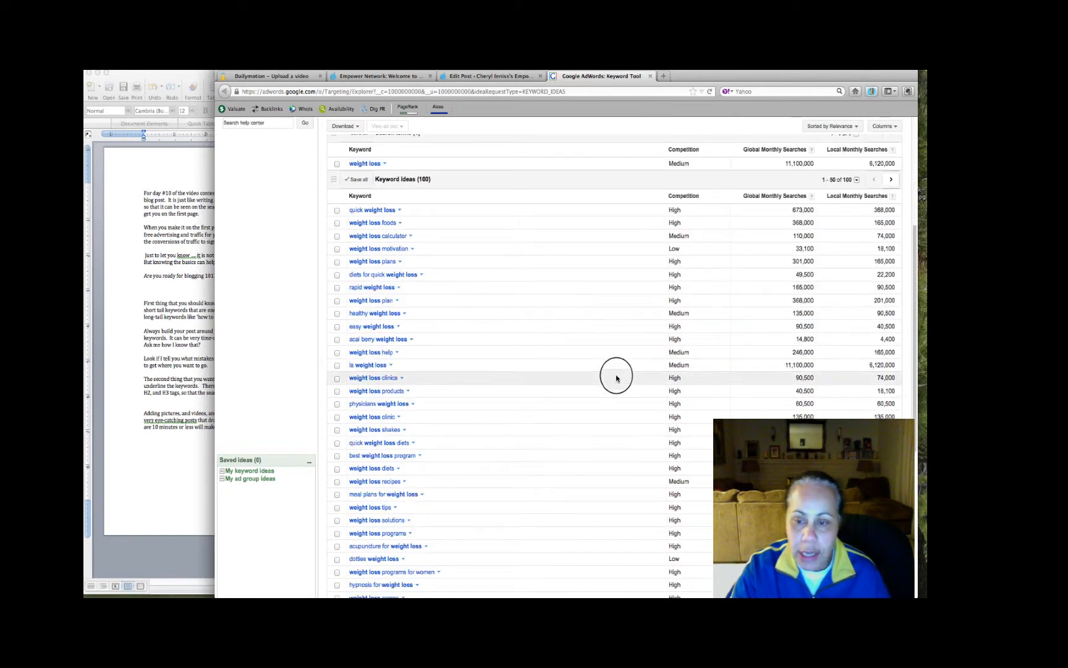
pyautogui.scroll(-2, 616, 379)
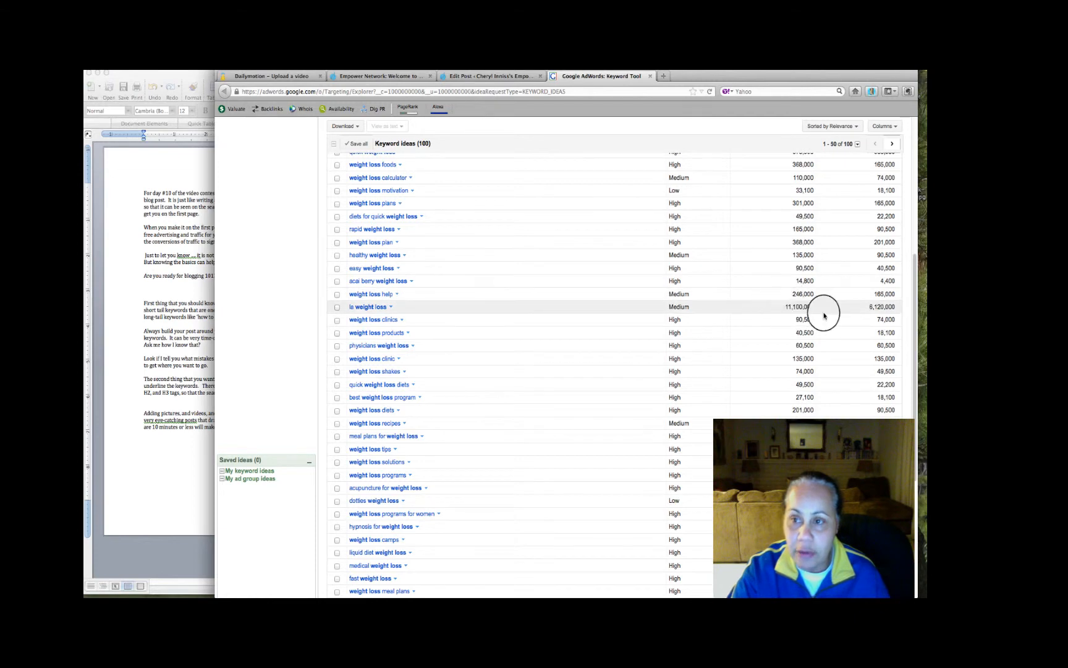
pyautogui.scroll(4, 796, 334)
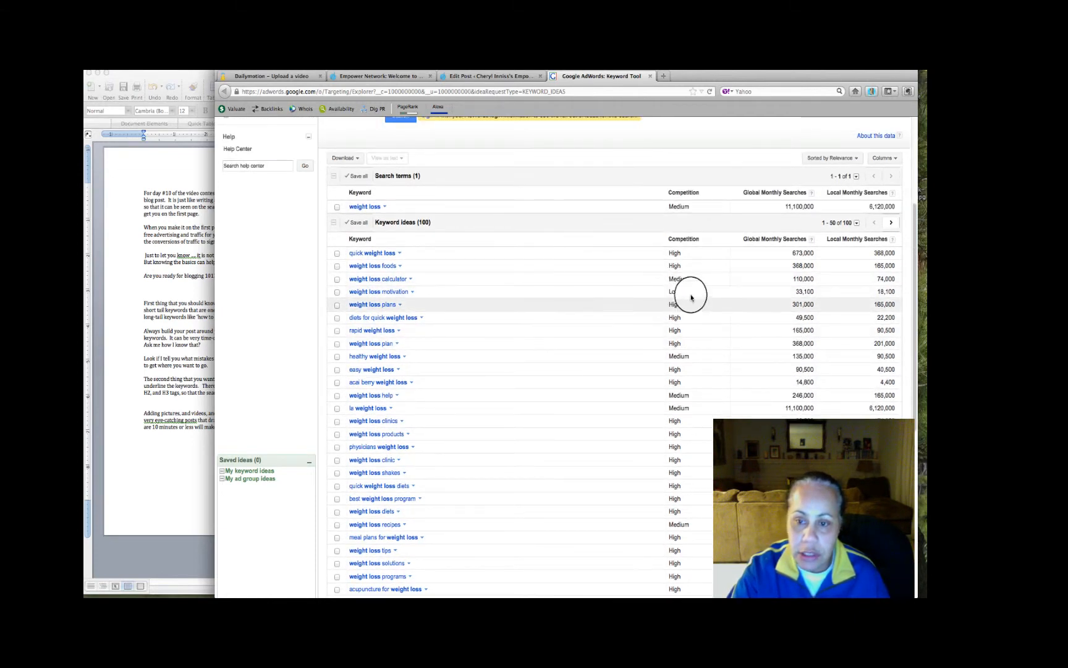
pyautogui.scroll(-6, 667, 337)
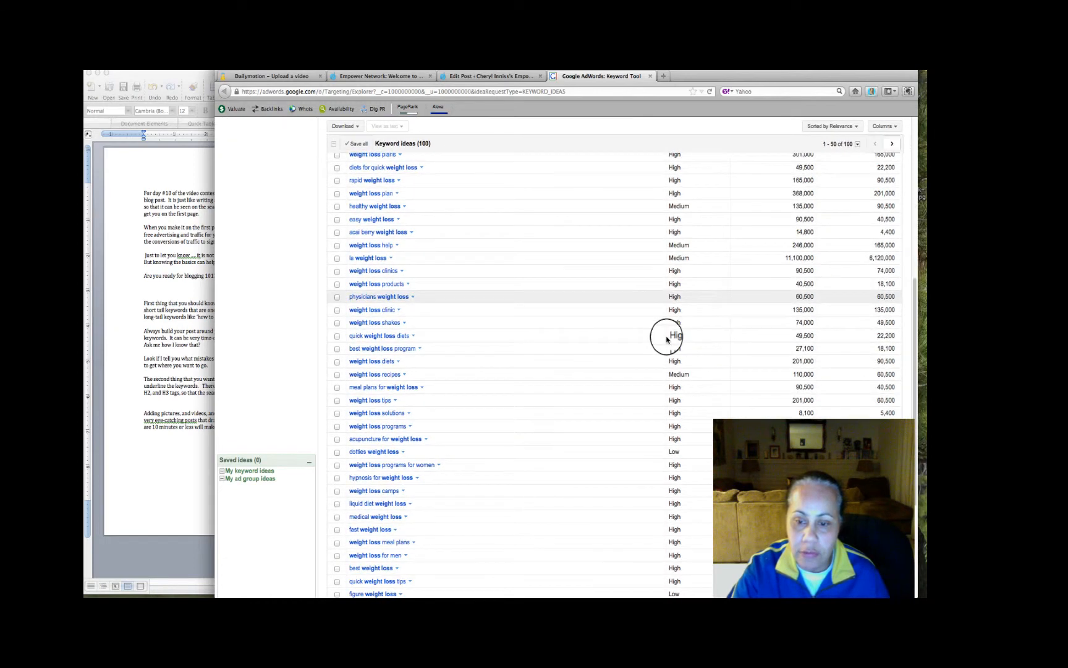
pyautogui.scroll(-7, 667, 339)
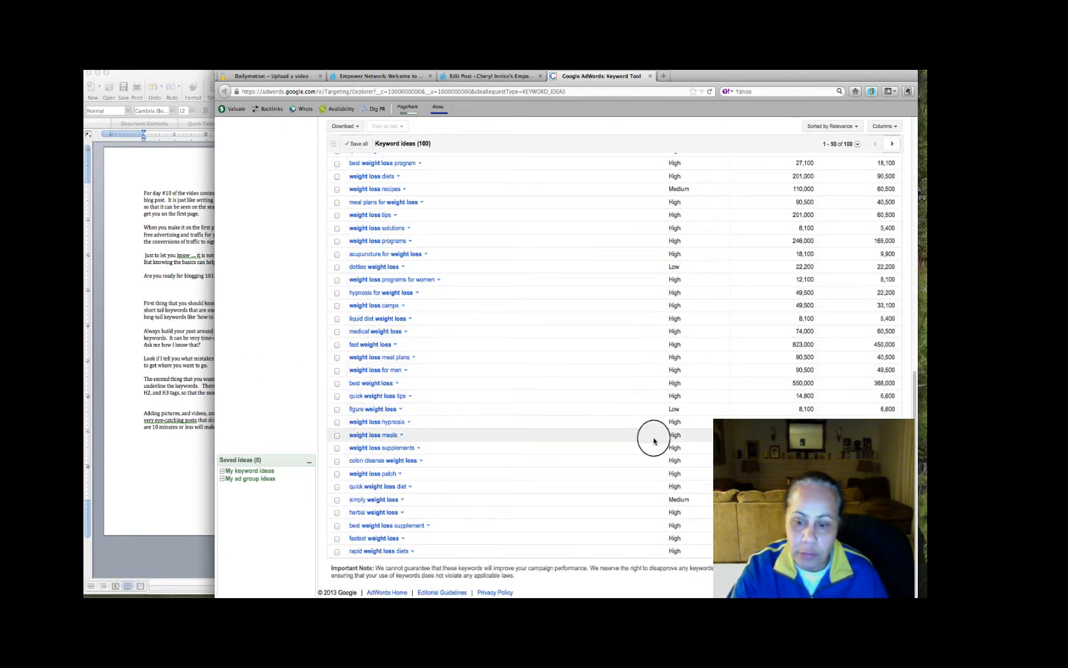
pyautogui.scroll(1, 653, 425)
pyautogui.scroll(7, 653, 424)
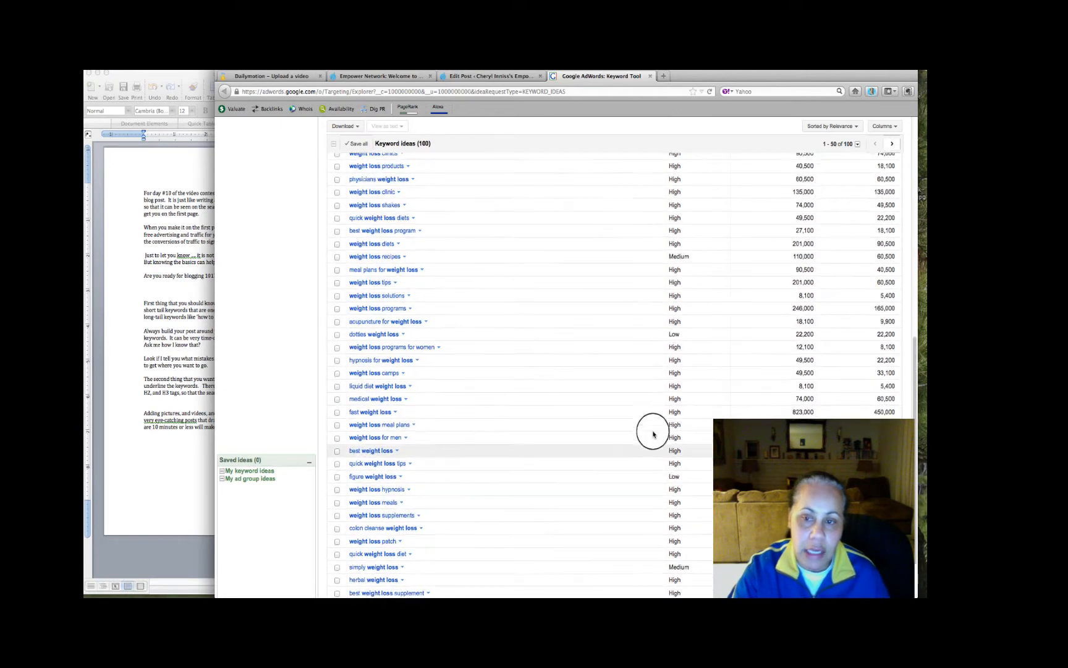
pyautogui.scroll(10, 653, 425)
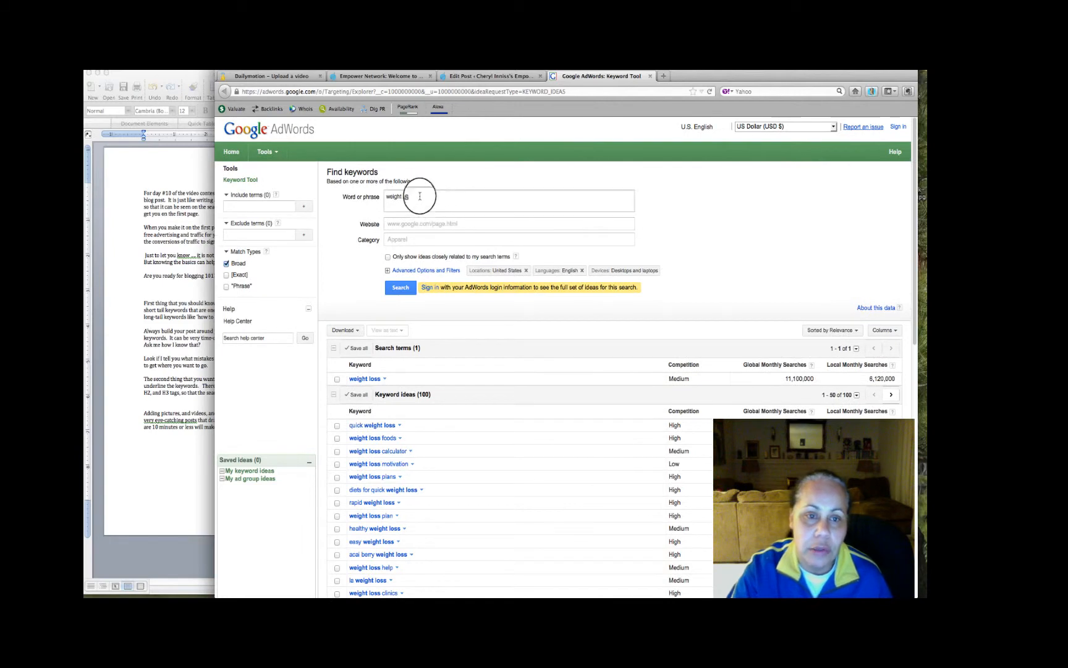
# Search the Google keyword tool for "How to lose 10 pounds in 10 days" and examine the competition and monthly searches of its keyword ideas
pyautogui.moveTo(418, 196); pyautogui.dragTo(380, 196)
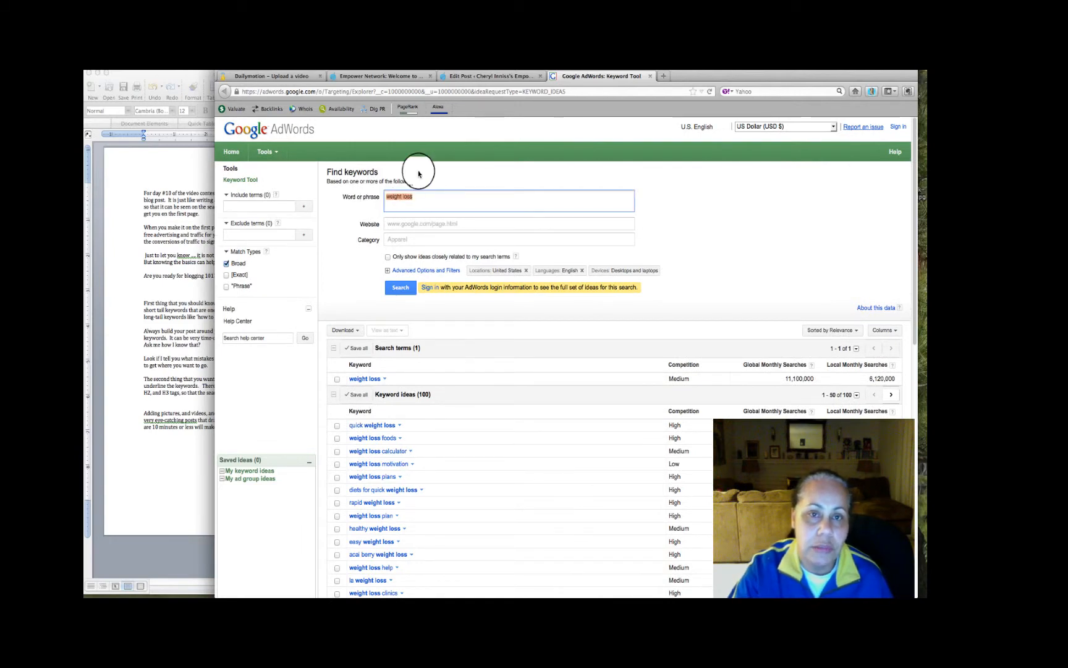
pyautogui.click(469, 77)
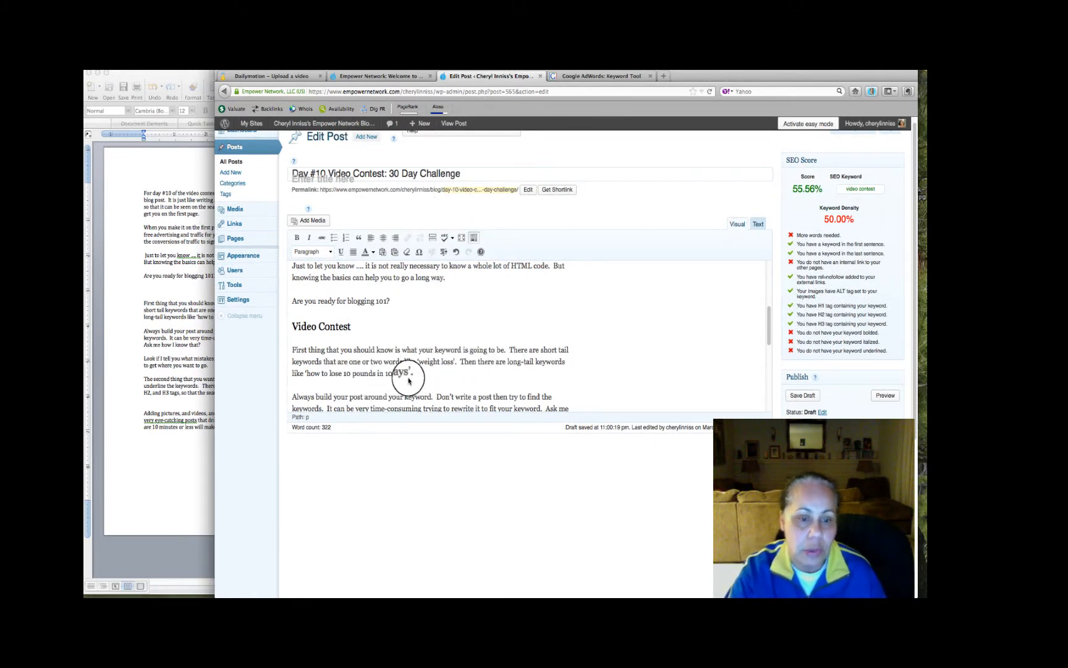
pyautogui.click(597, 78)
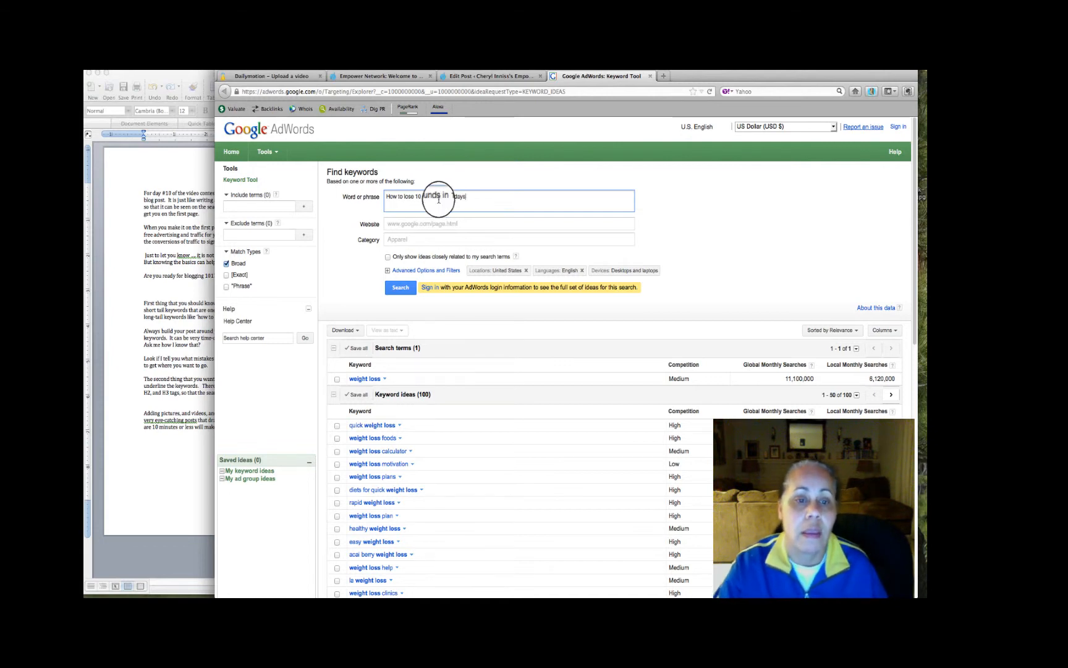
pyautogui.click(405, 288)
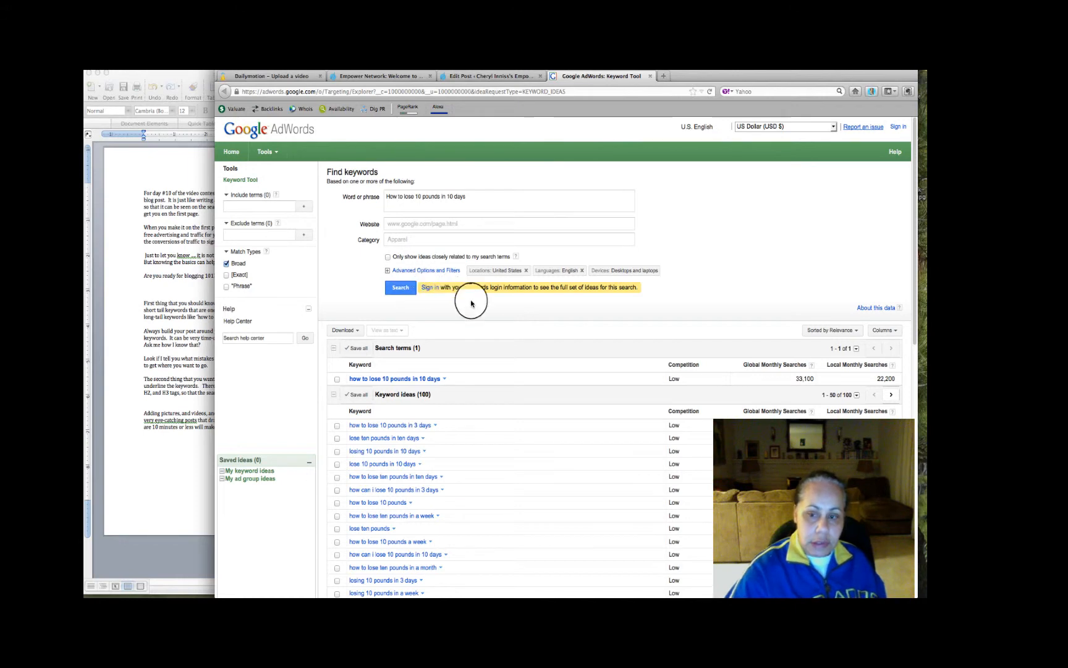
pyautogui.scroll(-3, 474, 303)
pyautogui.scroll(-1, 474, 303)
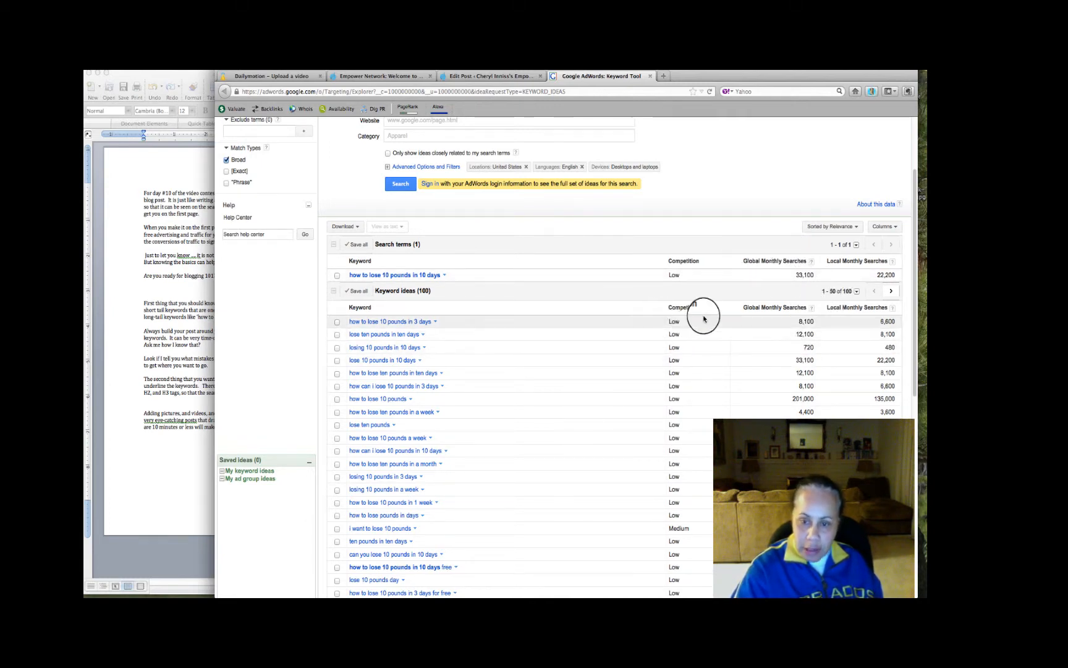
pyautogui.scroll(-1, 593, 366)
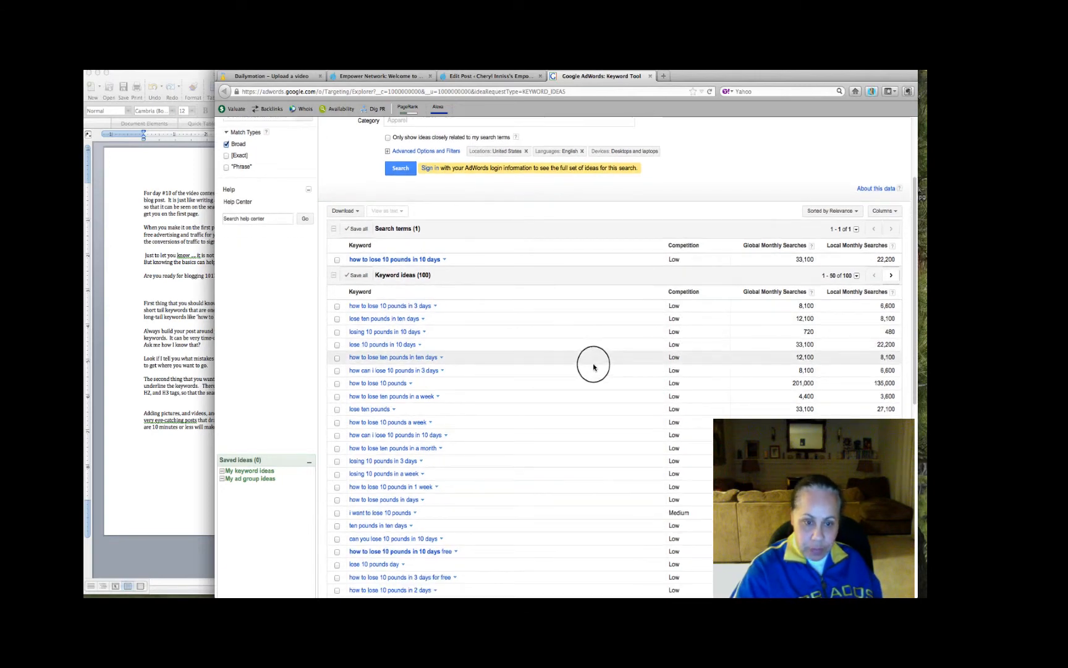
pyautogui.scroll(-5, 593, 366)
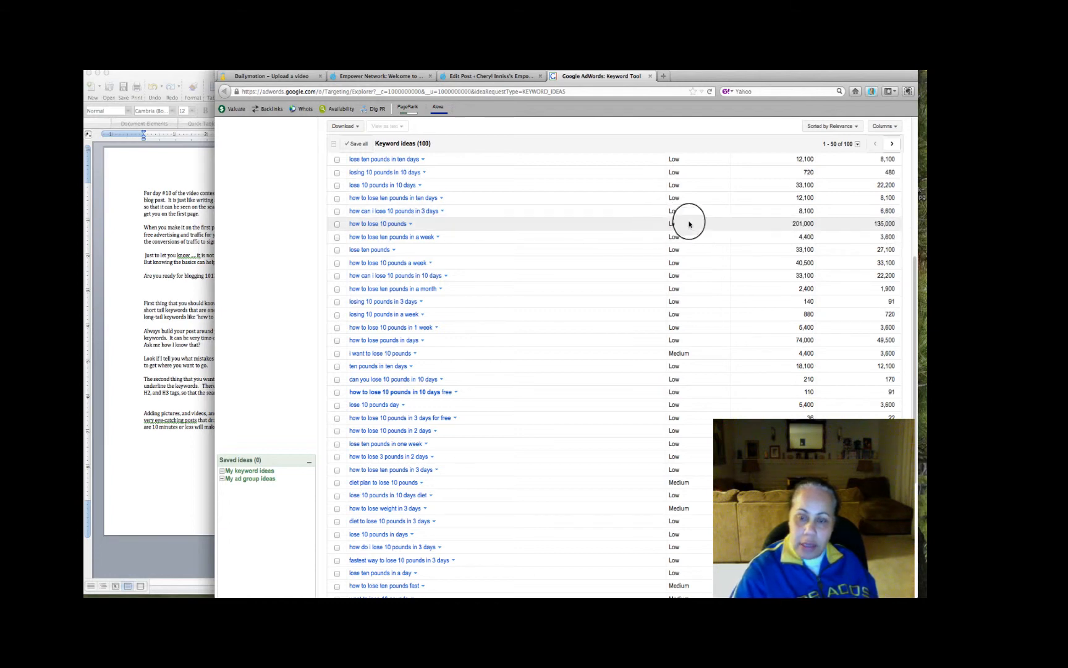
# Return to the Day #10 Video Contest post and review its text from the opening section to the closing paragraphs
pyautogui.click(503, 79)
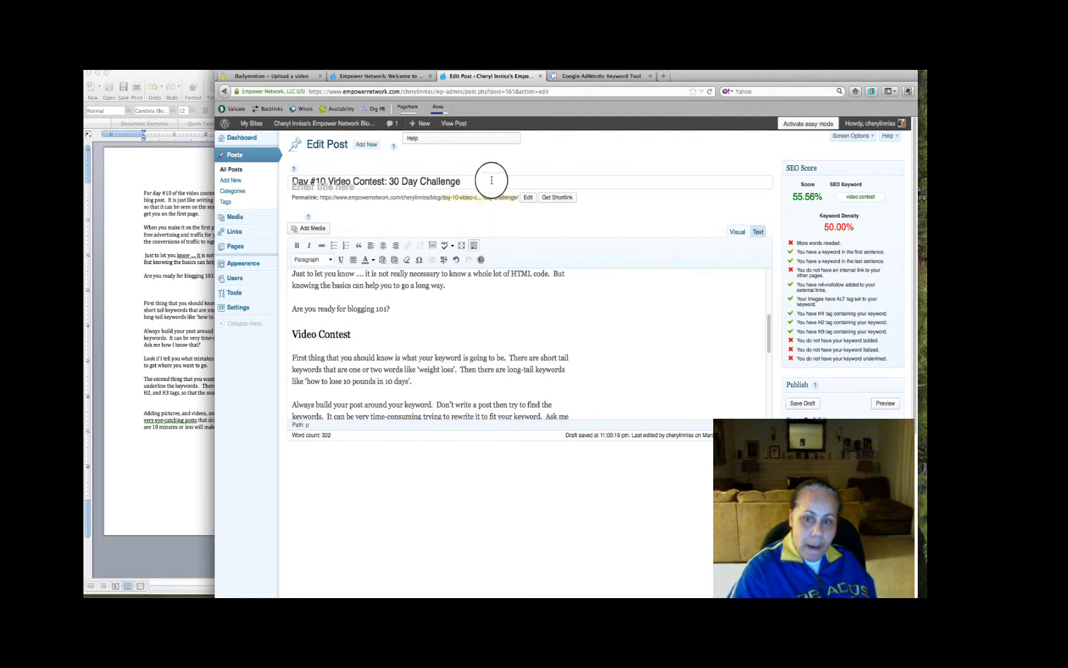
pyautogui.moveTo(771, 334); pyautogui.dragTo(779, 301)
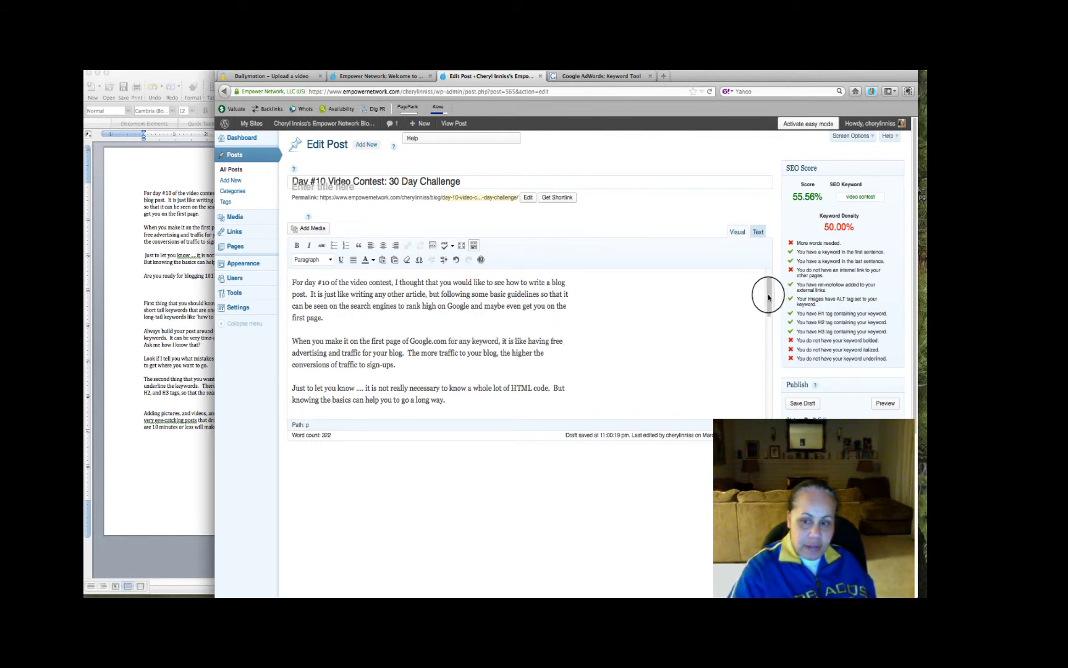
pyautogui.click(587, 77)
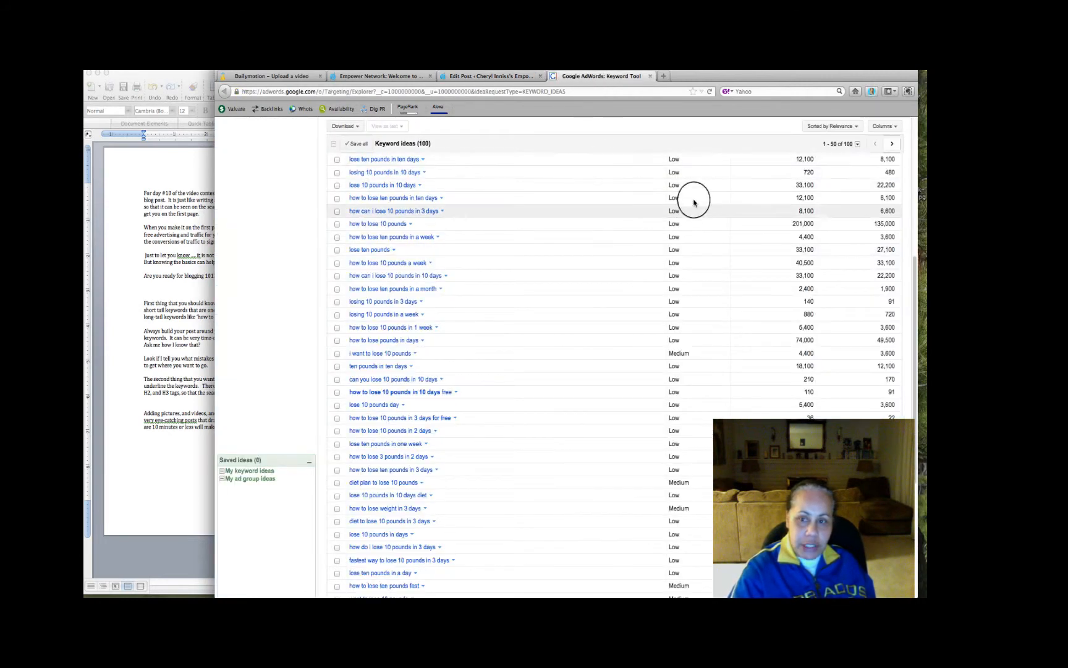
pyautogui.click(518, 76)
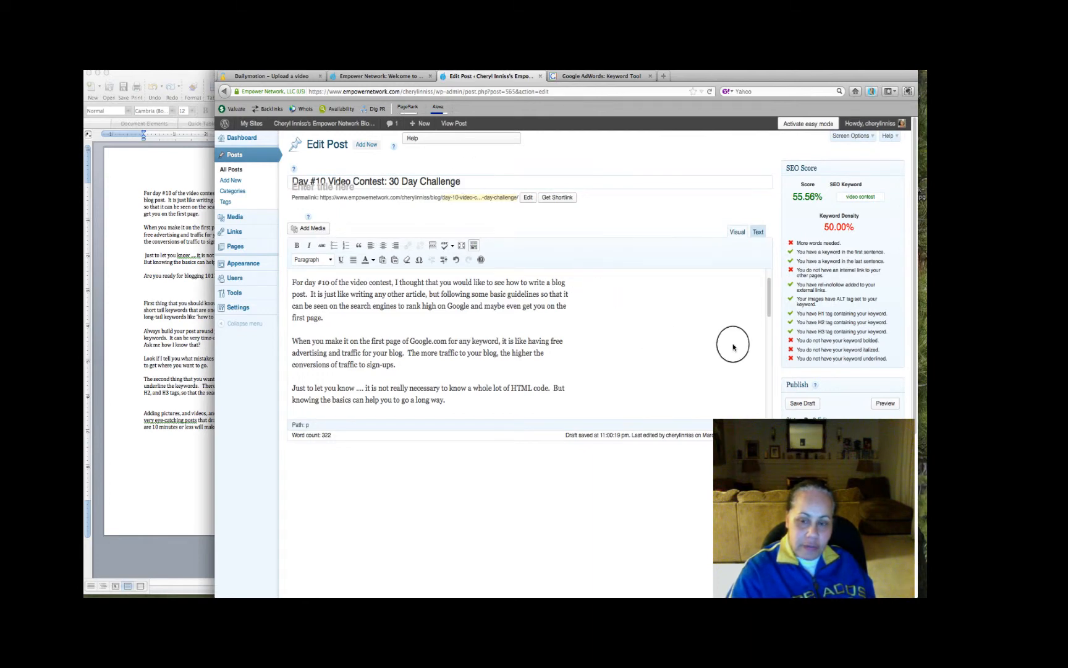
pyautogui.moveTo(767, 299); pyautogui.dragTo(768, 288)
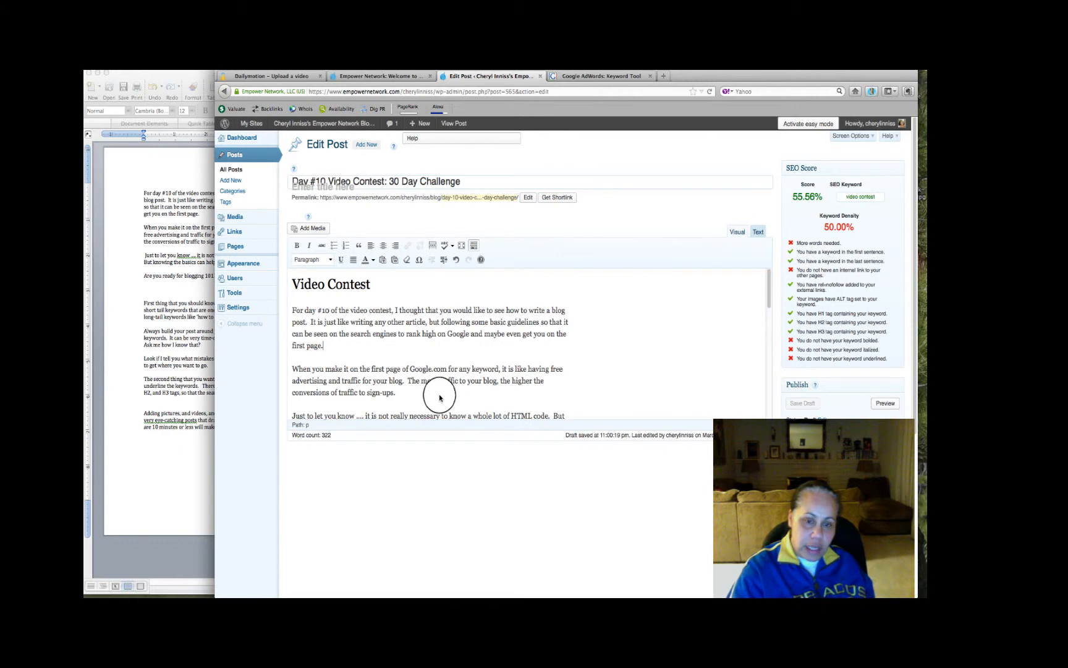
pyautogui.scroll(-2, 455, 398)
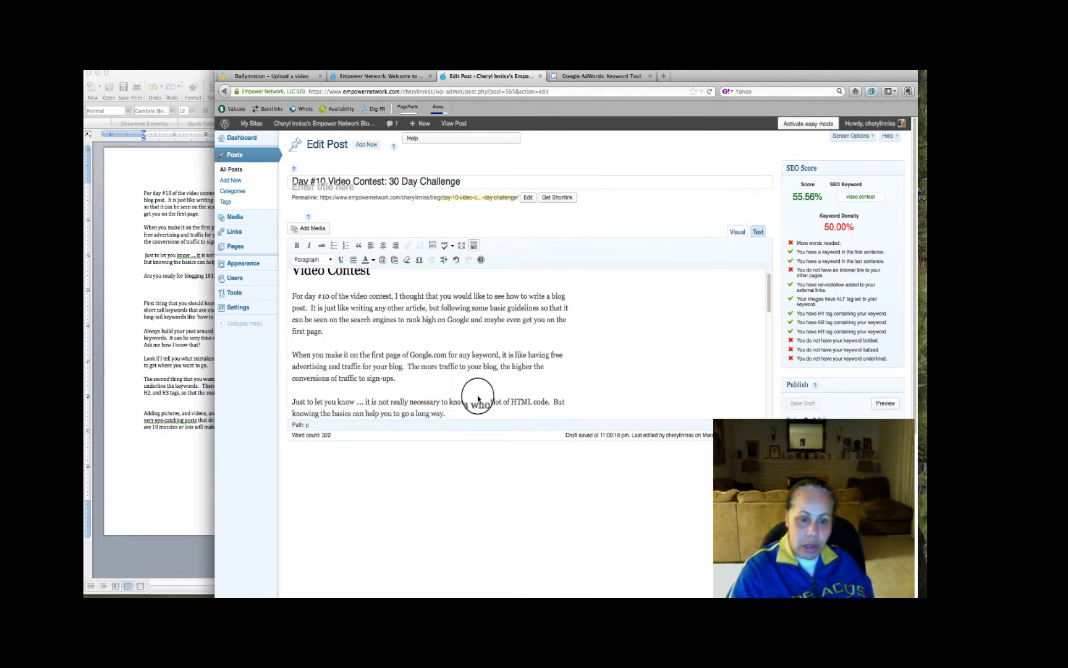
pyautogui.scroll(-5, 478, 398)
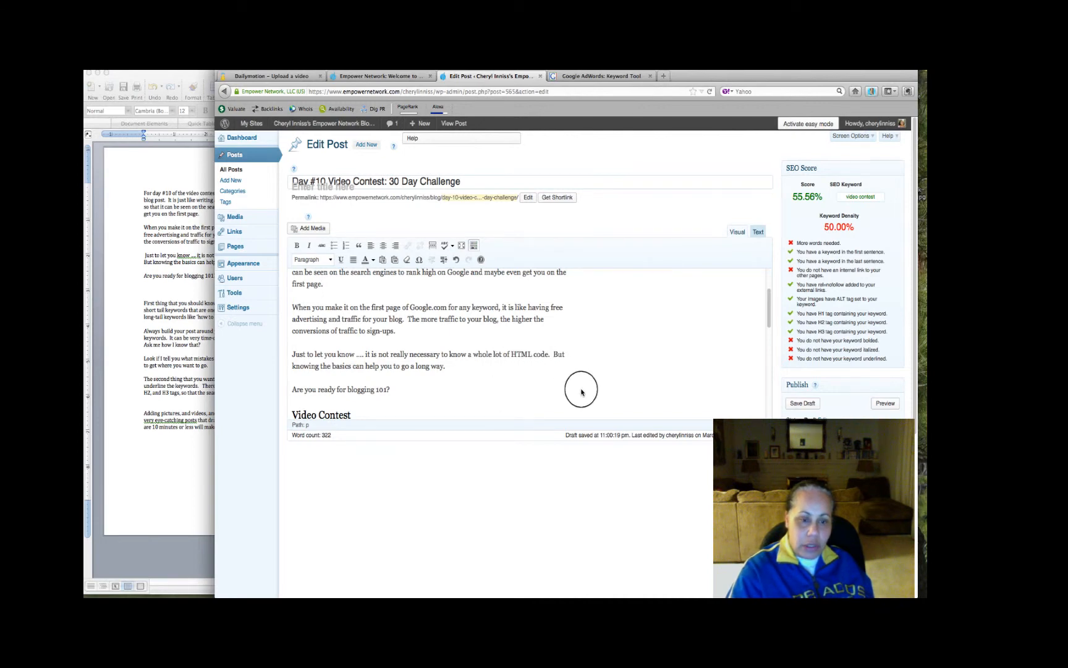
pyautogui.scroll(-5, 581, 391)
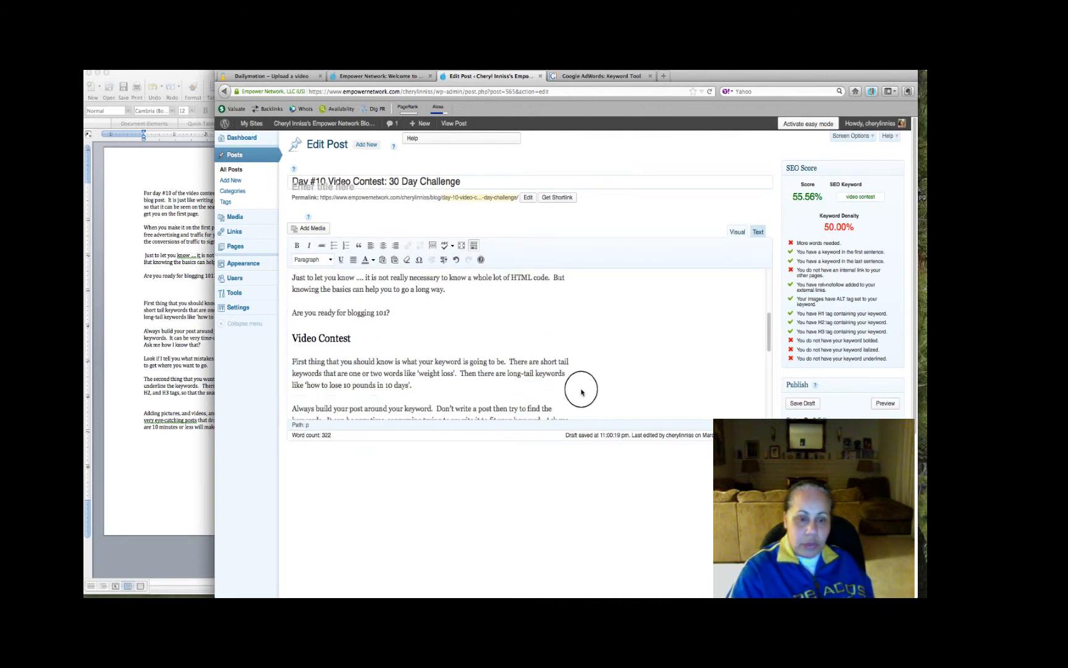
pyautogui.scroll(-5, 581, 392)
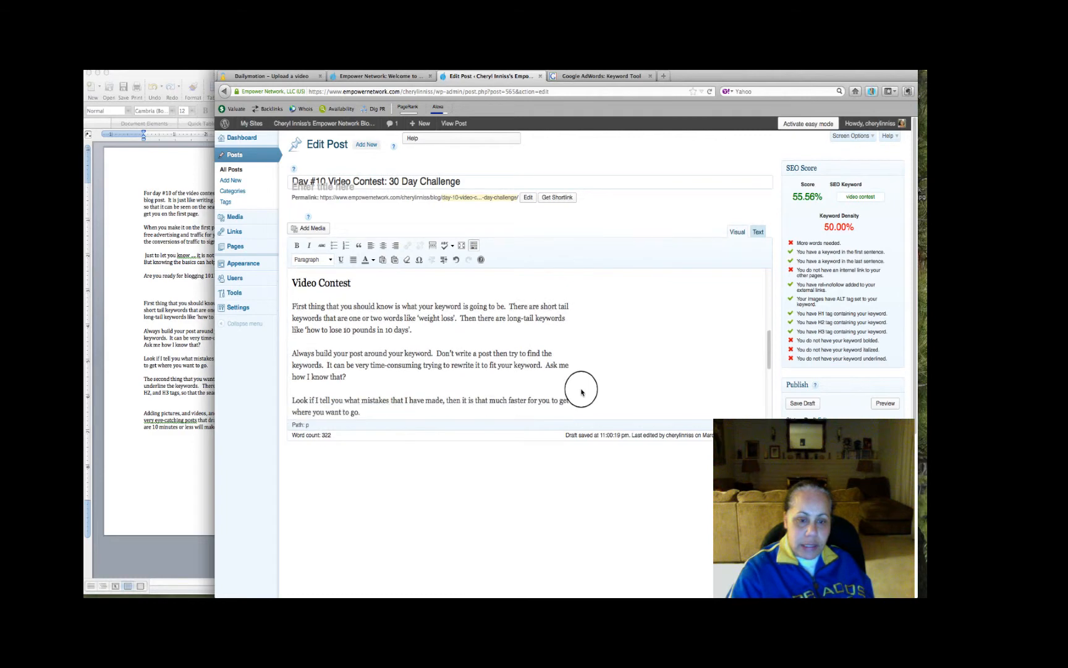
pyautogui.scroll(-5, 581, 391)
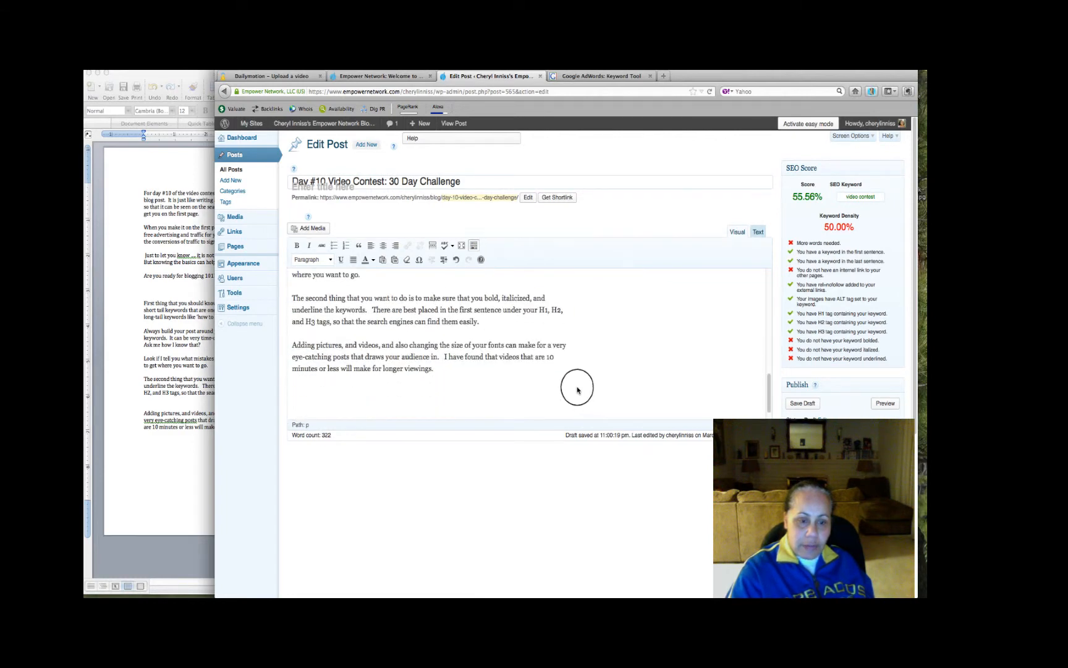
# Delete the extra blank lines between the "Adding pictures, and videos" paragraph and the last Video Contest heading
pyautogui.scroll(3, 551, 378)
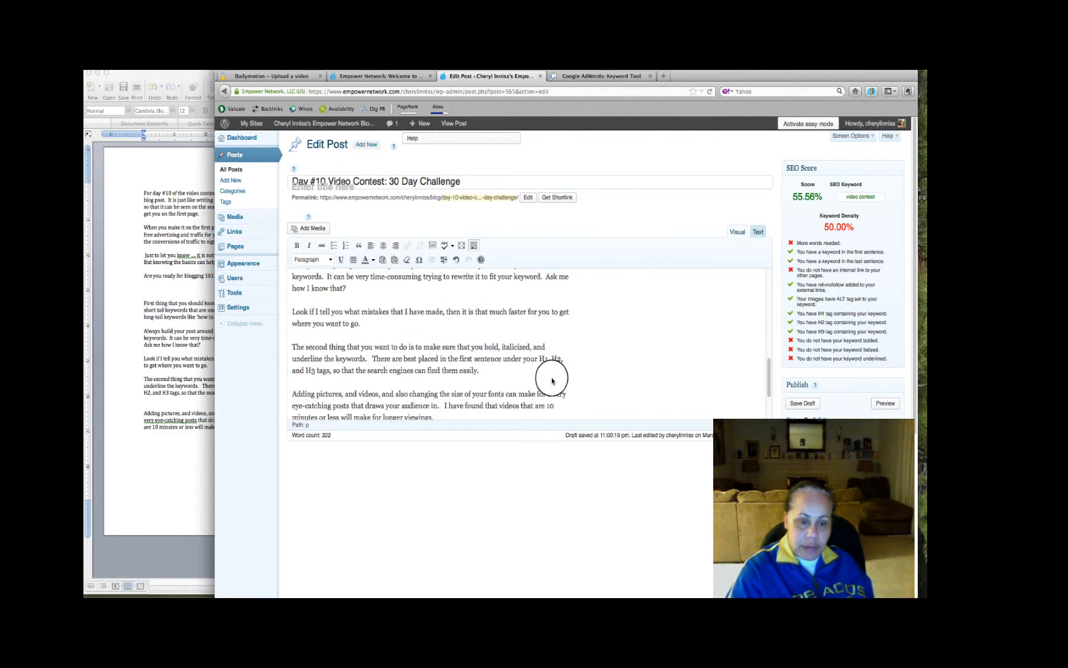
pyautogui.scroll(-4, 552, 381)
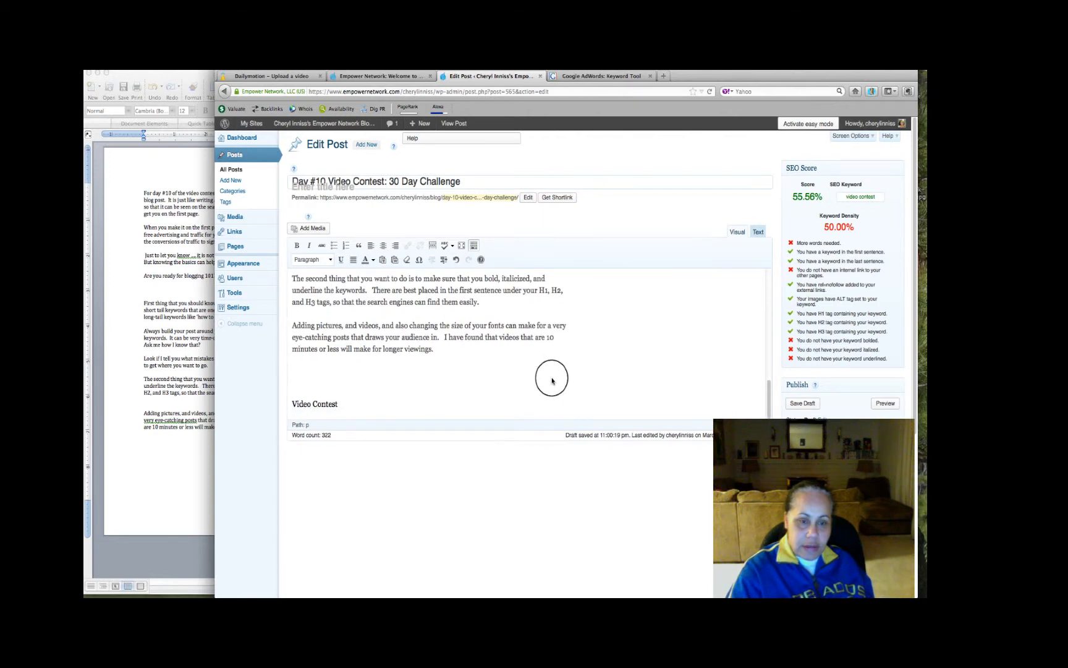
pyautogui.scroll(1, 551, 382)
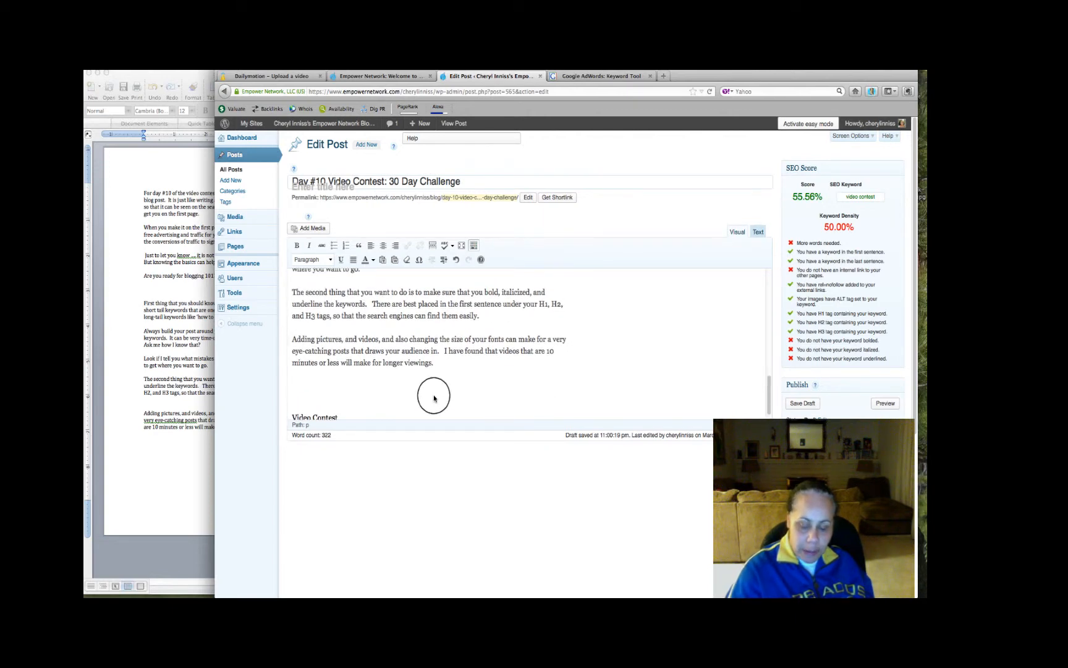
pyautogui.press('BackSpace')
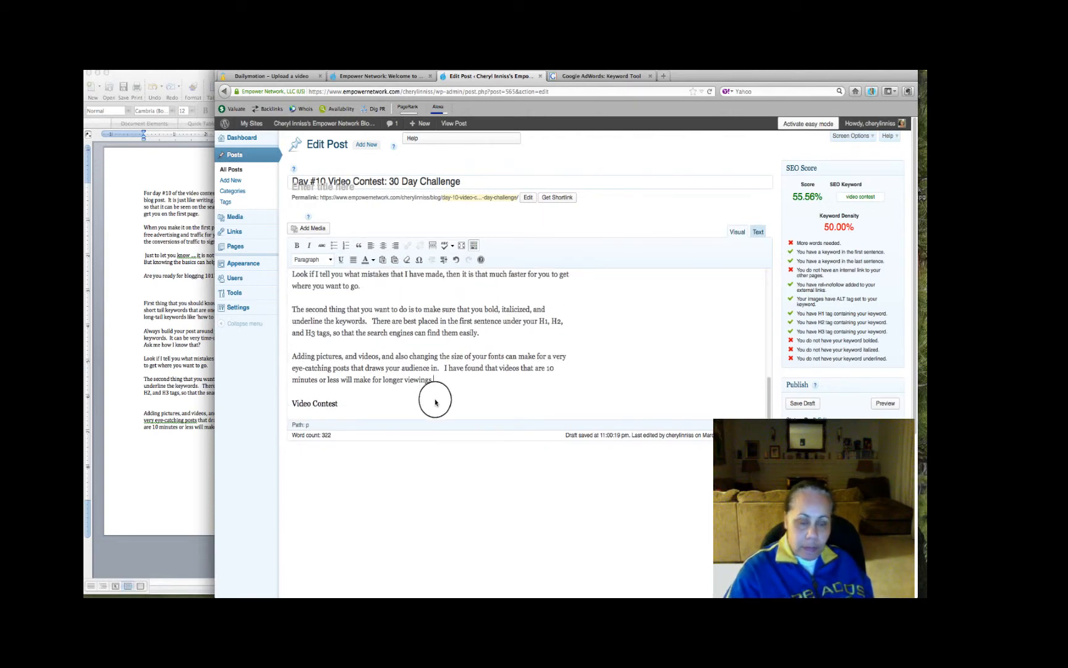
# Check the three Video Contest headings in the post against the available Heading 1, 2 and 3 formats
pyautogui.scroll(15, 436, 402)
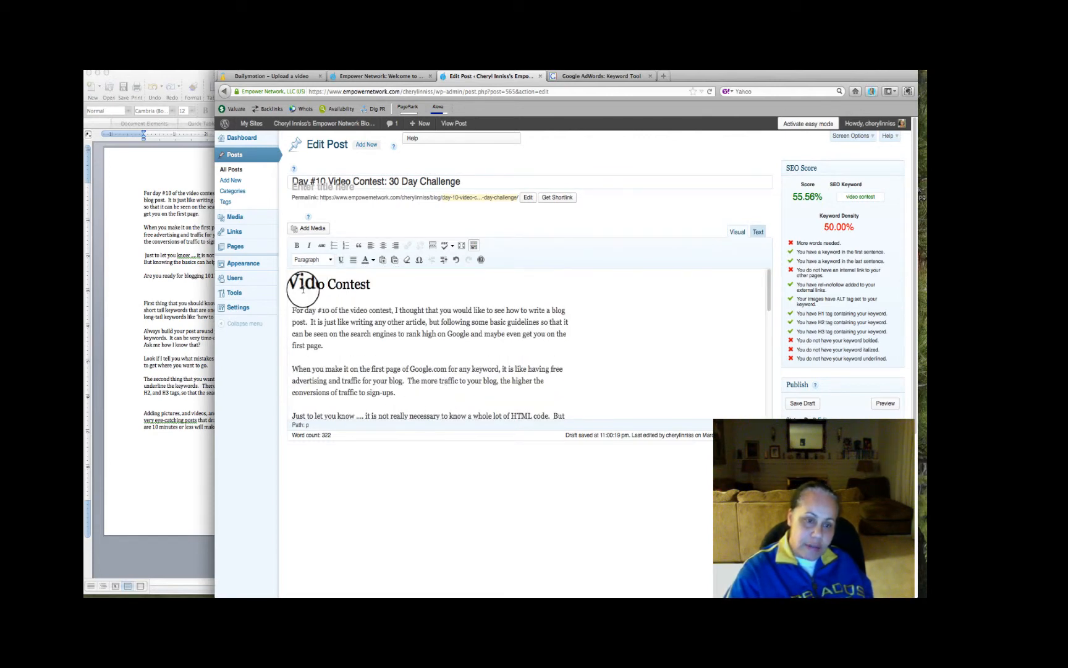
pyautogui.scroll(-5, 324, 317)
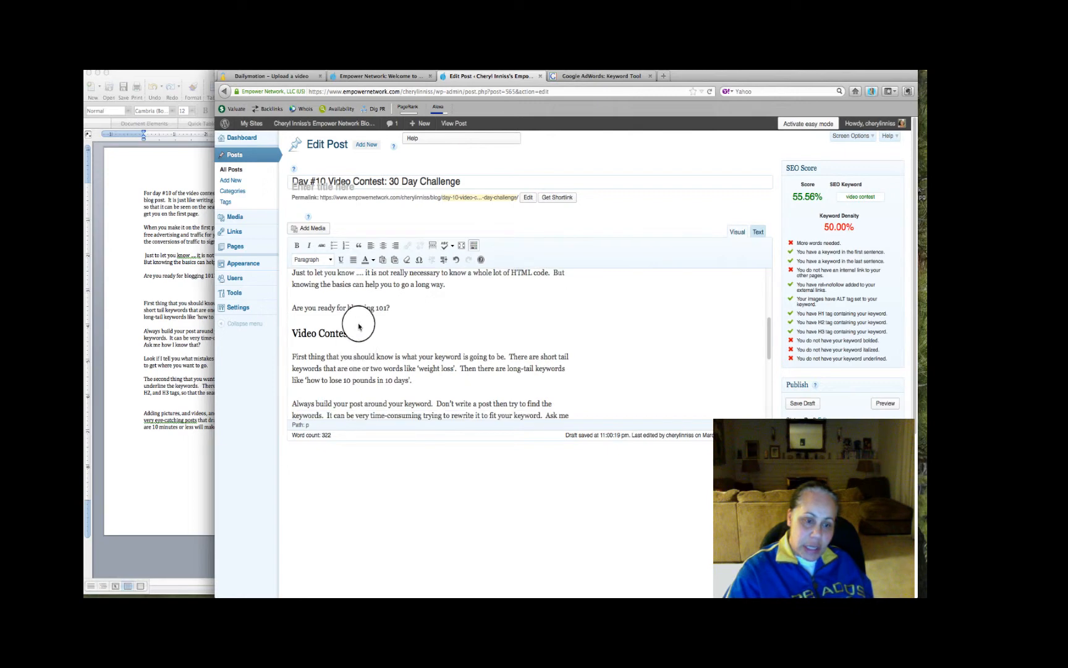
pyautogui.scroll(-5, 324, 354)
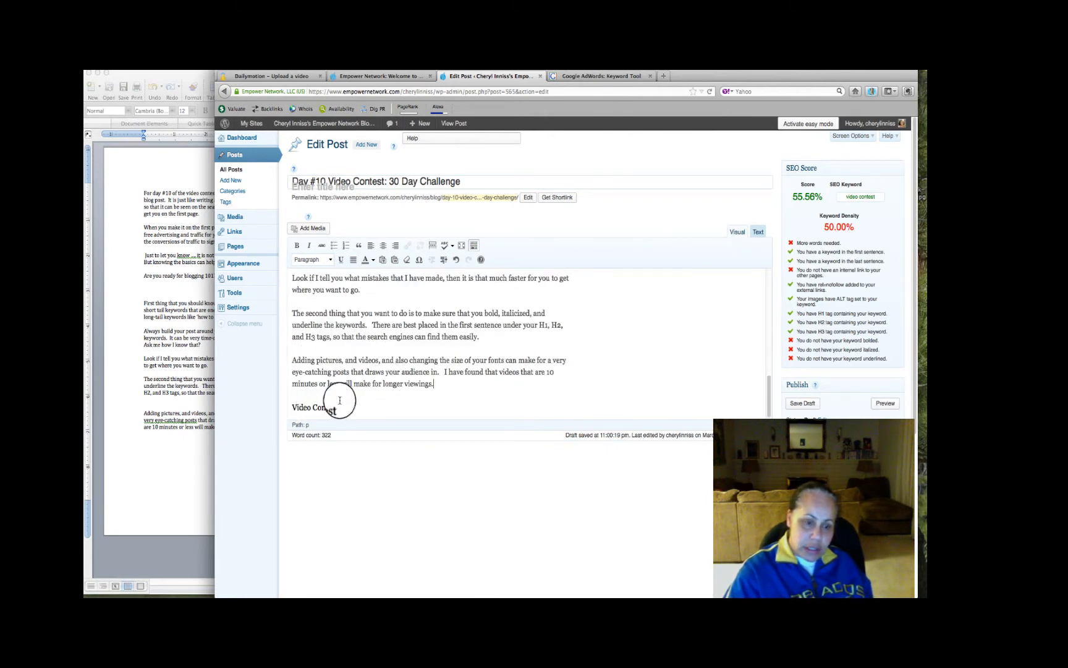
pyautogui.click(330, 259)
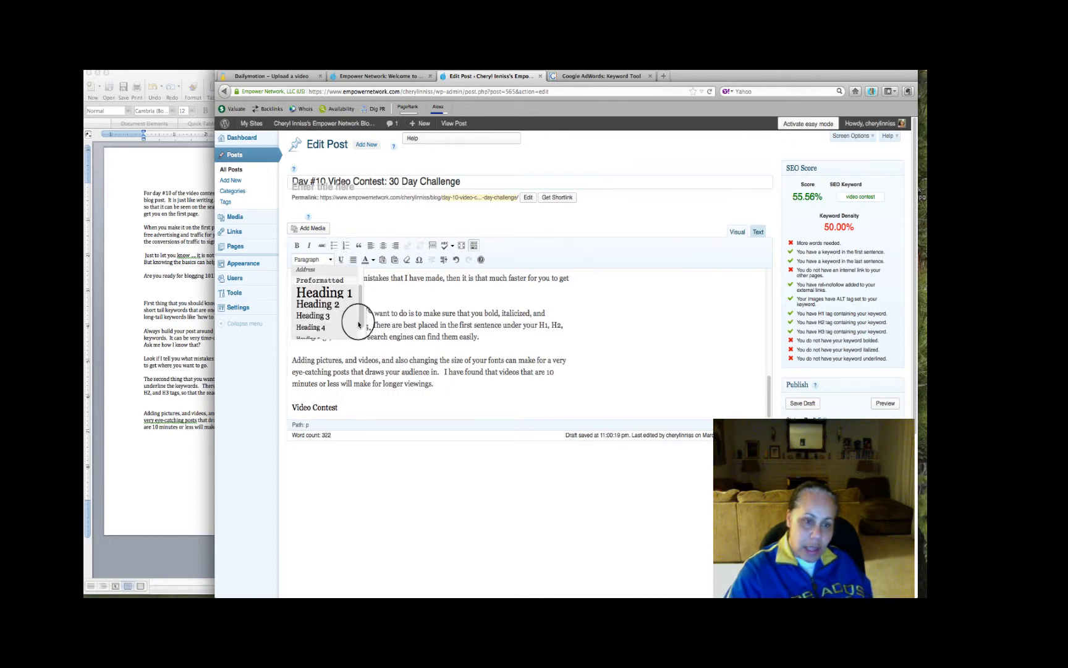
pyautogui.moveTo(360, 322)
pyautogui.mouseDown()
pyautogui.moveTo(359, 333)
pyautogui.moveTo(359, 291)
pyautogui.moveTo(359, 319)
pyautogui.mouseUp()
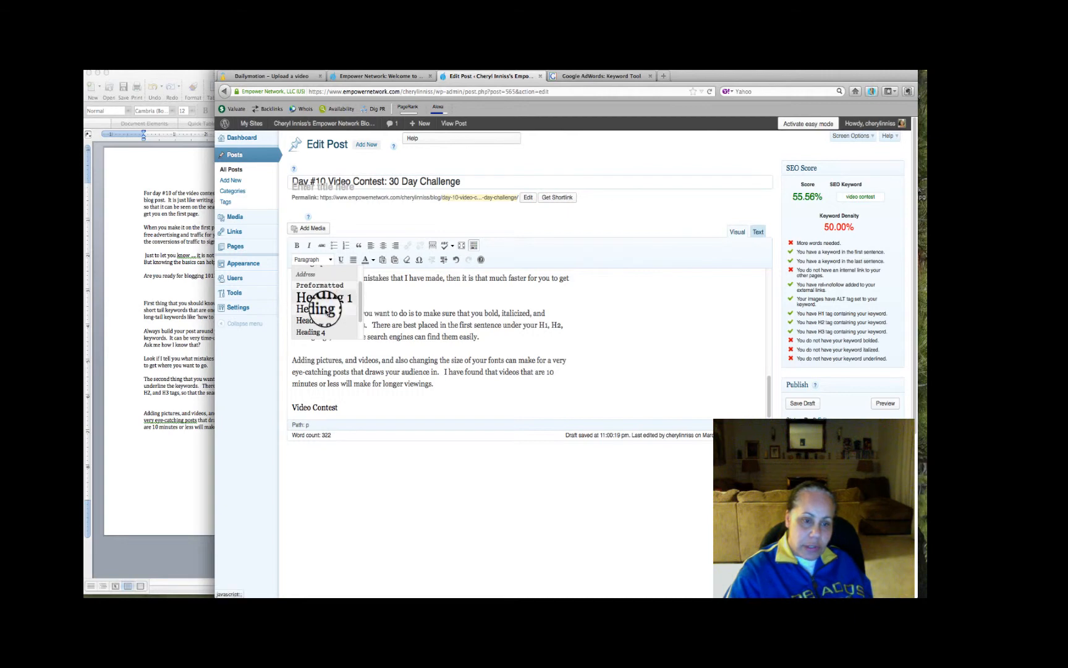
pyautogui.click(652, 395)
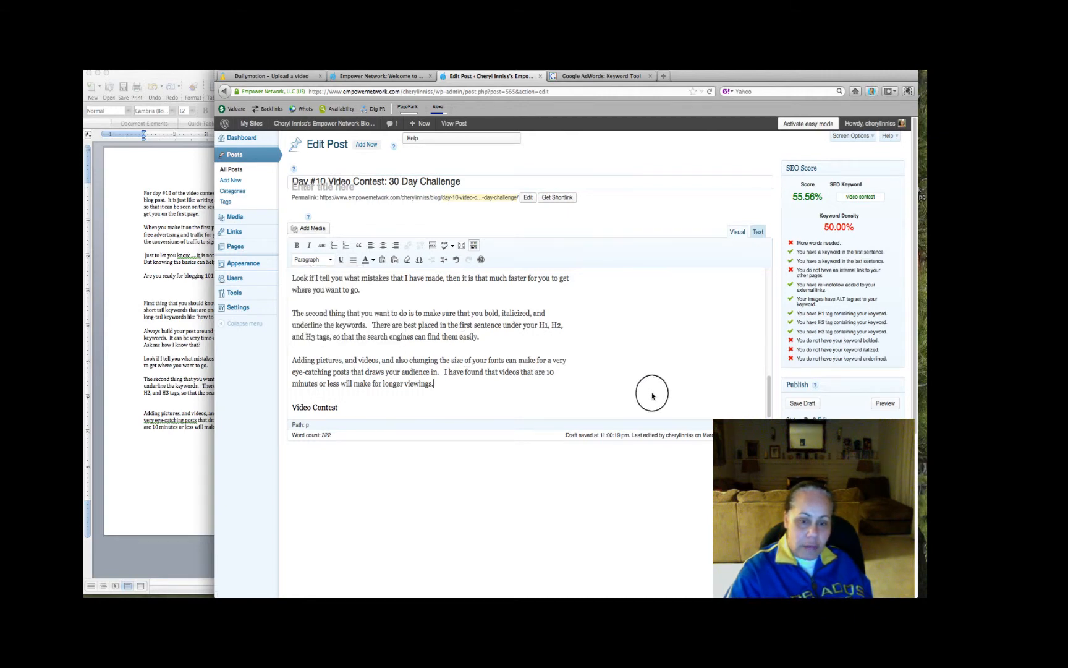
# Bold the keyword "video contest" in the first sentence under the opening Video Contest heading
pyautogui.scroll(1, 620, 386)
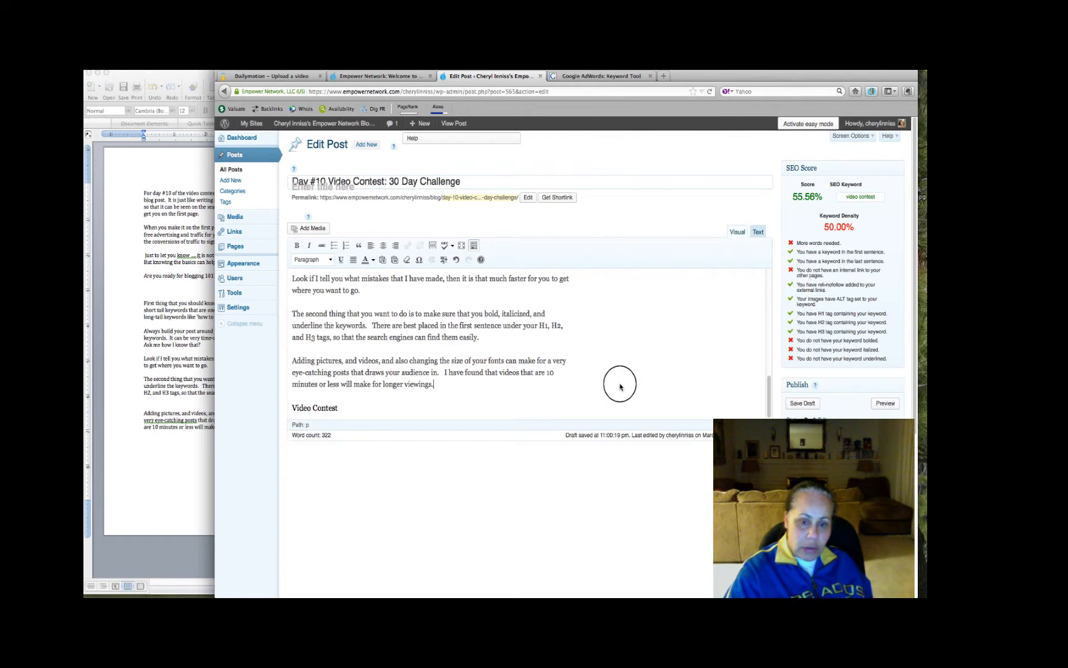
pyautogui.scroll(2, 458, 347)
pyautogui.scroll(10, 458, 346)
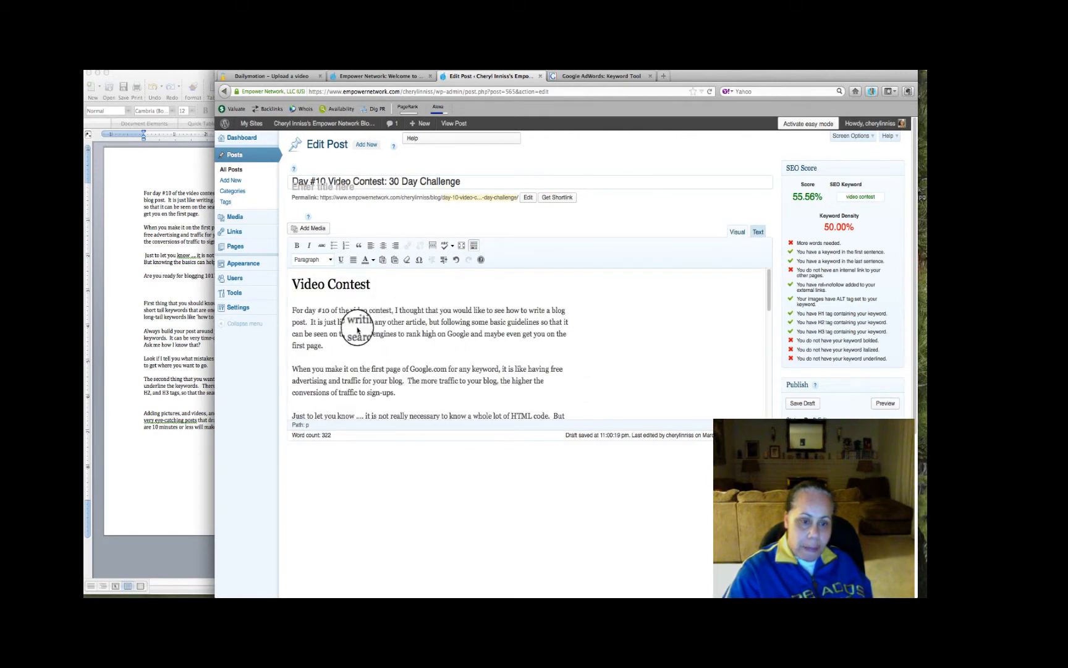
pyautogui.moveTo(350, 309); pyautogui.dragTo(383, 311)
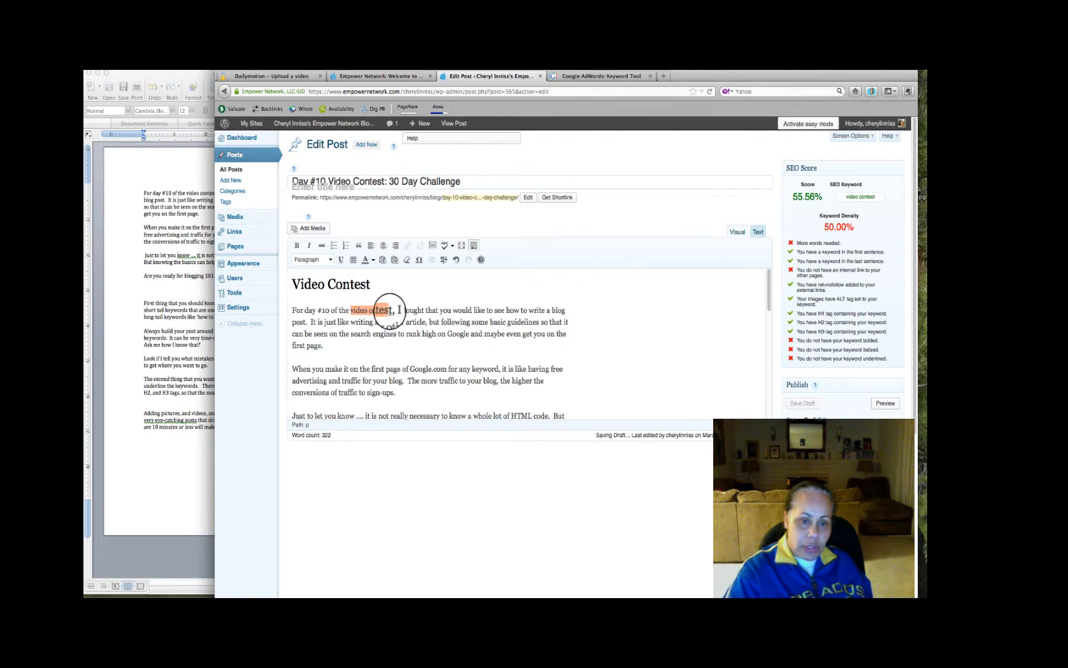
pyautogui.click(296, 245)
# Add "In this video contest, training material is a must to the newbie blogger." under the second Video Contest heading, with "video contest" in italics
pyautogui.scroll(-5, 414, 344)
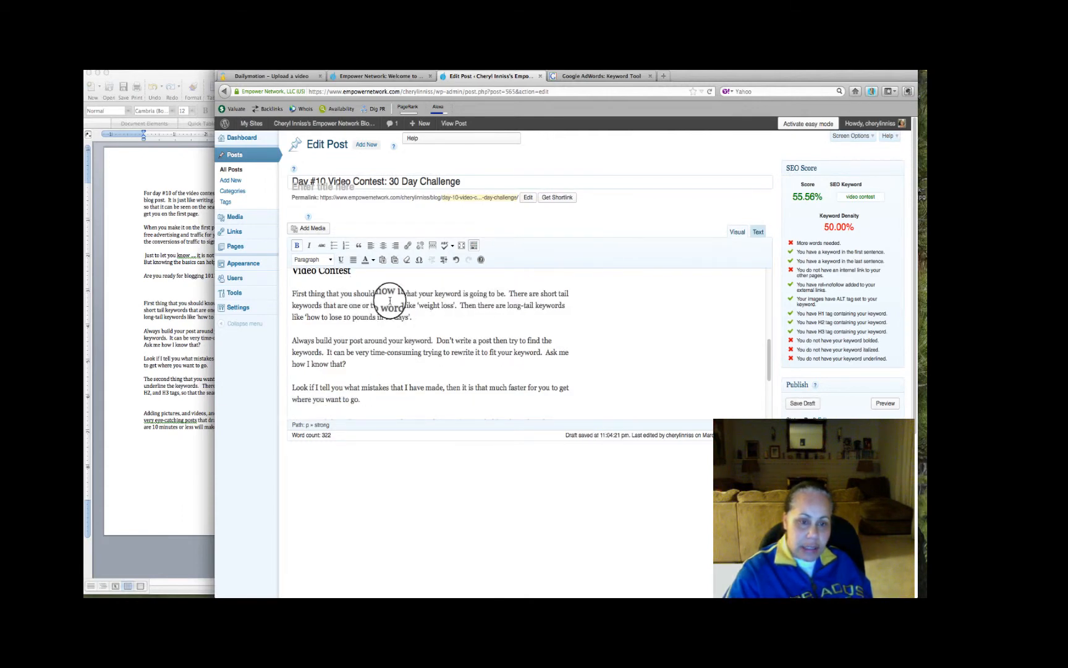
pyautogui.scroll(2, 381, 301)
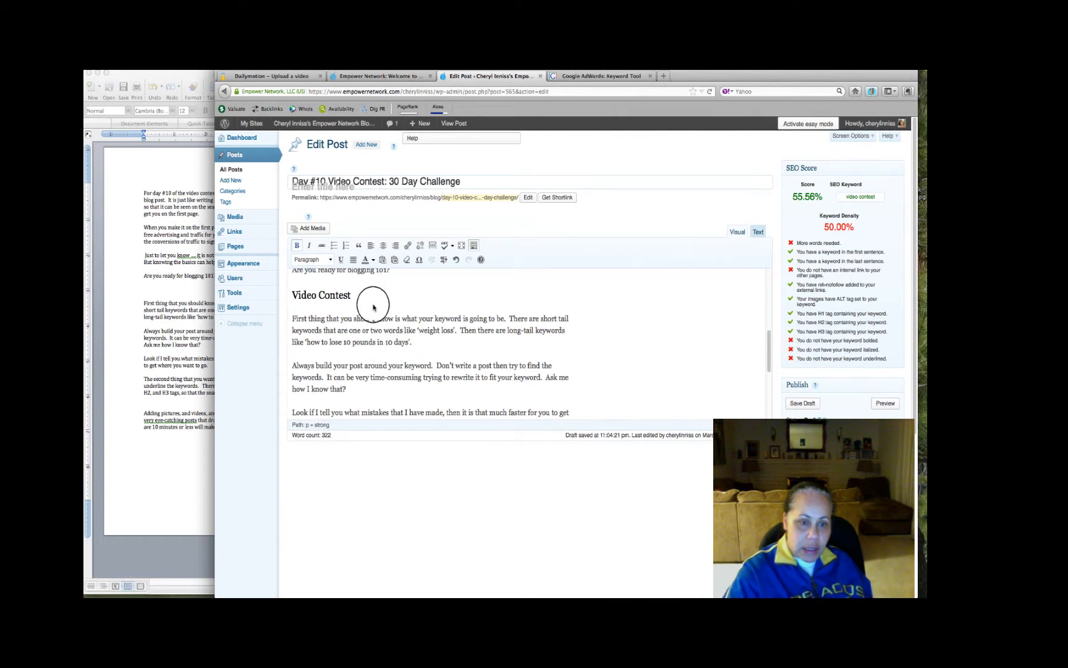
pyautogui.press('Return')
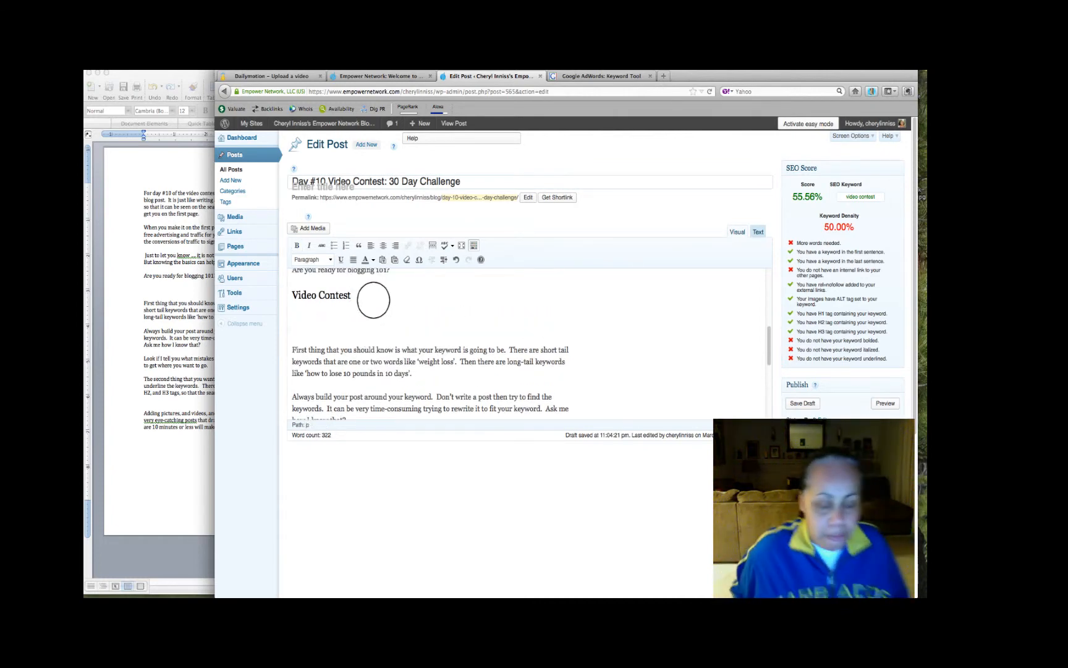
pyautogui.write('In this video contest, the blog material is a must to the newbie blo')
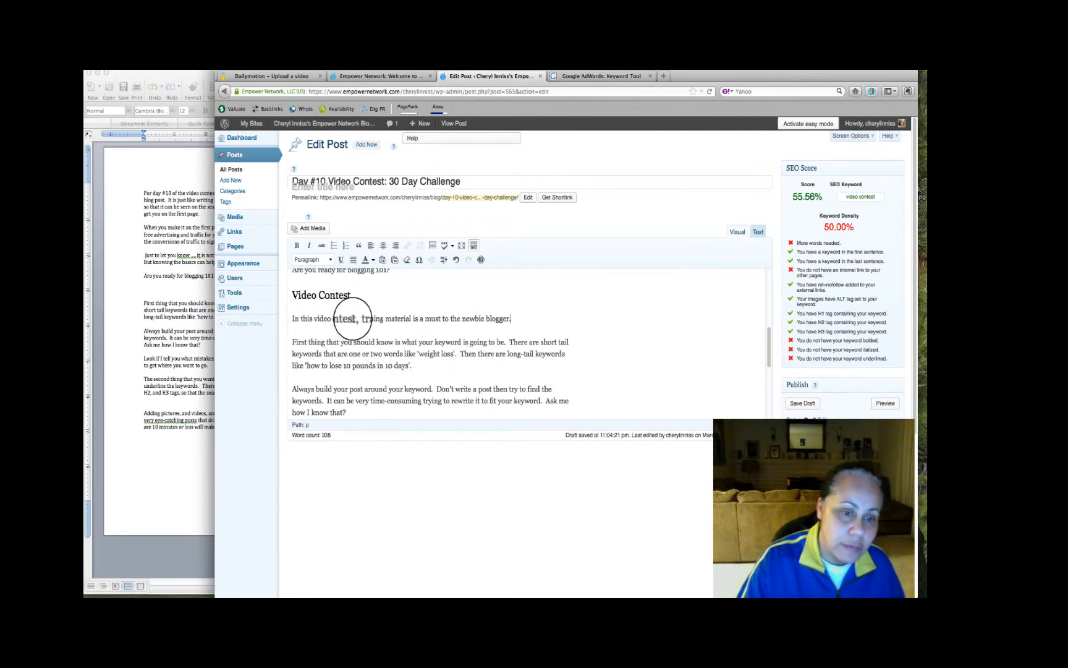
pyautogui.doubleClick(350, 318)
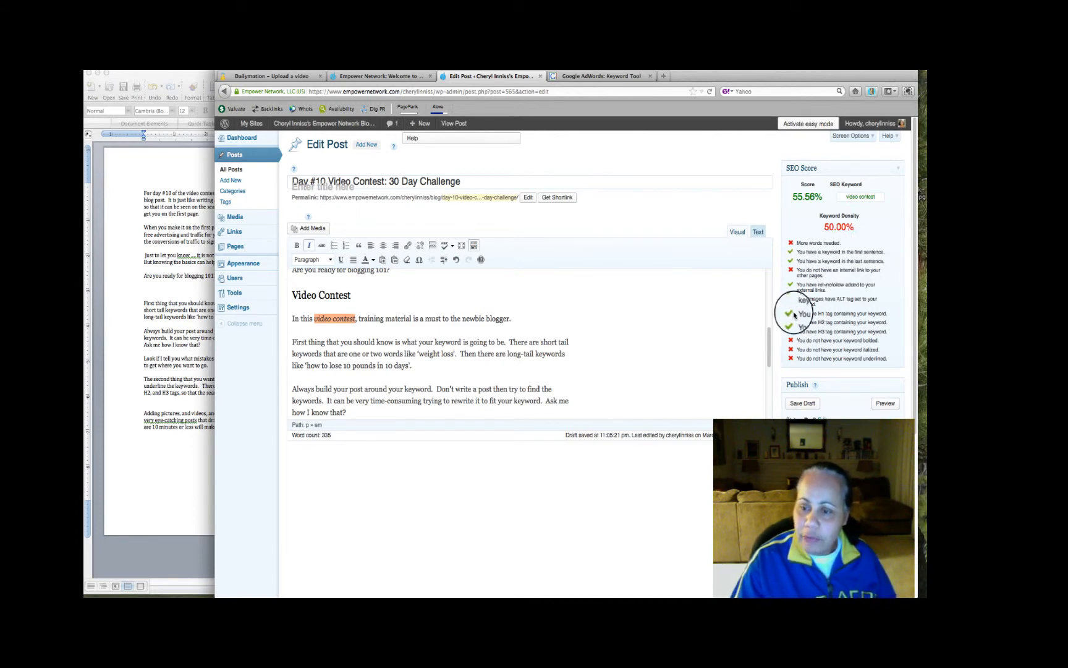
# Save the post draft and review its text against the SEO Score checklist down to the last Video Contest heading
pyautogui.click(809, 404)
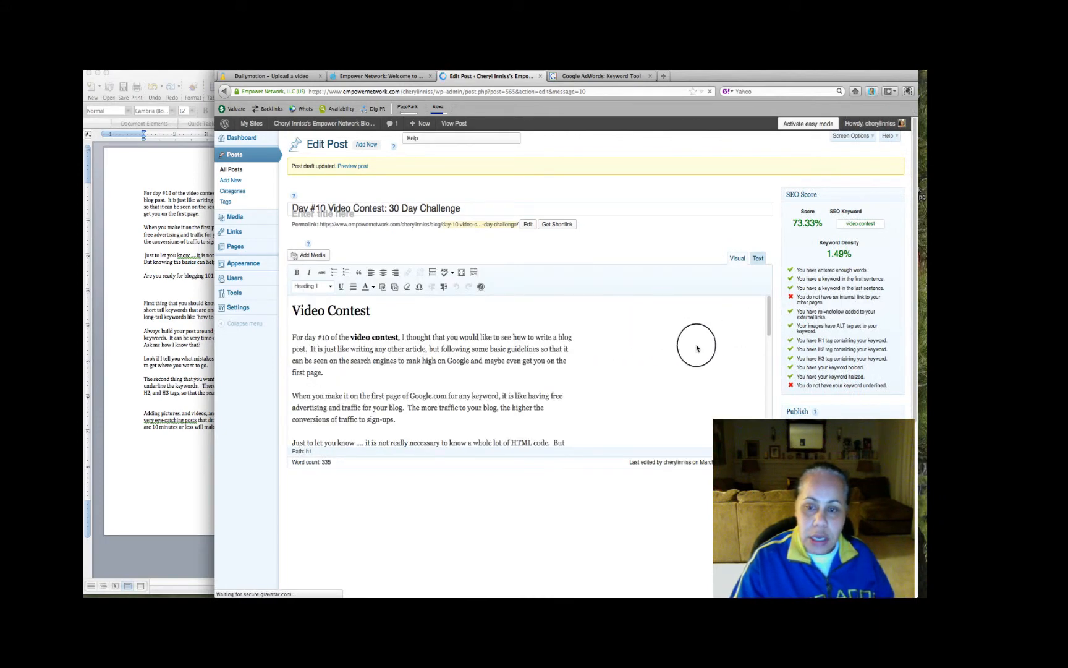
pyautogui.scroll(-5, 684, 352)
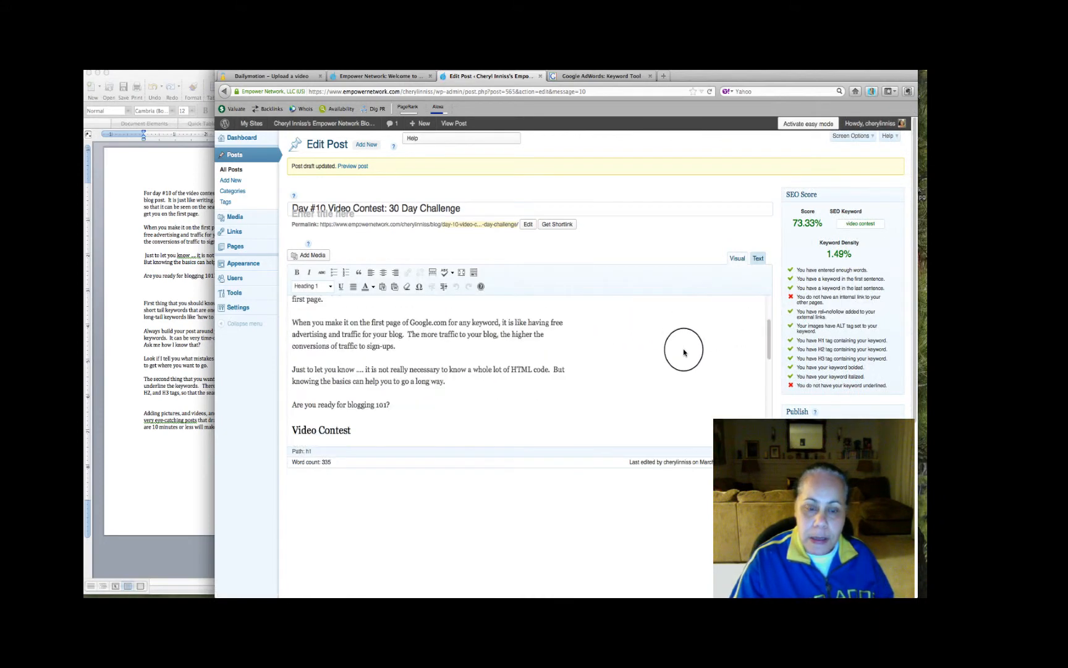
pyautogui.scroll(-7, 684, 354)
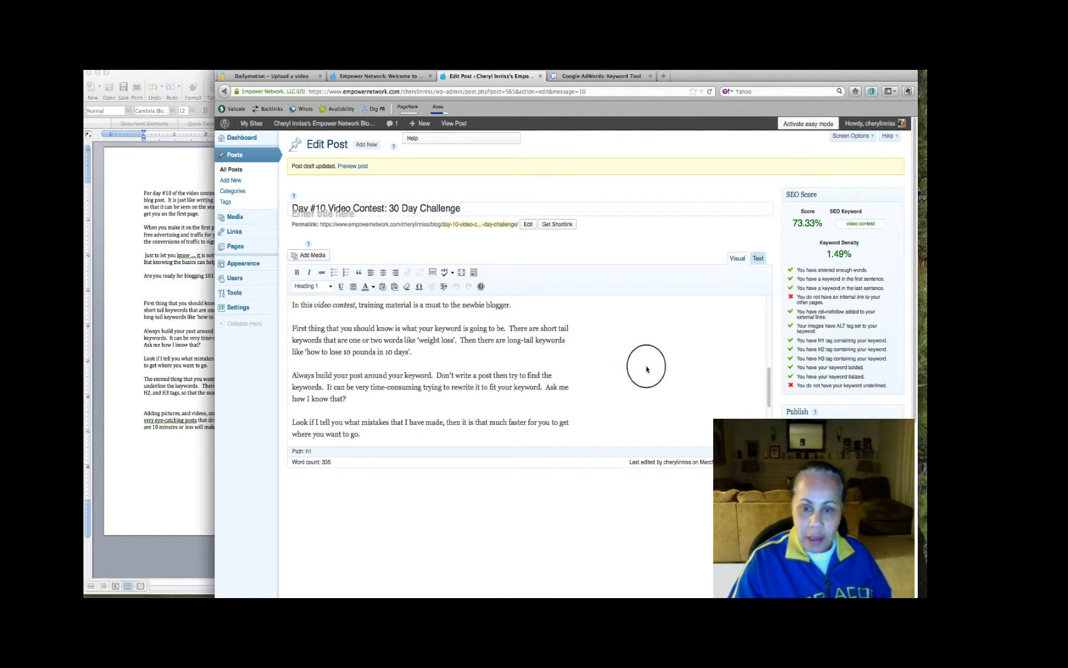
pyautogui.scroll(5, 647, 369)
pyautogui.scroll(-6, 648, 371)
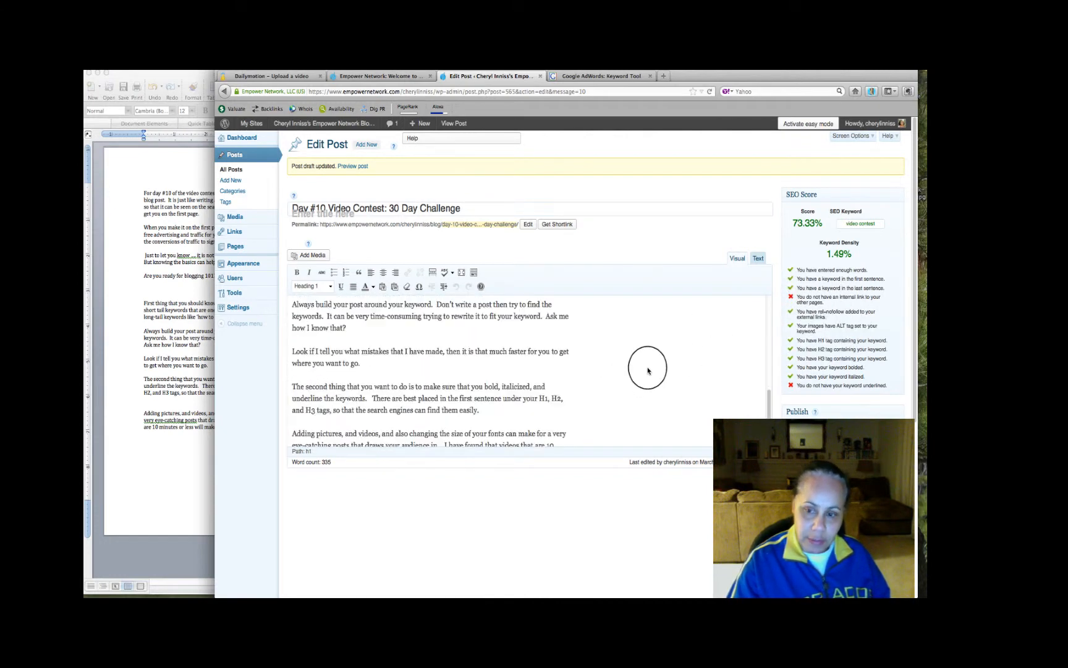
pyautogui.scroll(-4, 648, 371)
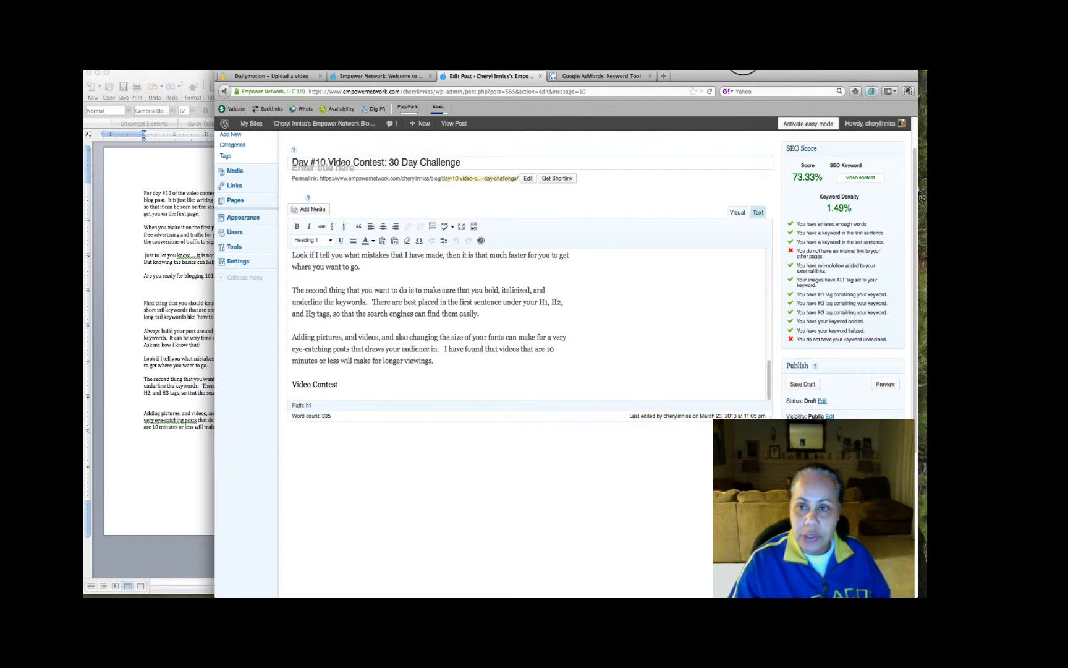
pyautogui.click(746, 71)
pyautogui.click(749, 76)
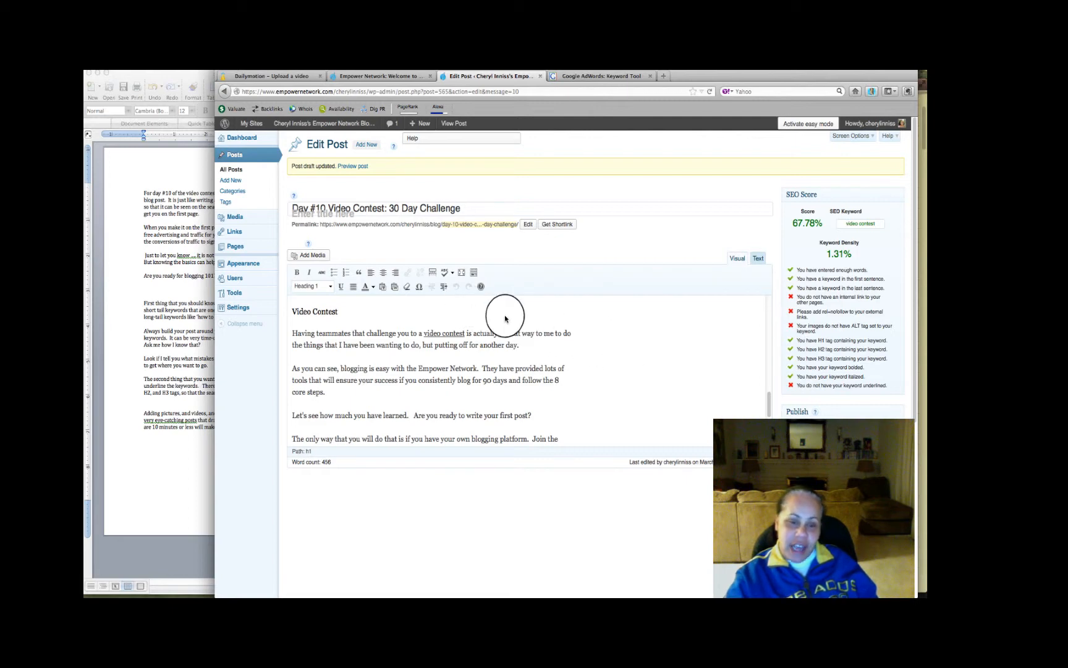
# Review the closing section under the last Video Contest heading, including the underlined keyword and the Register Now banner
pyautogui.scroll(-2, 502, 317)
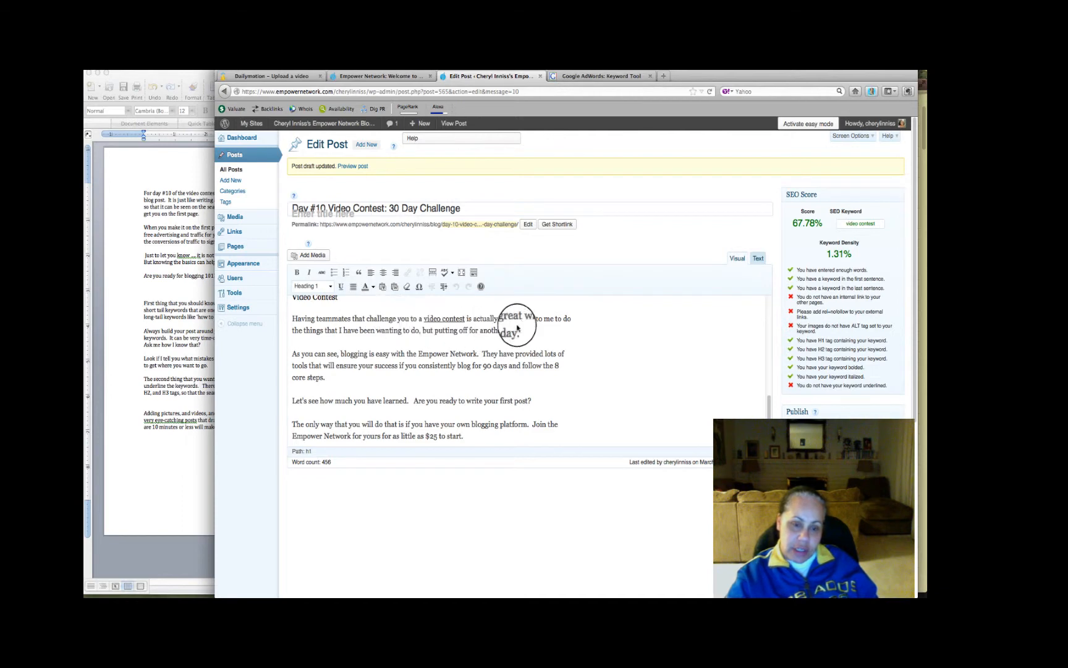
pyautogui.scroll(-8, 420, 340)
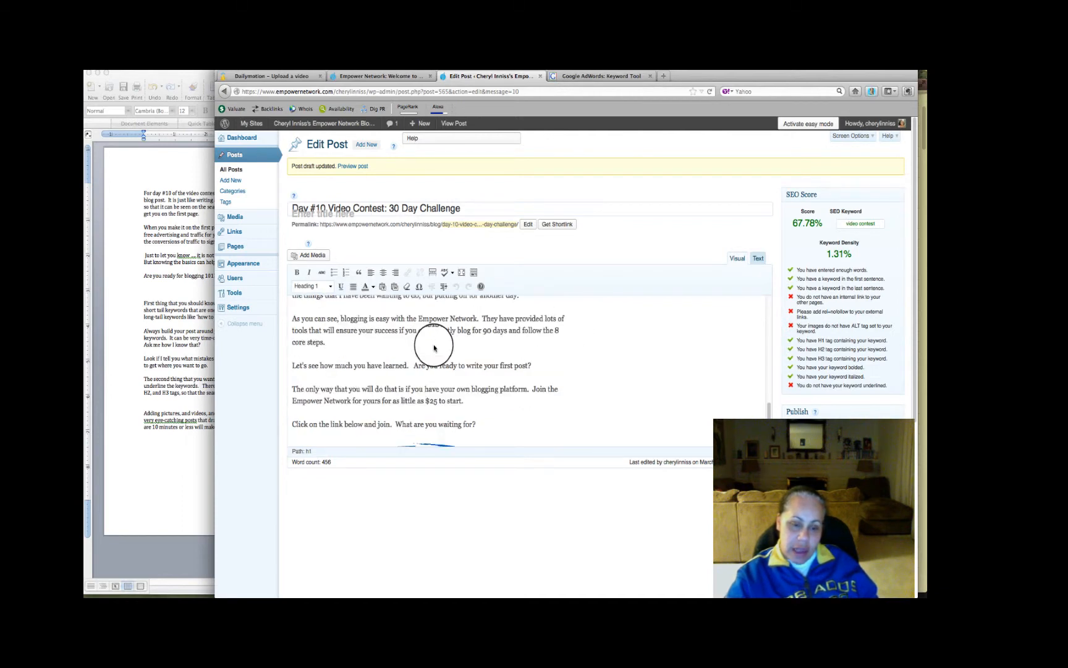
pyautogui.scroll(-3, 434, 348)
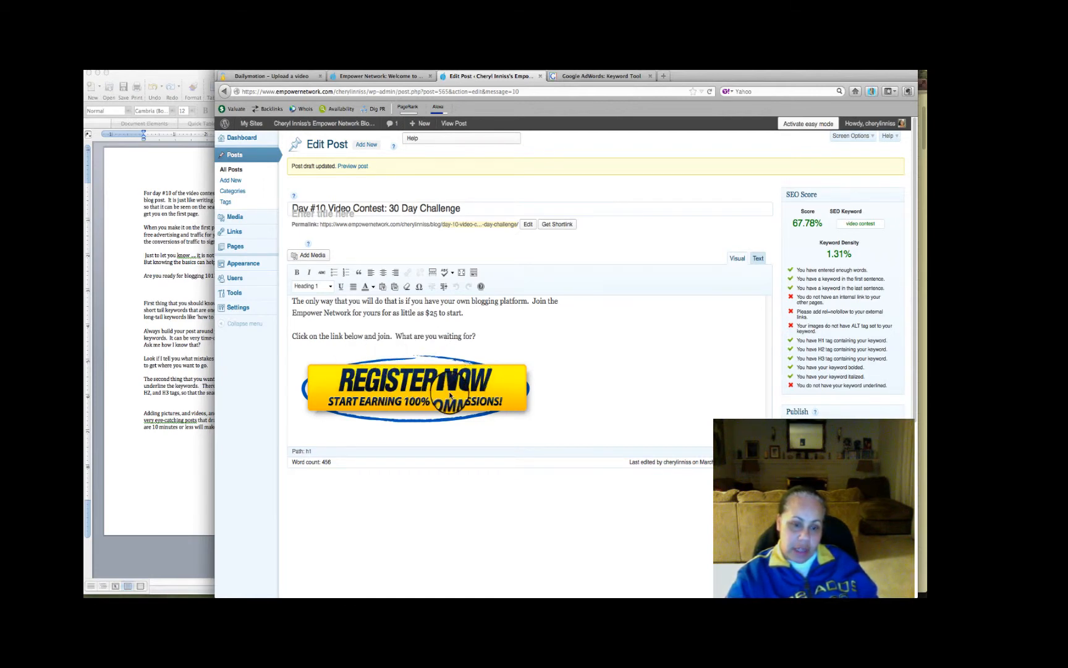
pyautogui.scroll(3, 509, 373)
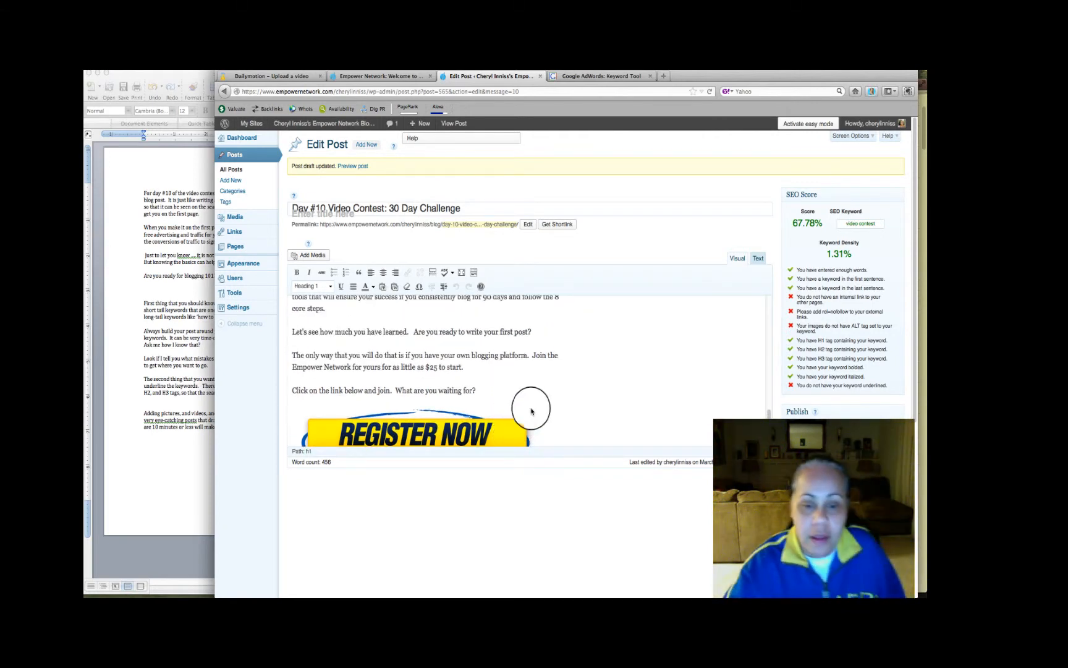
pyautogui.scroll(6, 531, 390)
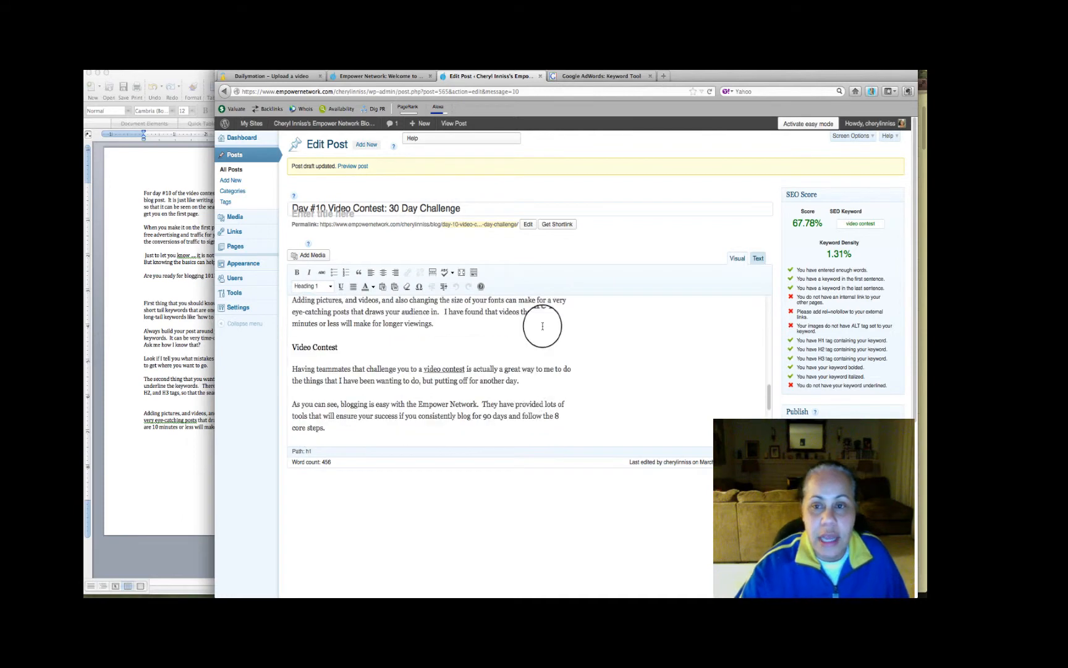
# Open Google Images in a new browser tab and search for "blogging"
pyautogui.click(663, 76)
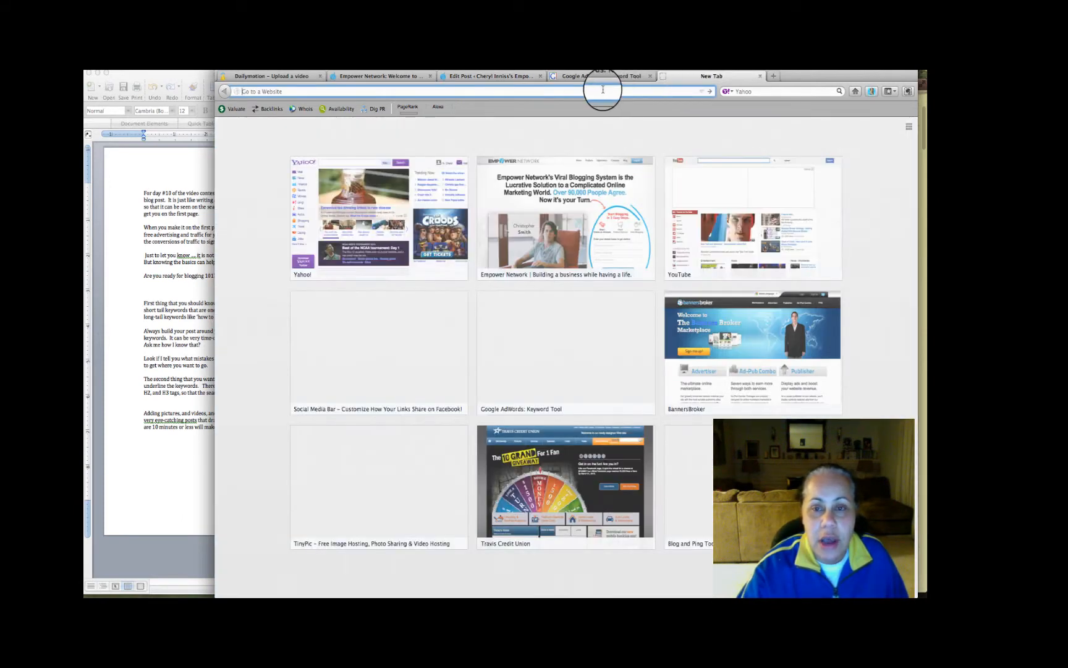
pyautogui.write('google.com/')
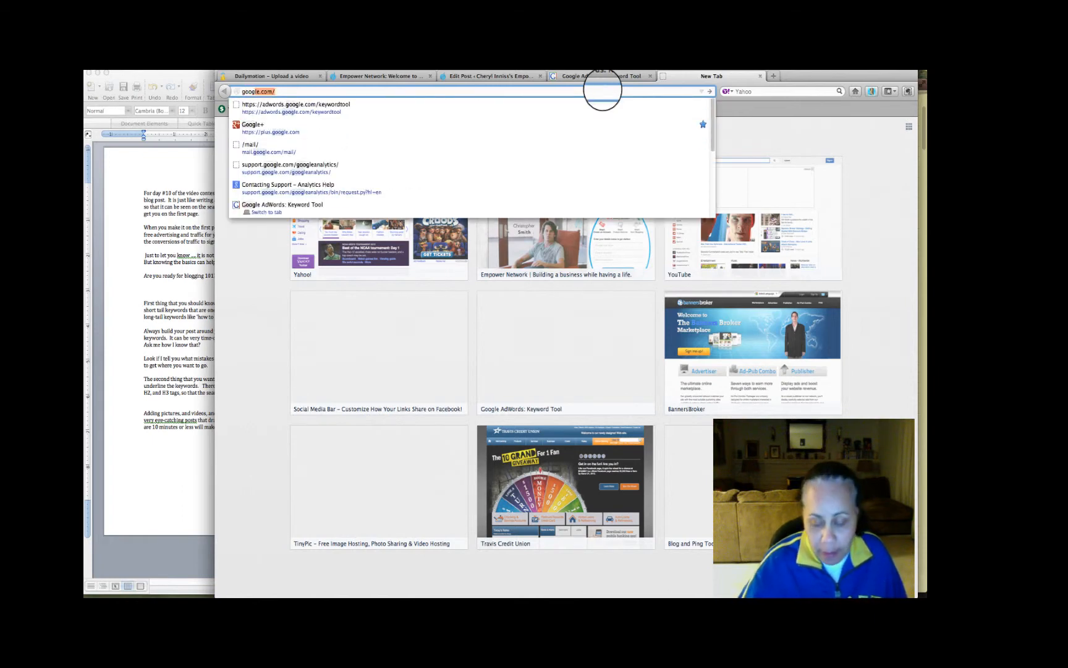
pyautogui.press('Return')
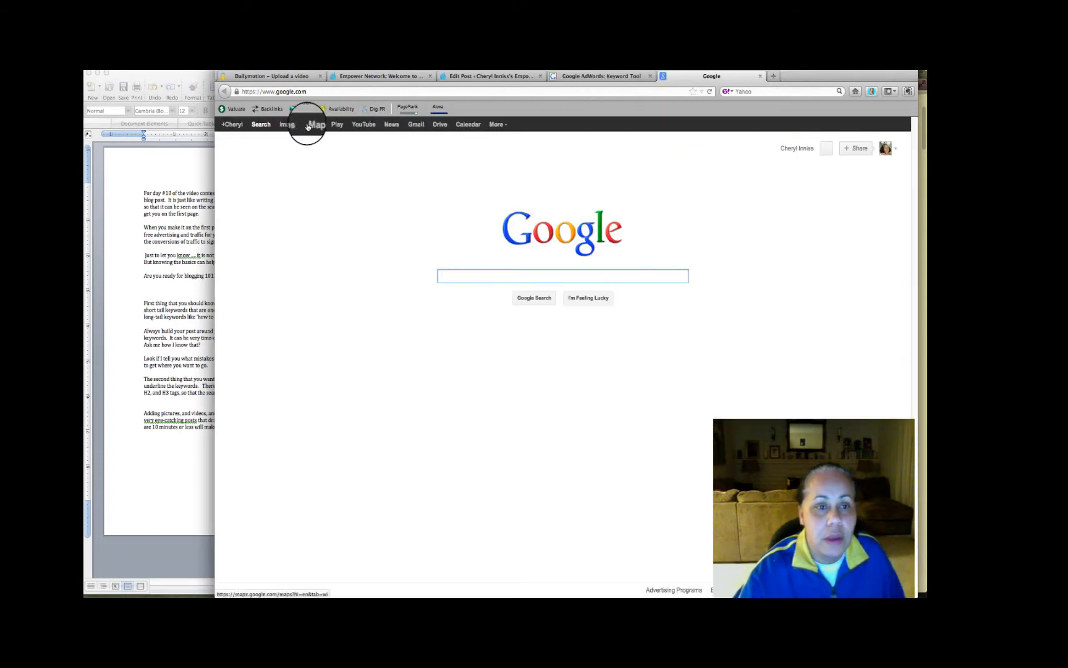
pyautogui.click(291, 128)
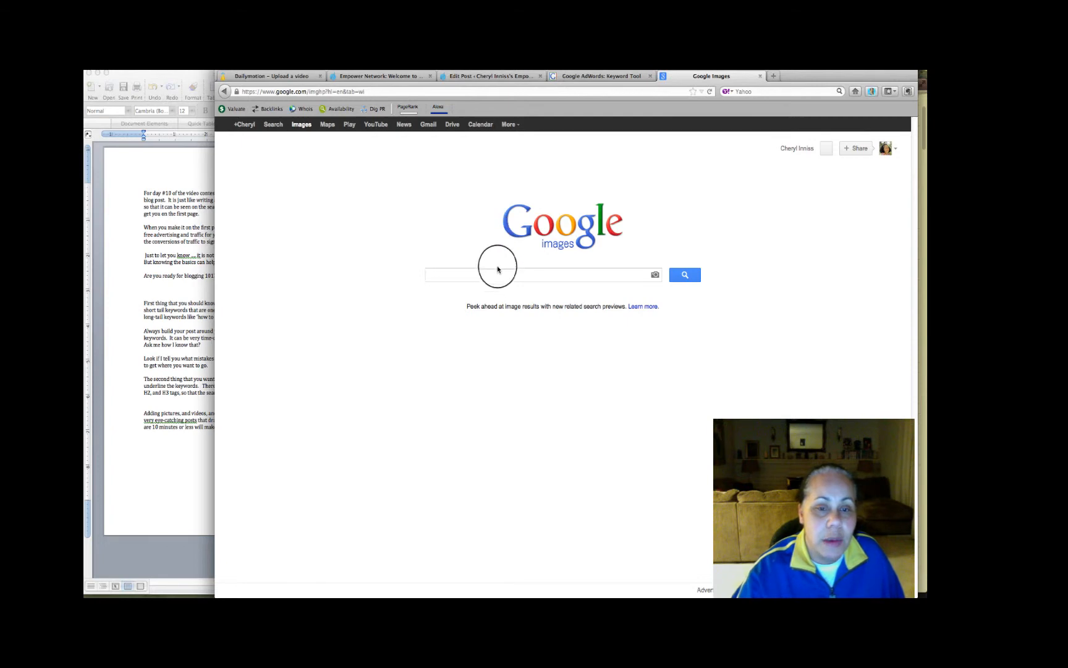
pyautogui.write('b')
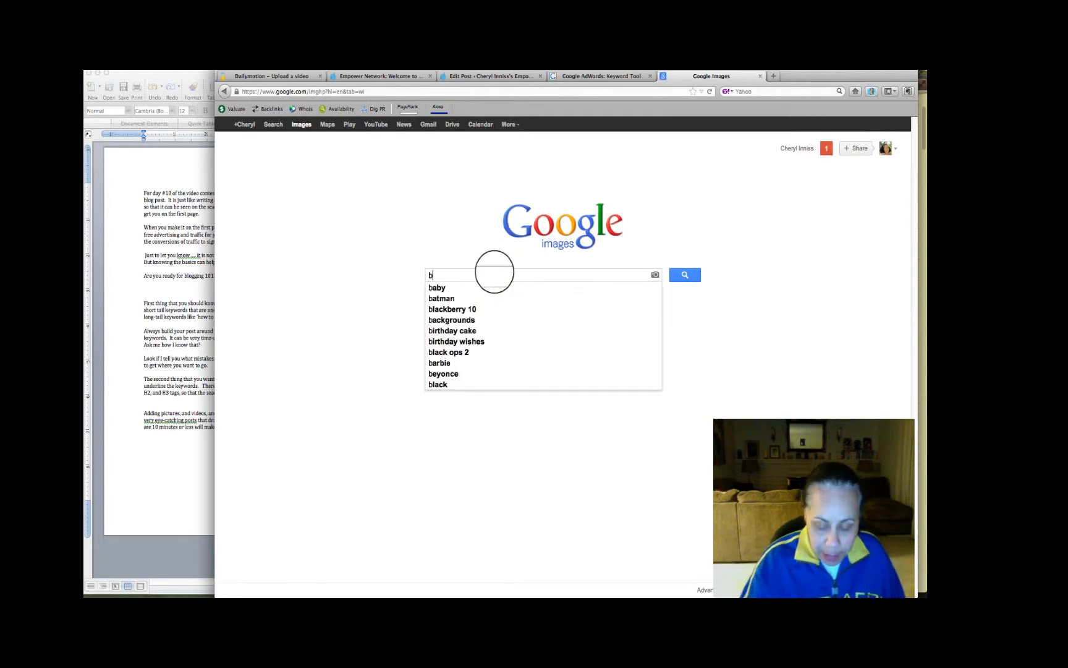
pyautogui.write('logging')
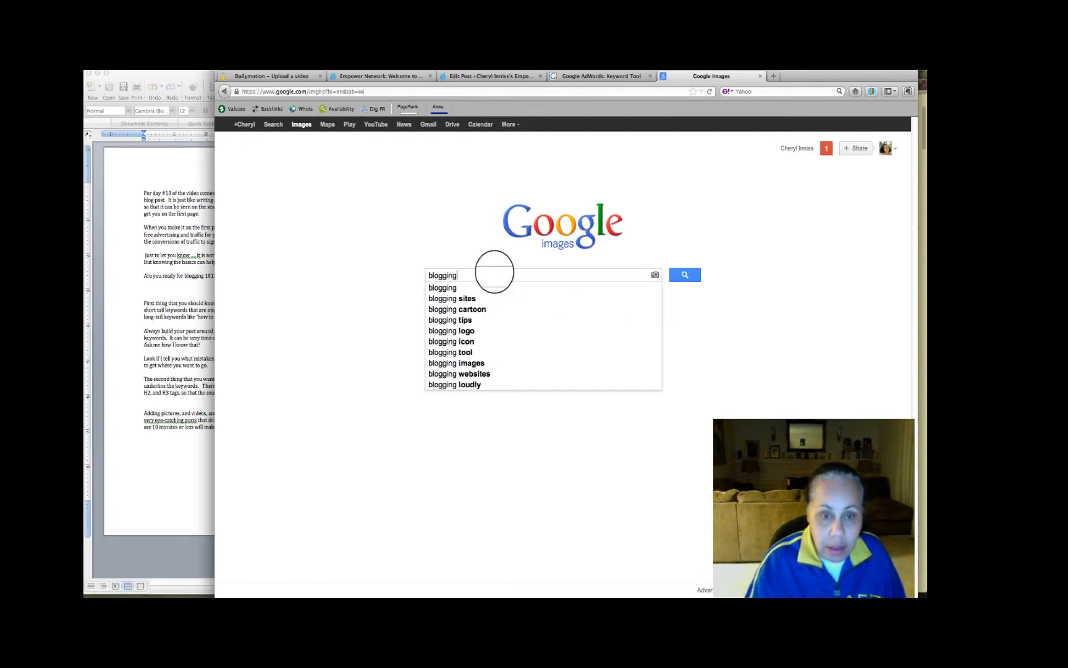
pyautogui.press('Return')
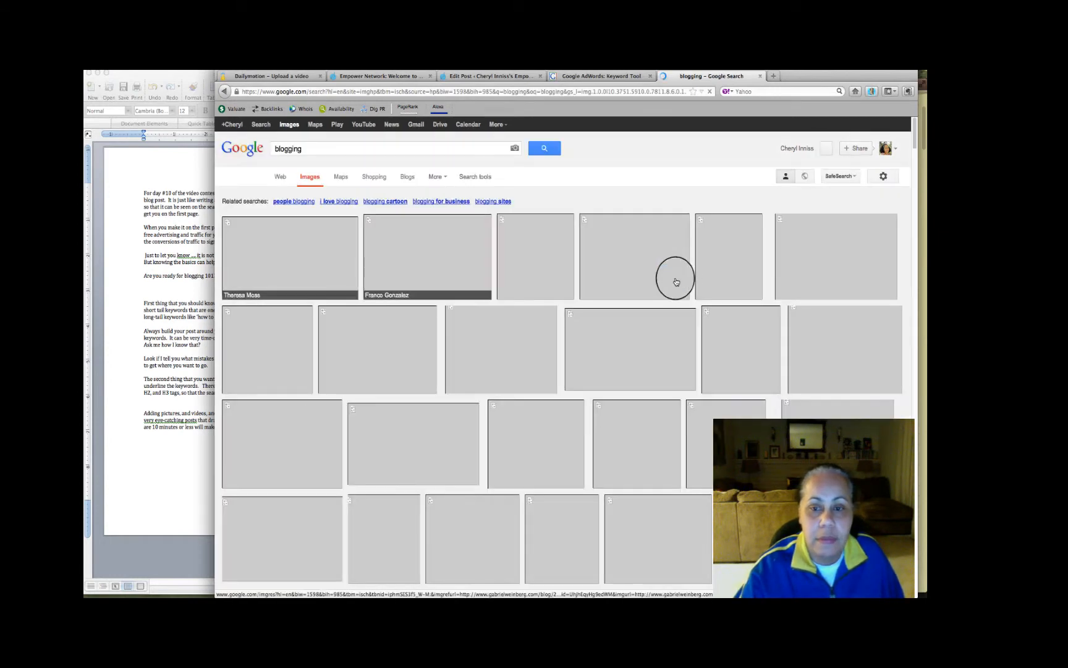
# Preview the "To blog or not to blog" cartoon and browse the blogging image results for a picture that suits the post
pyautogui.click(672, 283)
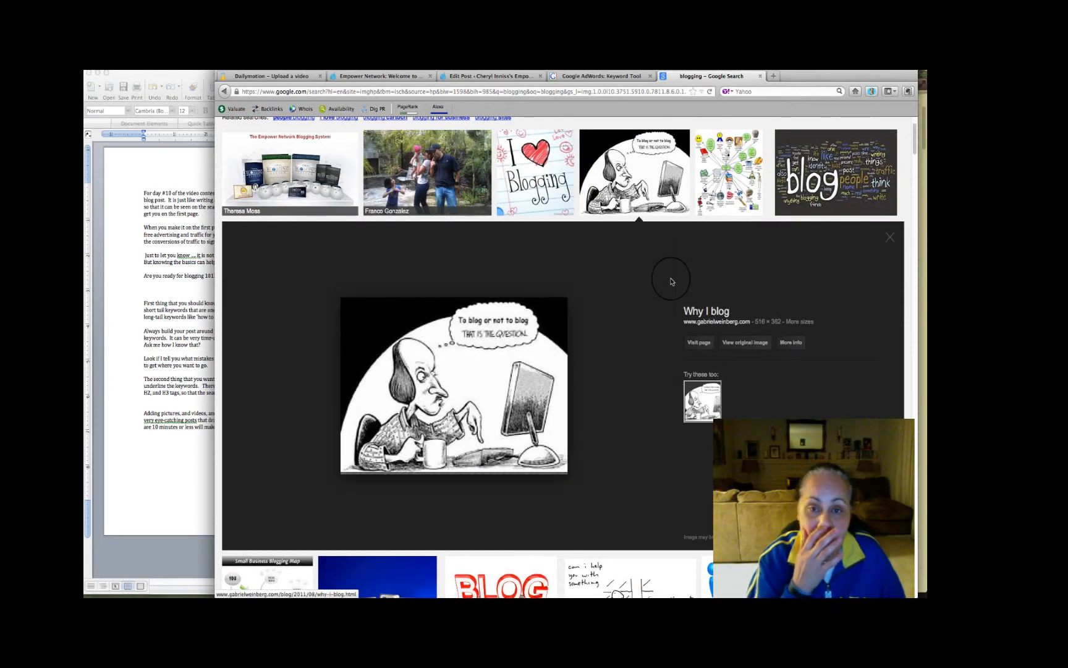
pyautogui.scroll(3, 570, 219)
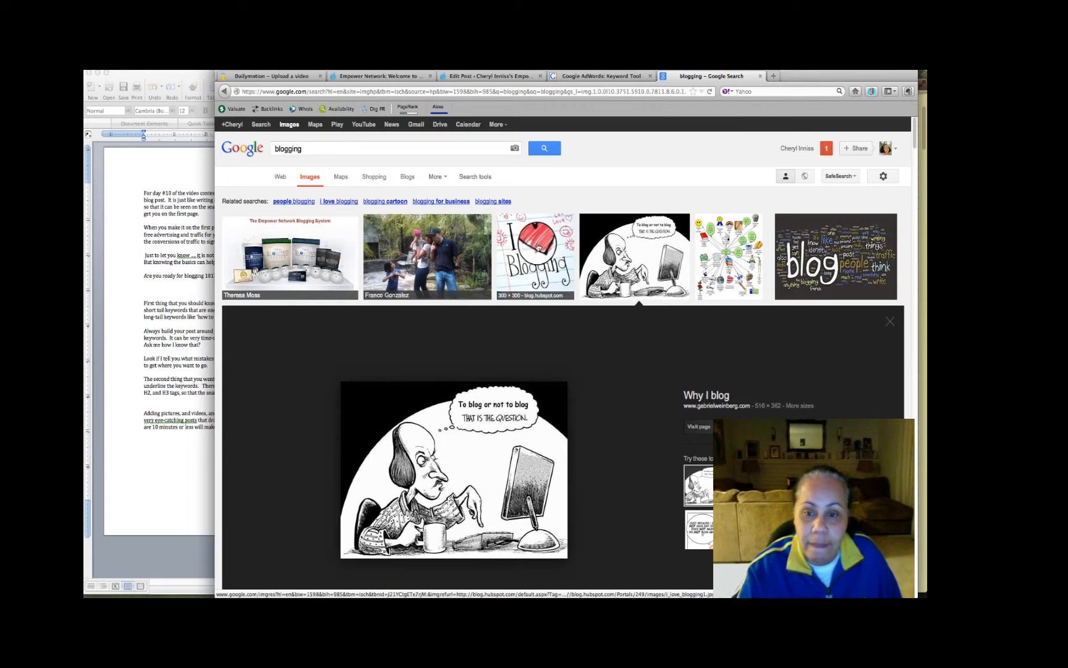
pyautogui.scroll(-2, 538, 247)
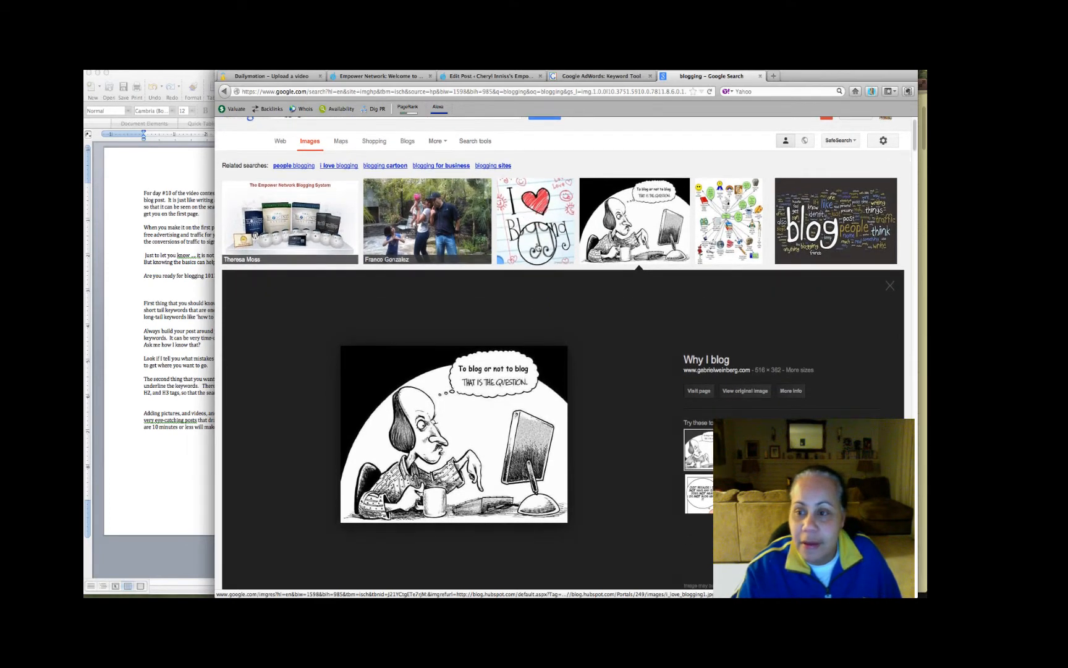
pyautogui.scroll(-5, 539, 247)
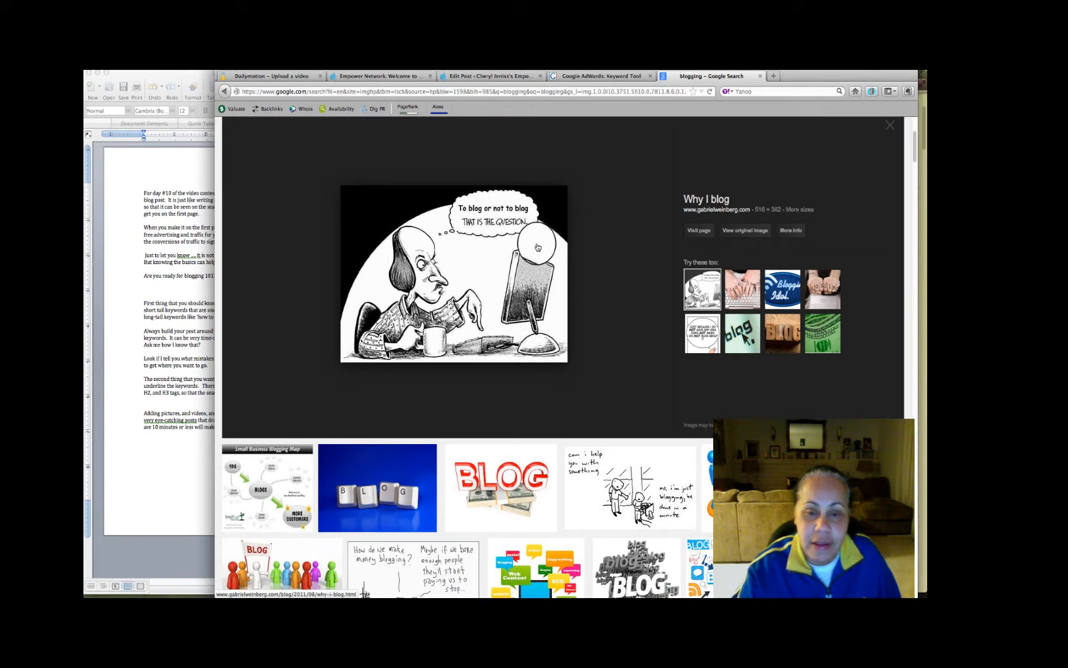
pyautogui.scroll(-3, 538, 248)
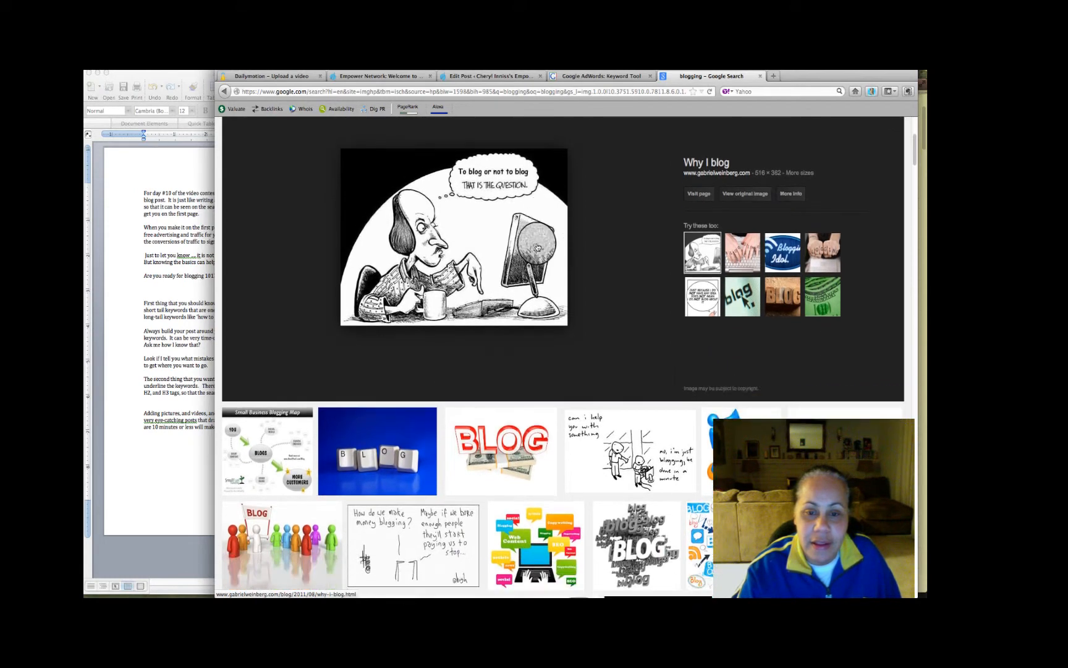
pyautogui.scroll(-8, 538, 247)
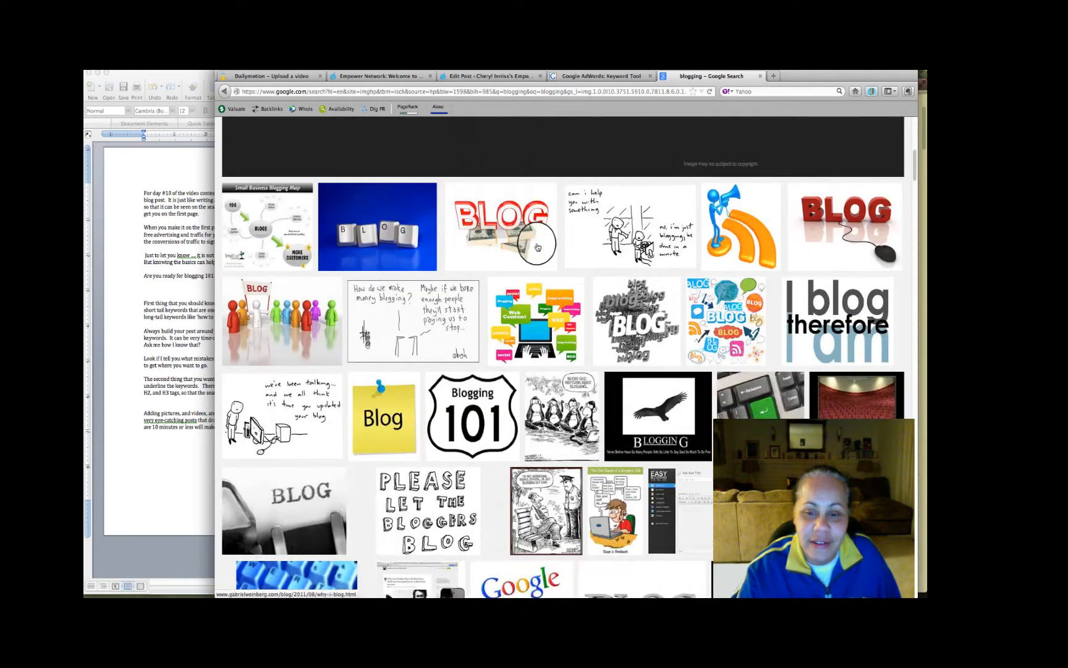
pyautogui.scroll(-3, 537, 247)
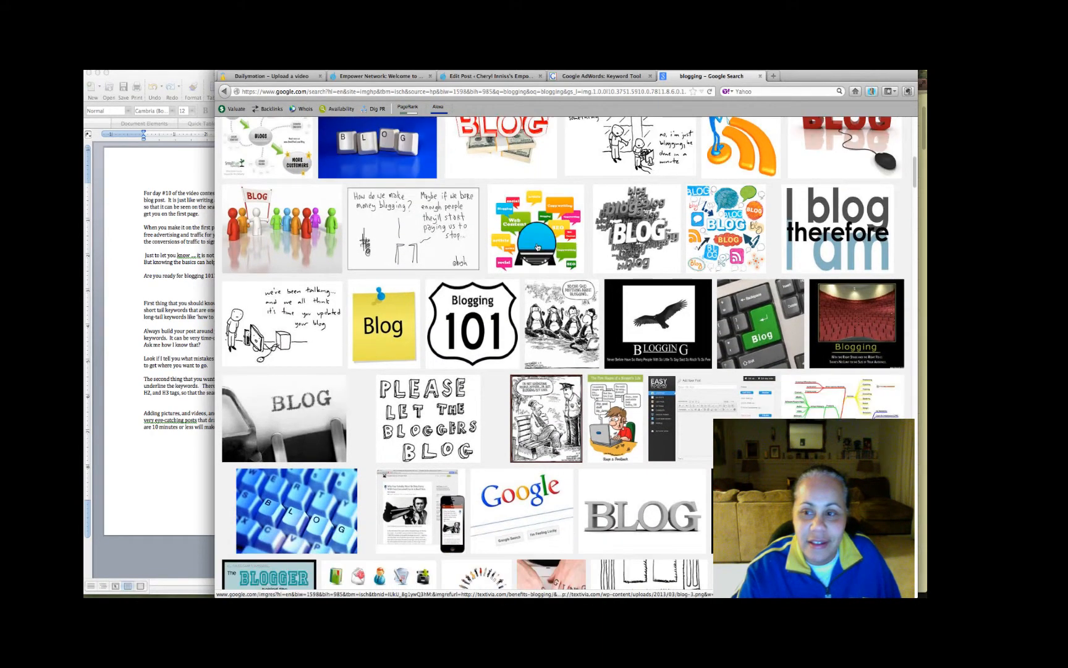
pyautogui.scroll(1, 538, 248)
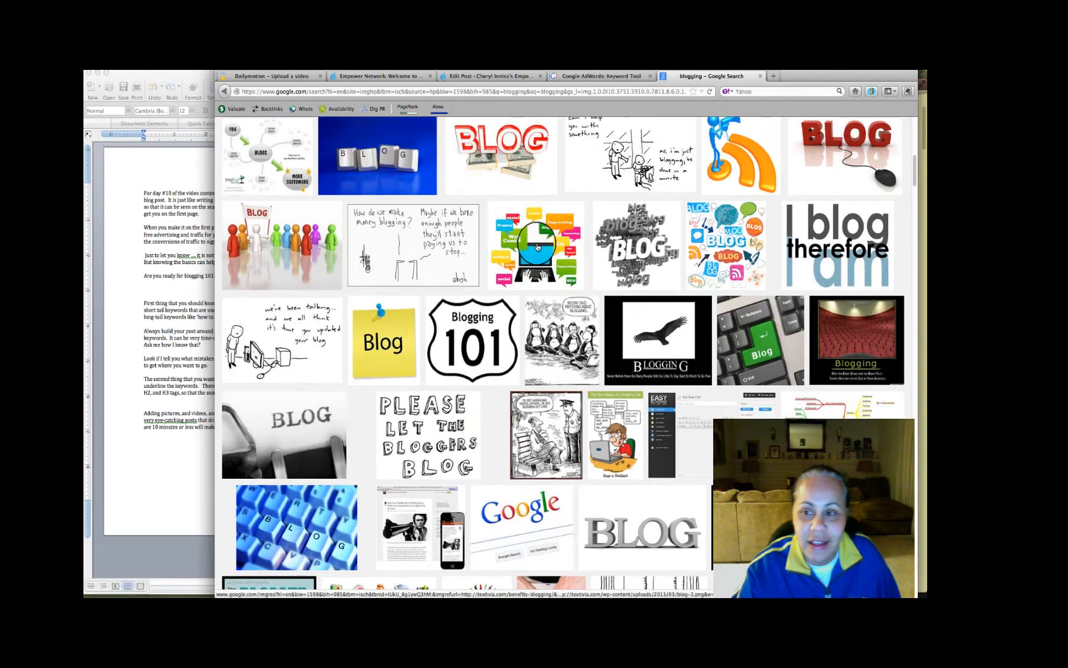
pyautogui.scroll(3, 538, 247)
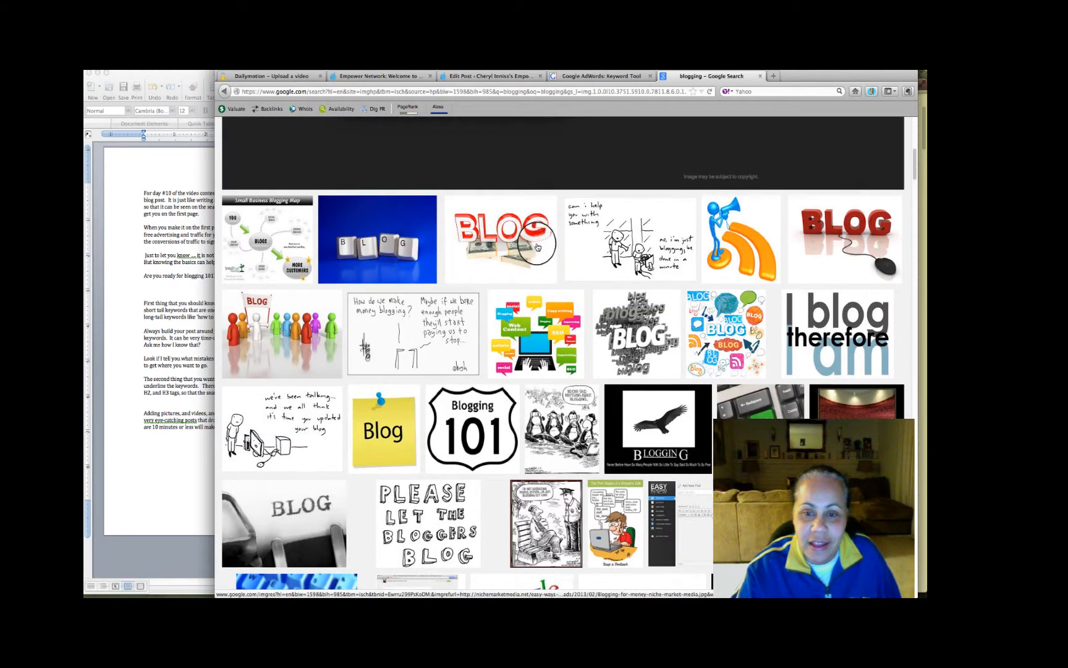
pyautogui.scroll(-1, 537, 247)
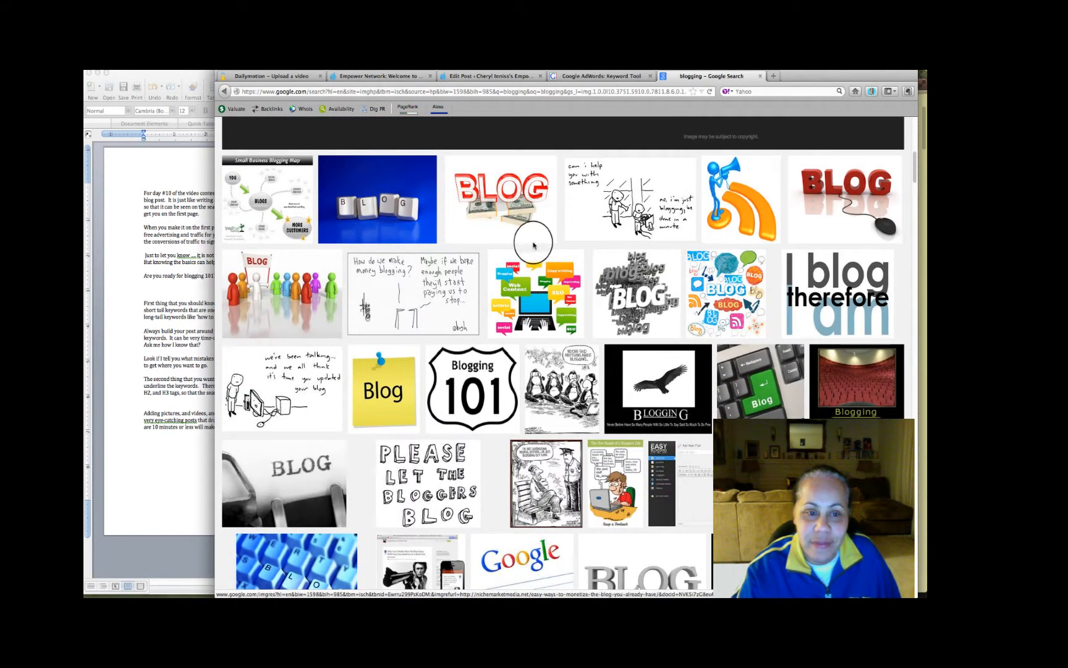
# Save the picture of red BLOG letters on dollar bundles to the Desktop, and close the downloads list and image preview
pyautogui.click(514, 223)
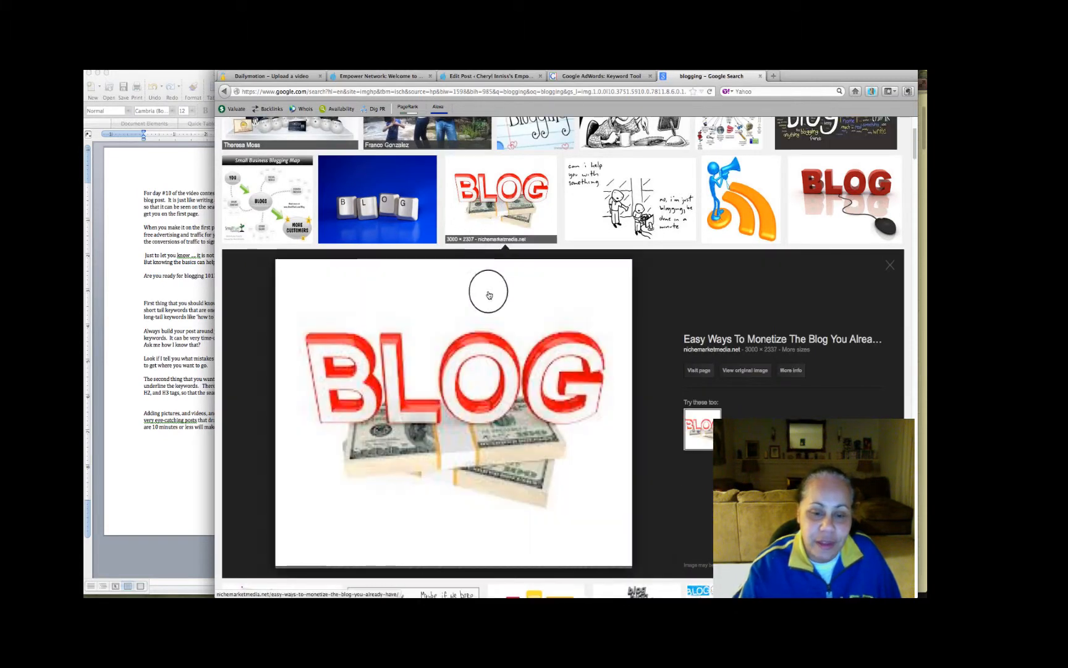
pyautogui.rightClick(513, 303)
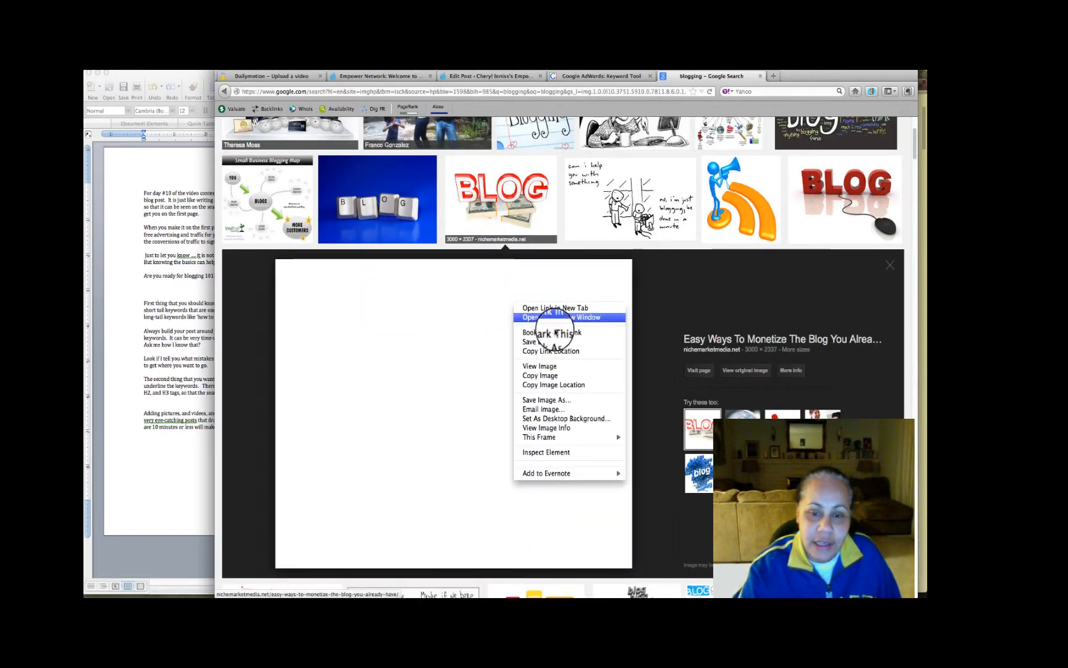
pyautogui.click(567, 400)
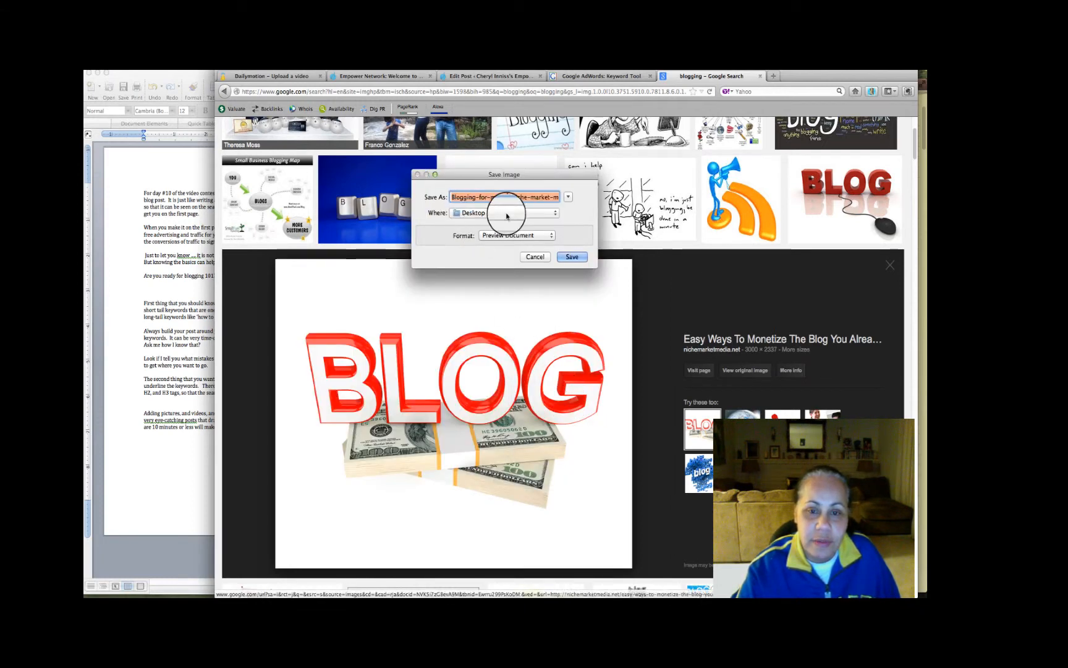
pyautogui.click(571, 257)
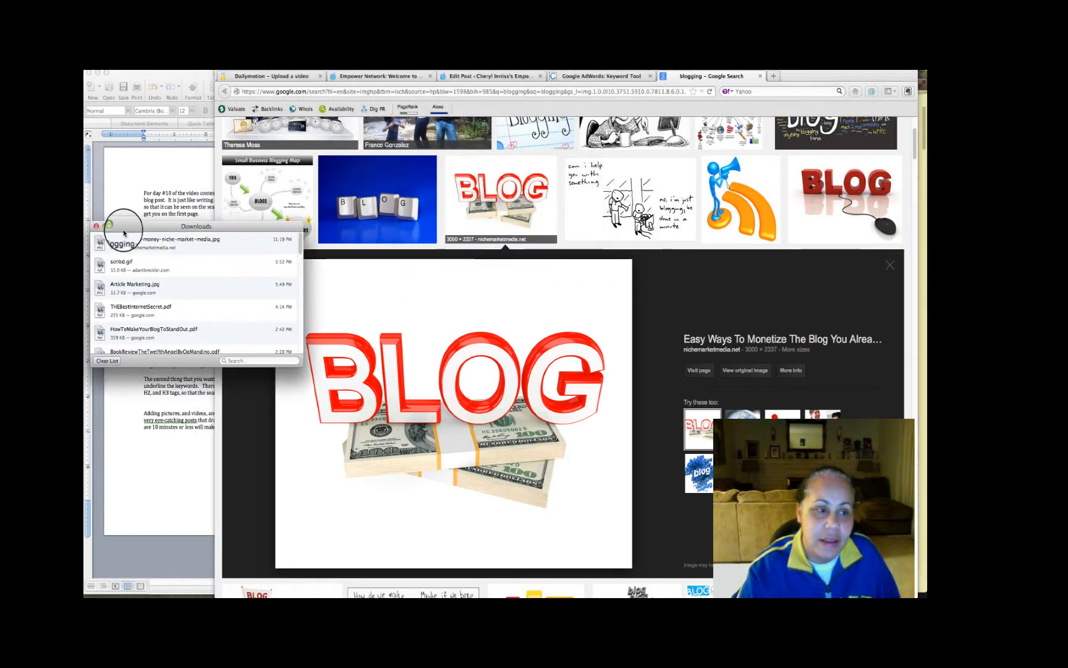
pyautogui.click(97, 226)
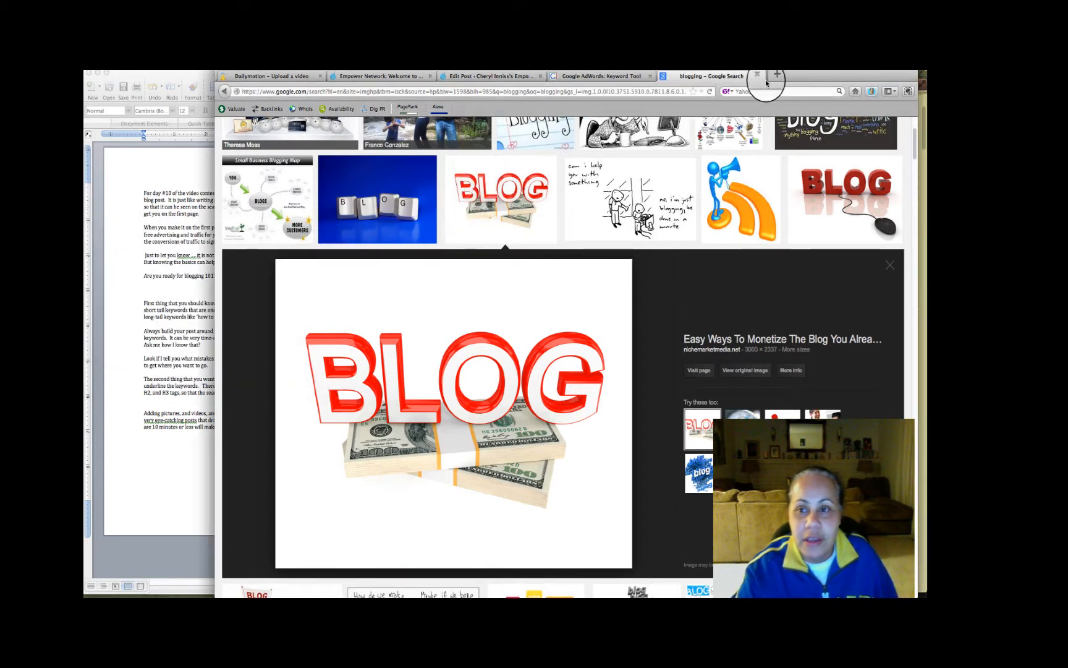
pyautogui.click(541, 179)
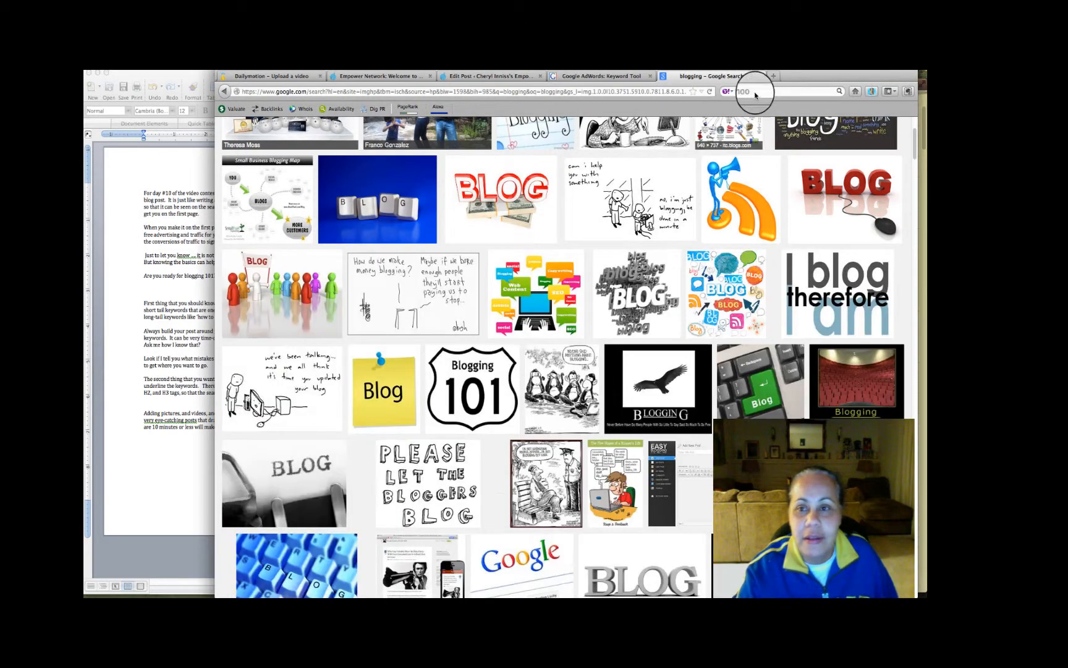
# Open TinyPic in a new browser tab and choose the saved blogging JPEG from the Desktop as the file to upload
pyautogui.click(772, 76)
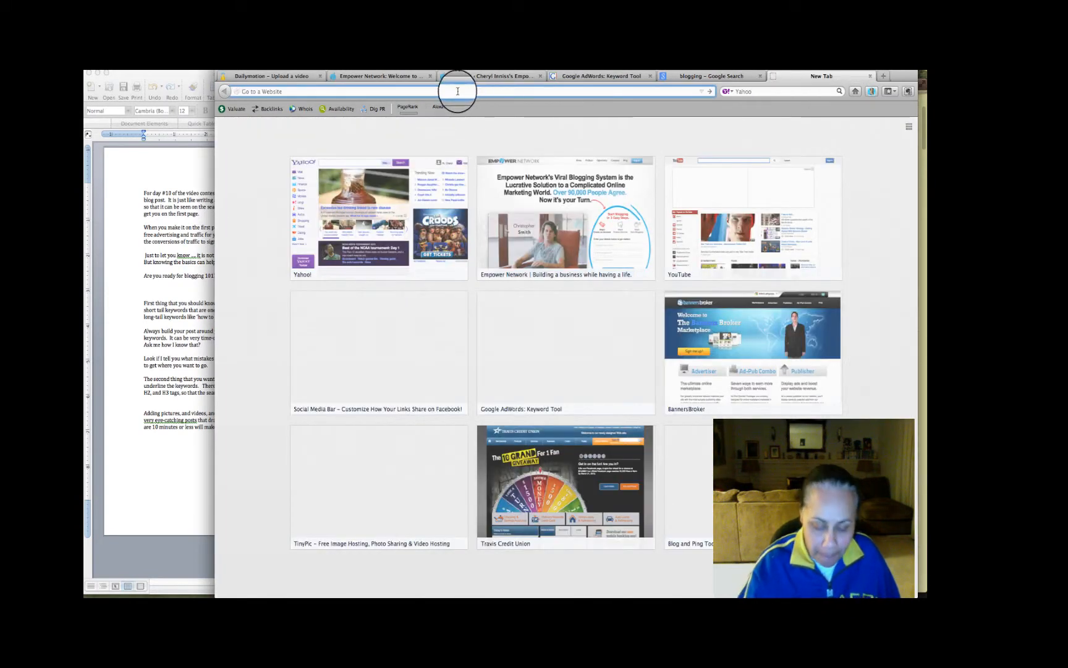
pyautogui.write('tinypic.com/')
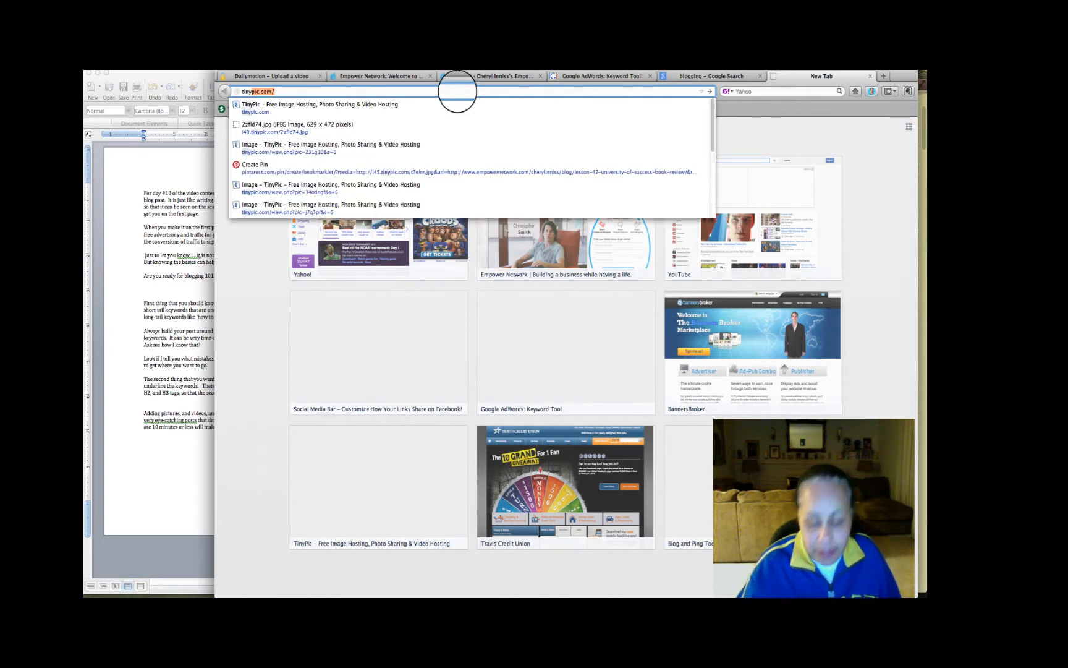
pyautogui.press('Return')
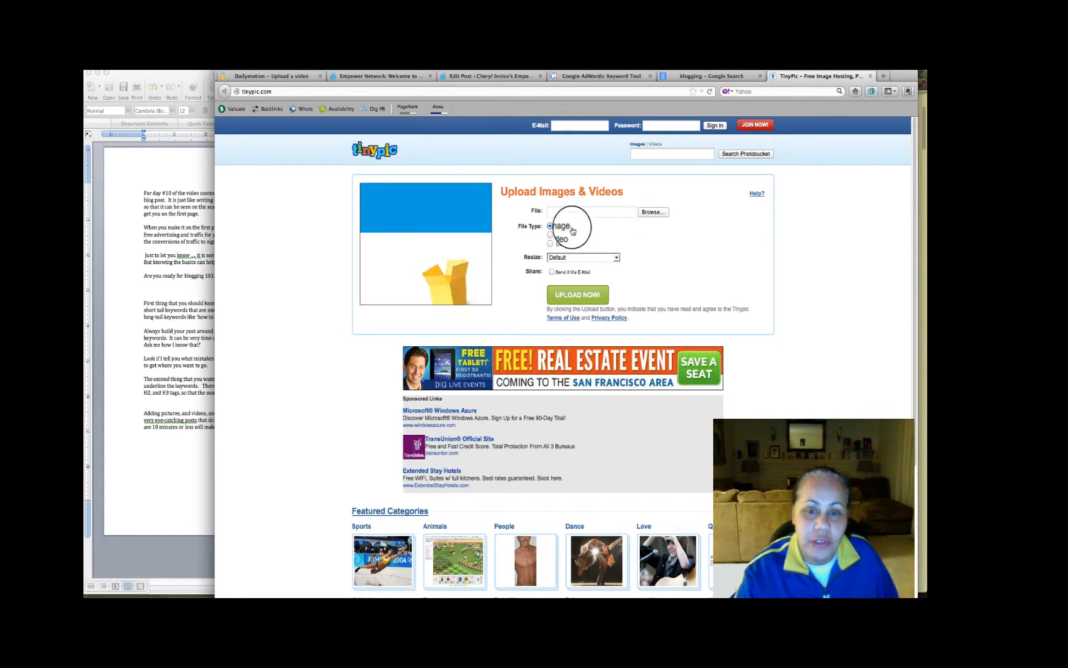
pyautogui.click(651, 212)
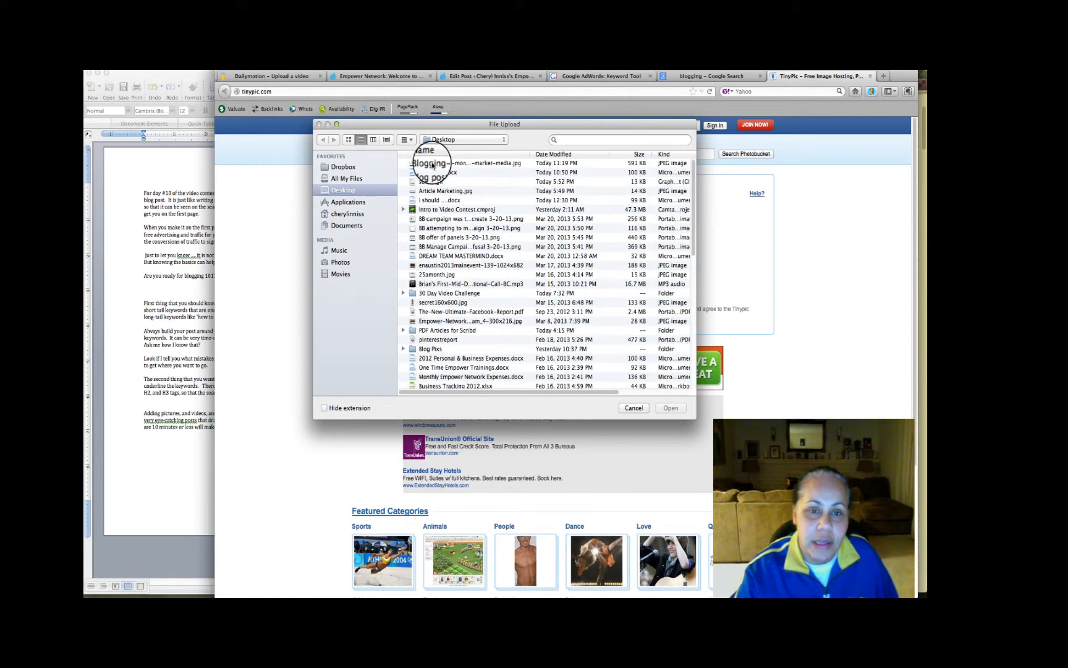
pyautogui.click(432, 164)
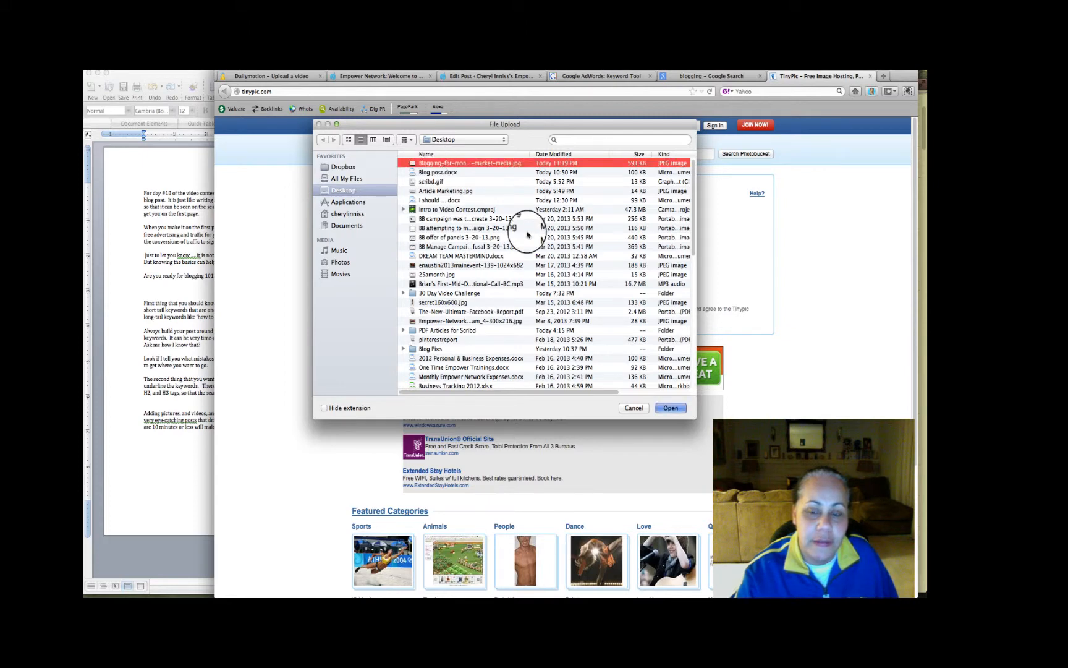
pyautogui.click(670, 407)
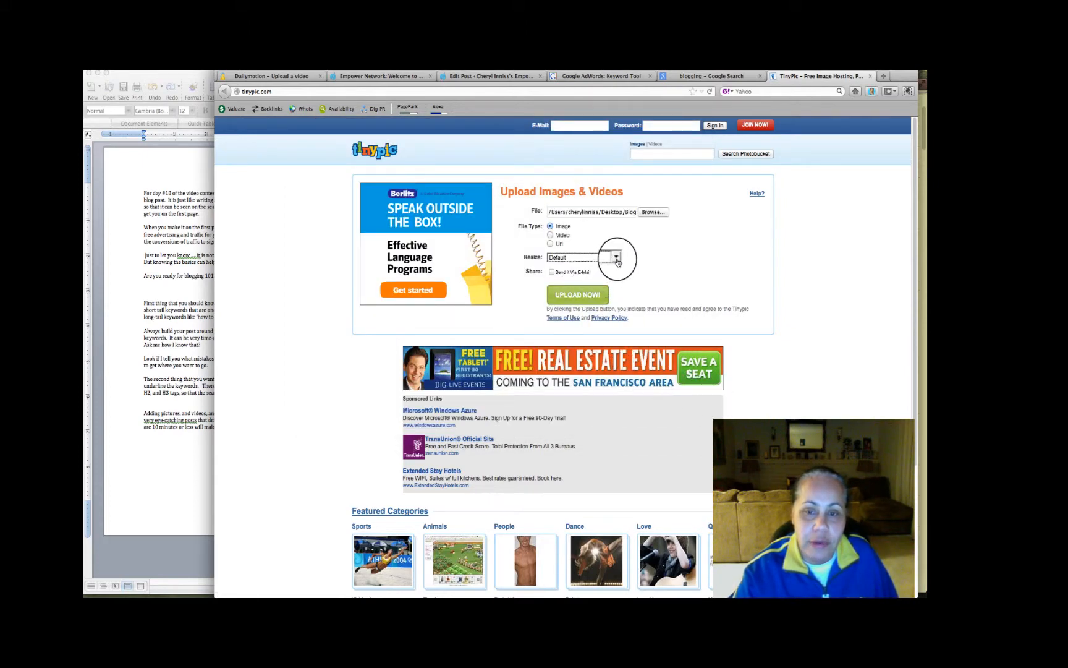
# Set the picture's resize option to Thumbnail (160x120) and upload it, requesting a fresh captcha and answering it
pyautogui.click(617, 257)
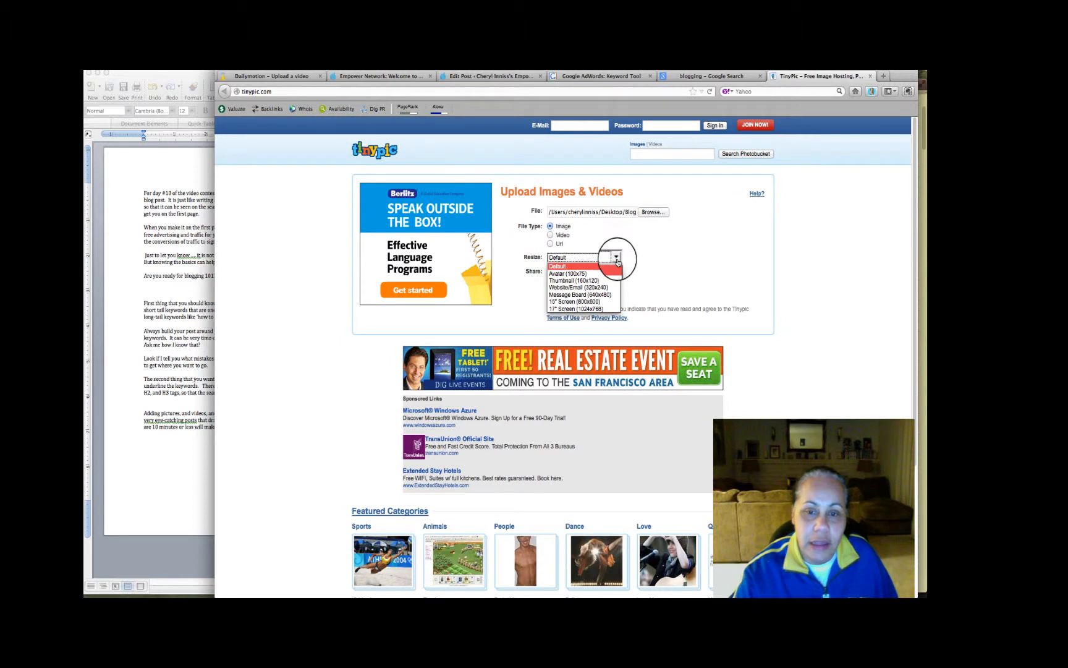
pyautogui.click(574, 282)
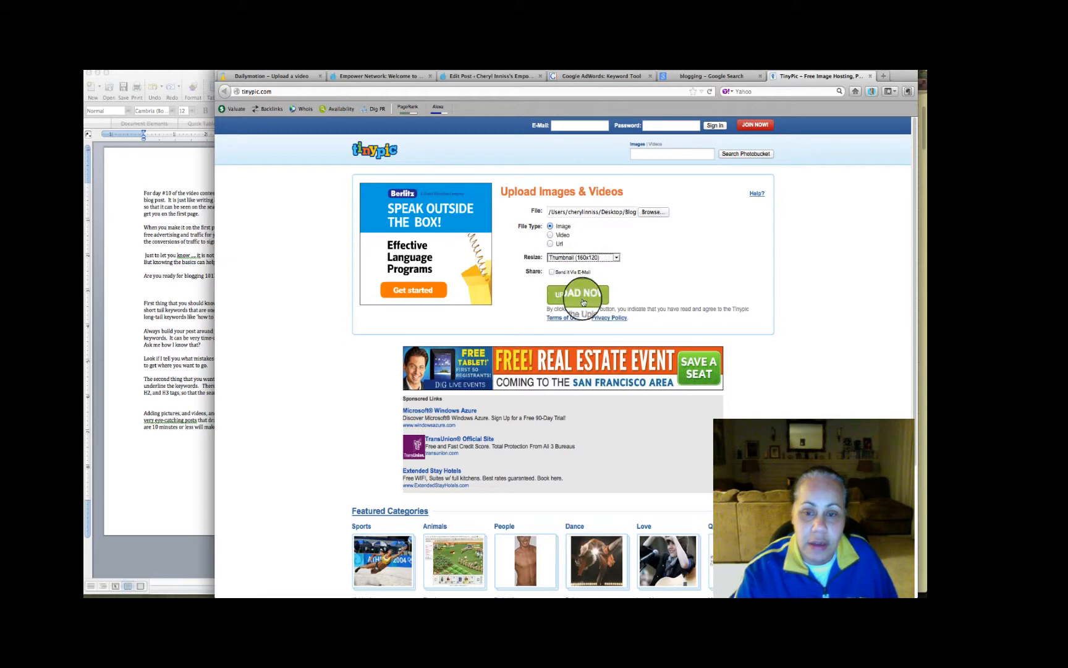
pyautogui.click(583, 302)
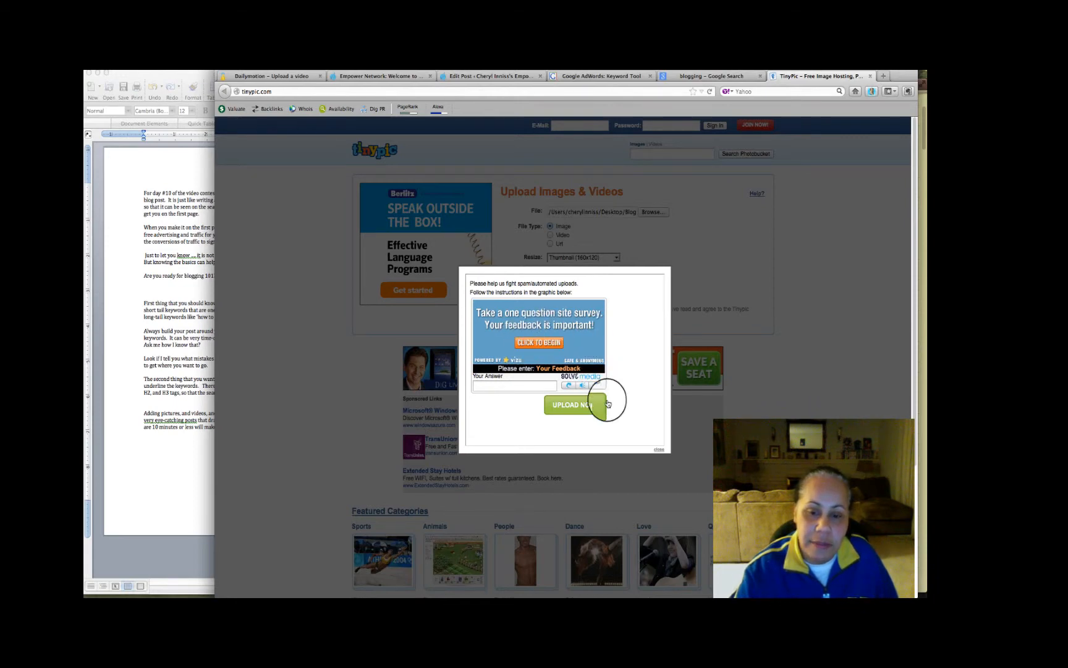
pyautogui.click(659, 450)
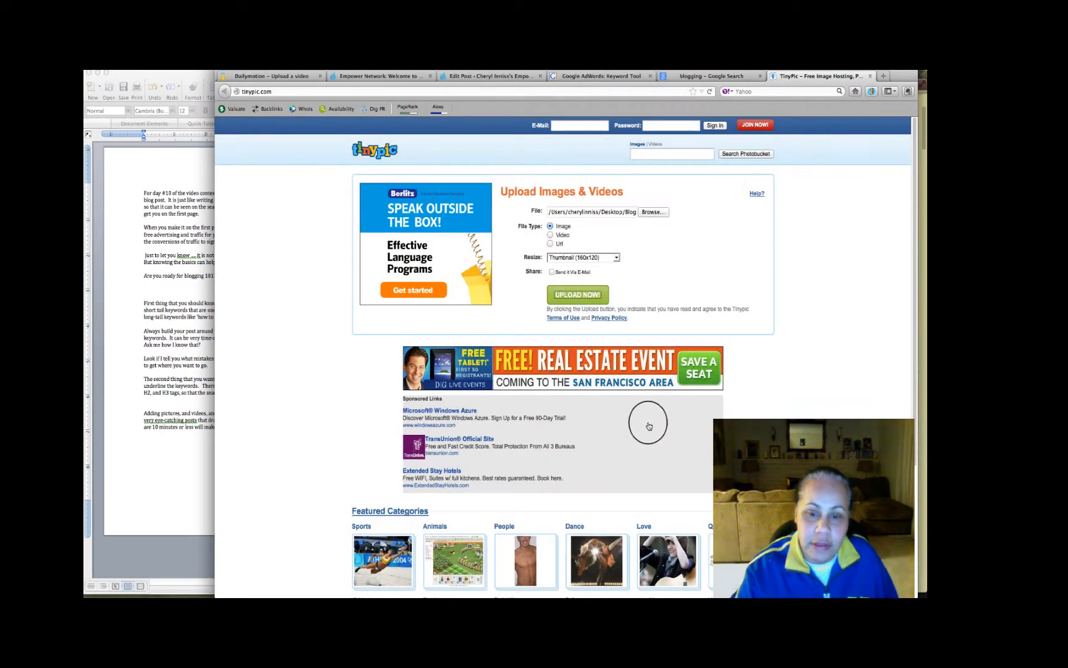
pyautogui.click(572, 294)
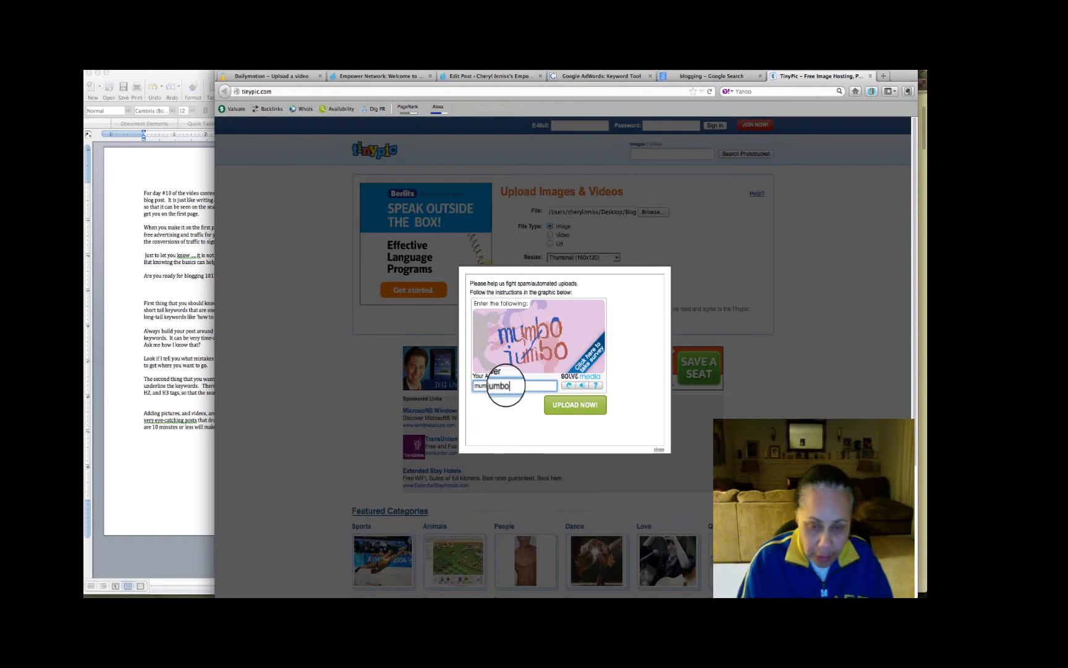
pyautogui.click(572, 406)
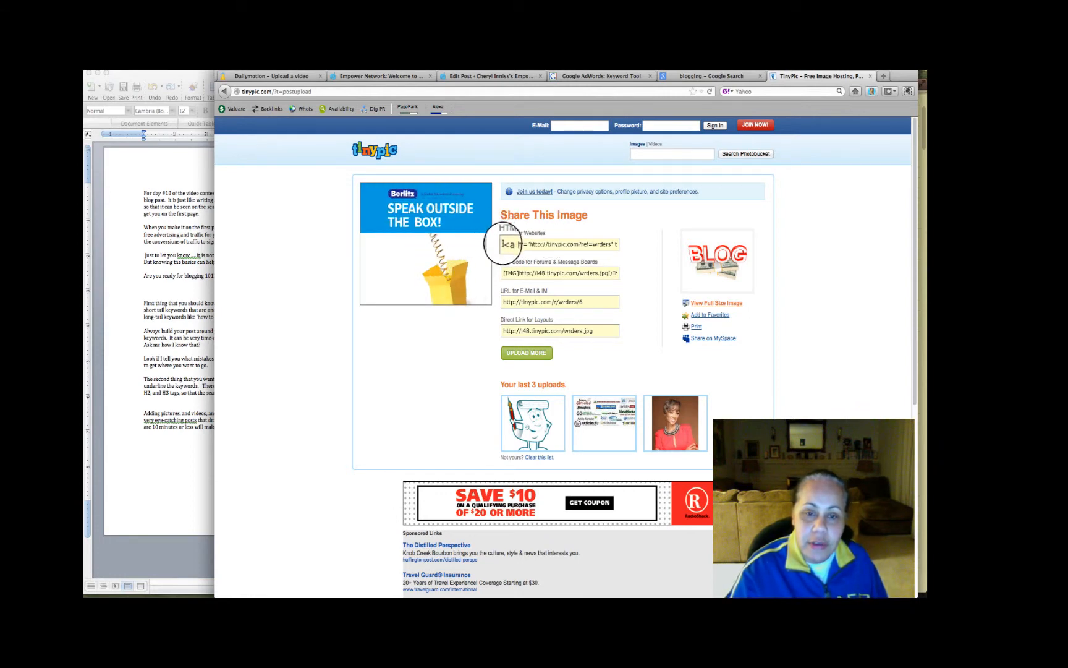
# Copy the uploaded picture's HTML for Websites code and paste it into the post's HTML source, above the first Video Contest heading
pyautogui.moveTo(503, 244); pyautogui.dragTo(623, 245)
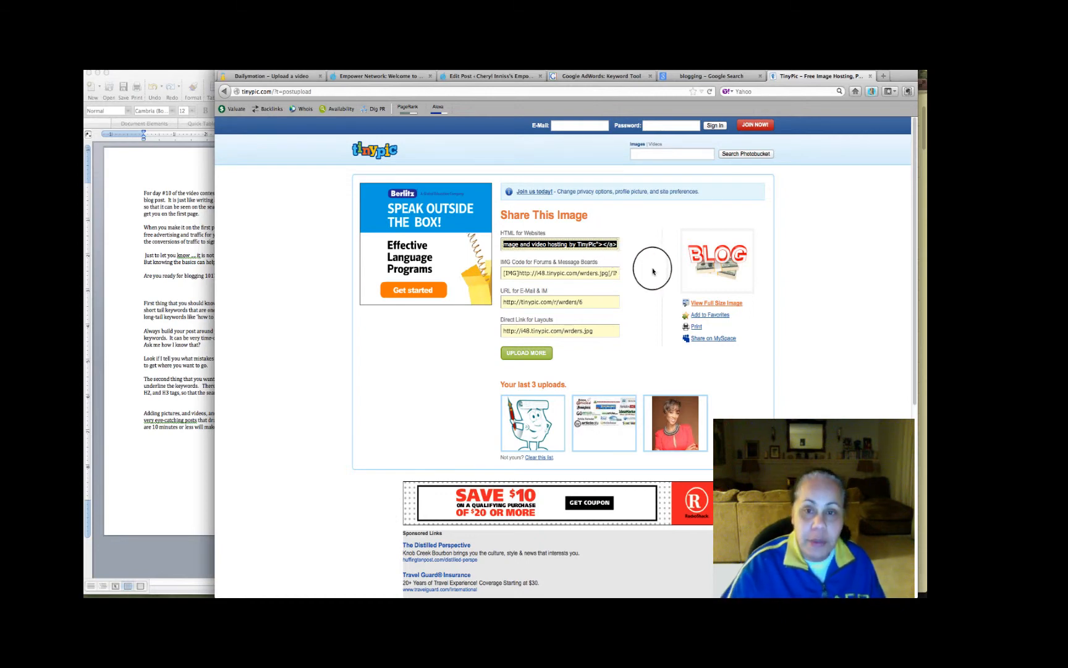
pyautogui.click(506, 78)
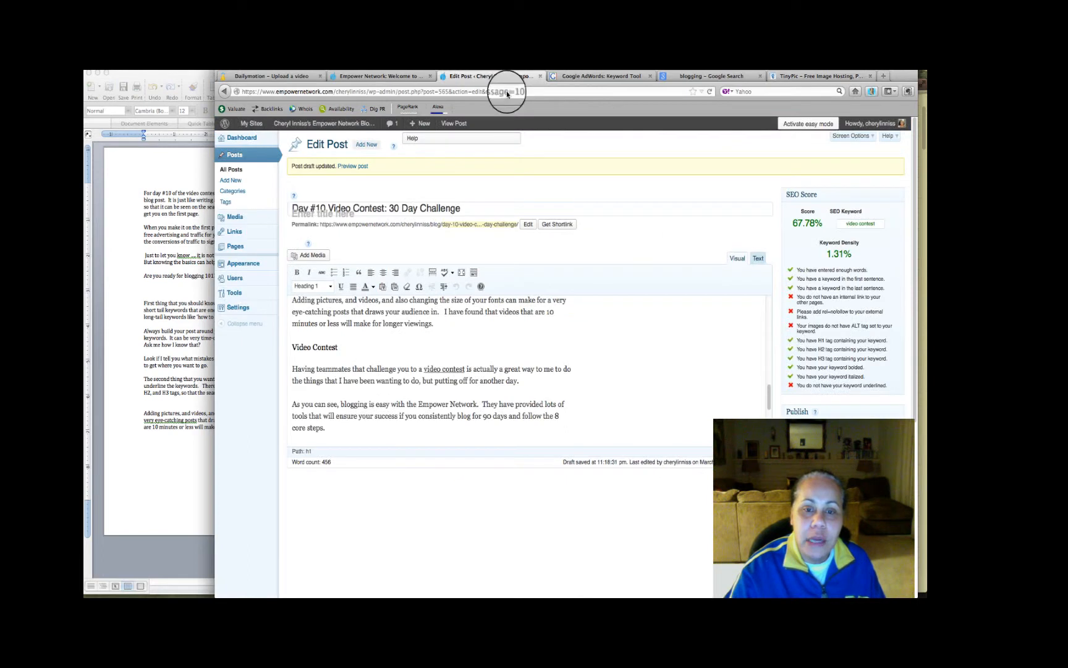
pyautogui.click(758, 257)
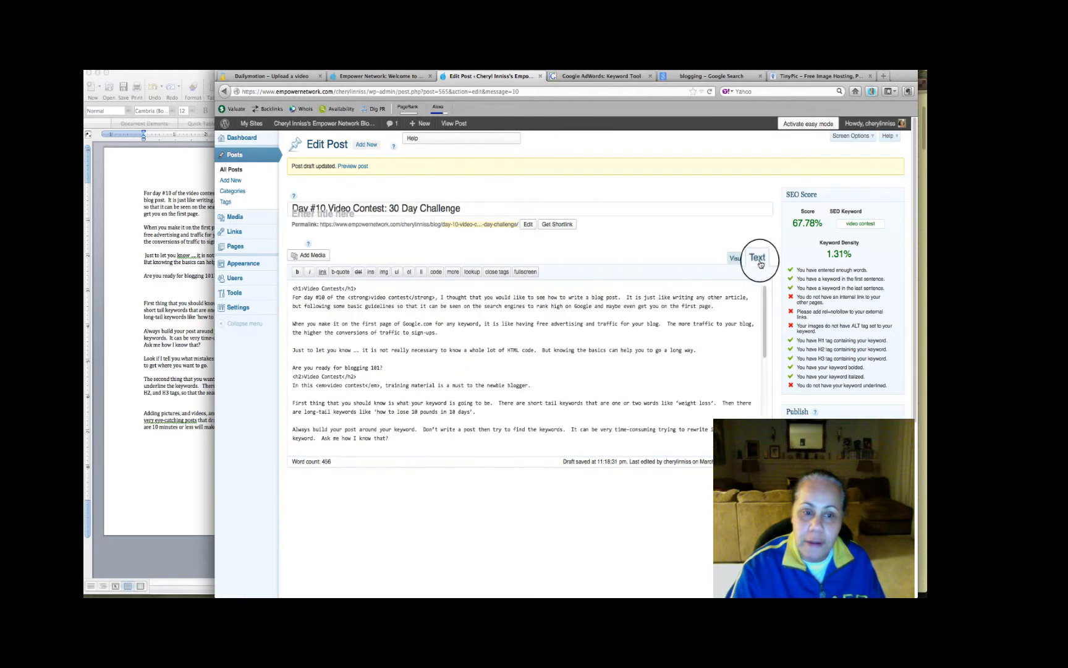
pyautogui.click(293, 288)
pyautogui.press('Return')
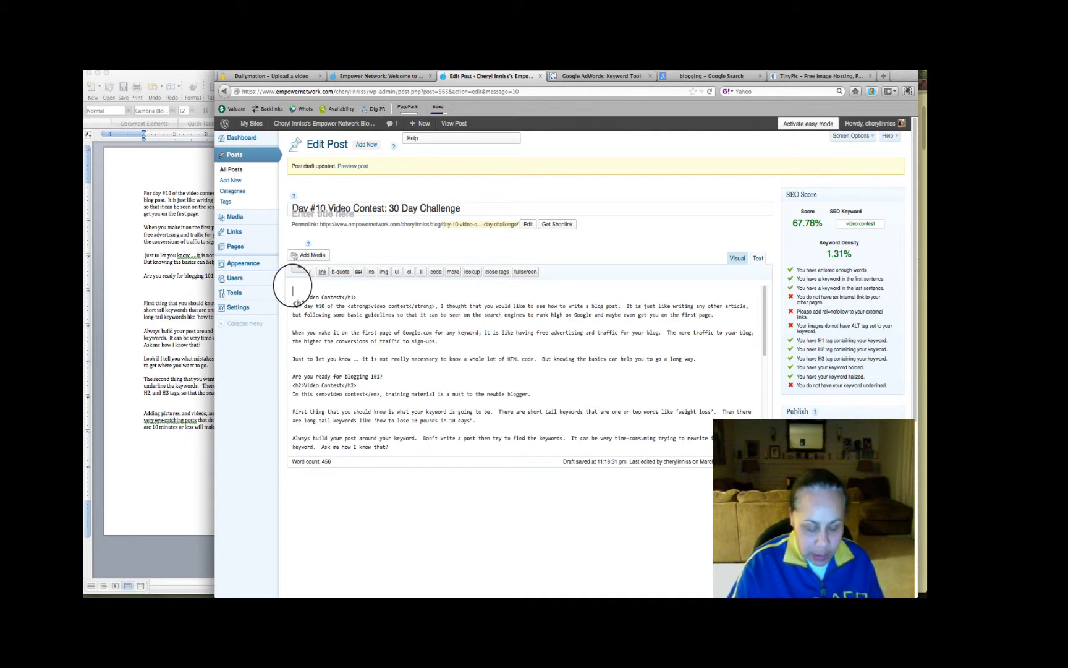
pyautogui.write('<a href="http://tinypic.com?ref=wrders" target="_blank"><img src="http://i48.tinypic.com/wrders.jpg" border="0" alt="Image and video hosting by TinyPic"></a>')
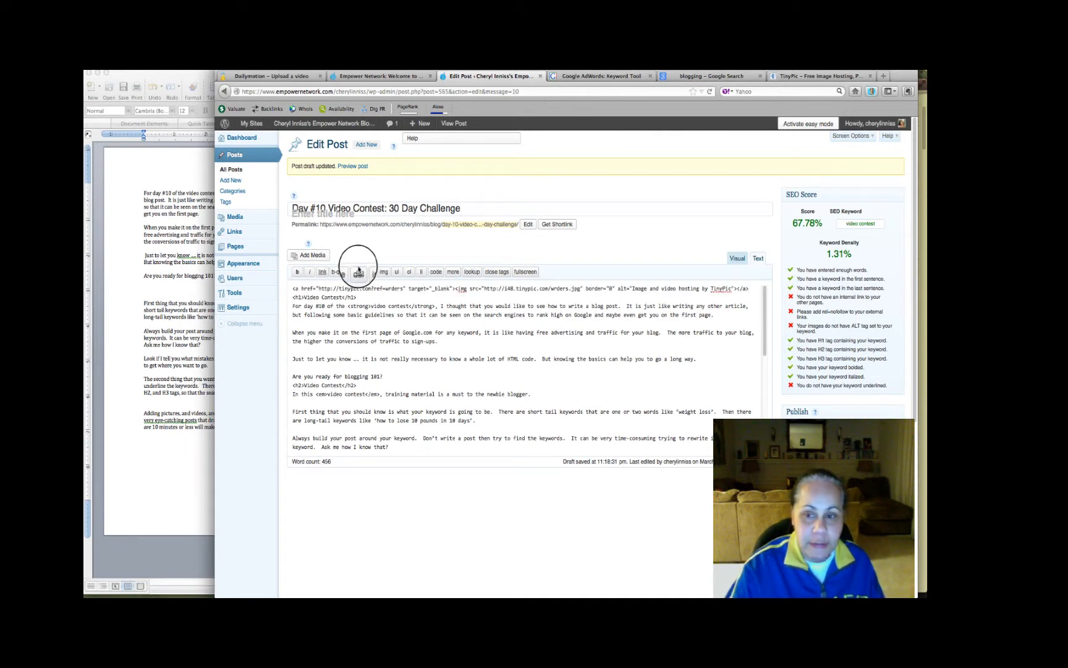
# Return the post to visual editing and align the BLOG picture at its beginning to the right
pyautogui.click(737, 259)
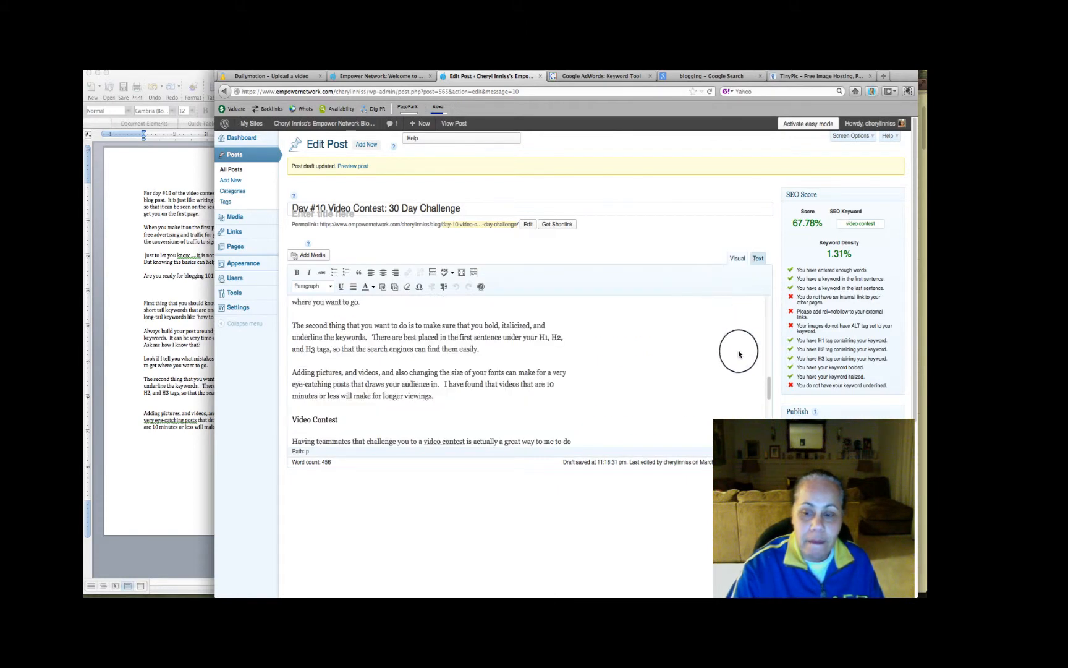
pyautogui.moveTo(770, 383); pyautogui.dragTo(767, 310)
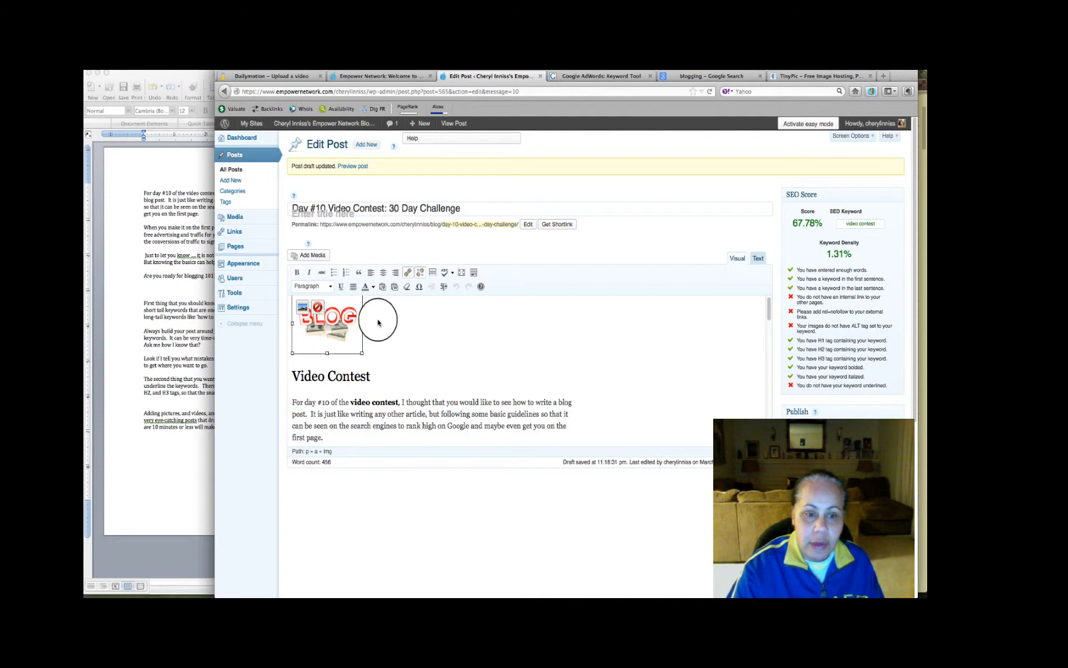
pyautogui.click(396, 274)
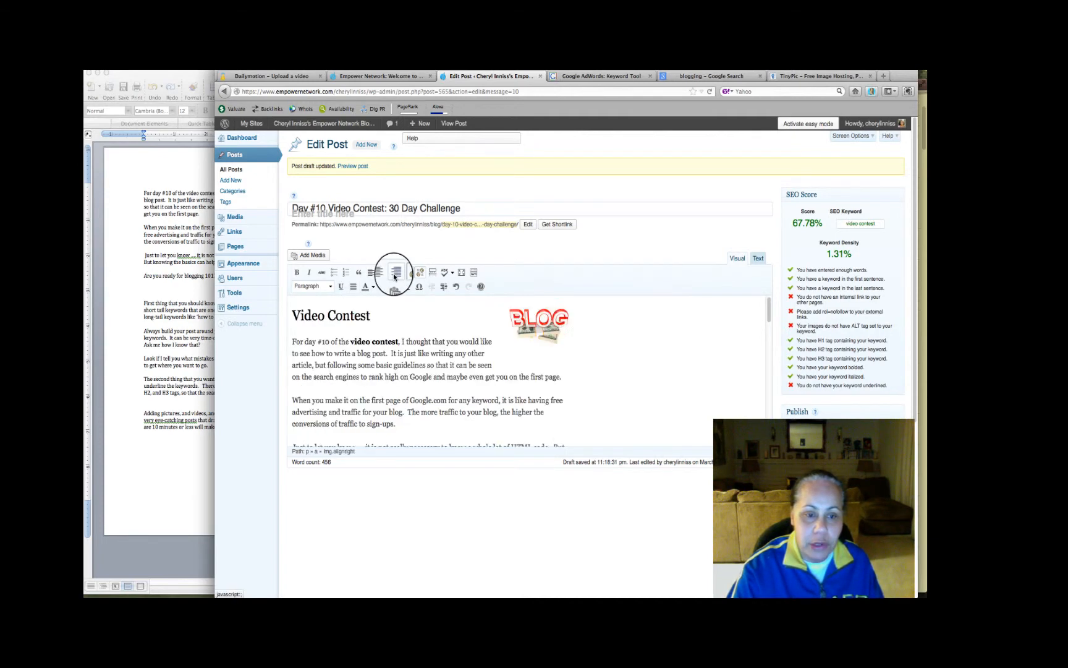
# Open the BLOG picture's image settings and set both its alternative text and title to "Video contest"
pyautogui.click(519, 327)
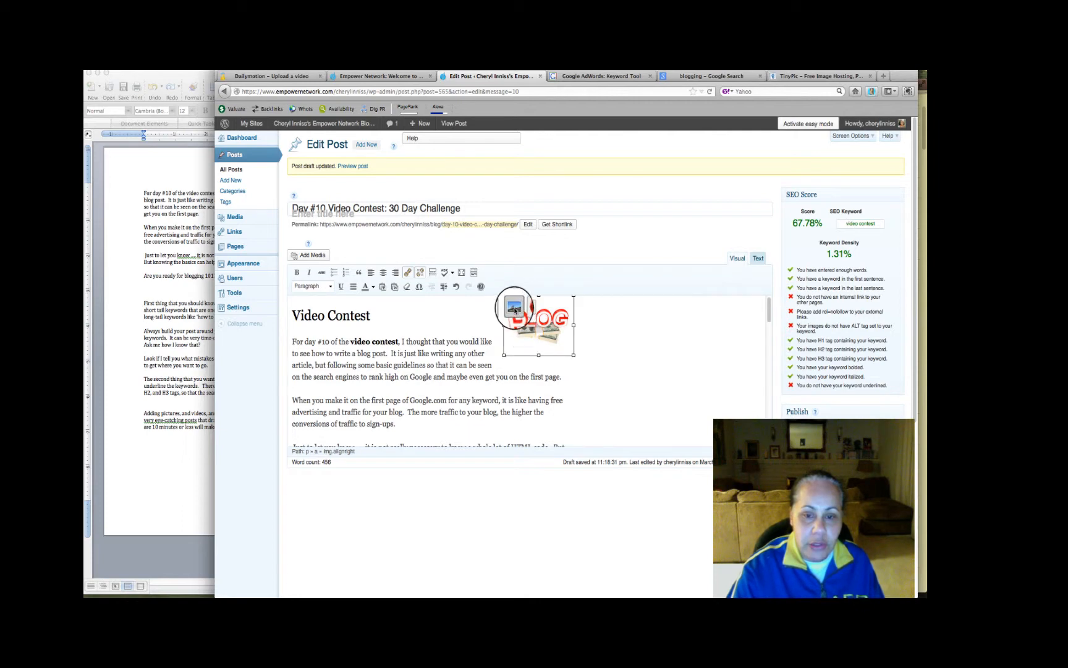
pyautogui.click(515, 306)
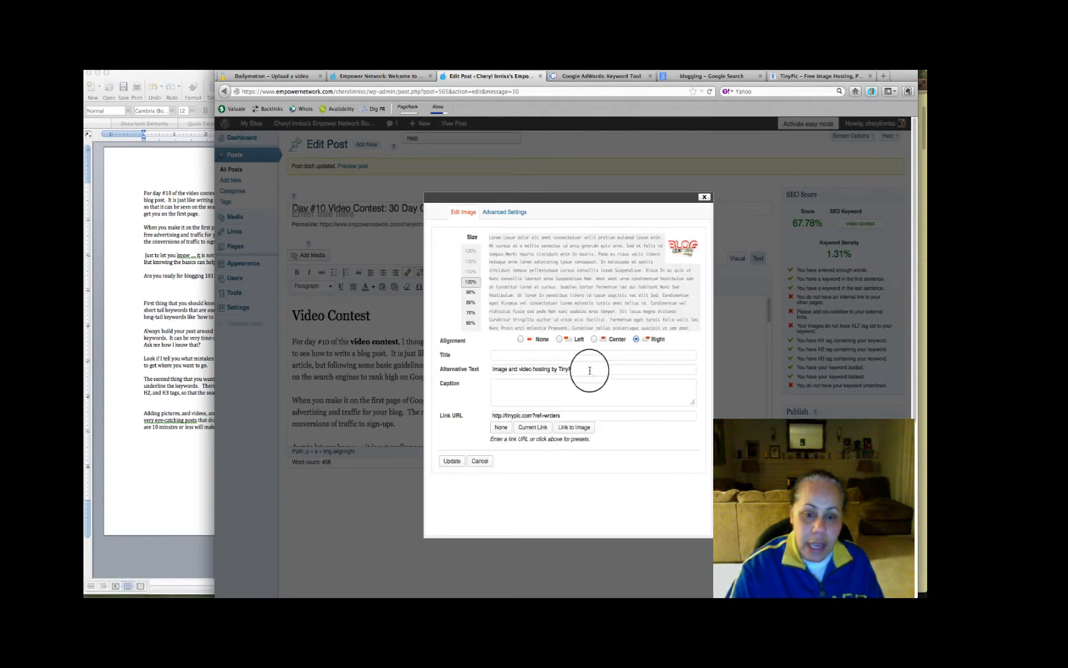
pyautogui.moveTo(581, 369); pyautogui.dragTo(470, 369)
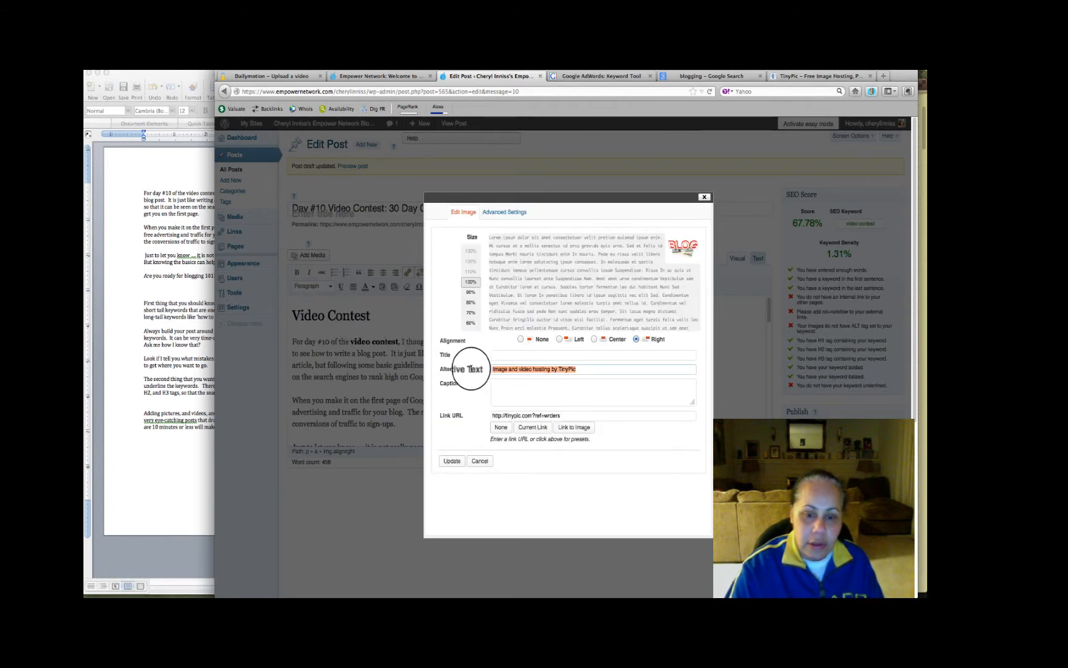
pyautogui.write('Vi')
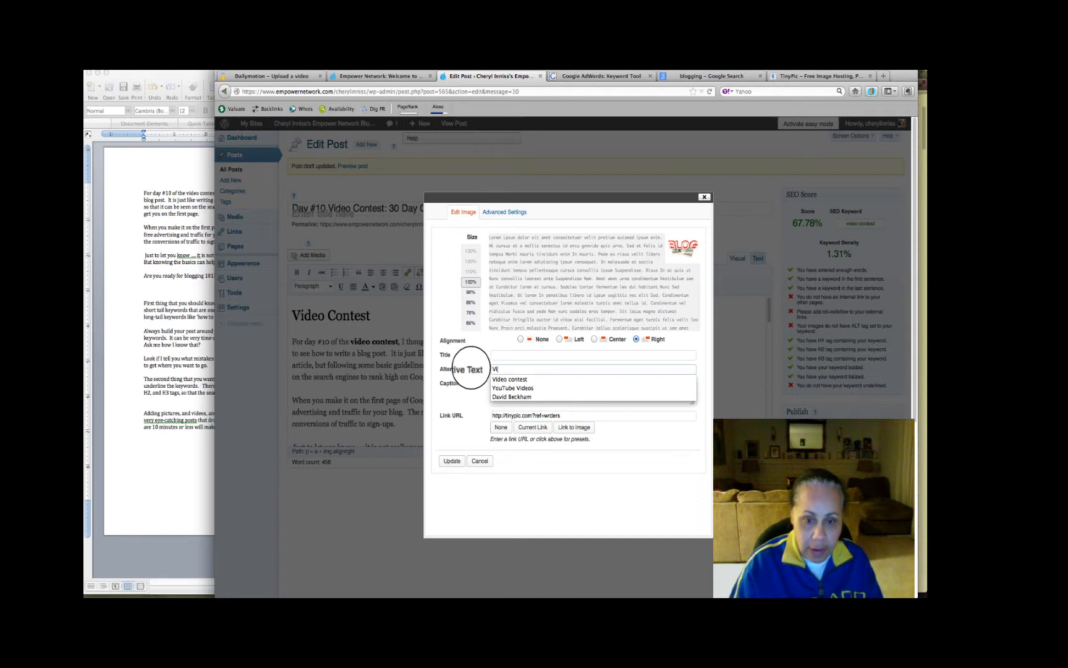
pyautogui.click(495, 379)
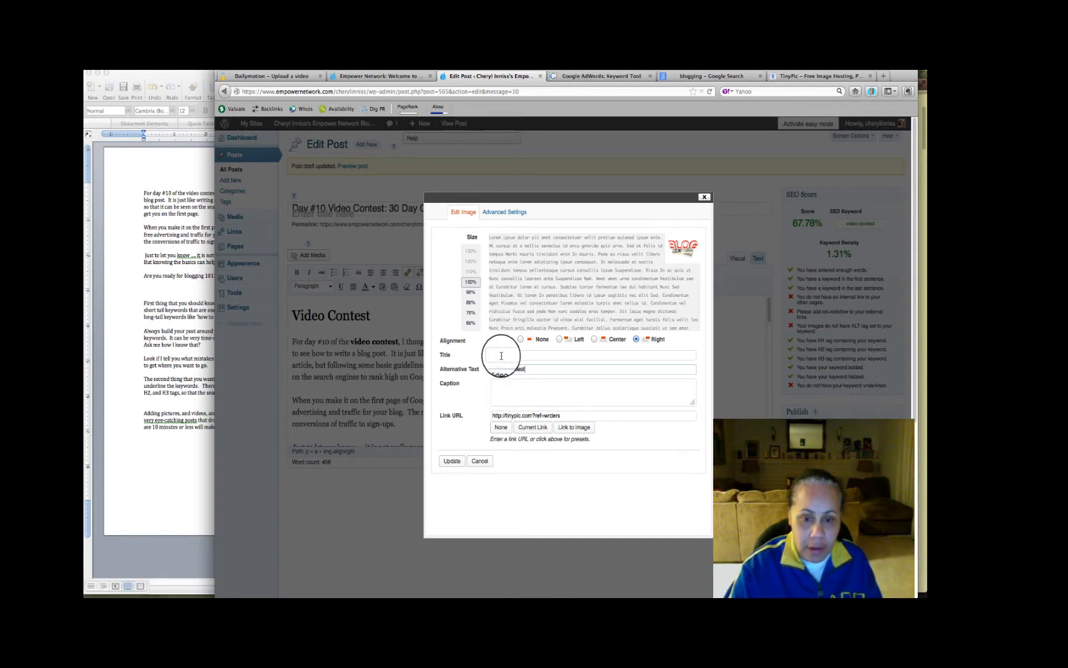
pyautogui.click(501, 356)
pyautogui.write('V')
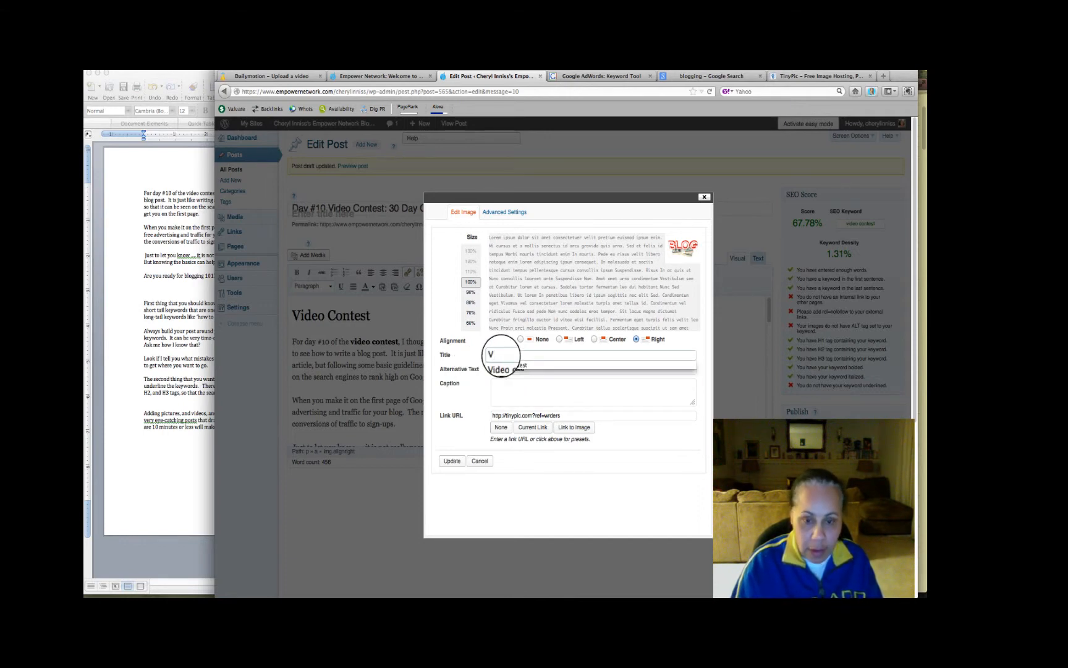
pyautogui.write('i')
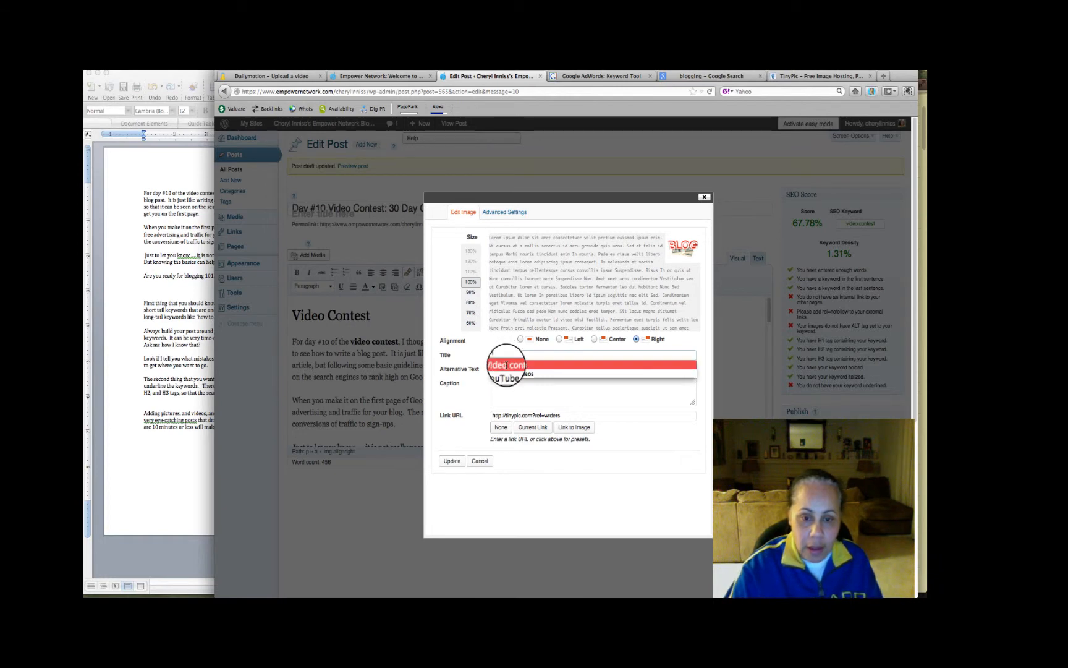
pyautogui.click(504, 365)
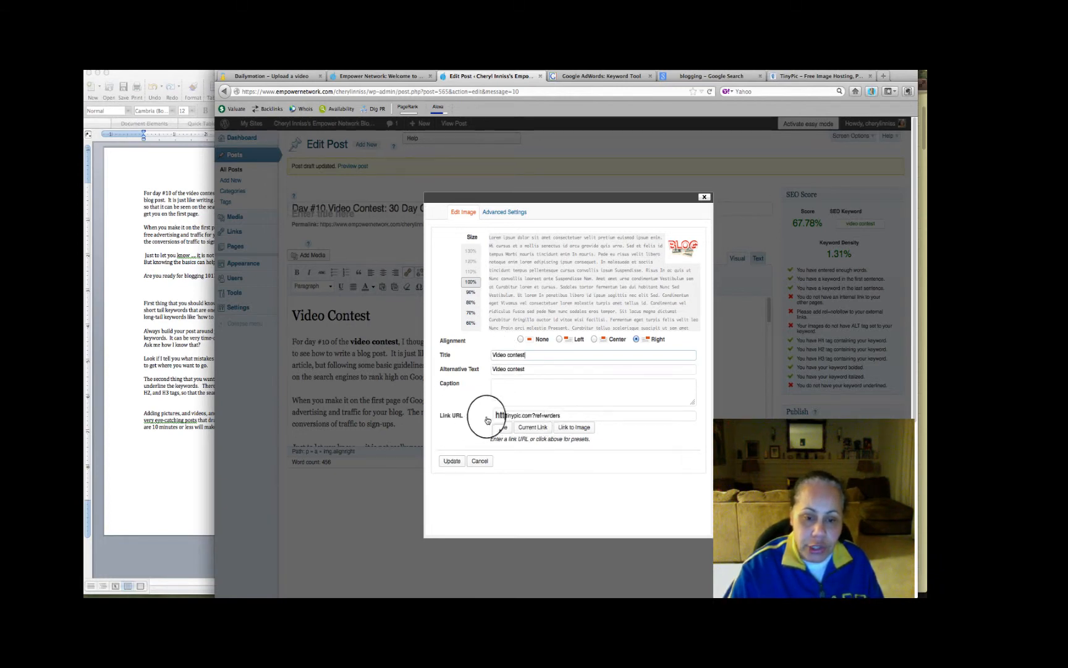
pyautogui.moveTo(566, 415); pyautogui.dragTo(492, 414)
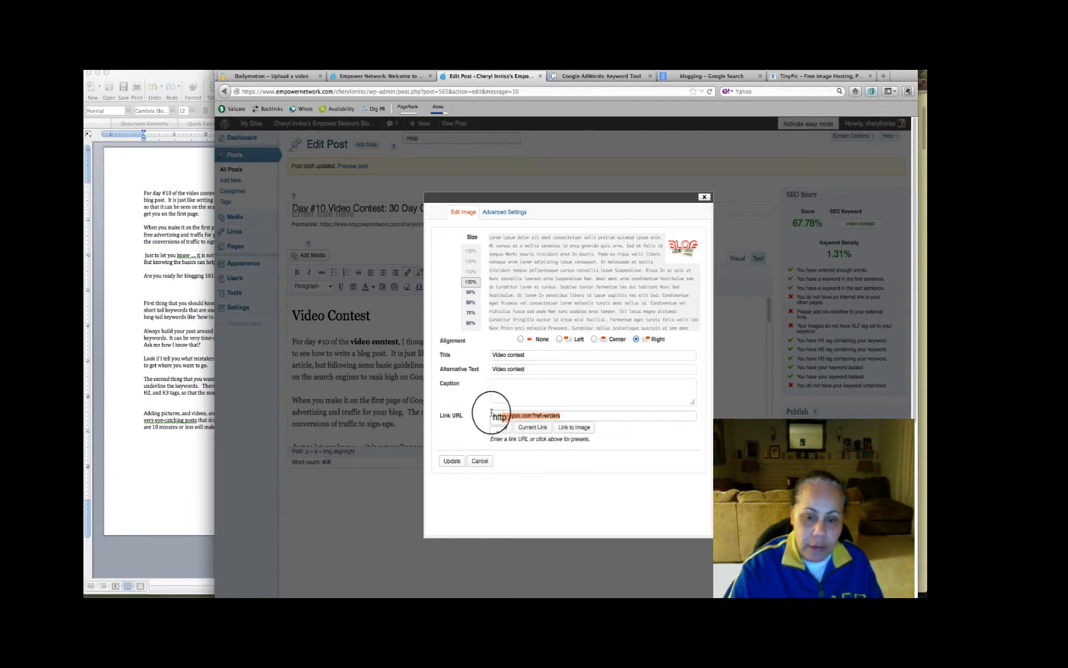
pyautogui.write('h')
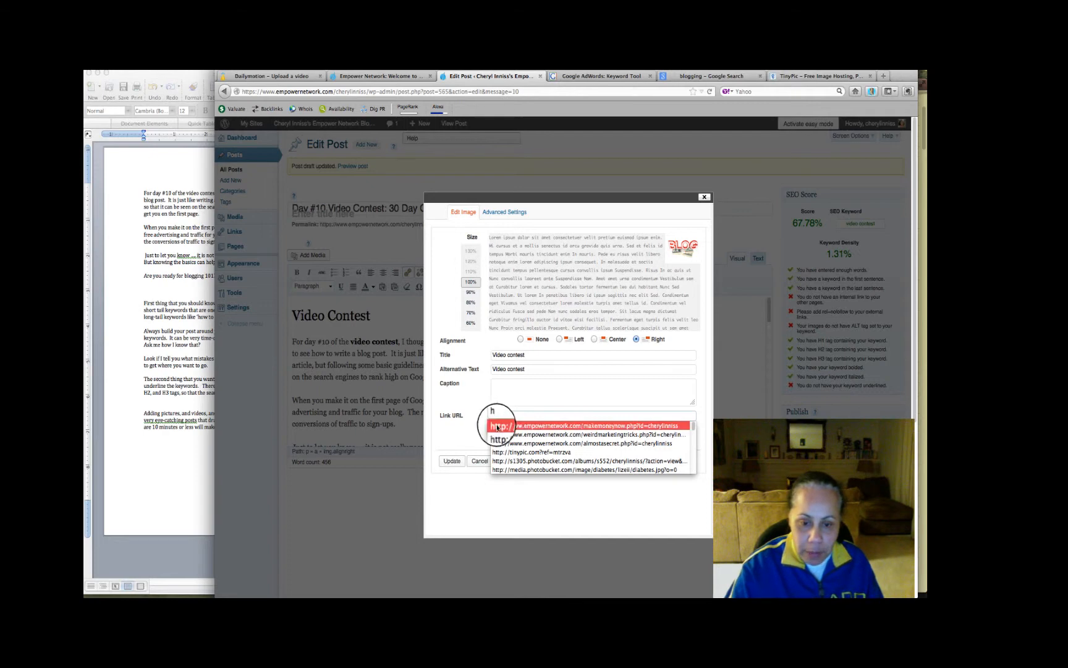
pyautogui.click(512, 435)
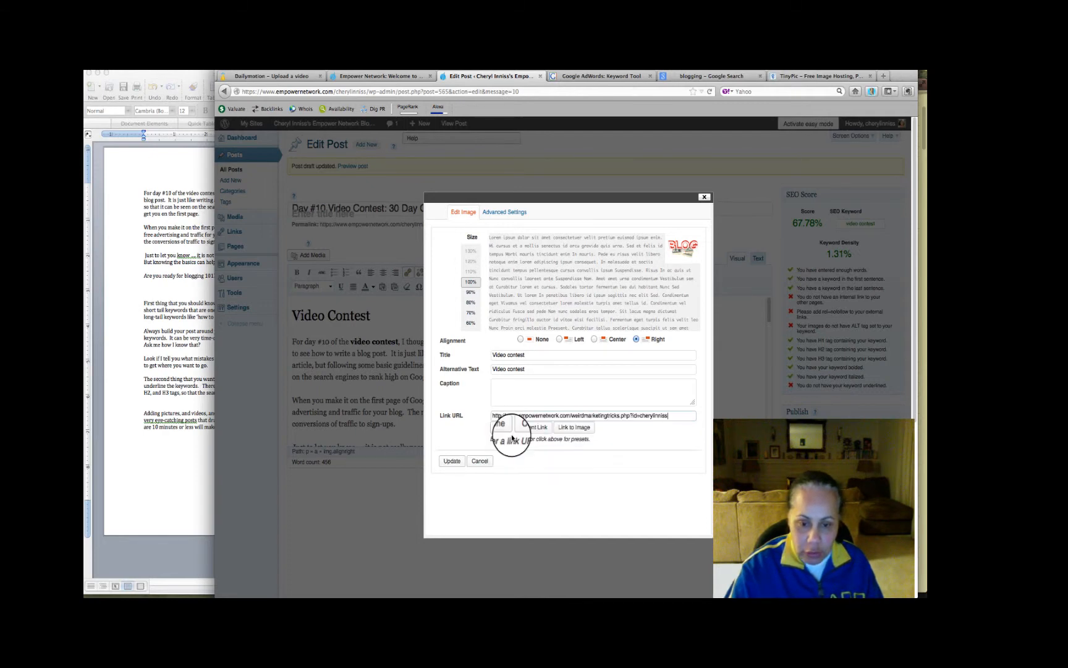
pyautogui.click(452, 461)
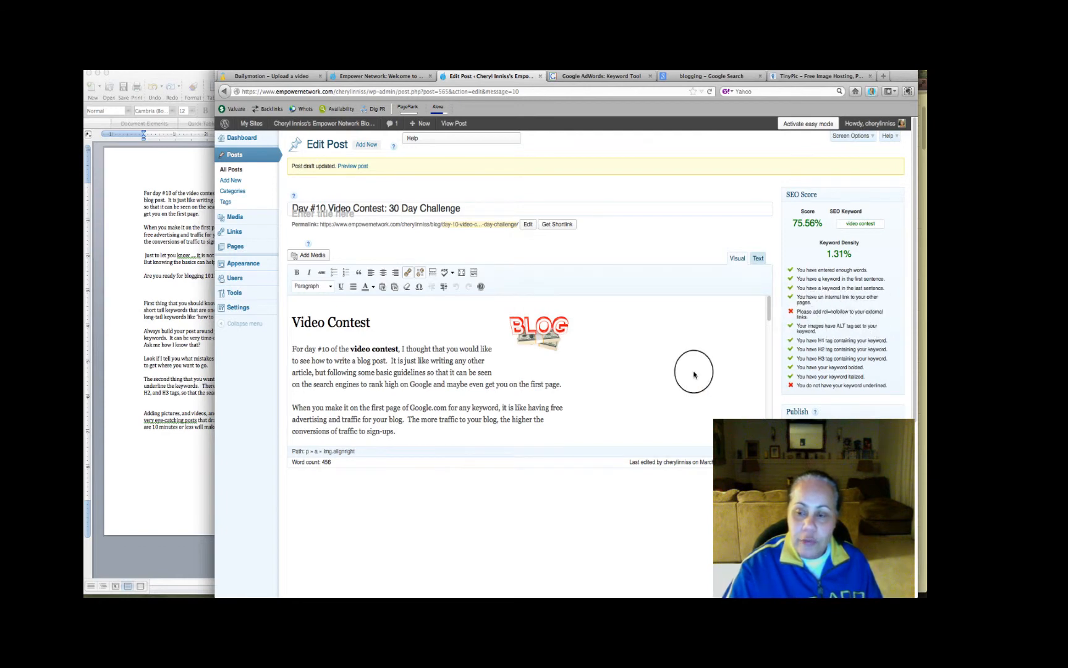
# Open the image settings of the Register Now banner at the post's end and set its title and alternative text to "Video contest"
pyautogui.scroll(-10, 692, 370)
pyautogui.scroll(-5, 591, 362)
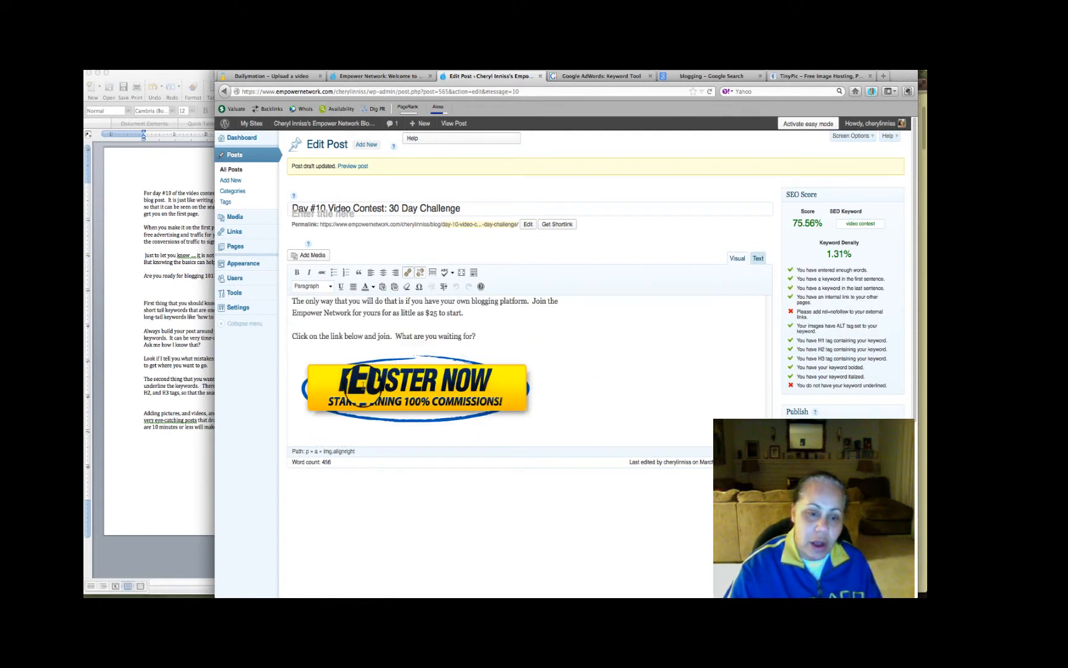
pyautogui.click(382, 389)
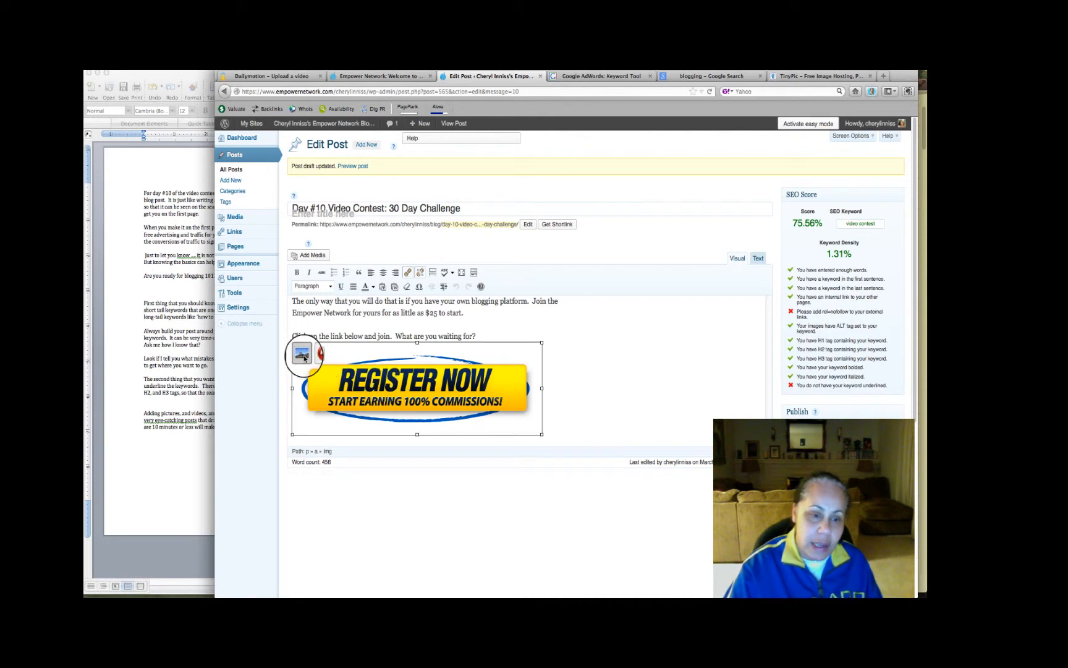
pyautogui.click(306, 357)
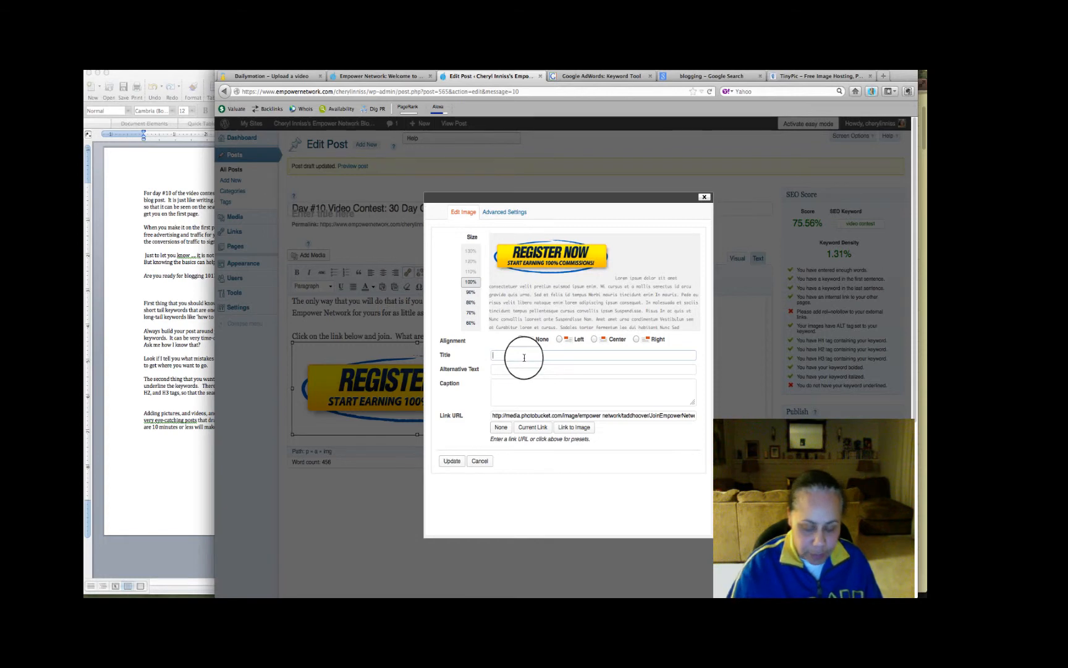
pyautogui.write('V')
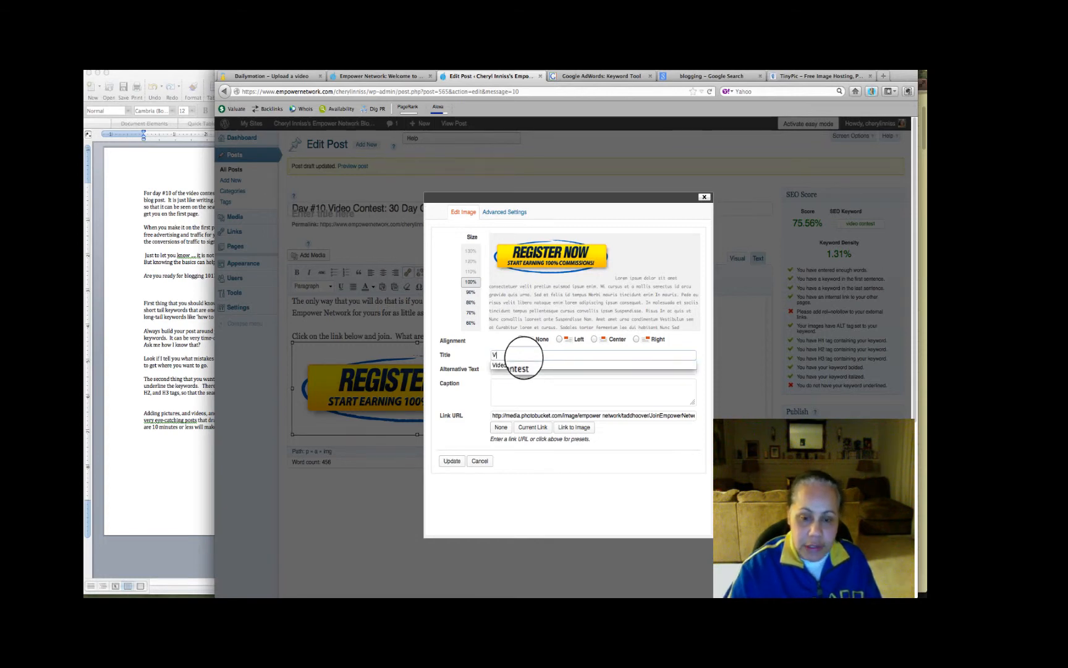
pyautogui.click(524, 368)
pyautogui.click(523, 369)
pyautogui.write('V')
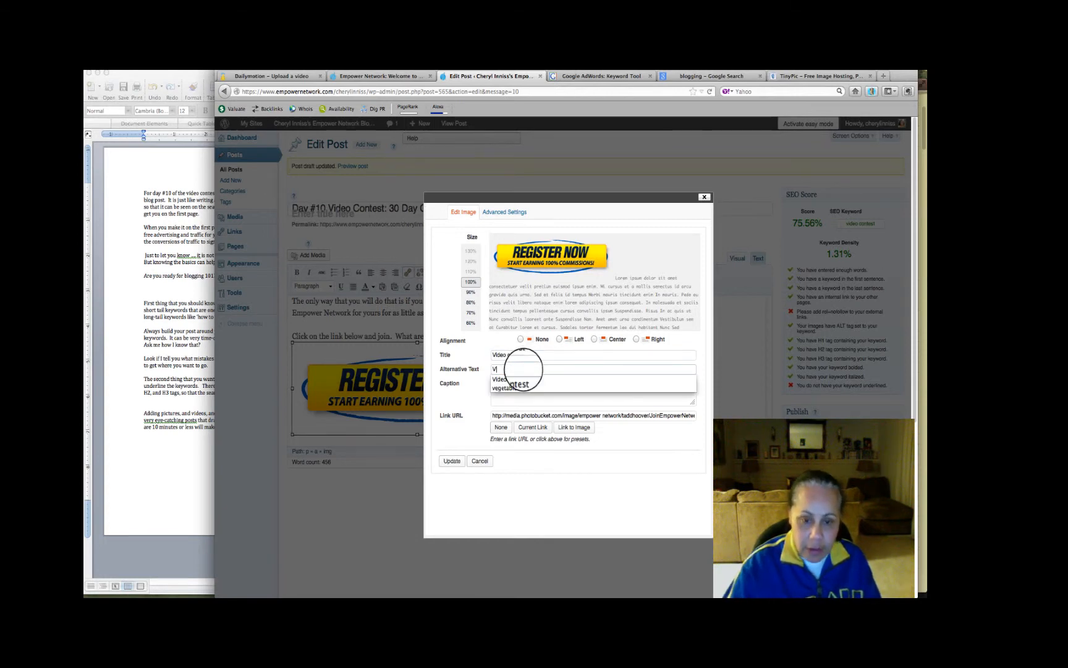
pyautogui.click(518, 377)
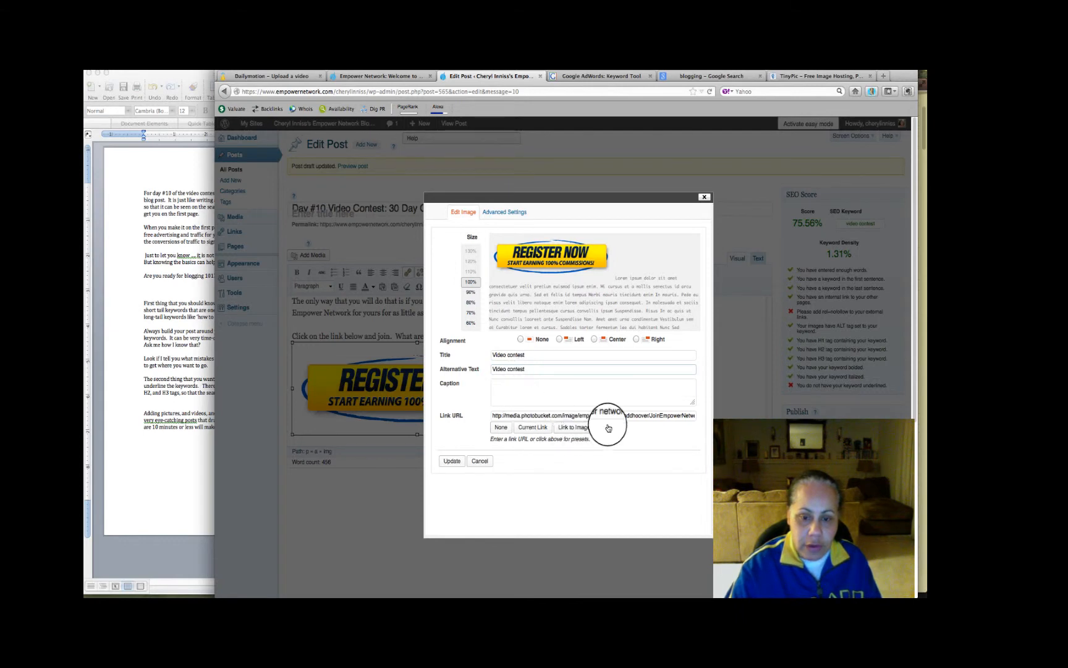
pyautogui.moveTo(504, 415); pyautogui.dragTo(713, 418)
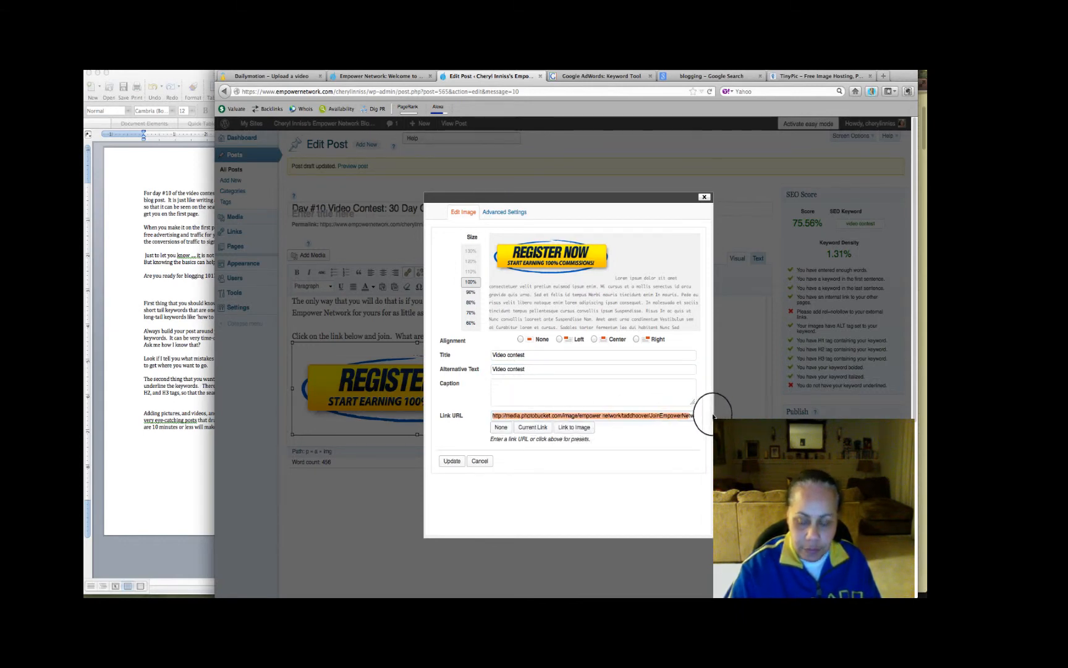
pyautogui.press('BackSpace')
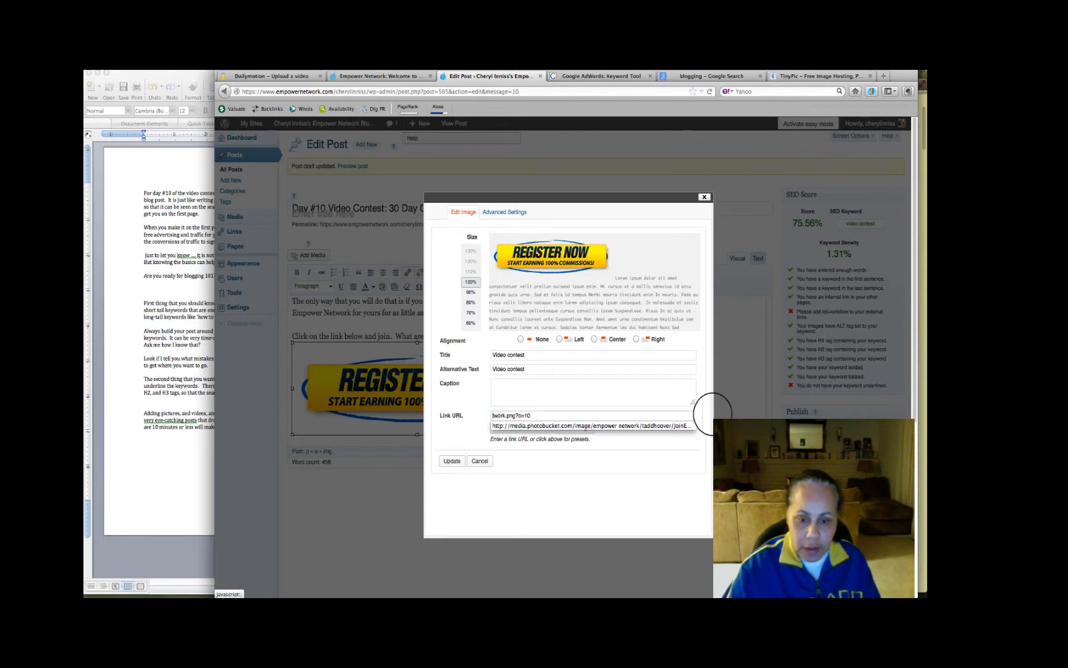
pyautogui.press('super+a')
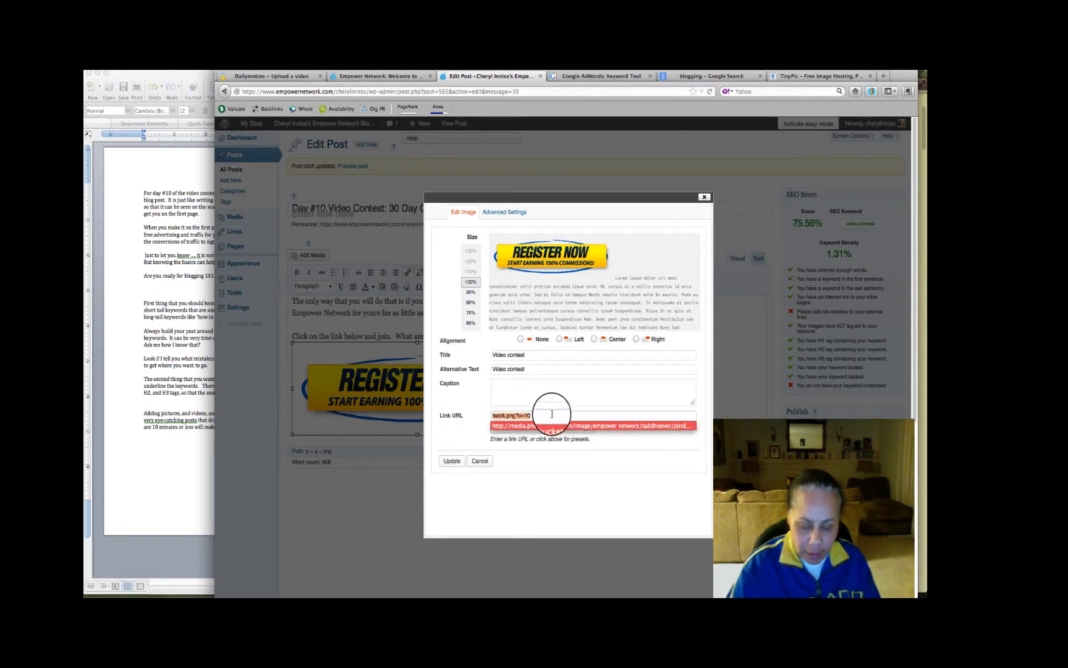
pyautogui.write('h')
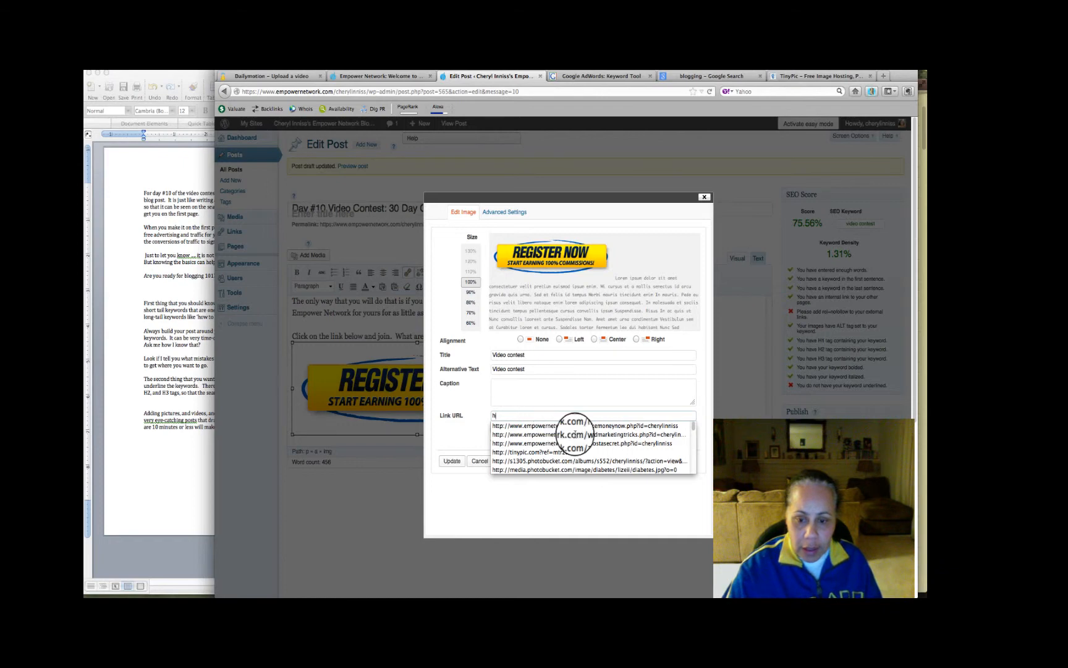
pyautogui.click(592, 426)
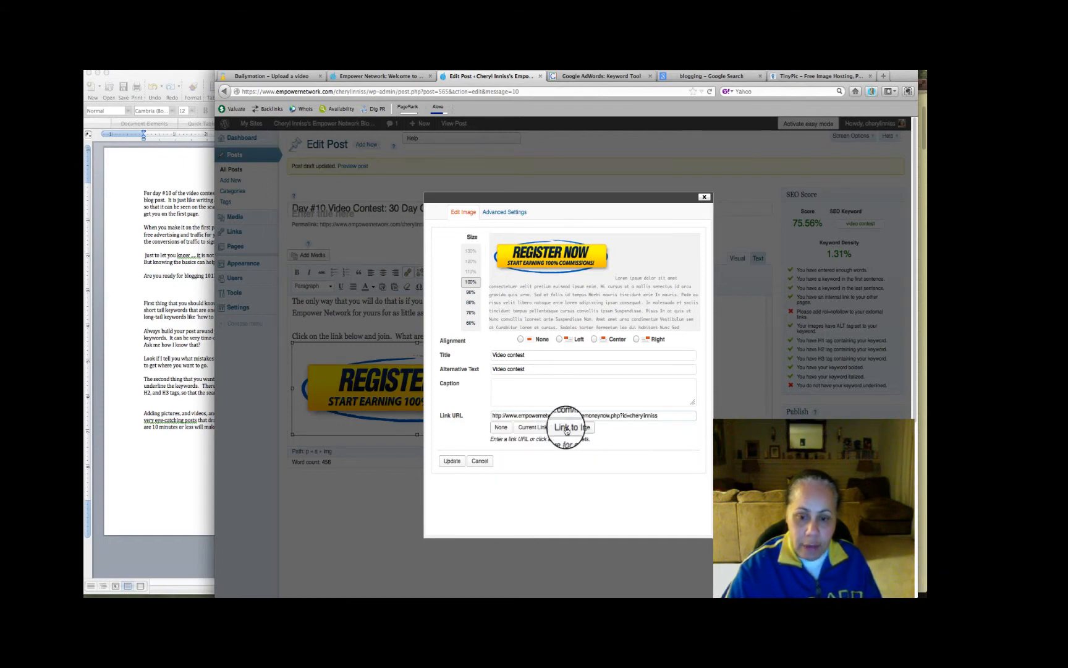
pyautogui.click(452, 462)
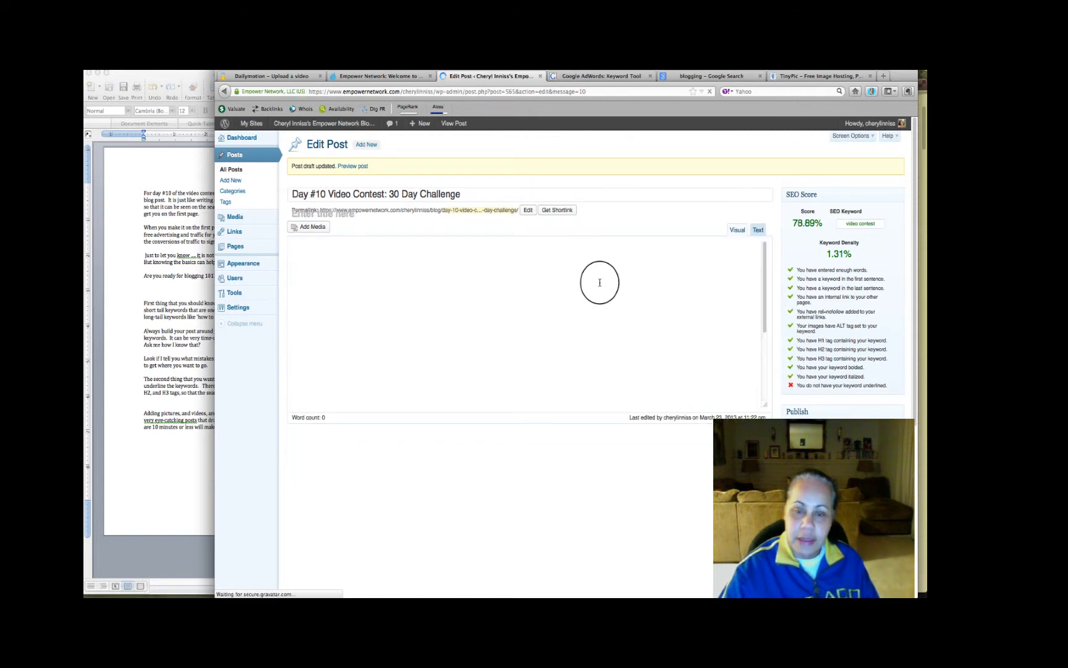
# Browse the Google image results for blogging and open the Blogging 101 picture with the woman in a suit
pyautogui.click(719, 77)
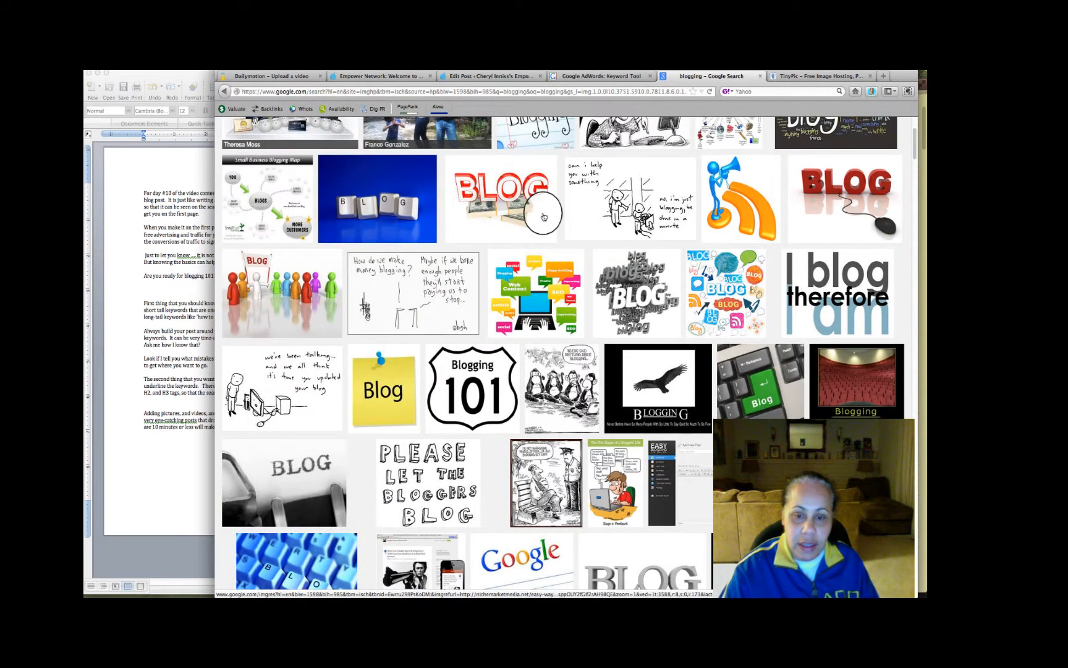
pyautogui.scroll(-2, 544, 216)
pyautogui.scroll(-1, 544, 216)
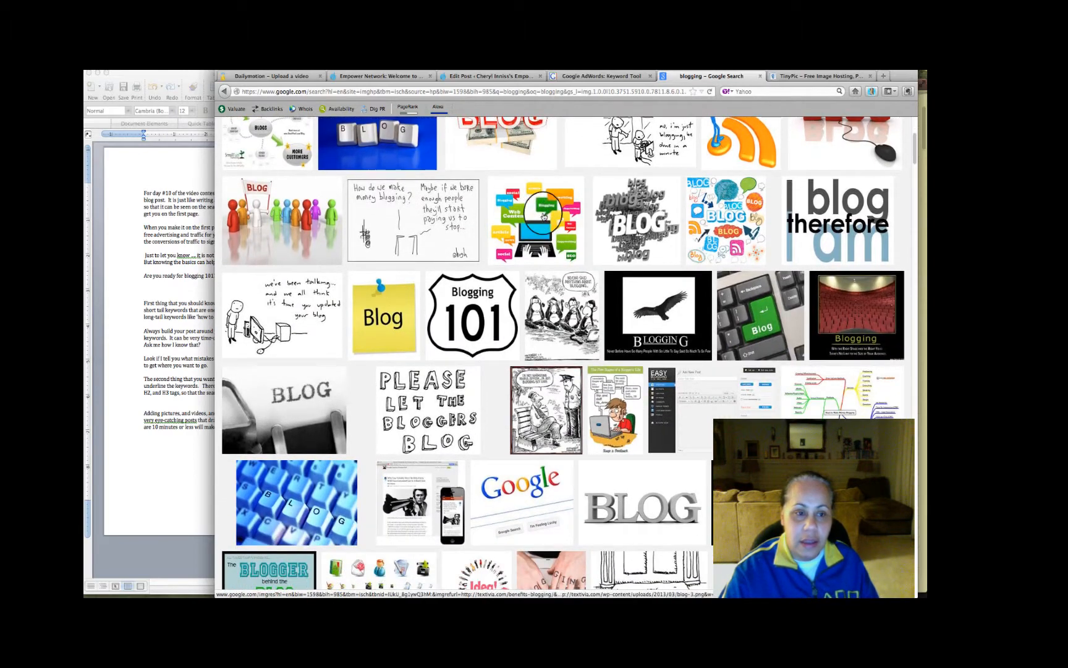
pyautogui.scroll(-5, 543, 217)
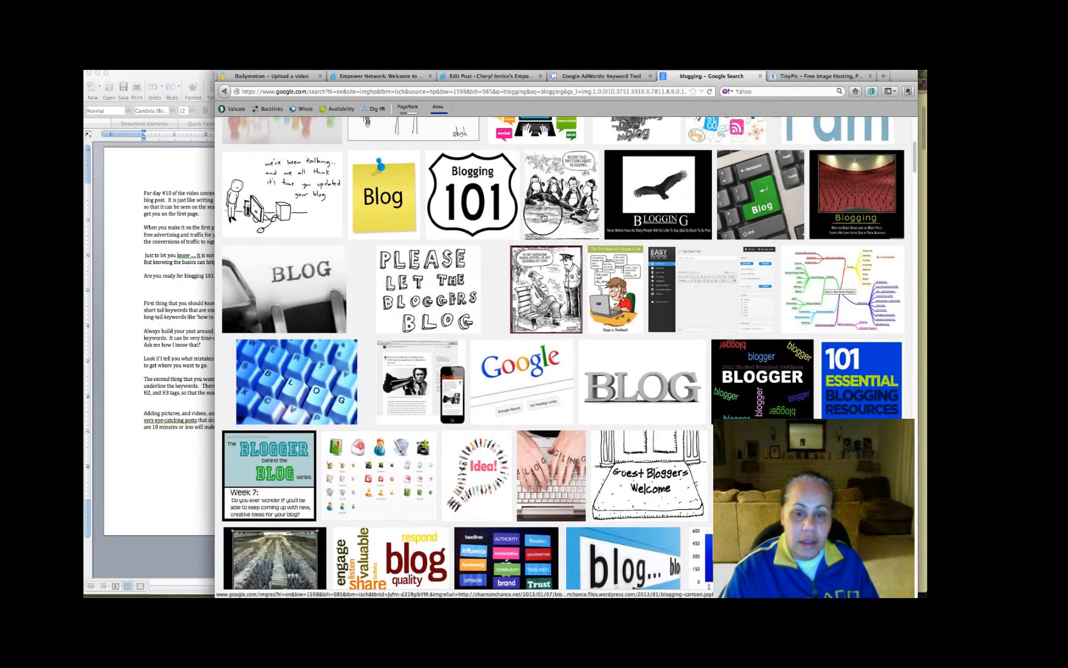
pyautogui.scroll(-5, 543, 217)
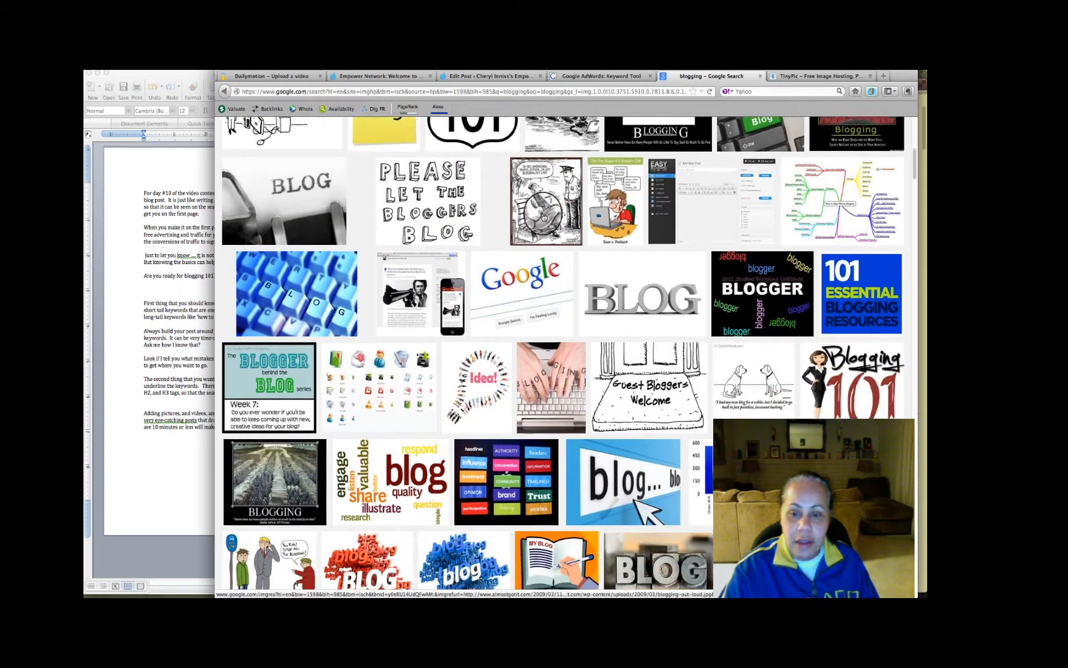
pyautogui.scroll(-4, 543, 217)
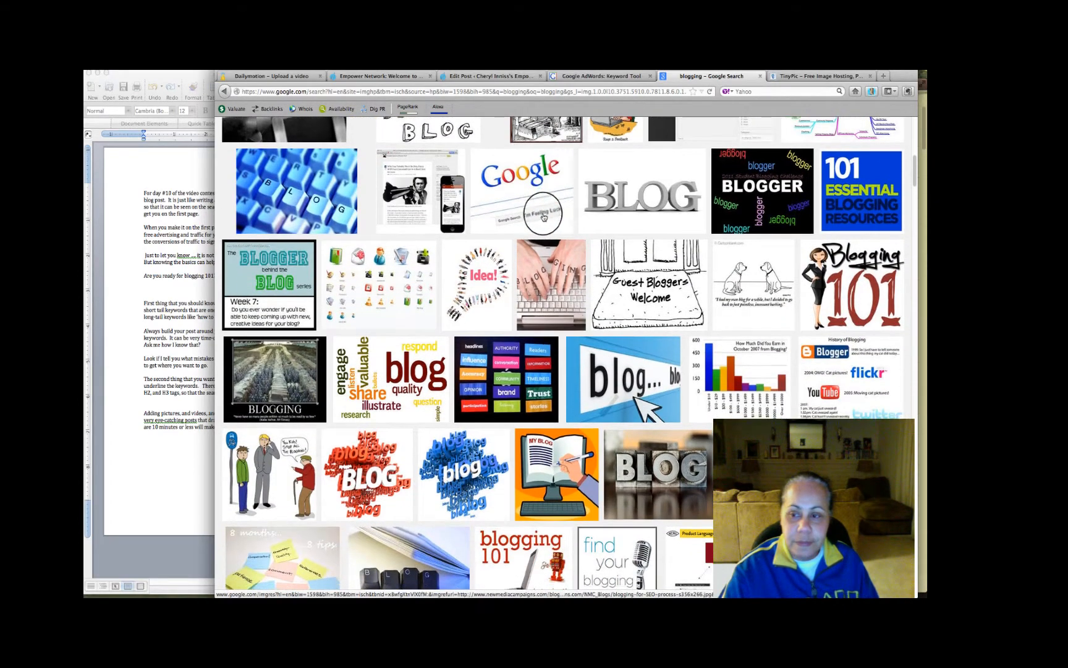
pyautogui.click(861, 301)
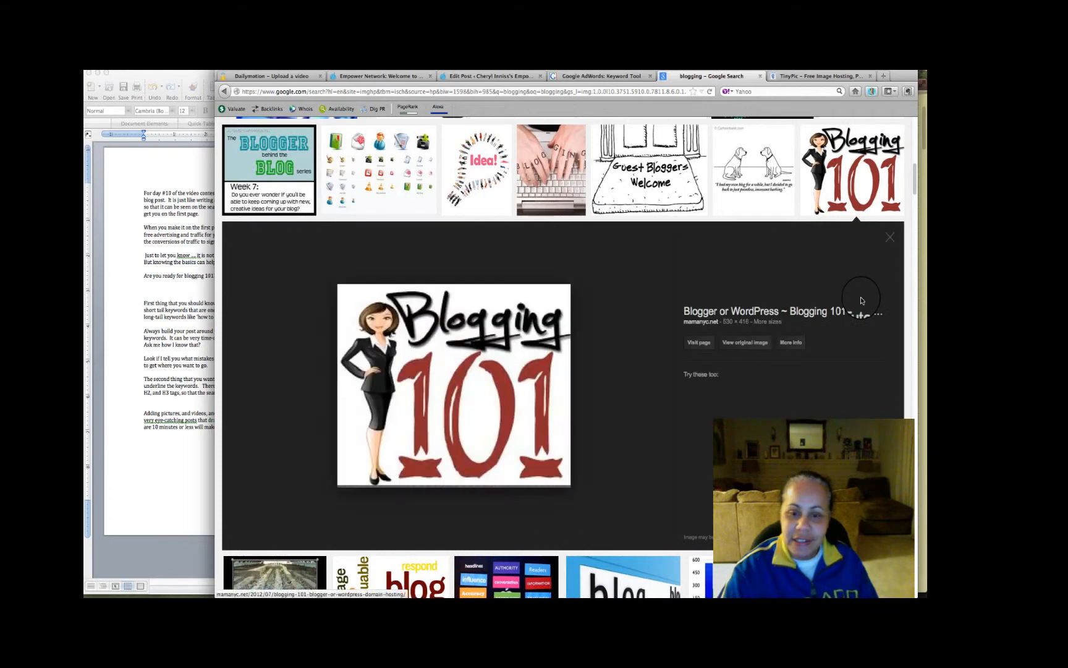
# Save the Blogging 101 picture to the Desktop as blogging101.png and close the downloads list
pyautogui.rightClick(550, 332)
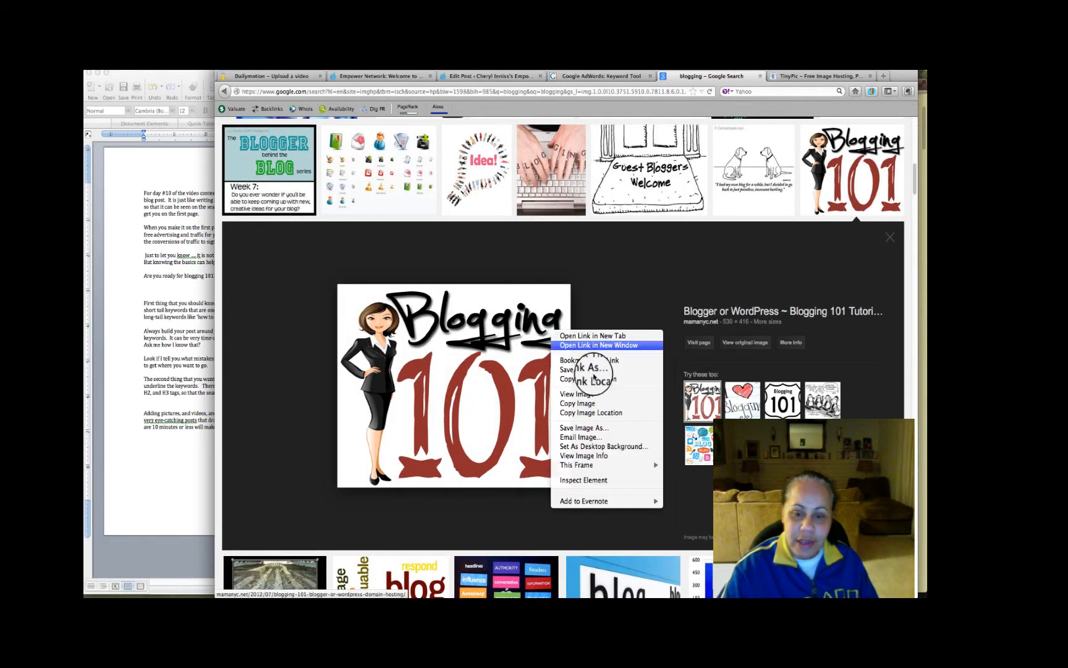
pyautogui.click(588, 428)
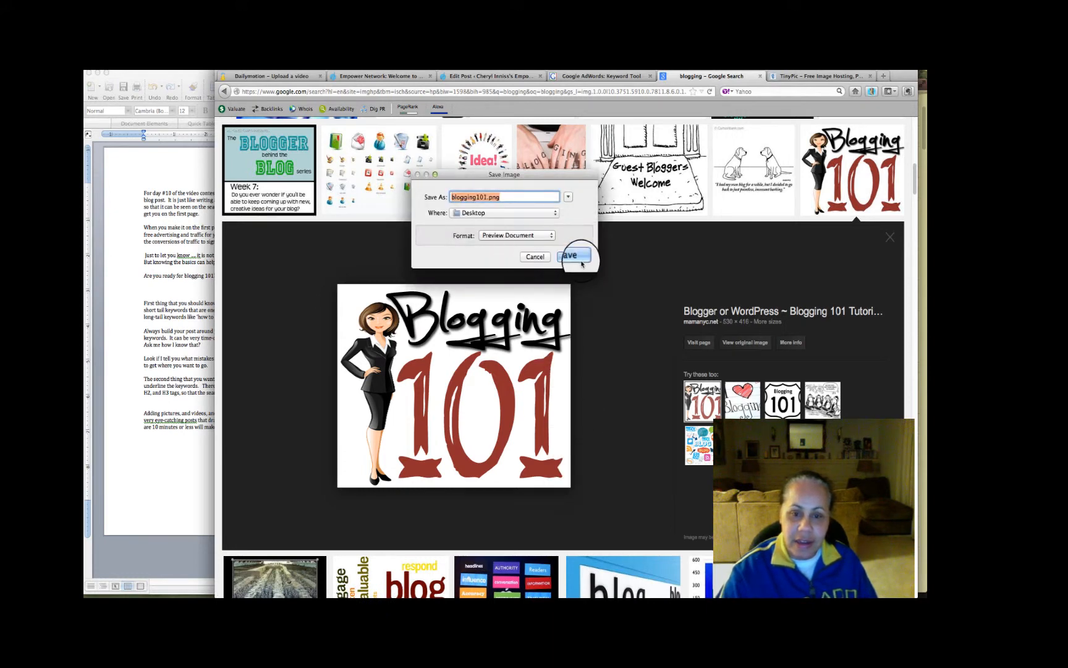
pyautogui.click(575, 256)
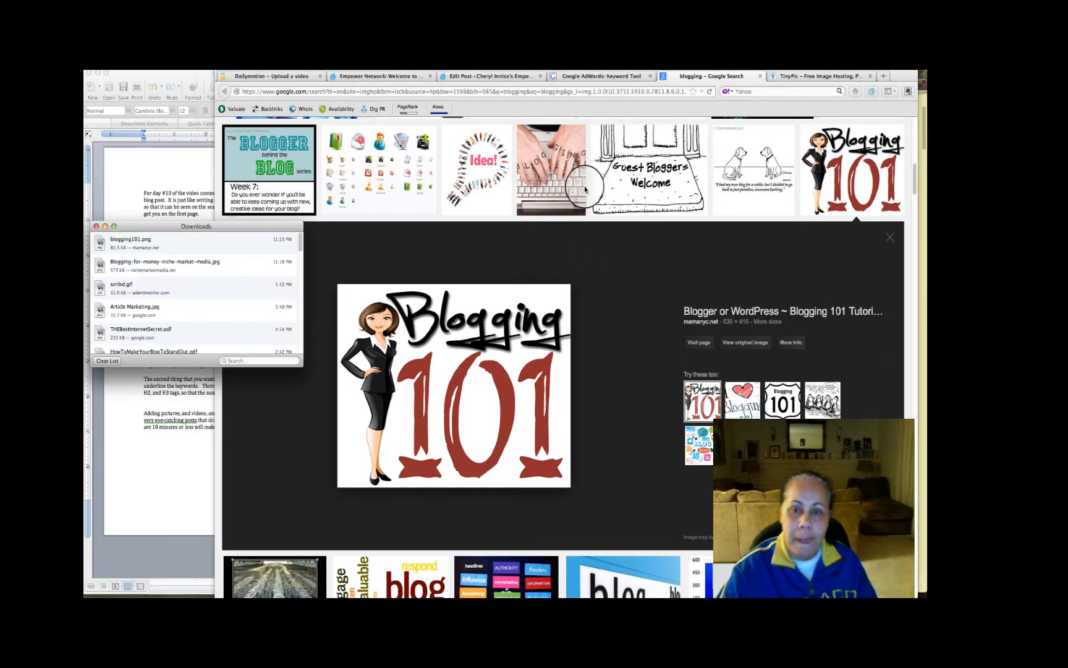
pyautogui.click(97, 227)
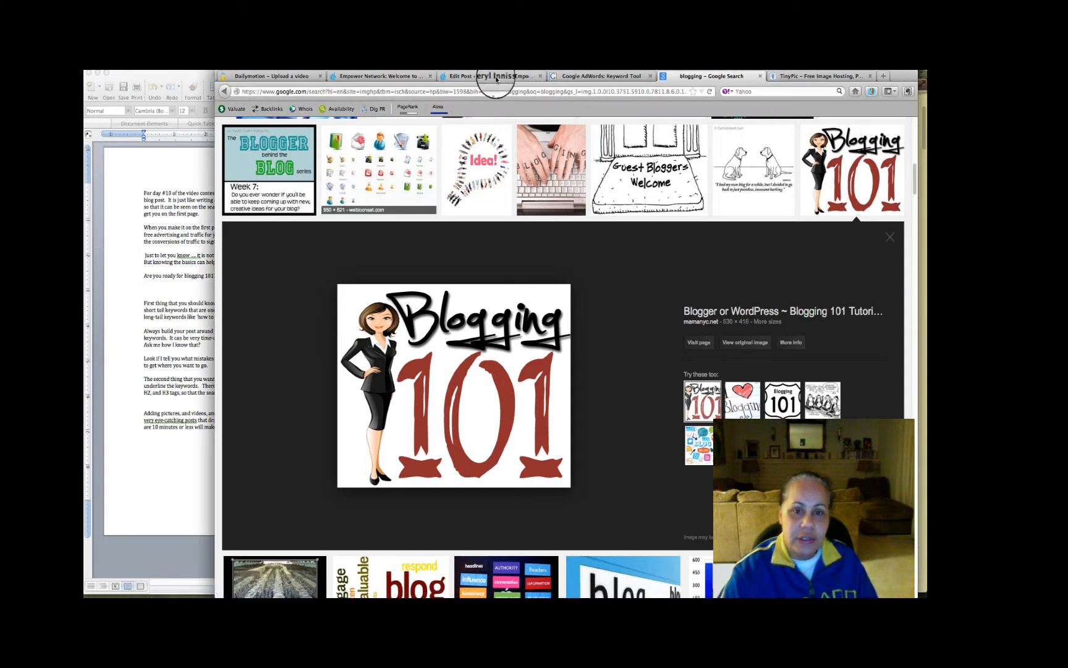
# Move the BLOG picture's HTML code from the post's beginning to below the "Are you ready for blogging 101" line, and return to visual editing
pyautogui.click(495, 79)
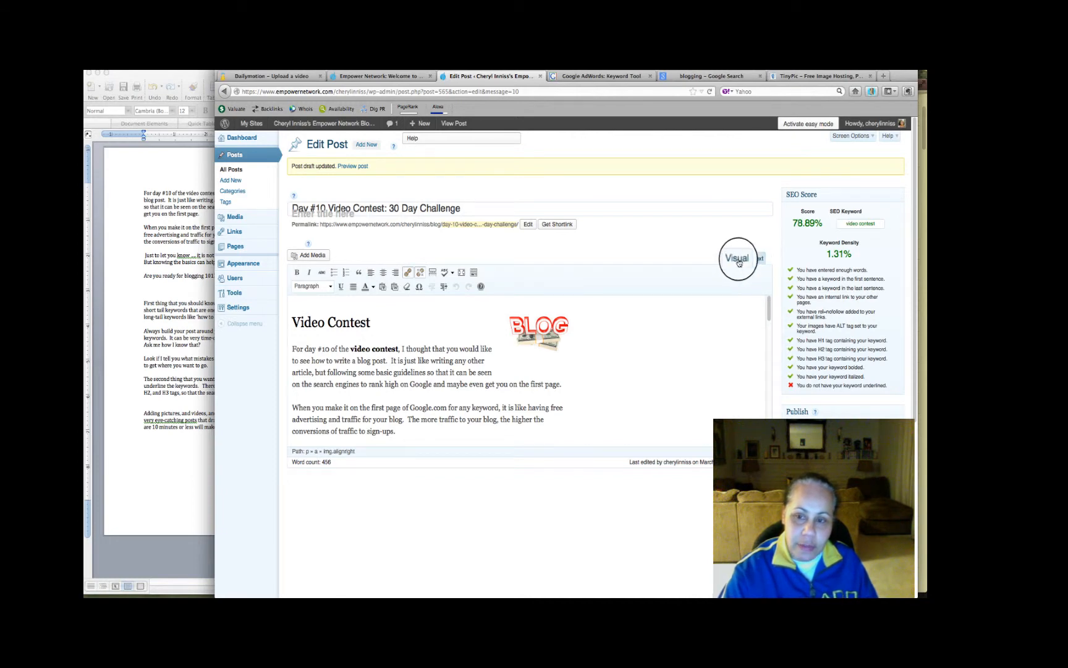
pyautogui.click(758, 259)
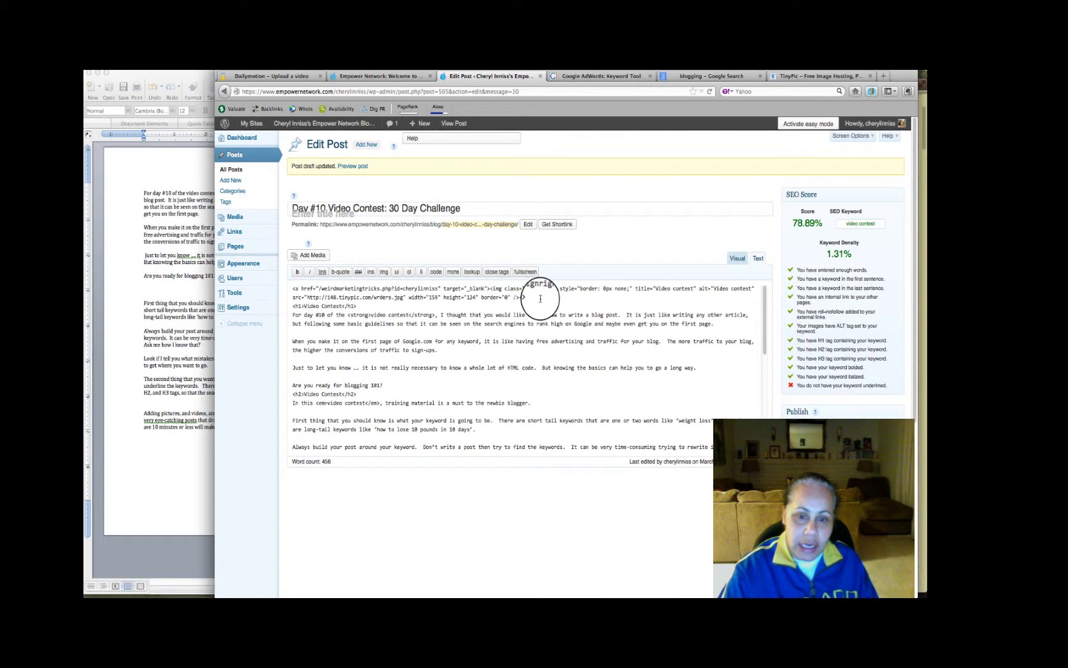
pyautogui.moveTo(530, 299); pyautogui.dragTo(288, 285)
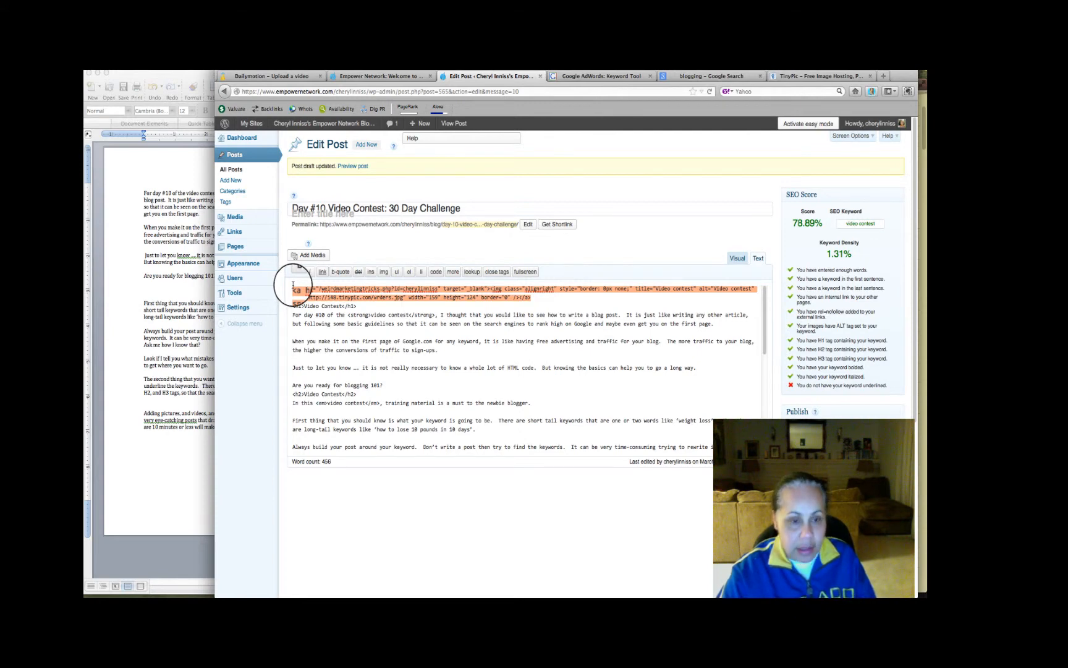
pyautogui.press('Delete')
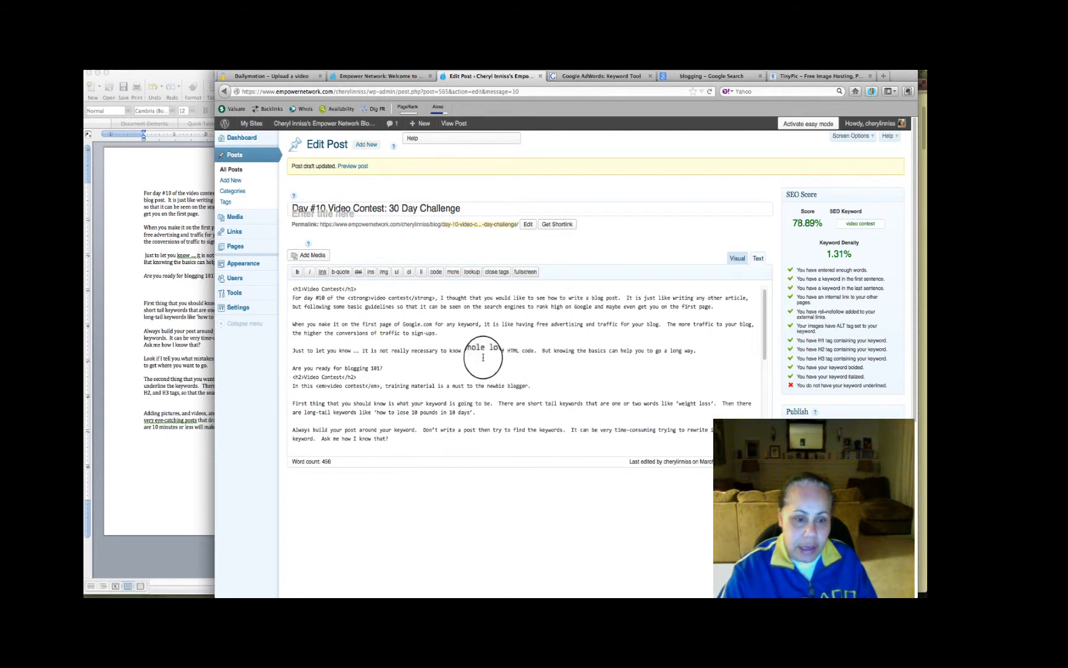
pyautogui.click(422, 369)
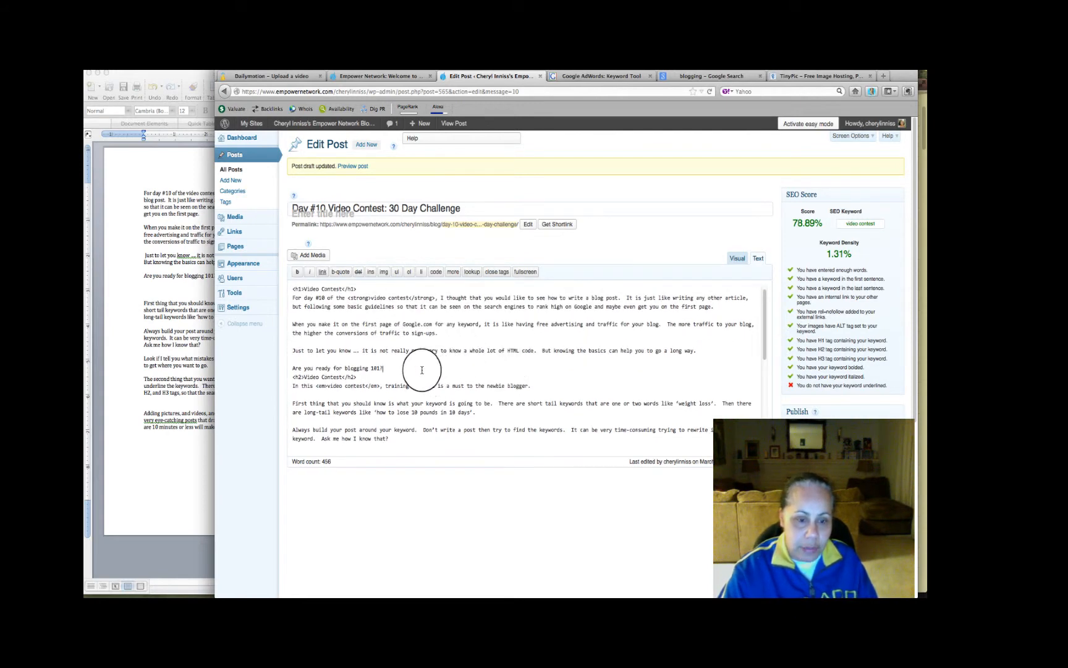
pyautogui.press('Return')
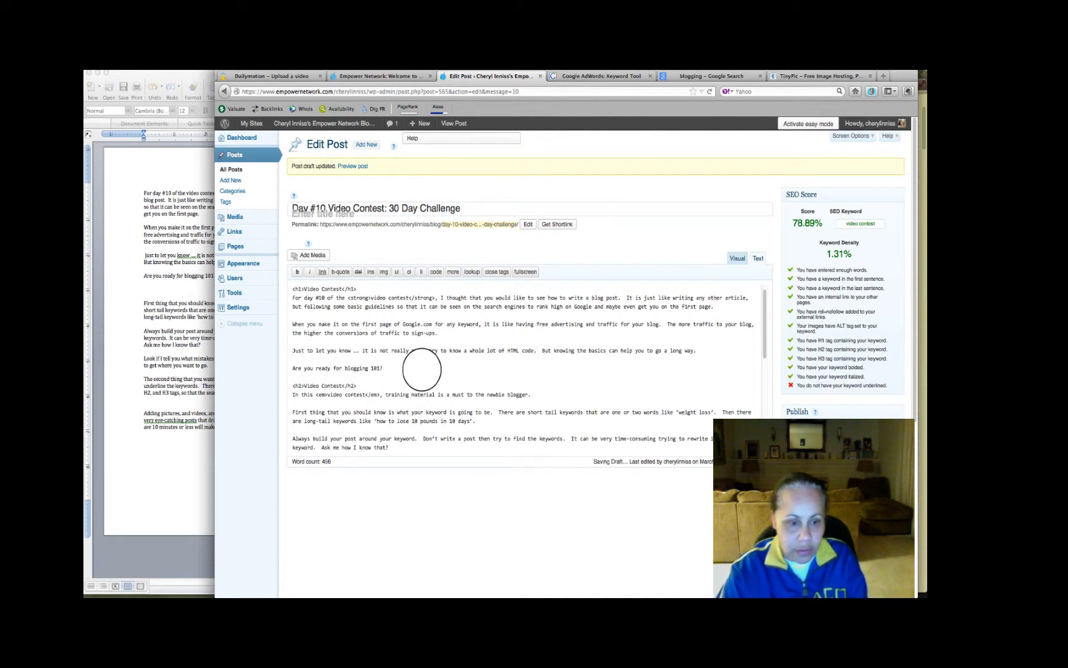
pyautogui.press('Return')
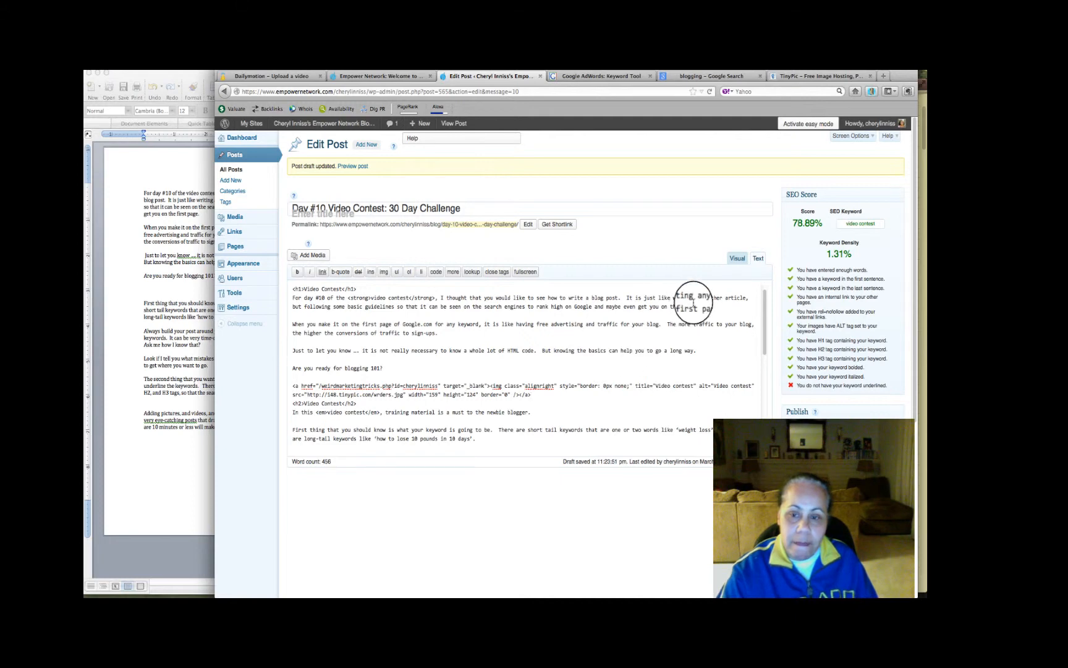
pyautogui.click(738, 258)
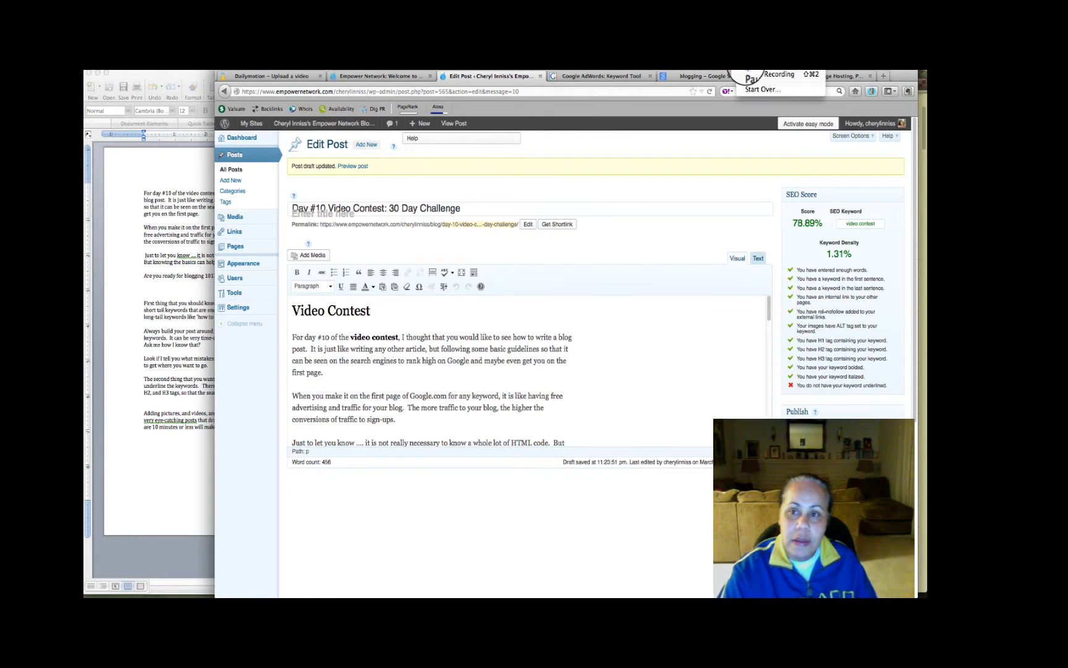
# Switch to TinyPic and upload blogging101.png from the Desktop with the default size, answering the anti-spam challenge
pyautogui.click(815, 76)
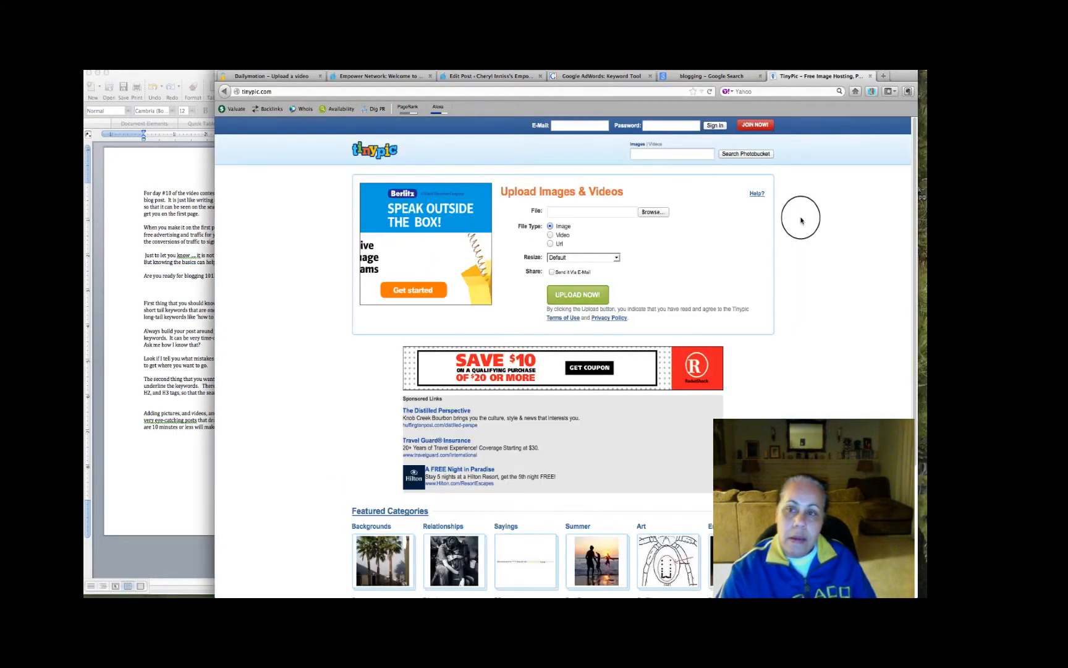
pyautogui.click(648, 216)
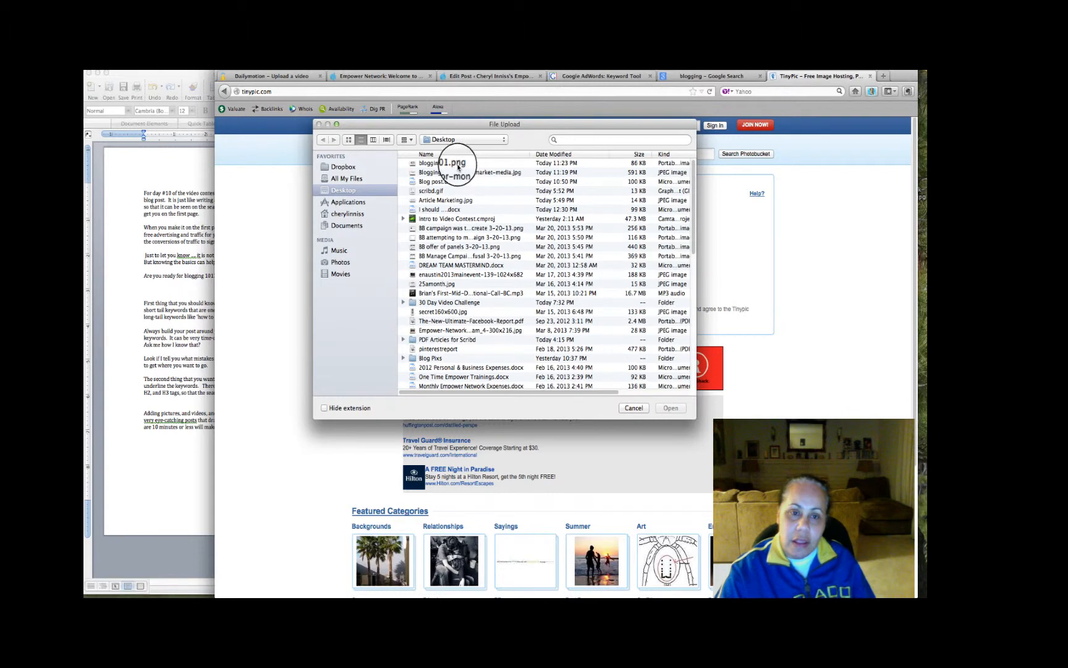
pyautogui.click(457, 165)
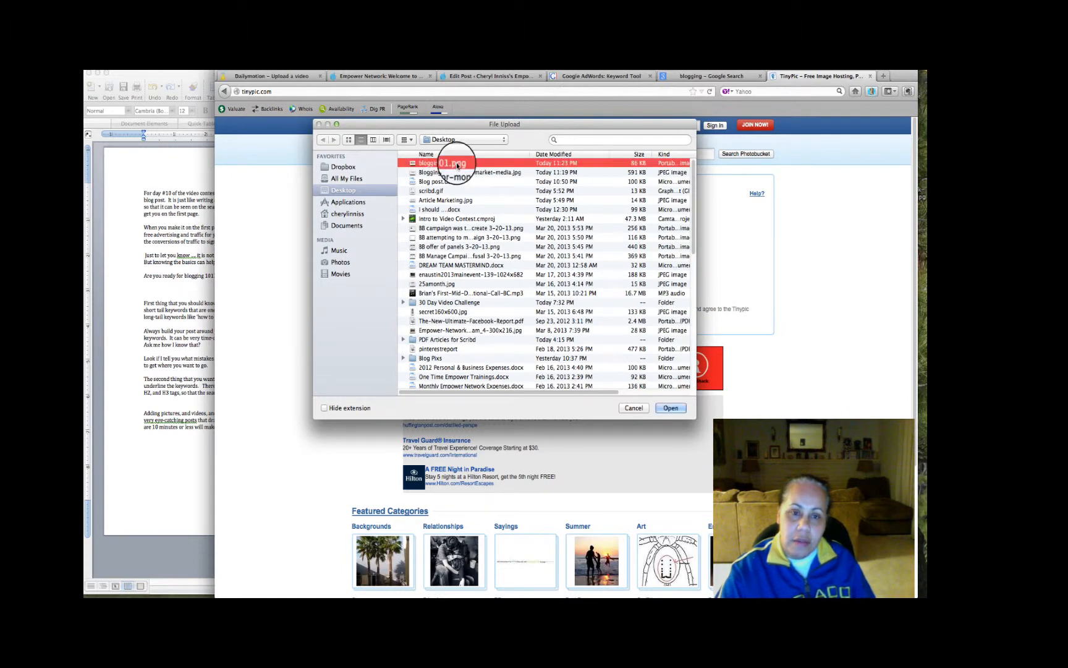
pyautogui.doubleClick(457, 165)
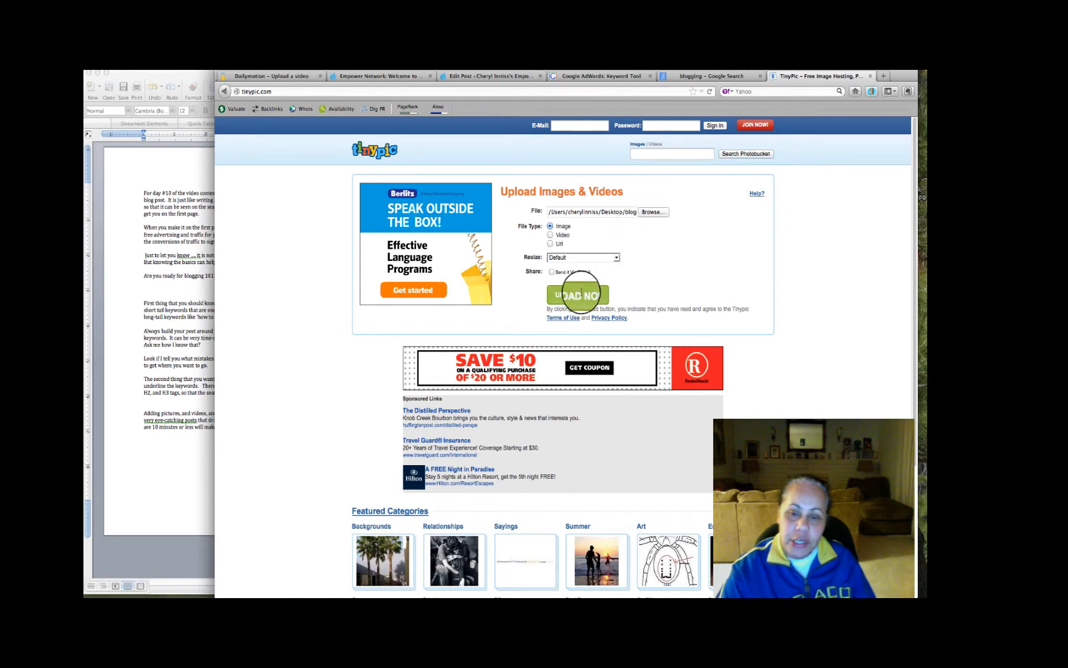
pyautogui.click(582, 295)
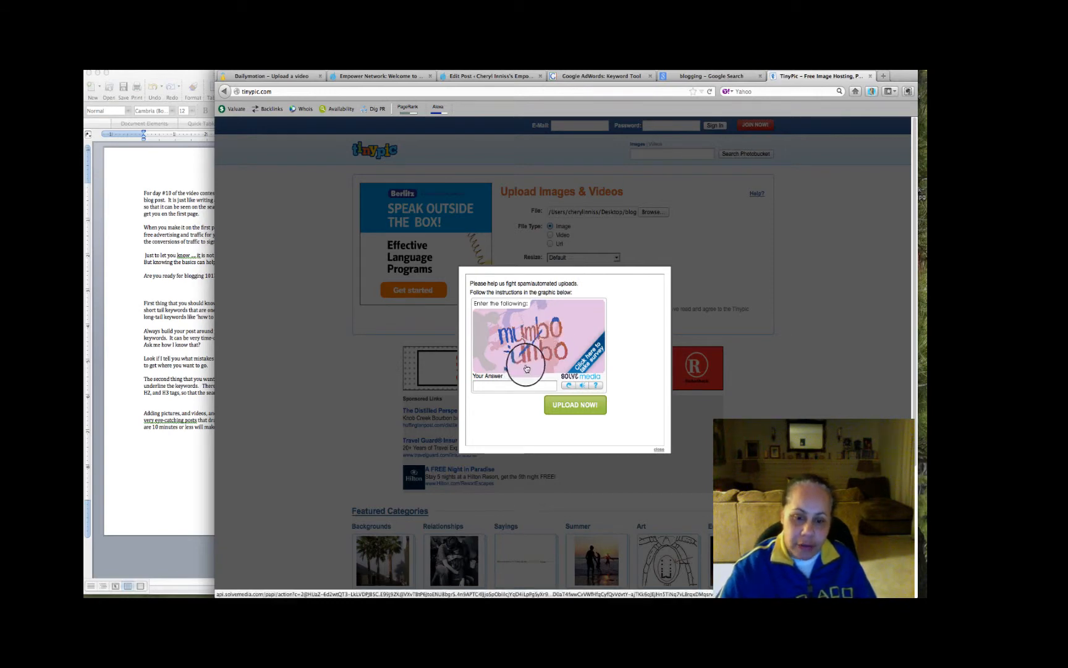
pyautogui.click(520, 391)
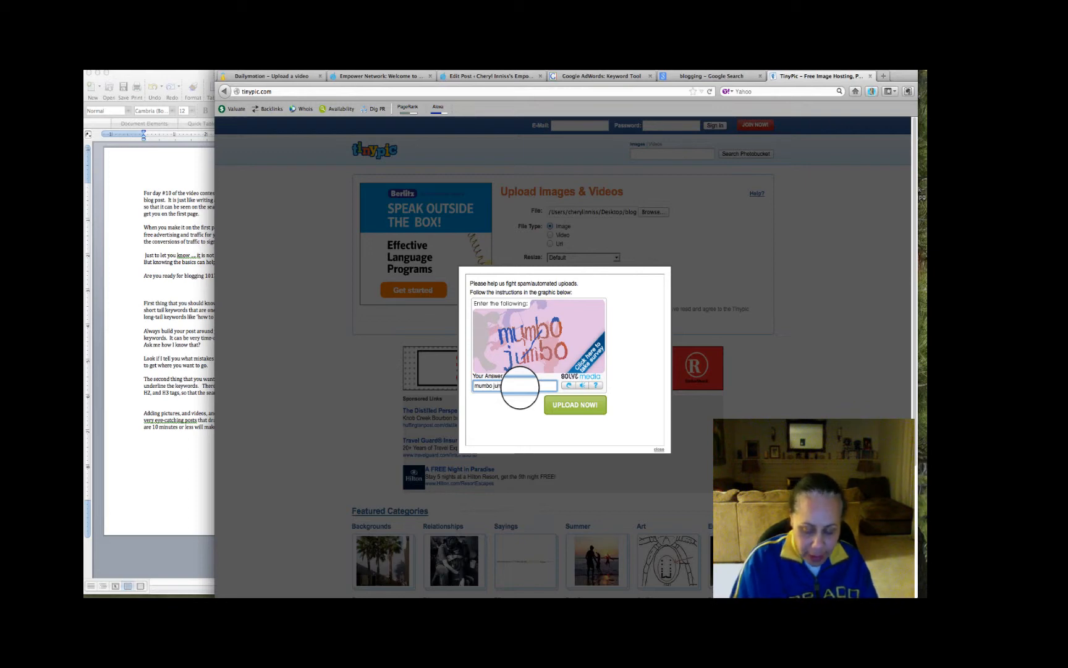
pyautogui.write('mumbo jumbo')
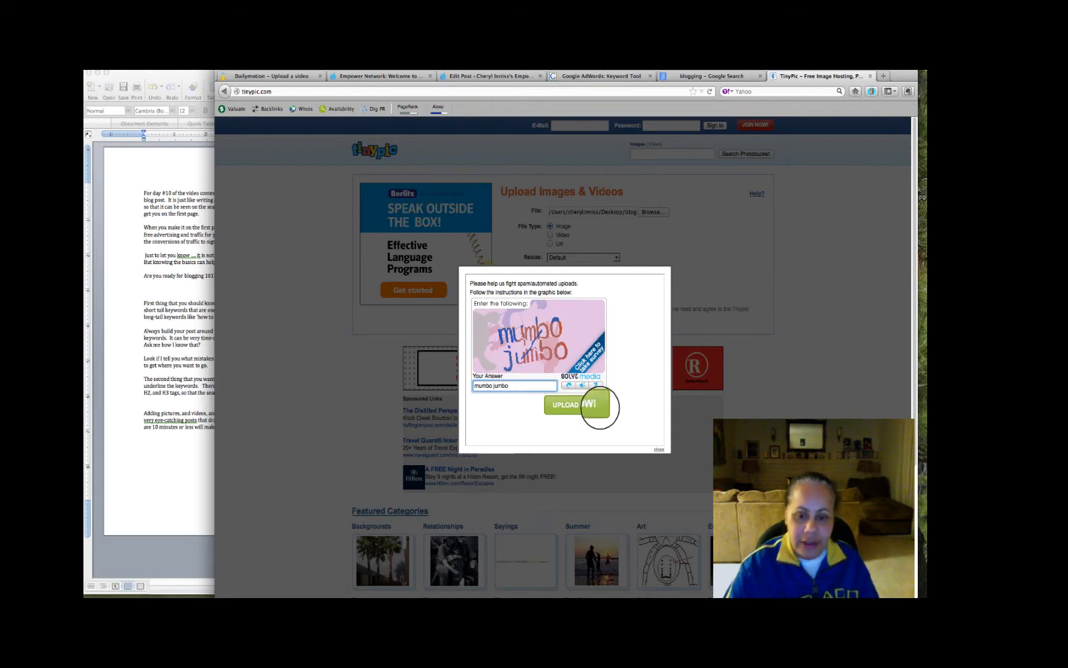
pyautogui.click(601, 411)
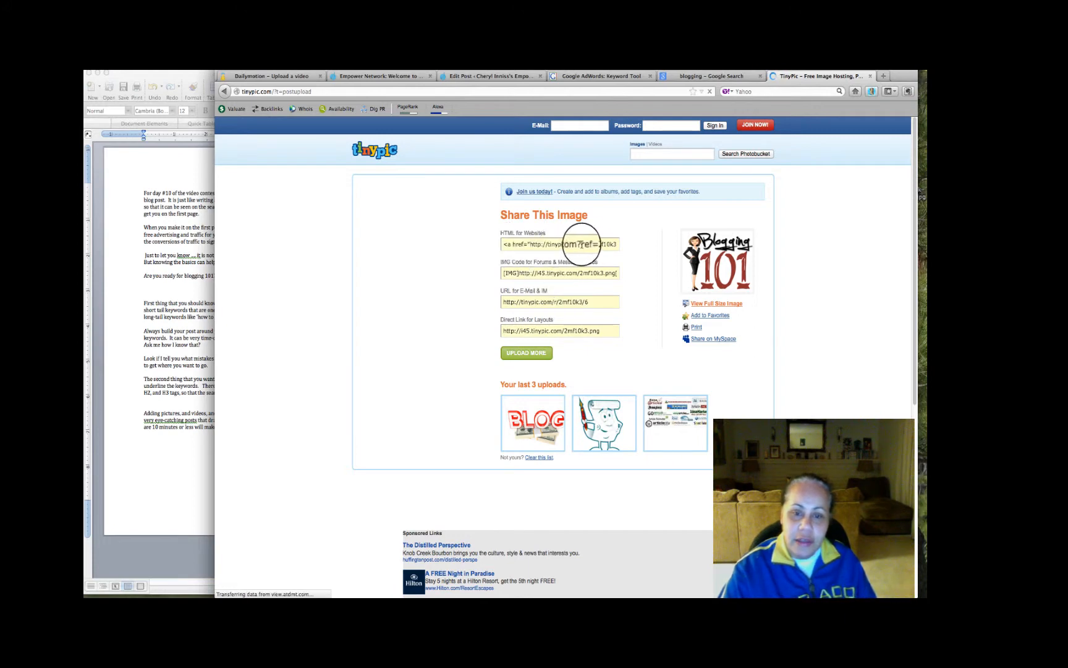
# Copy the uploaded picture's HTML for Websites code and paste it on its own line above the post's h1 Video Contest heading code
pyautogui.click(580, 244)
pyautogui.press('super+c')
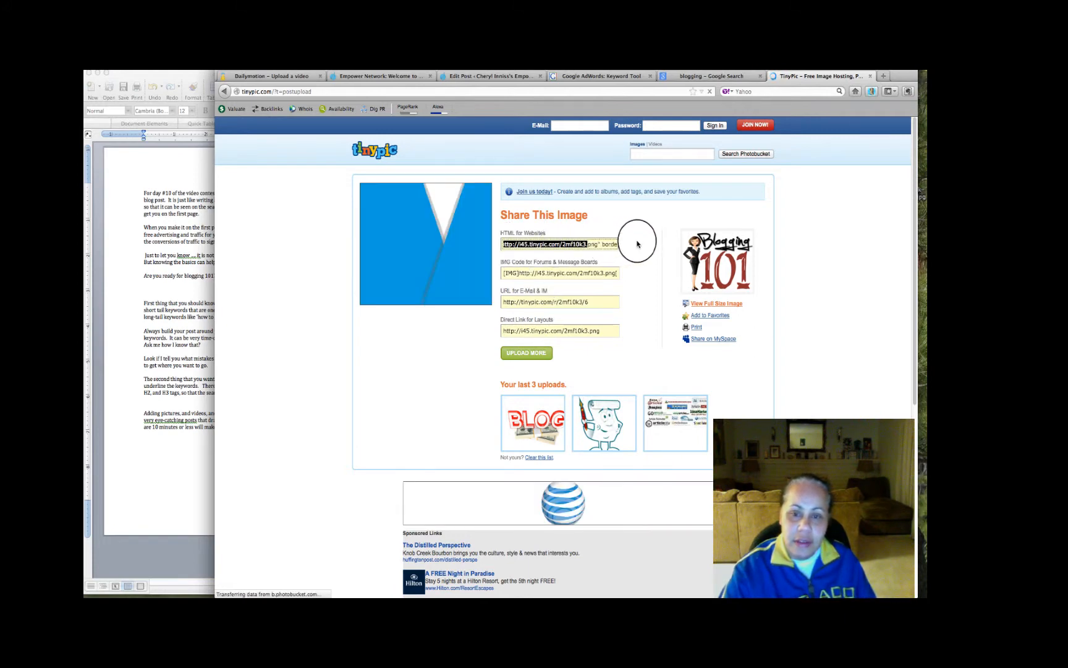
pyautogui.moveTo(637, 243); pyautogui.dragTo(637, 245)
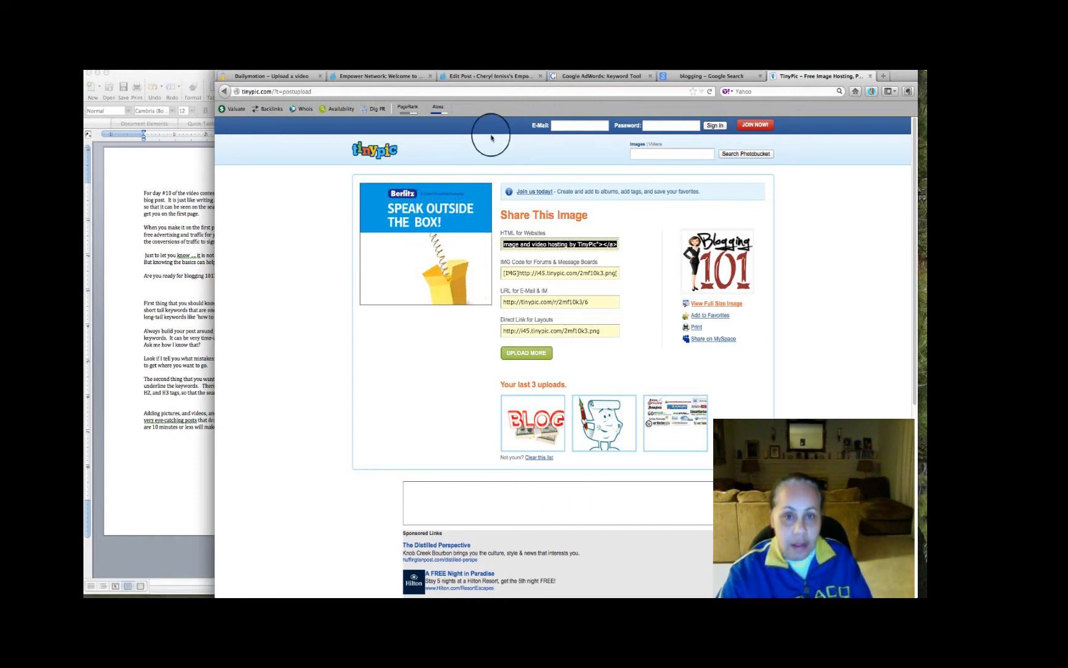
pyautogui.click(489, 77)
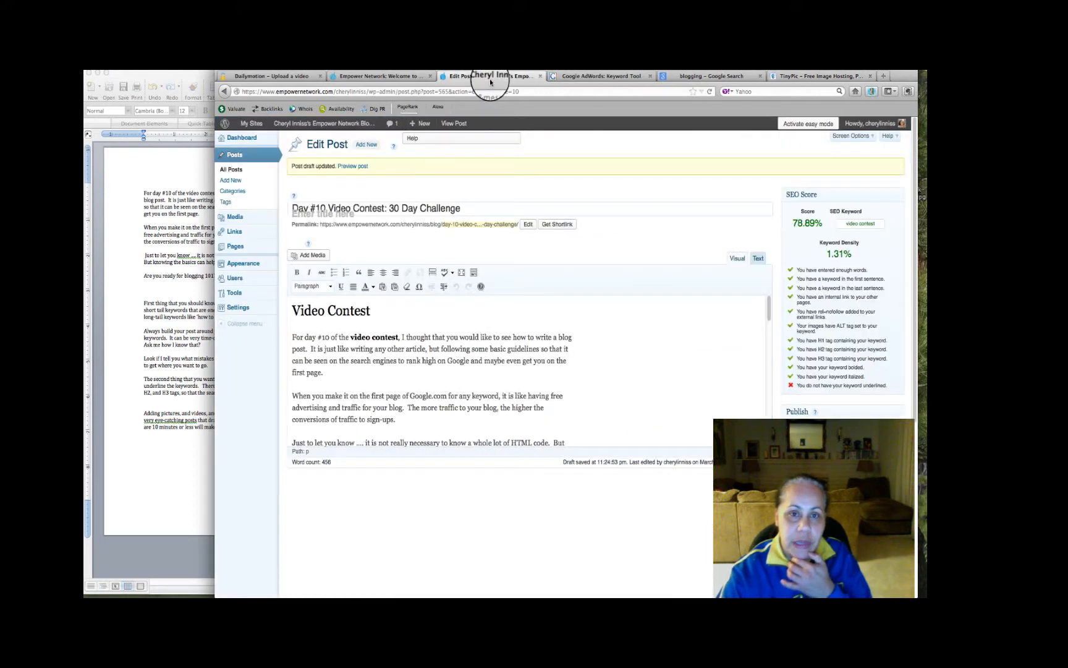
pyautogui.click(760, 262)
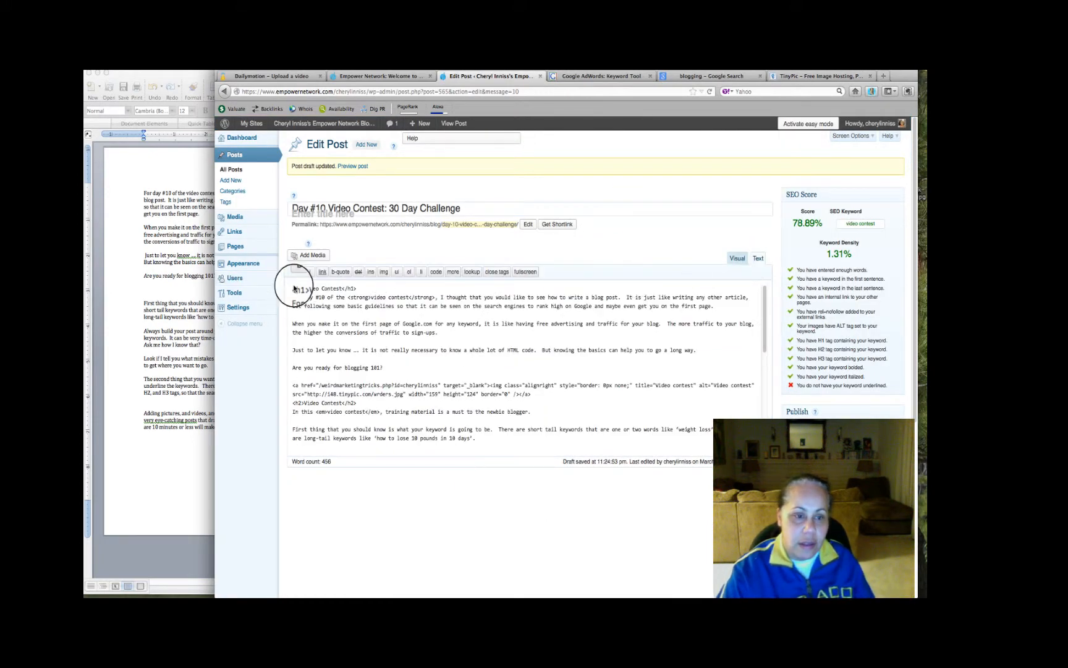
pyautogui.press('Return')
pyautogui.press('Return')
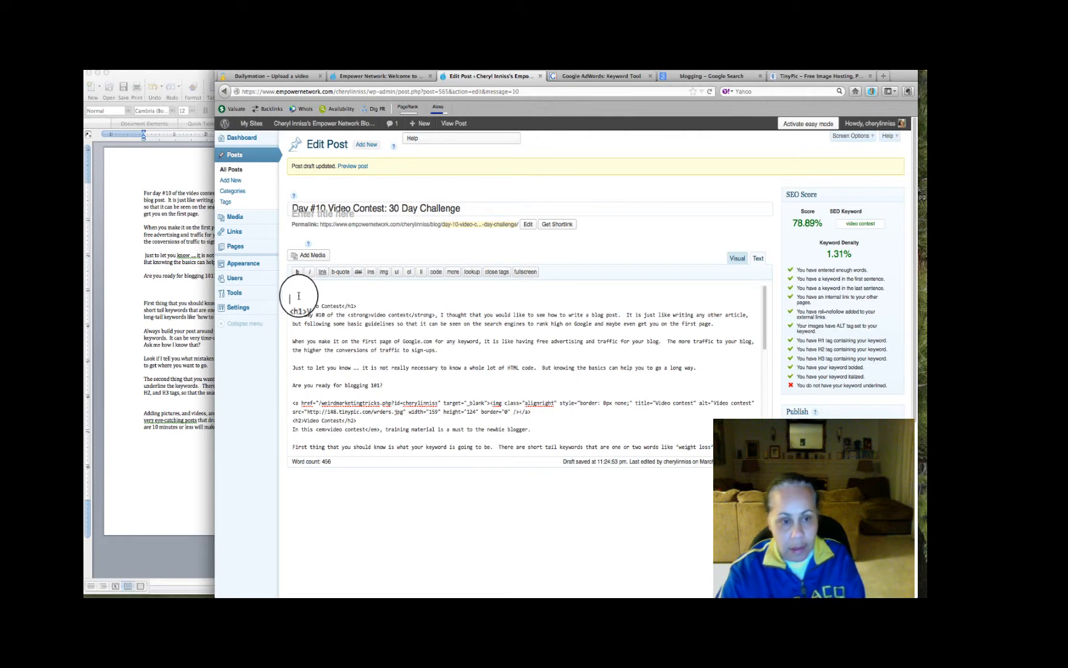
pyautogui.press('BackSpace')
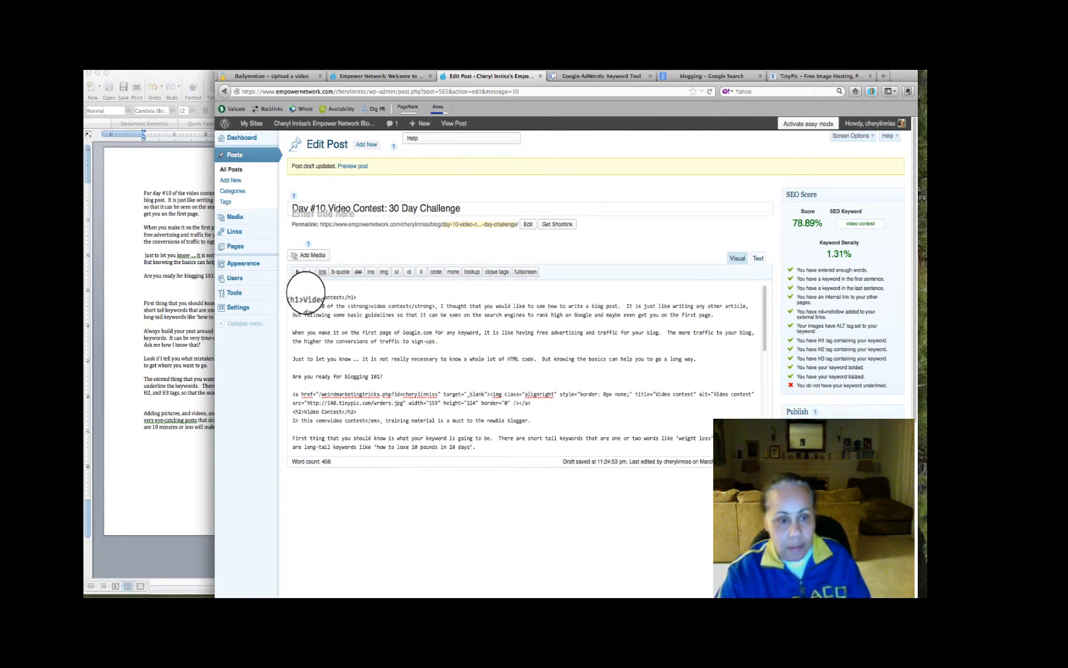
pyautogui.press('super+v')
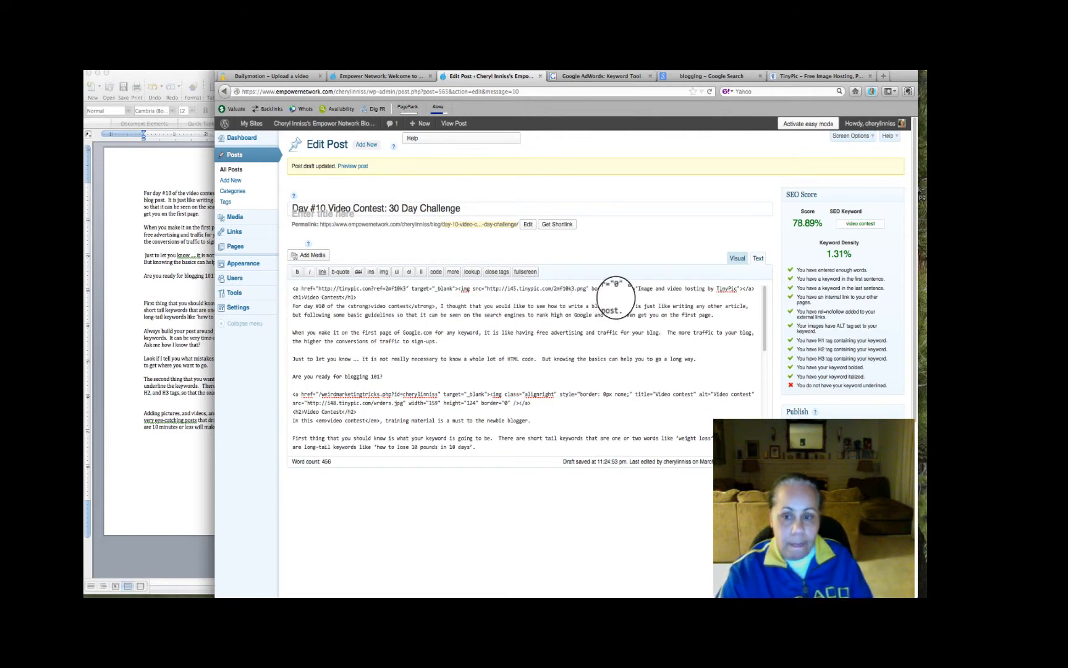
# Return to visual editing and align the Blogging 101 picture to the right of the text
pyautogui.click(737, 258)
pyautogui.click(426, 341)
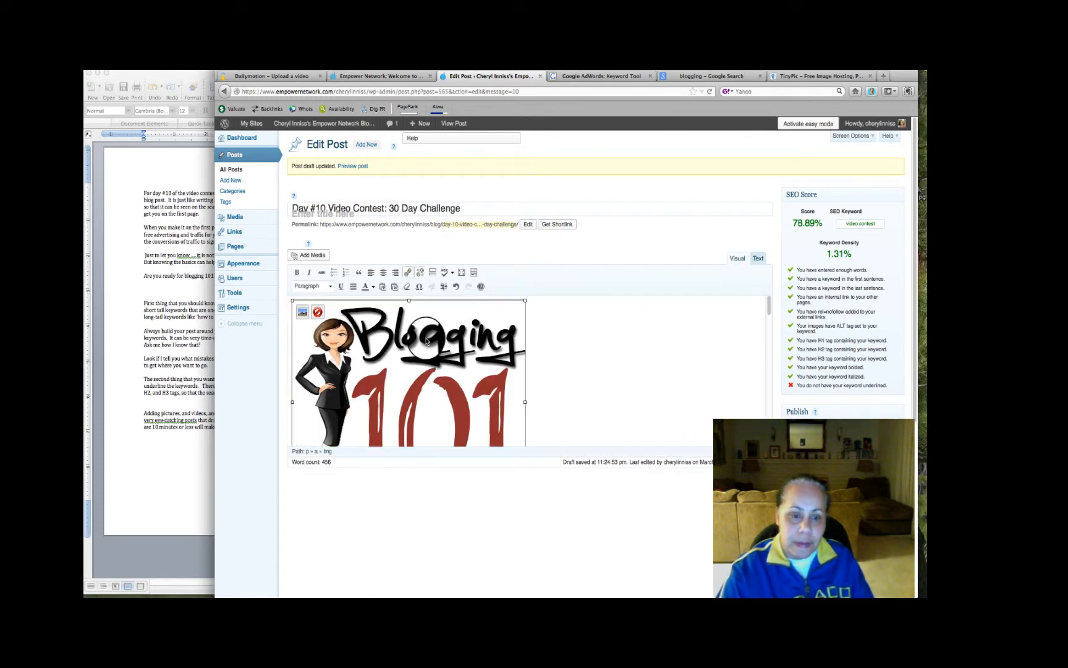
pyautogui.click(395, 274)
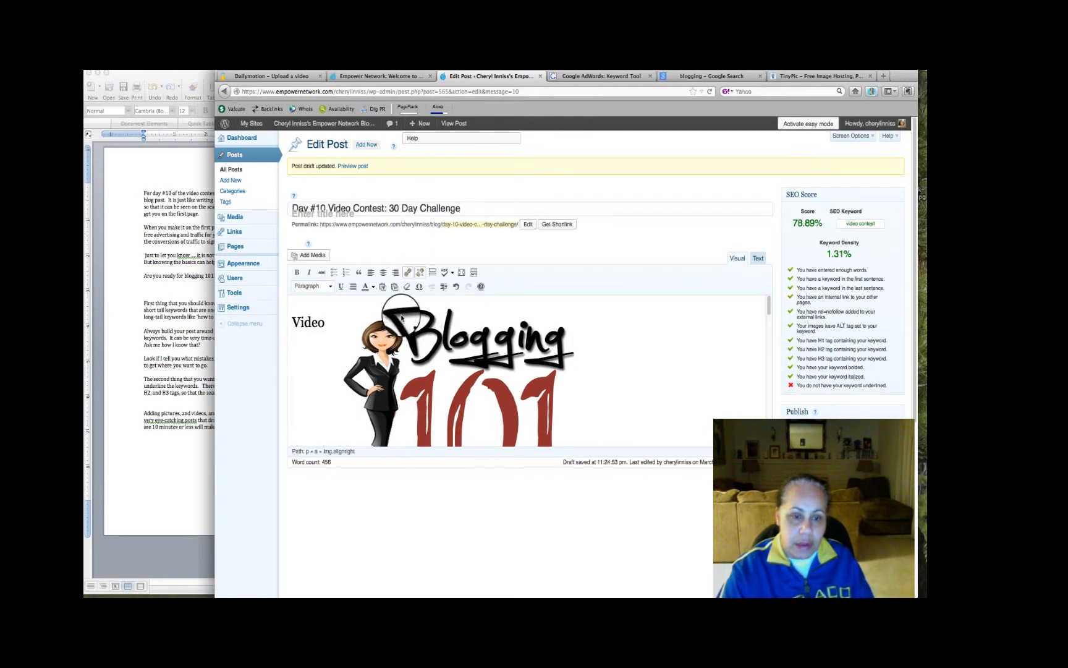
# Set both the alternative text and the title of the Blogging 101 picture to "Video contest"
pyautogui.click(387, 335)
pyautogui.click(356, 315)
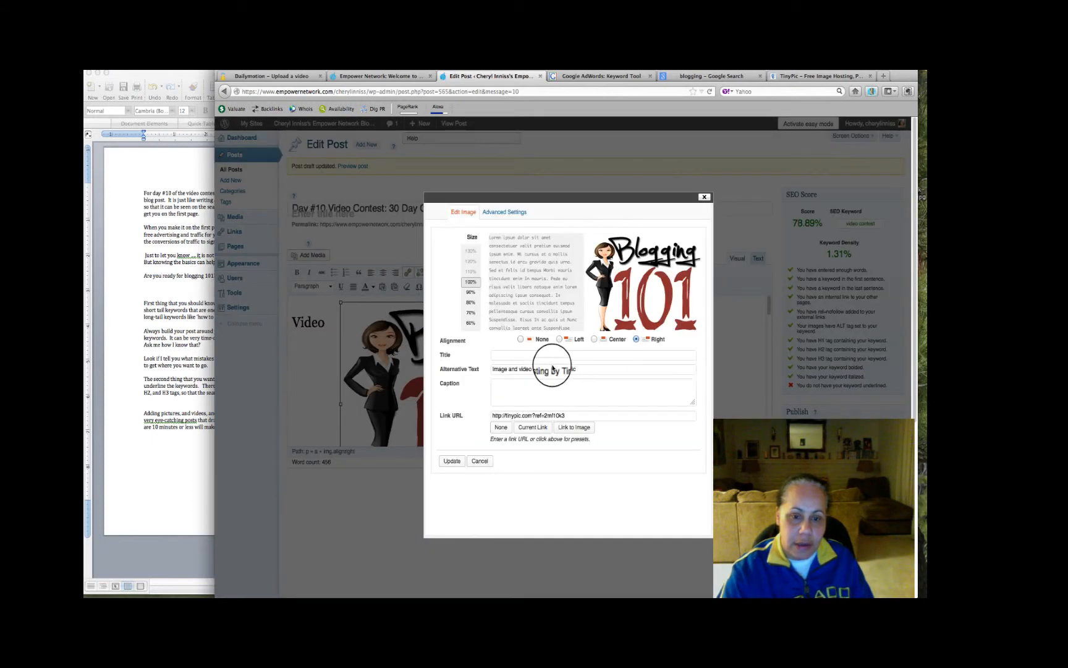
pyautogui.moveTo(577, 371); pyautogui.dragTo(486, 361)
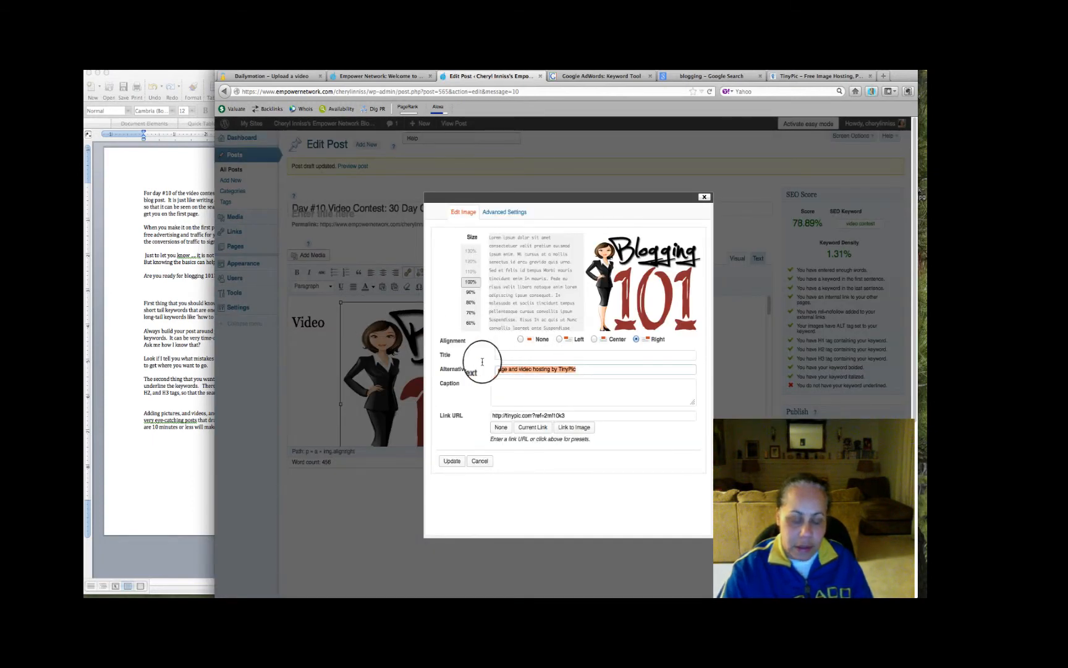
pyautogui.write('v')
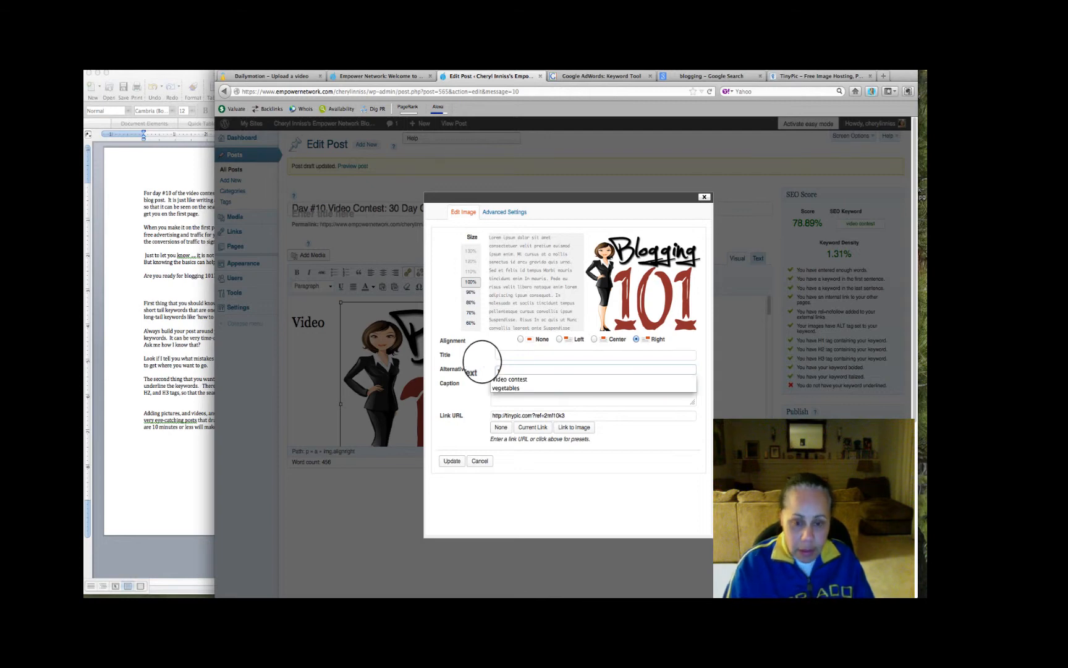
pyautogui.click(492, 379)
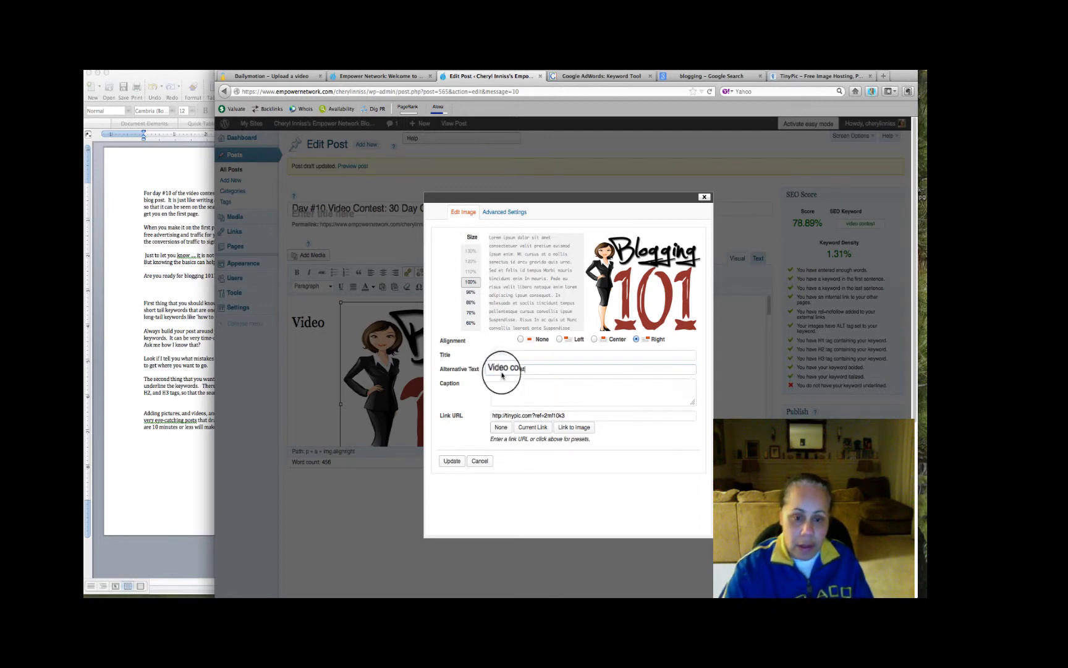
pyautogui.click(504, 357)
pyautogui.write('v')
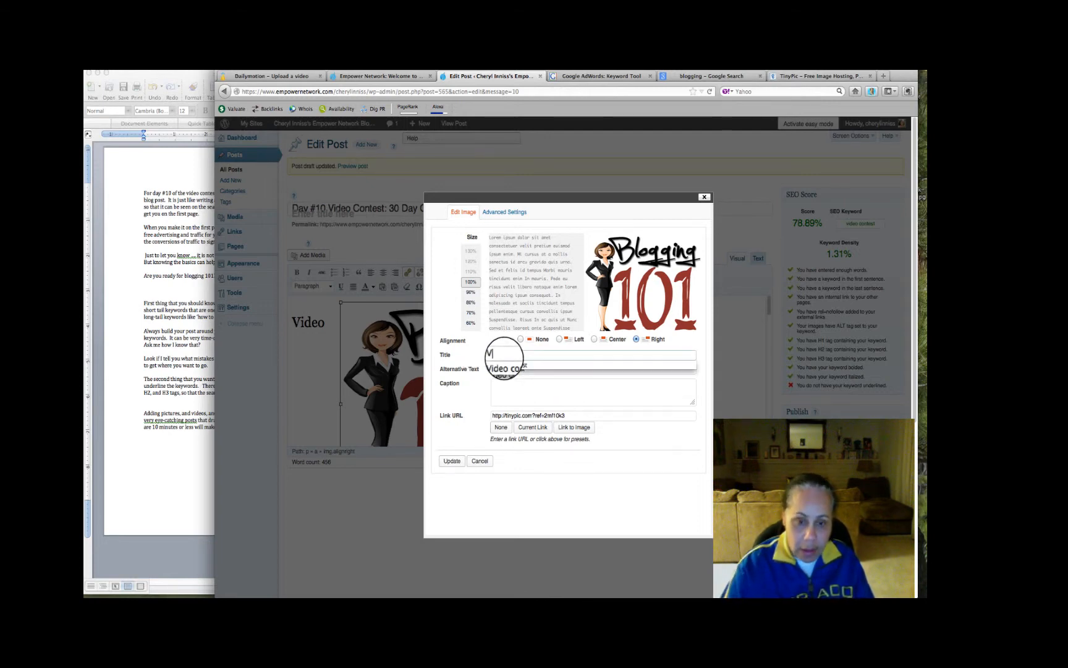
pyautogui.click(507, 369)
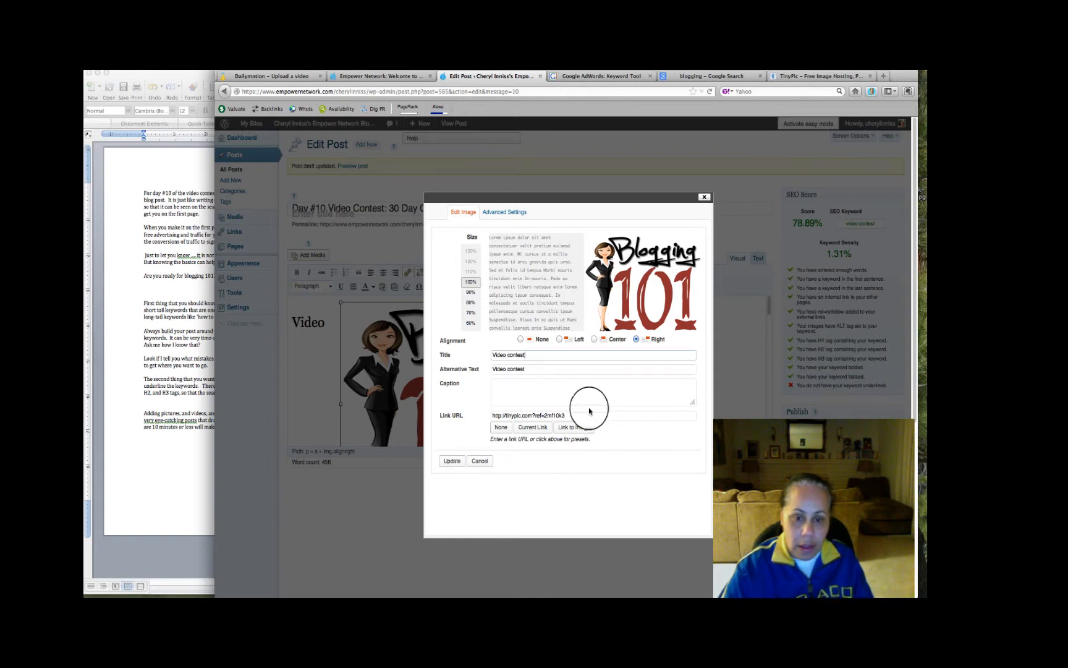
pyautogui.tripleClick(553, 416)
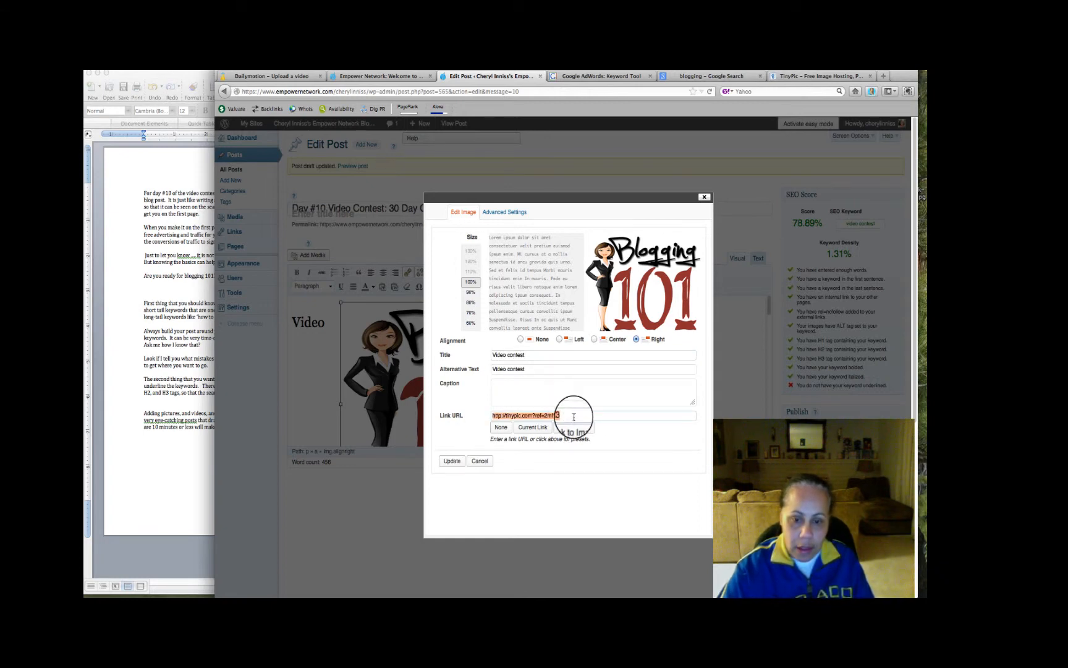
pyautogui.write('h')
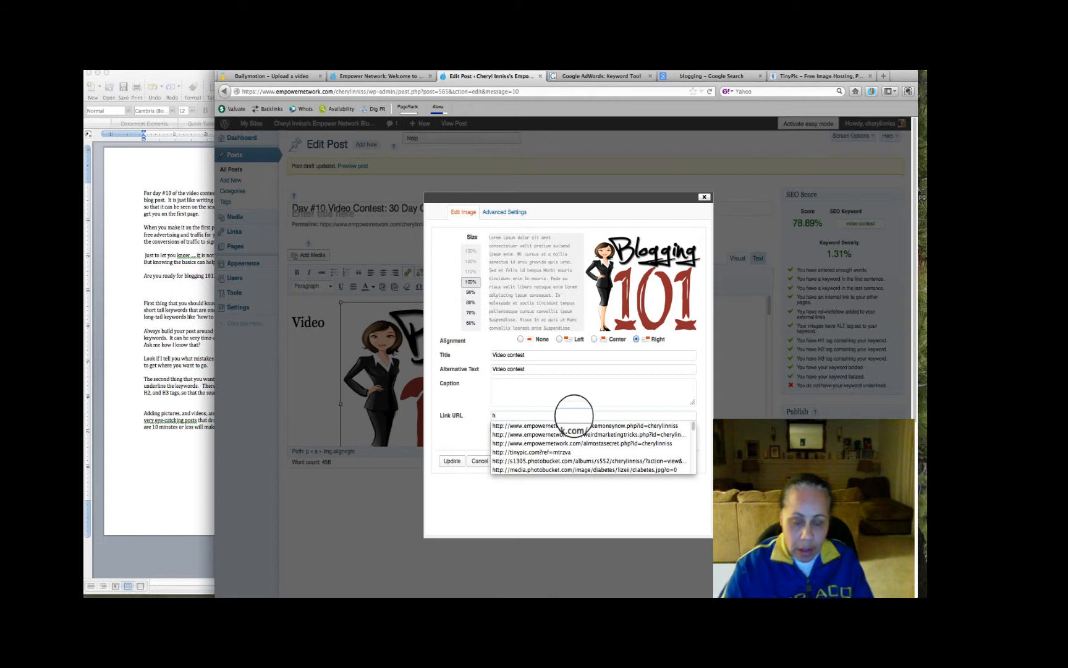
pyautogui.scroll(-5, 612, 453)
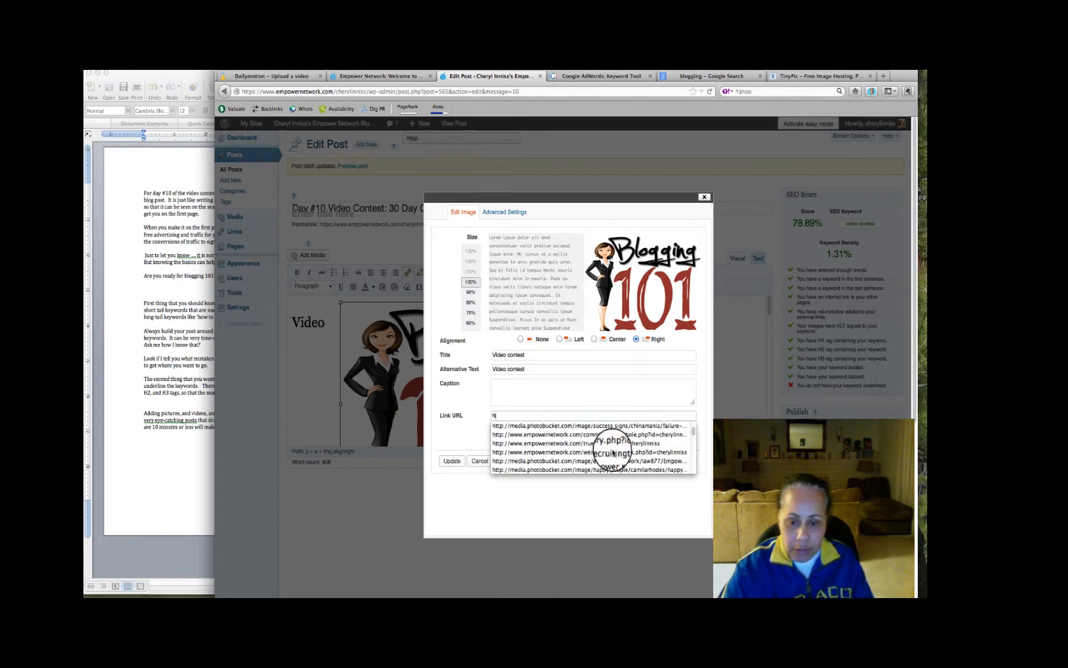
pyautogui.click(589, 427)
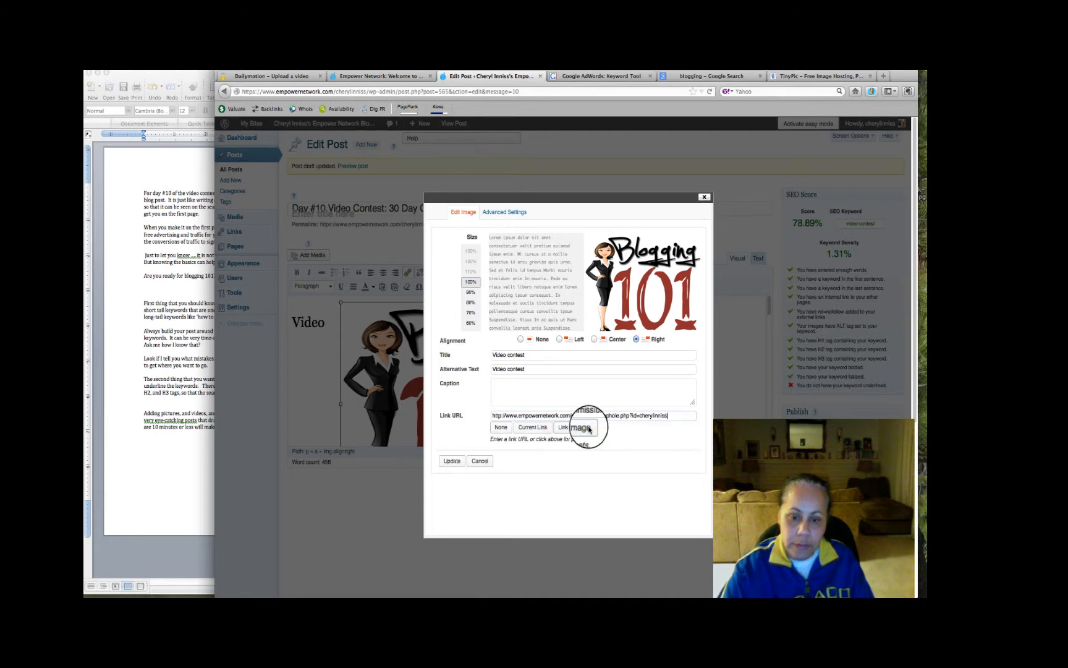
pyautogui.click(456, 459)
# Resize the Blogging 101 picture to width 400 and height 250 in the post's HTML code, and return to visual editing
pyautogui.click(405, 332)
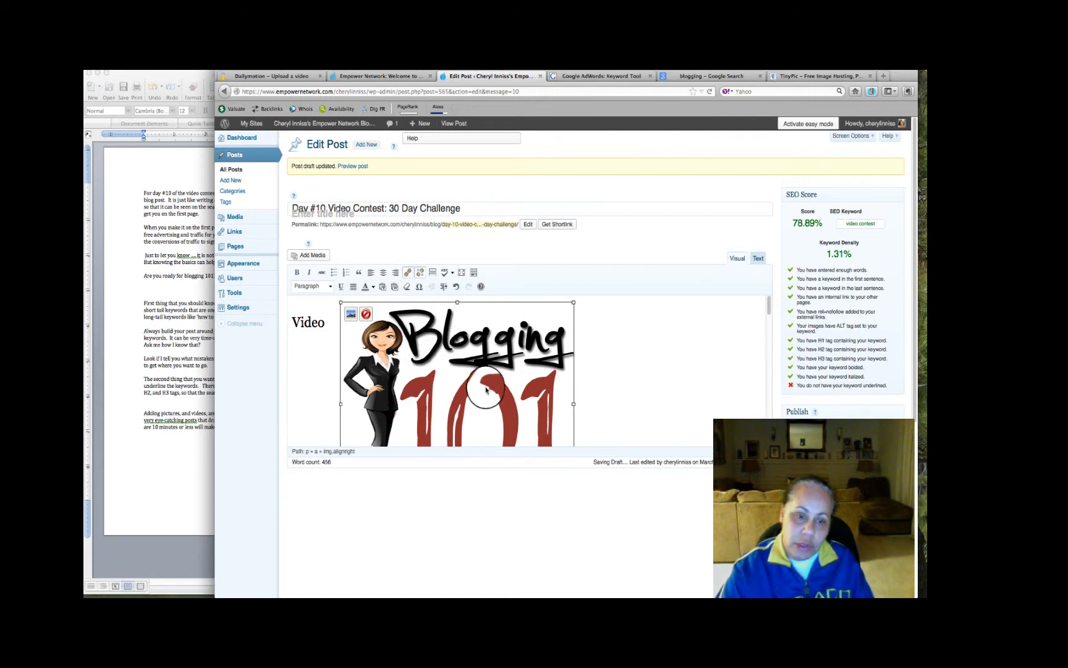
pyautogui.click(758, 258)
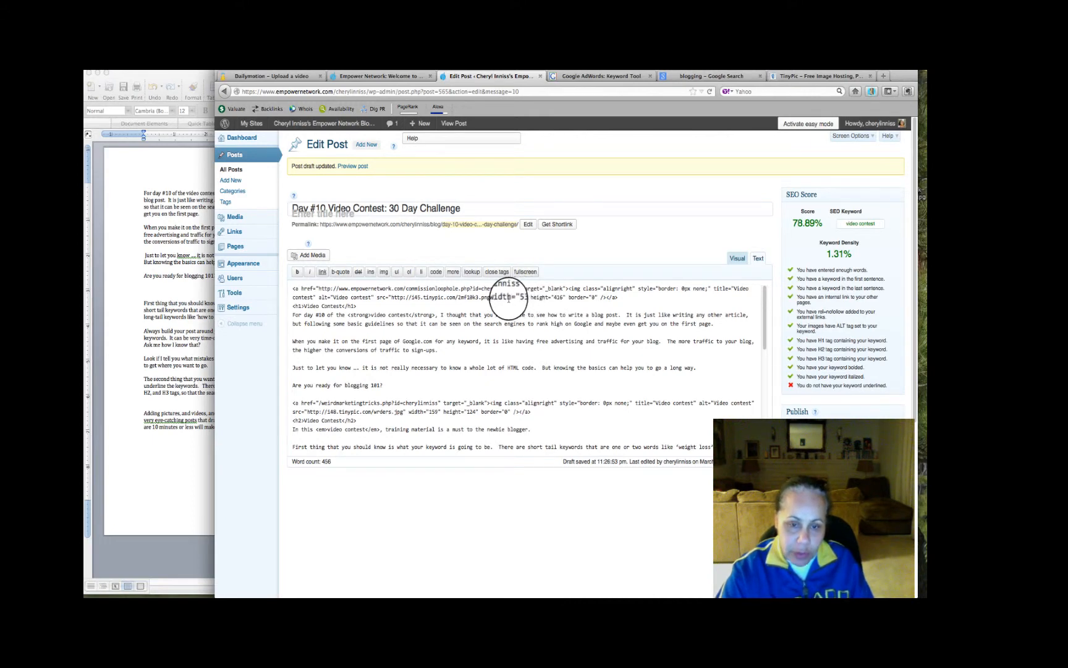
pyautogui.click(522, 298)
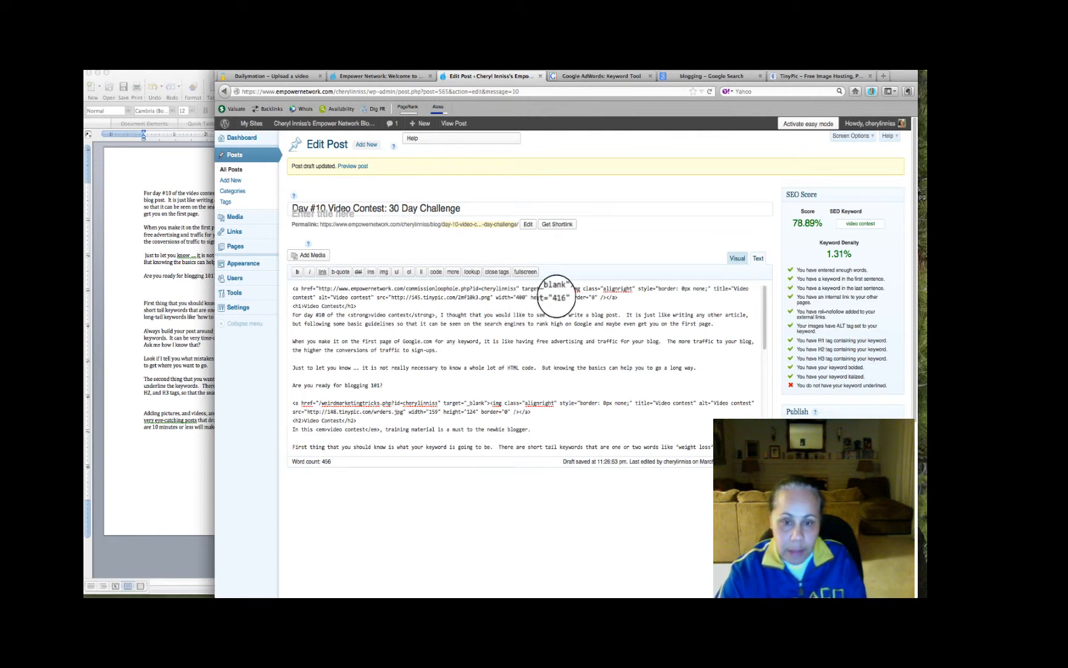
pyautogui.doubleClick(558, 297)
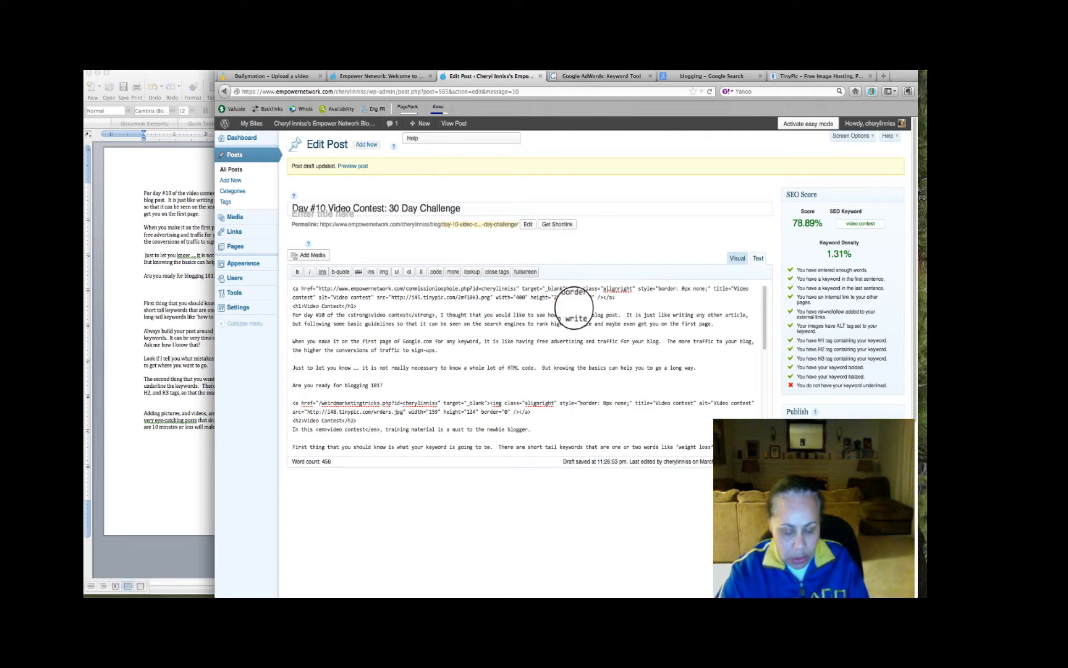
pyautogui.click(734, 259)
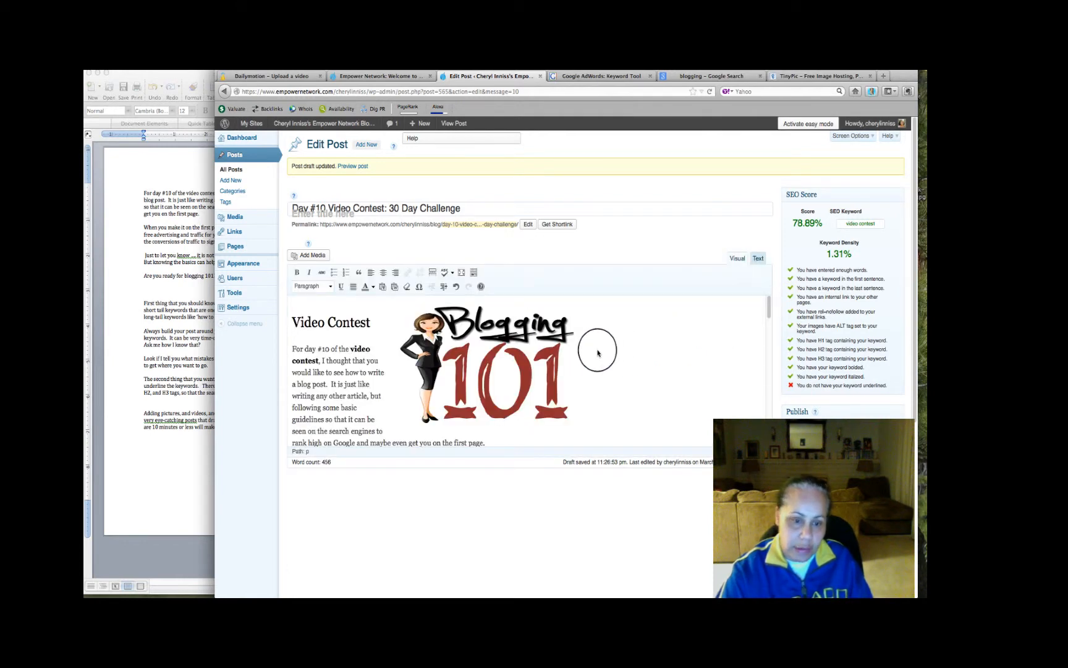
# Remove the empty space above the first Video Contest title and format the title as Heading 1 again
pyautogui.scroll(-3, 598, 353)
pyautogui.scroll(3, 598, 353)
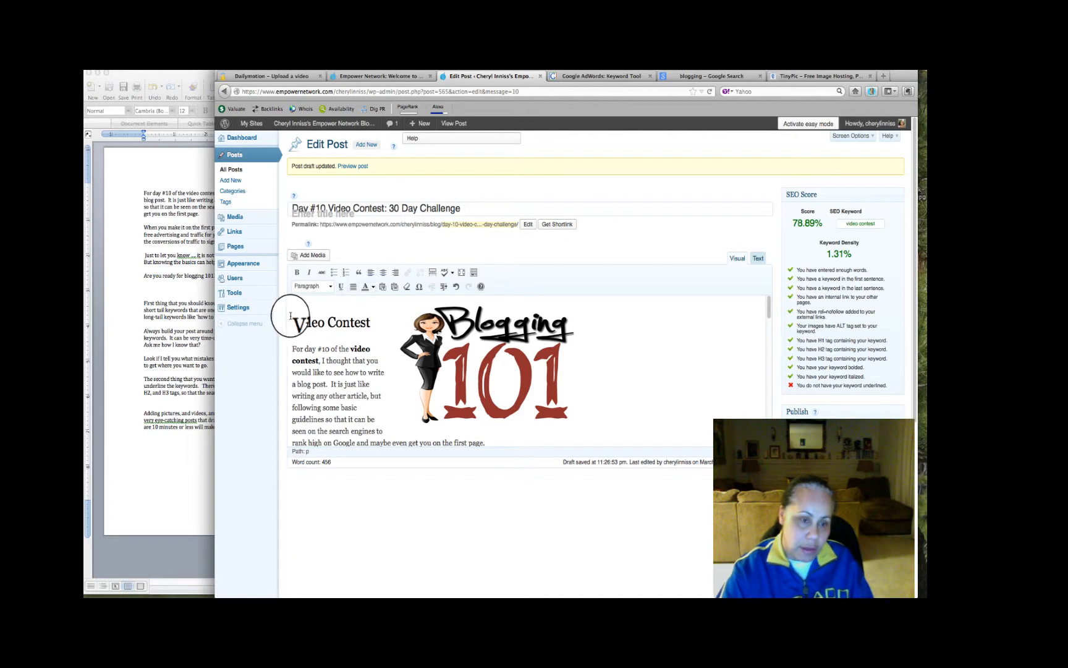
pyautogui.press('BackSpace')
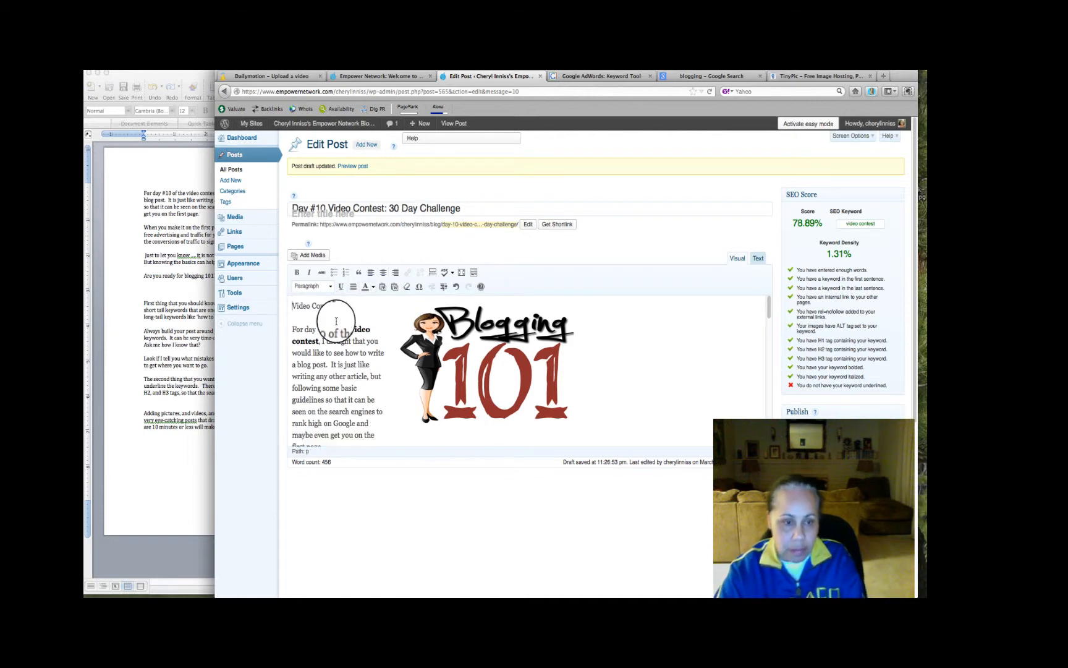
pyautogui.moveTo(340, 306); pyautogui.dragTo(286, 303)
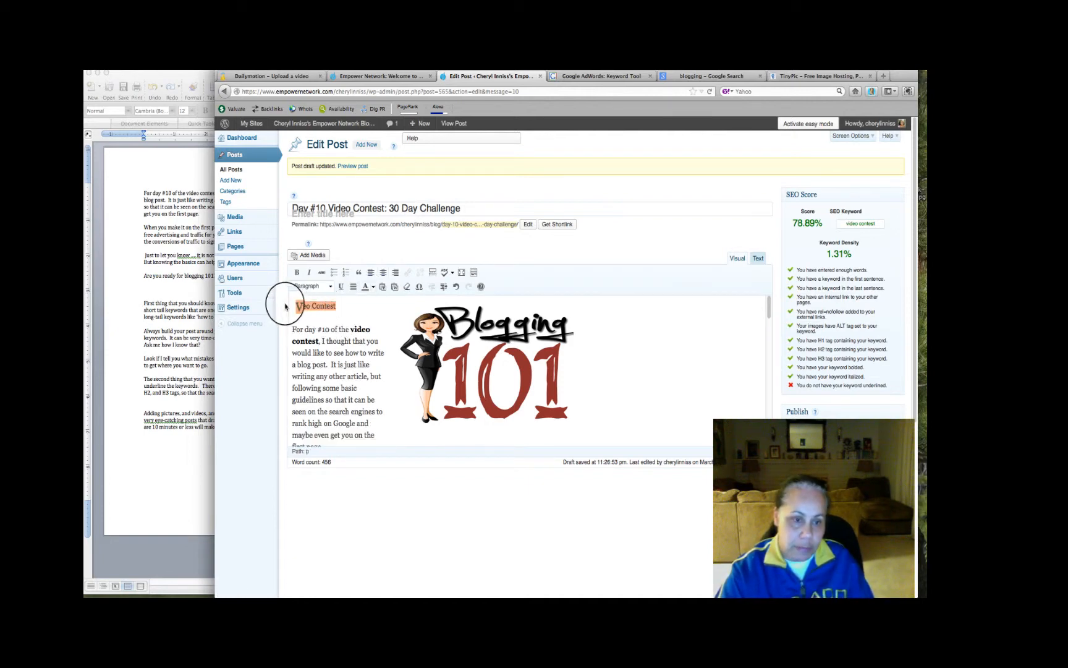
pyautogui.click(330, 287)
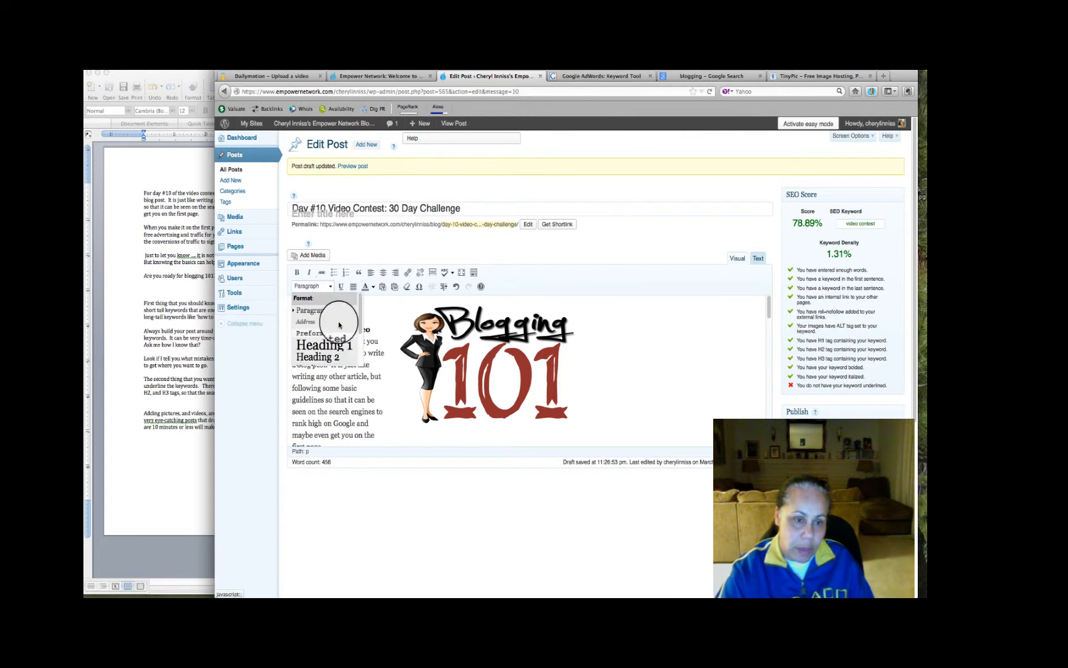
pyautogui.click(344, 351)
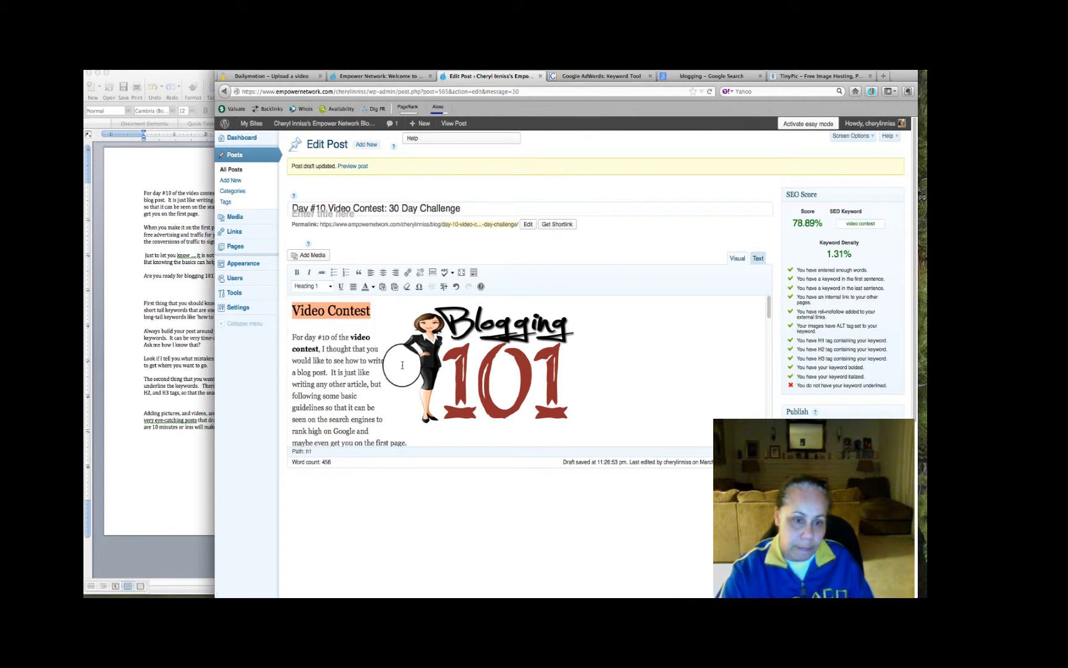
# Copy the Make Money Now makemoneynow.php anchor tag from the Empower Network Coded Links note in Notes, and return to the blog post
pyautogui.scroll(-5, 395, 367)
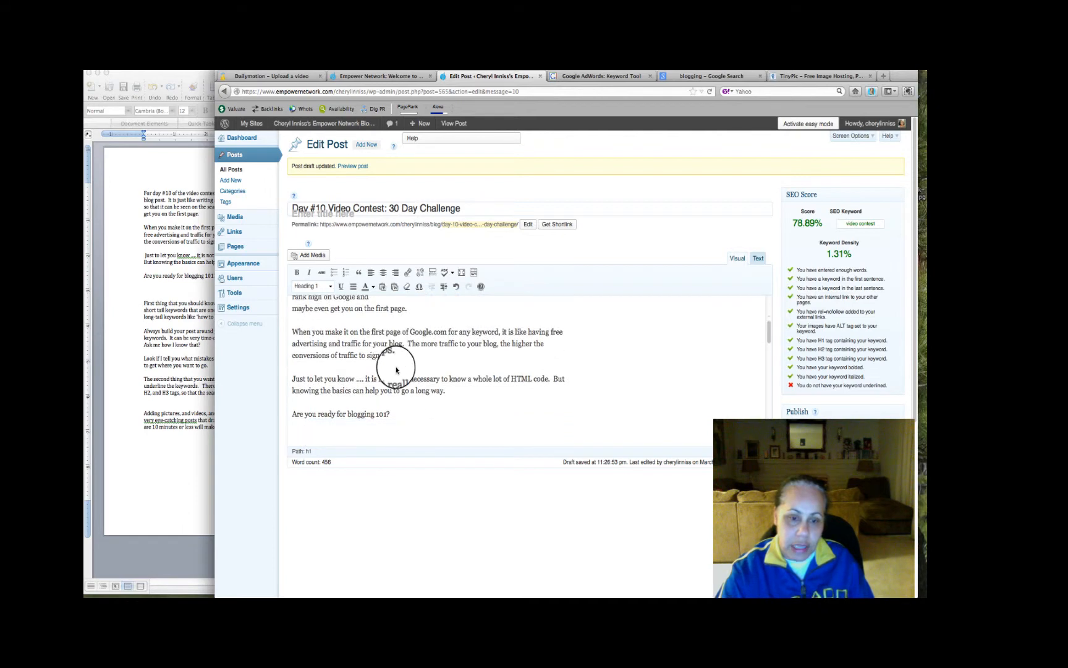
pyautogui.scroll(-4, 398, 369)
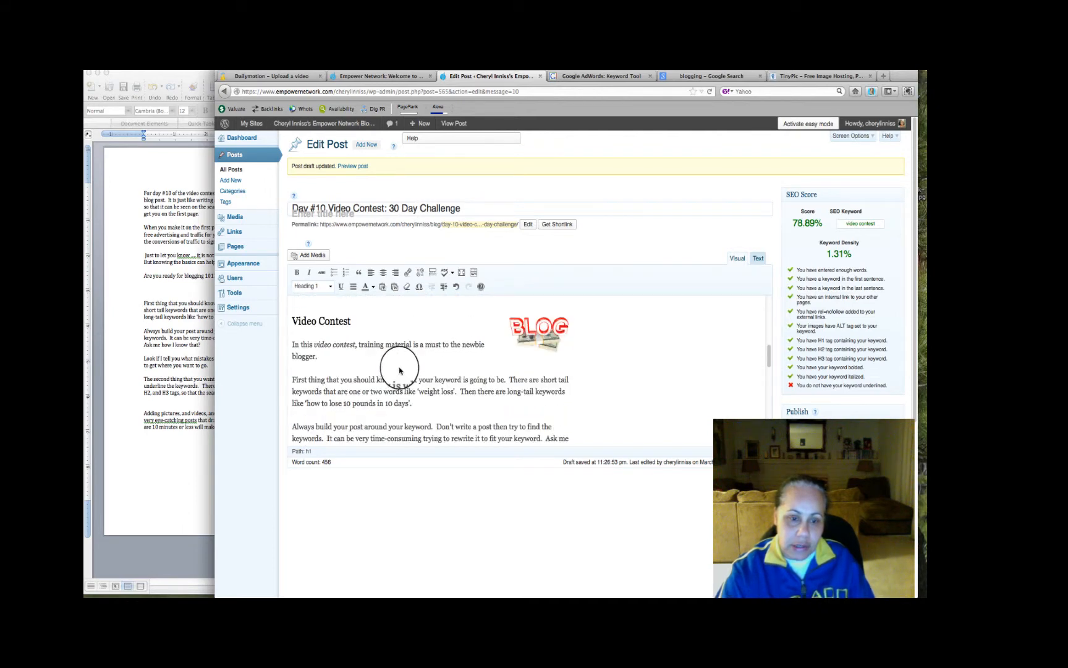
pyautogui.scroll(-4, 399, 370)
pyautogui.scroll(-3, 399, 370)
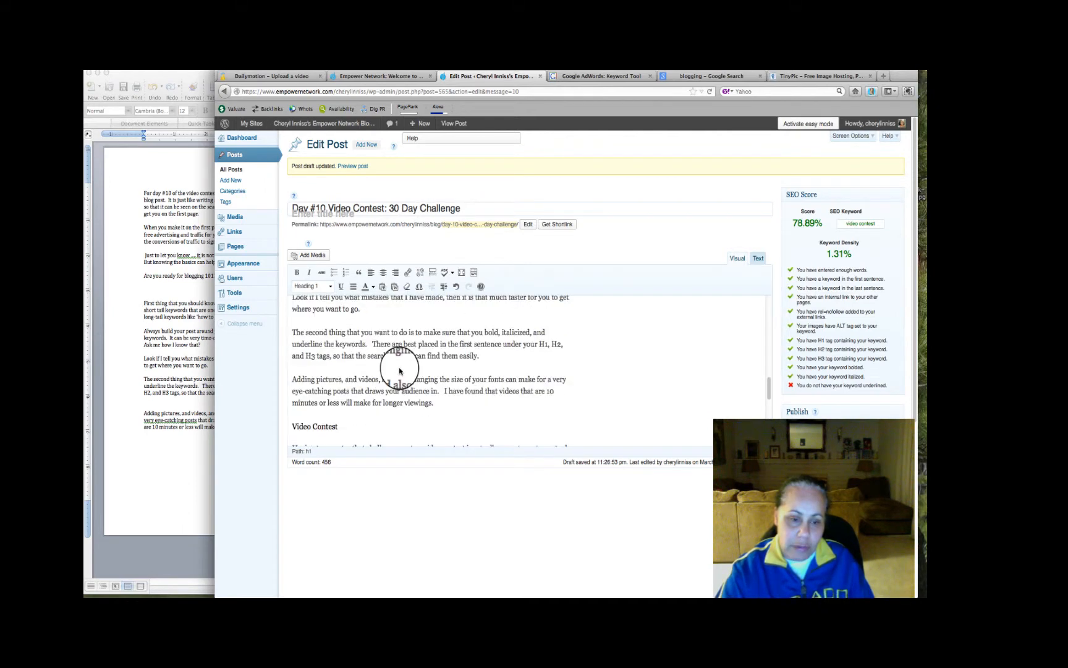
pyautogui.scroll(-10, 400, 370)
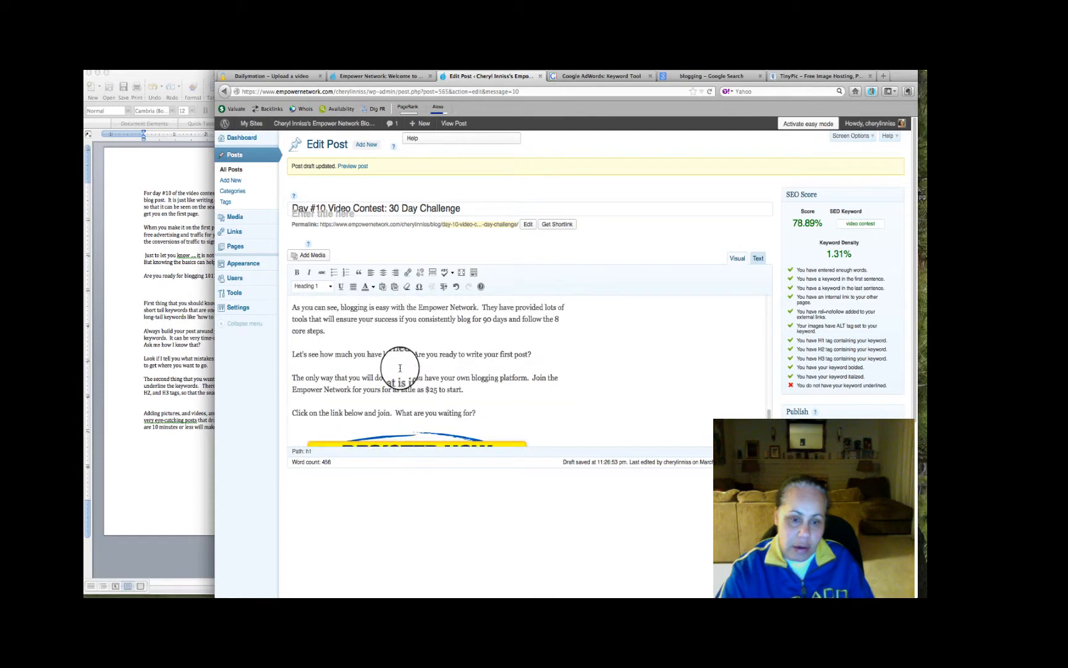
pyautogui.scroll(2, 399, 370)
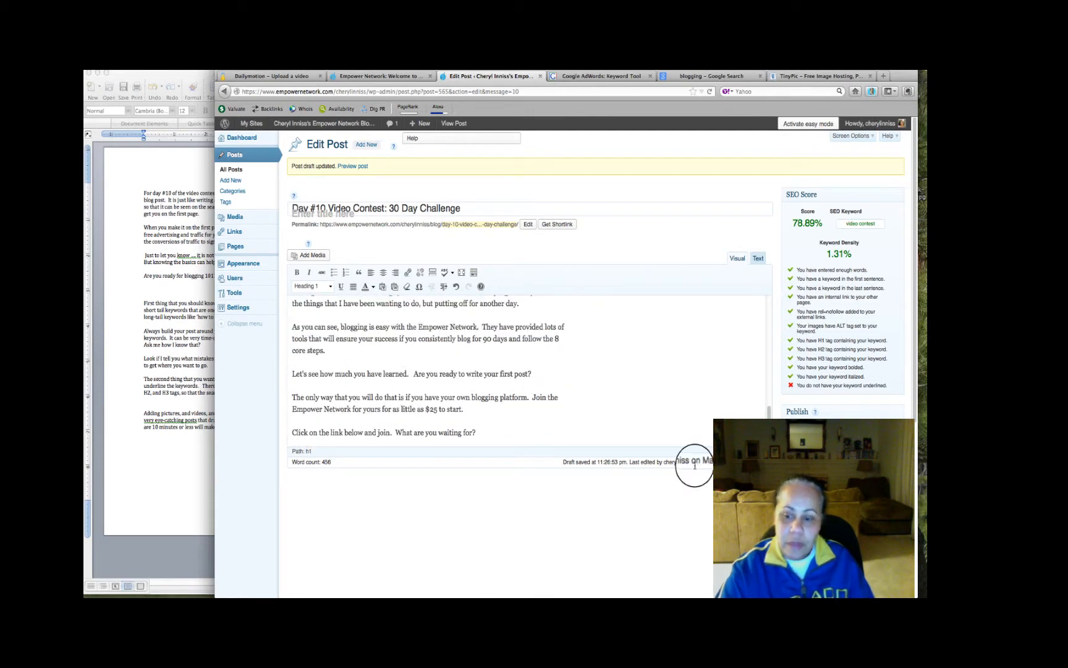
pyautogui.click(888, 595)
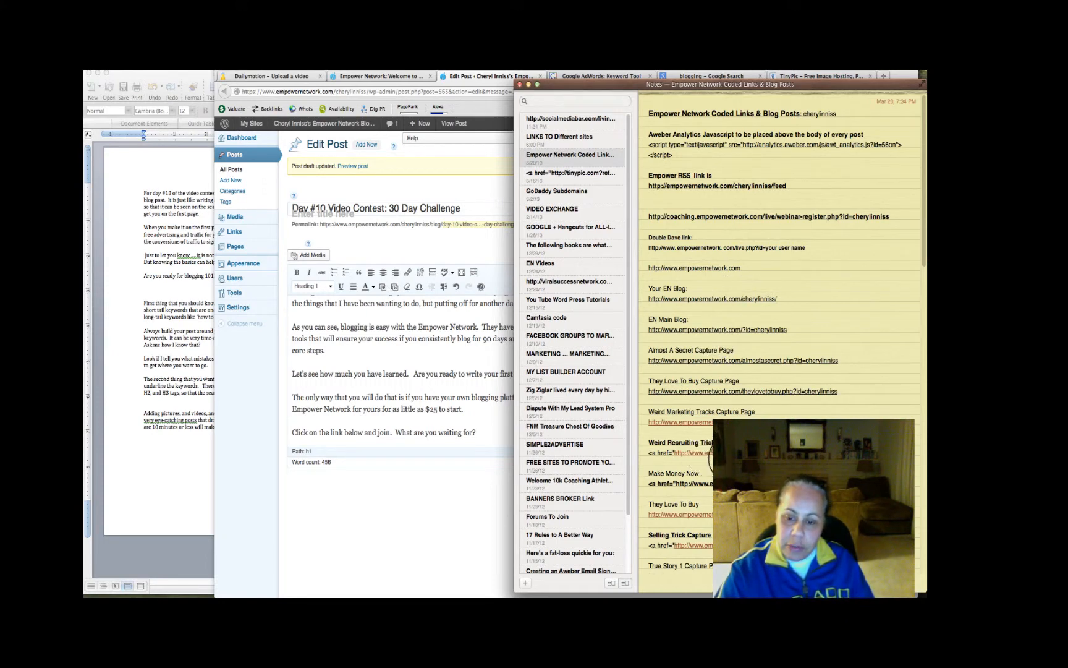
pyautogui.scroll(-3, 704, 458)
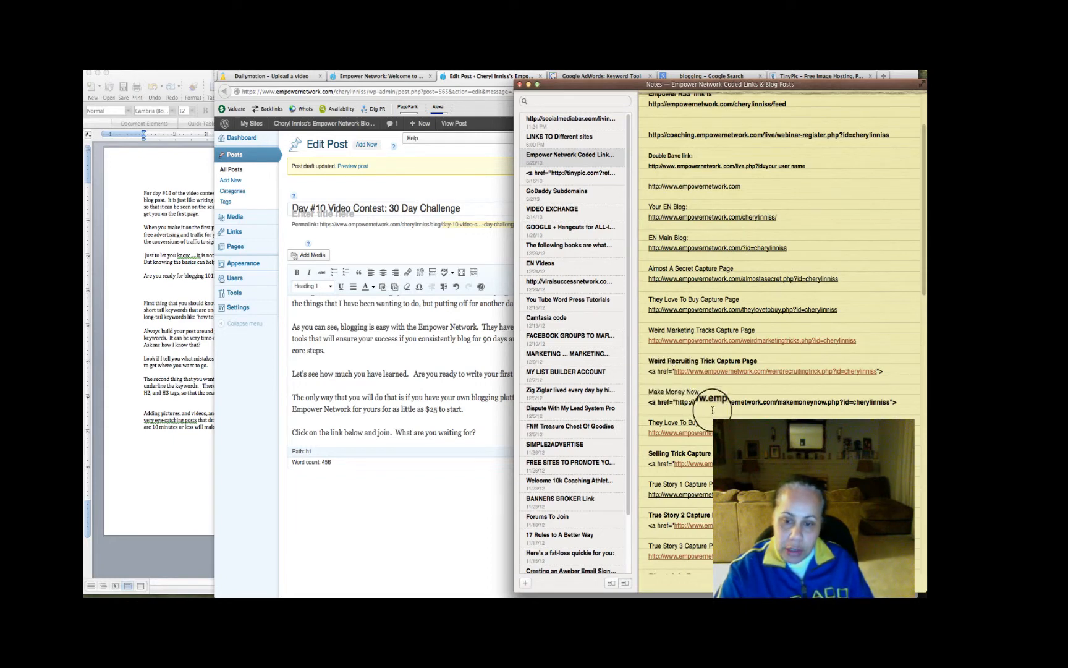
pyautogui.scroll(-2, 712, 410)
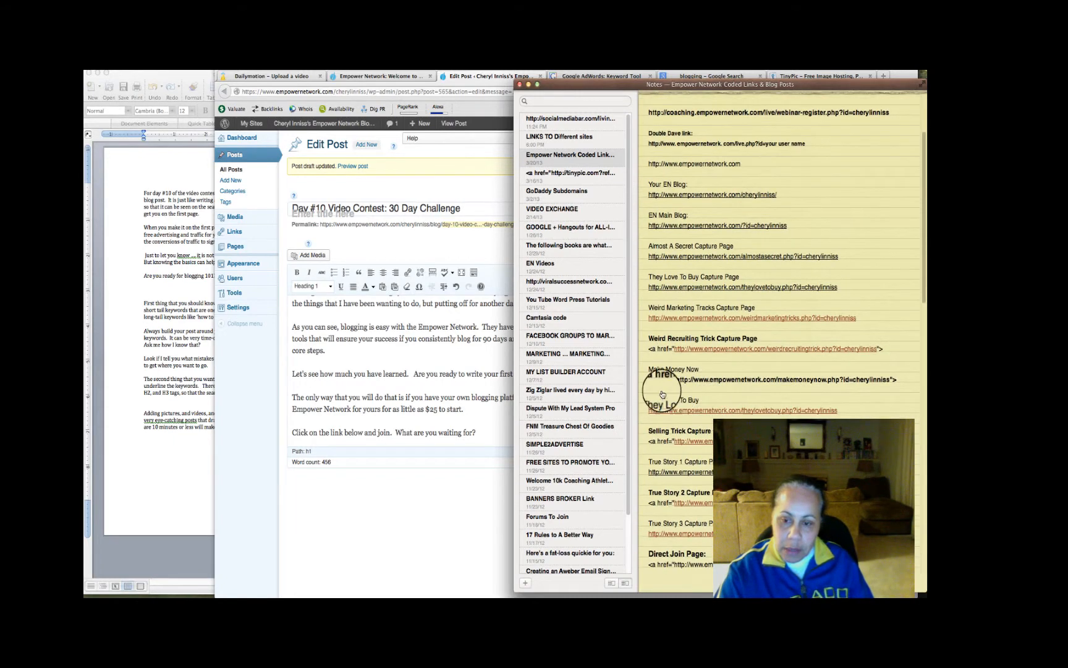
pyautogui.moveTo(649, 379); pyautogui.dragTo(899, 379)
pyautogui.press('super+c')
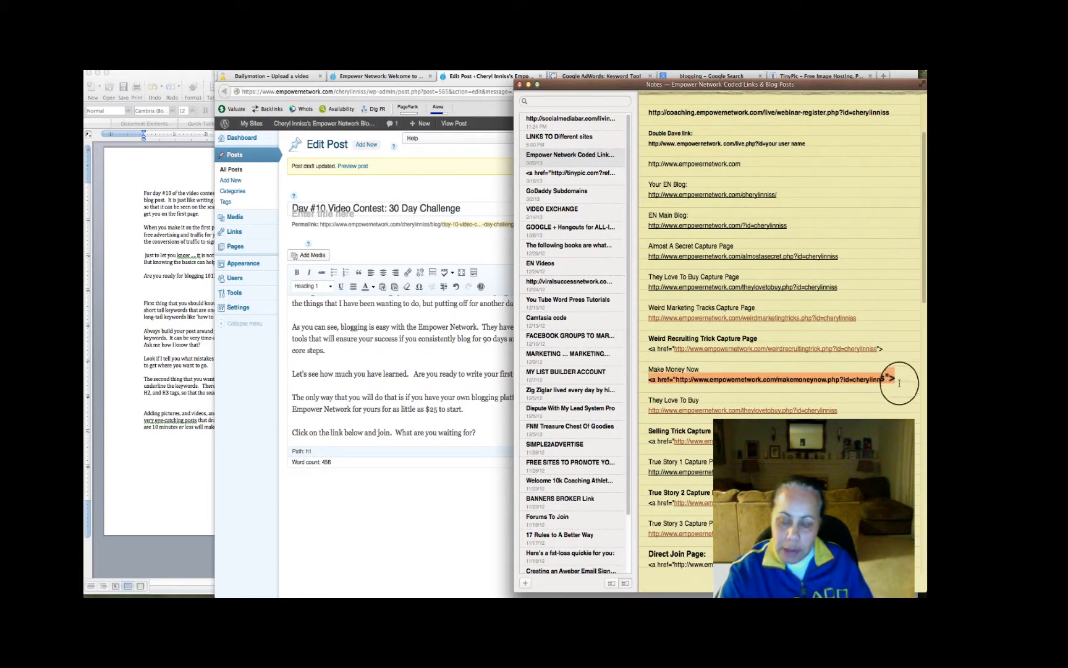
pyautogui.click(393, 354)
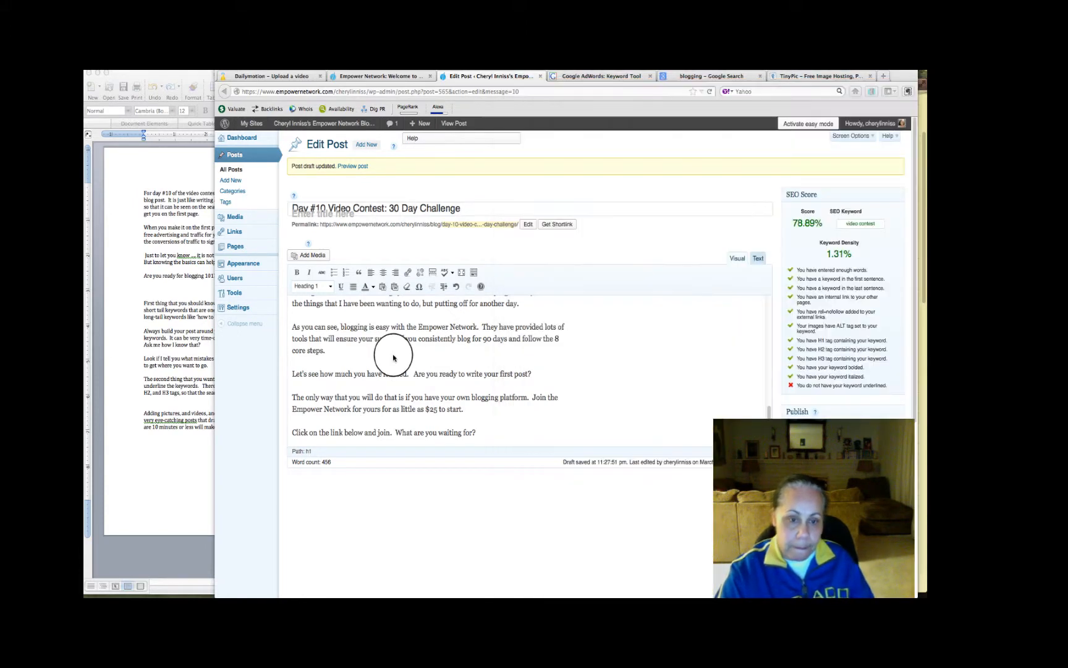
# Look through the post in HTML and visual editing to locate the formatted video contest keywords for linking
pyautogui.click(759, 259)
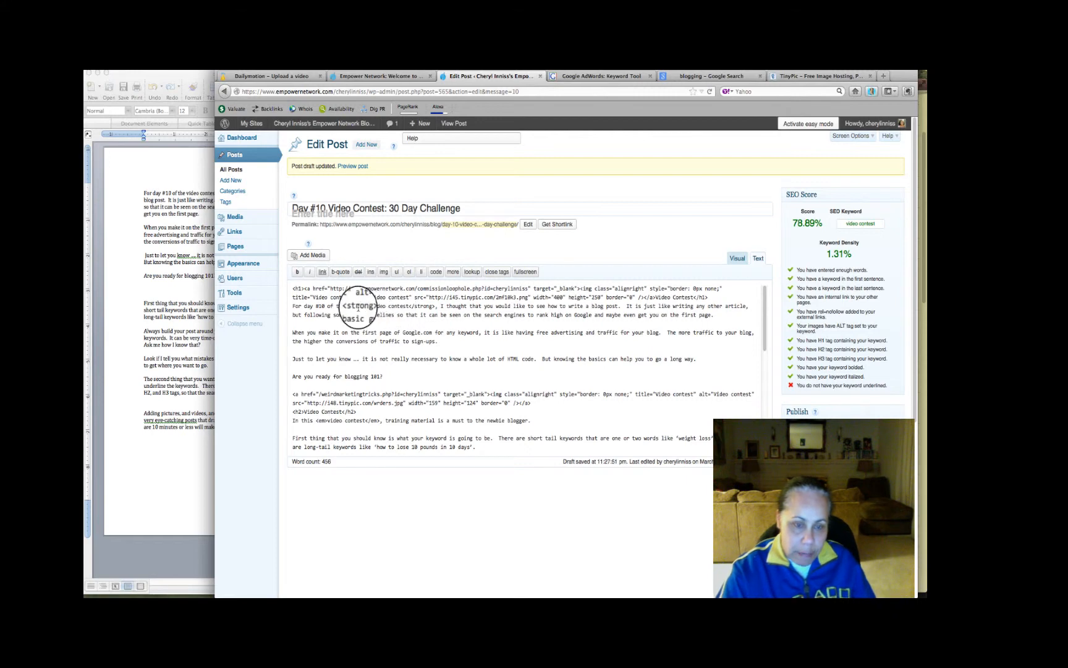
pyautogui.click(738, 258)
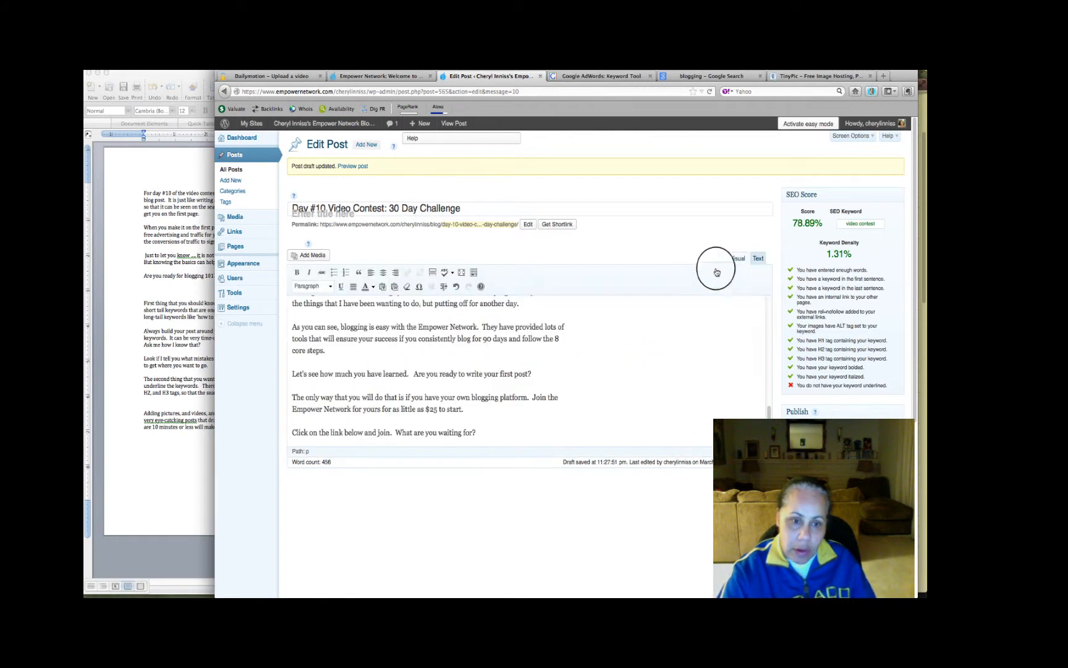
pyautogui.scroll(10, 440, 315)
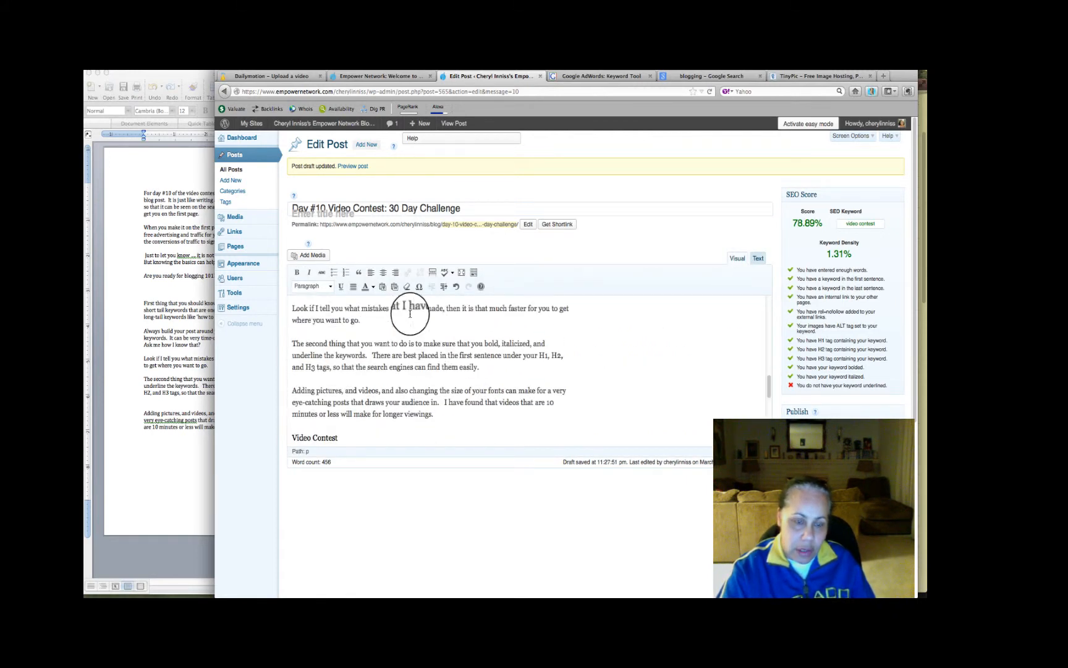
pyautogui.scroll(3, 409, 315)
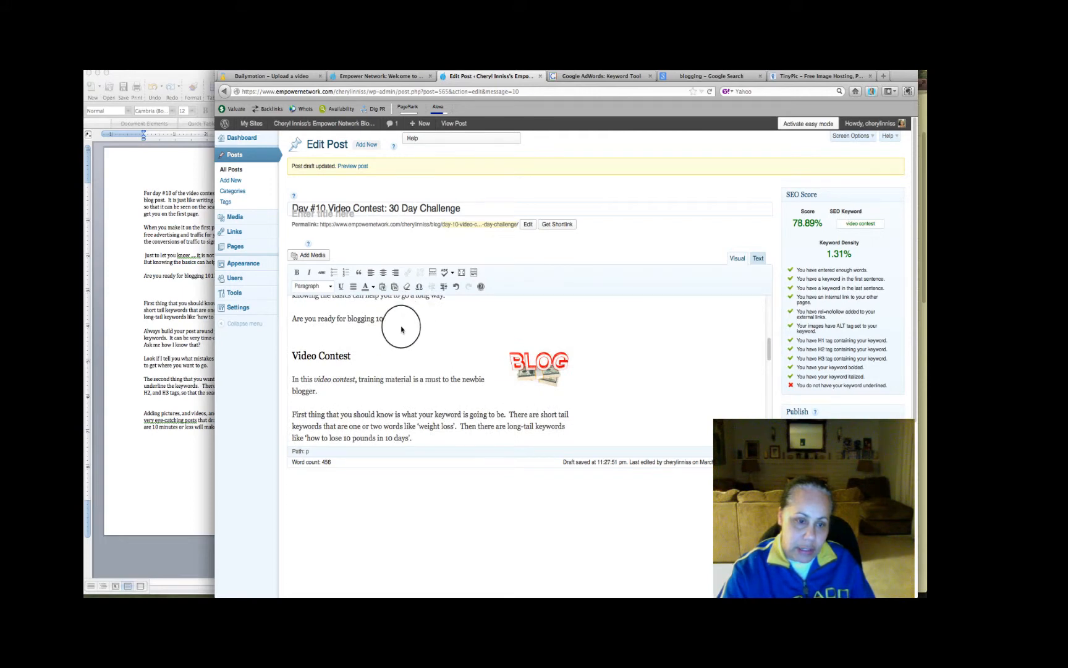
pyautogui.scroll(2, 368, 357)
pyautogui.scroll(5, 368, 357)
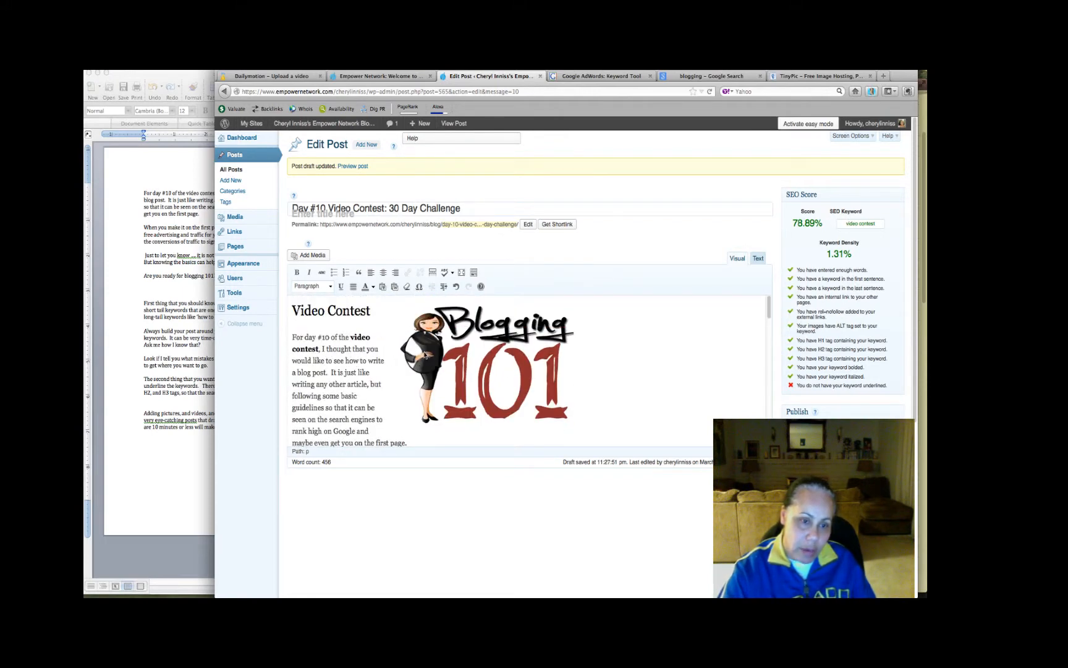
pyautogui.scroll(-5, 543, 382)
pyautogui.scroll(-6, 546, 388)
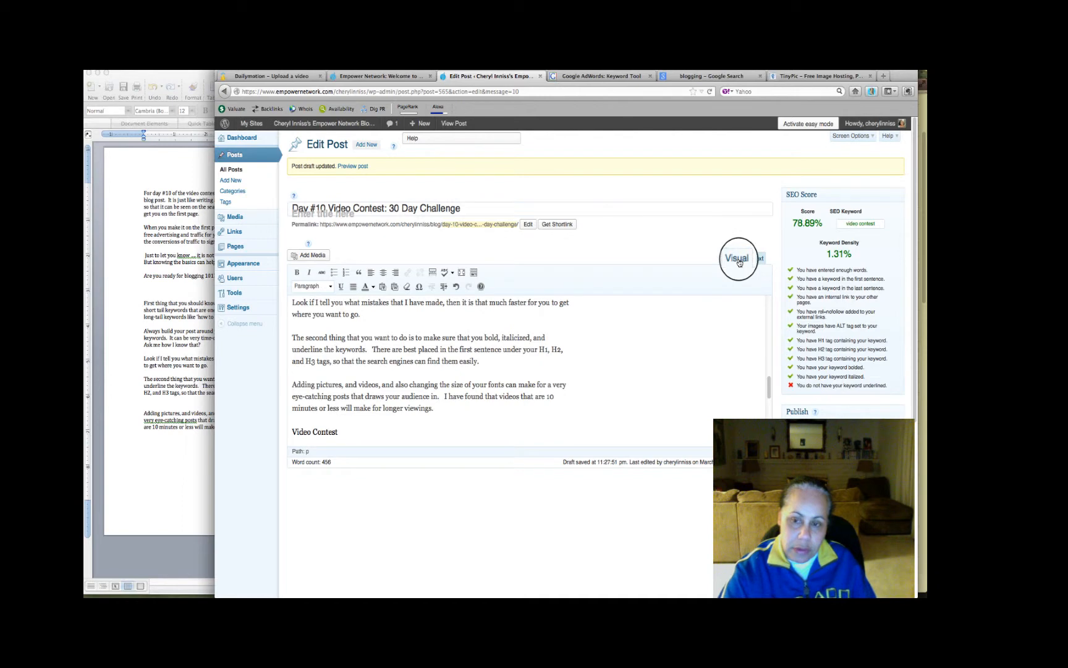
# Link the bold "video contest" keyword in the first sentence to the copied makemoneynow.php address in the HTML, closing the anchor with </a>
pyautogui.click(759, 259)
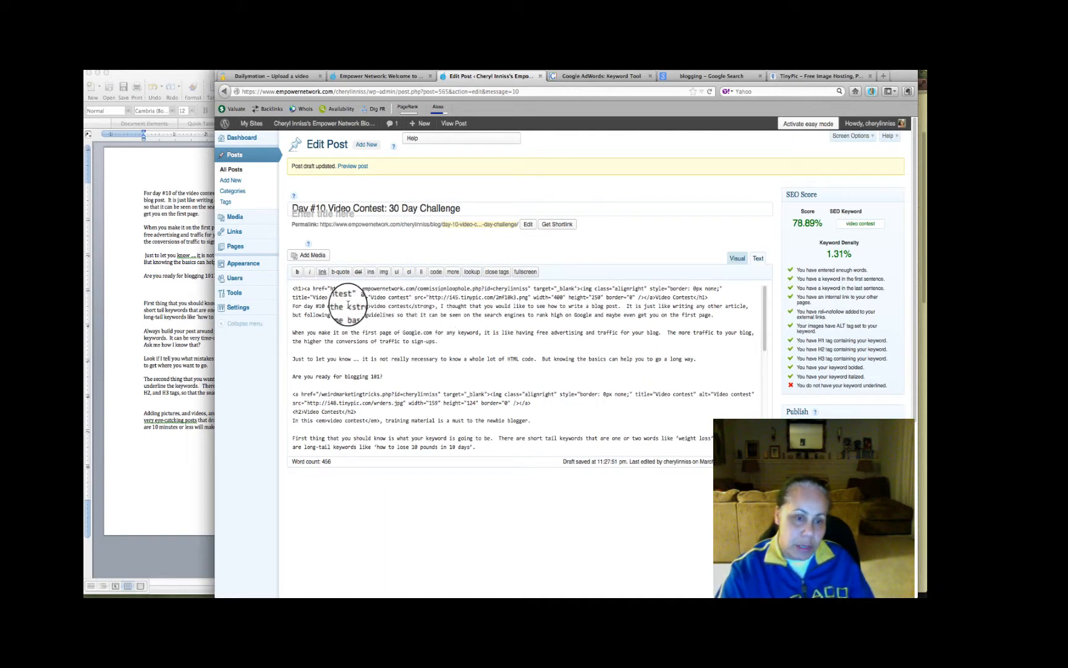
pyautogui.press('super+v')
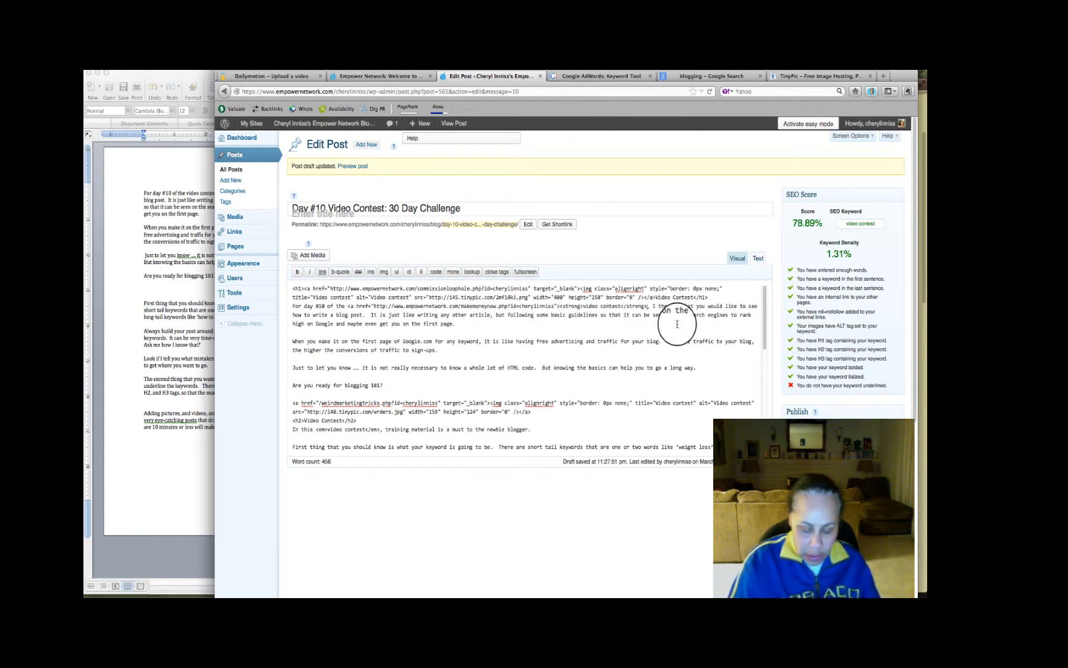
pyautogui.write('</a>')
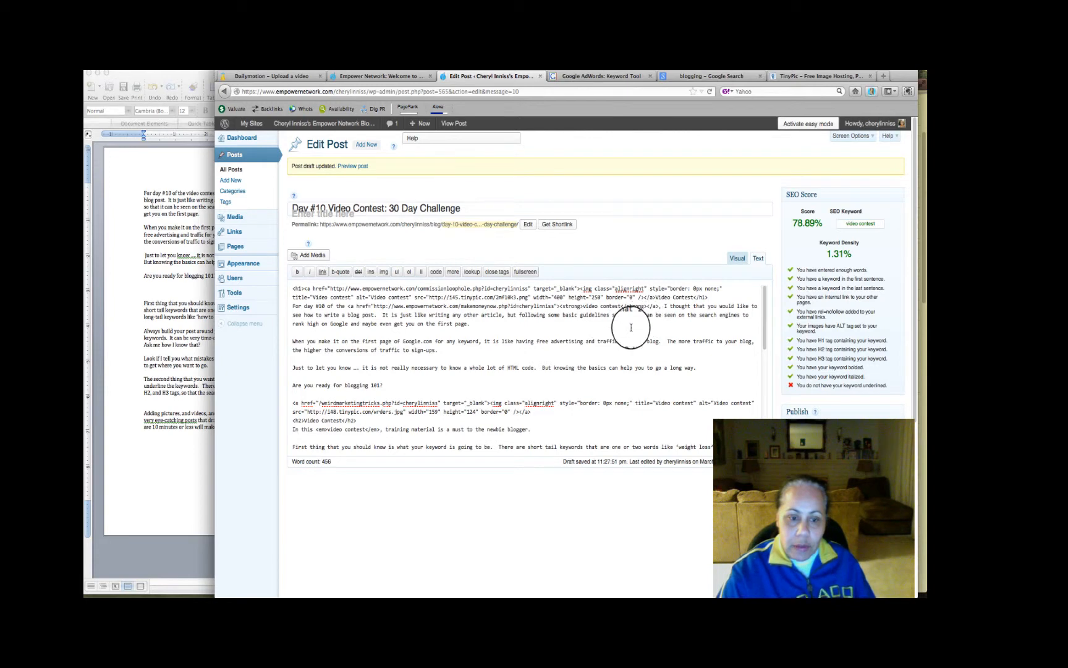
# Link the underlined "video contest" keyword below the H3 heading to the makemoneynow.php address in the HTML, closing the anchor with </a>
pyautogui.scroll(-5, 631, 328)
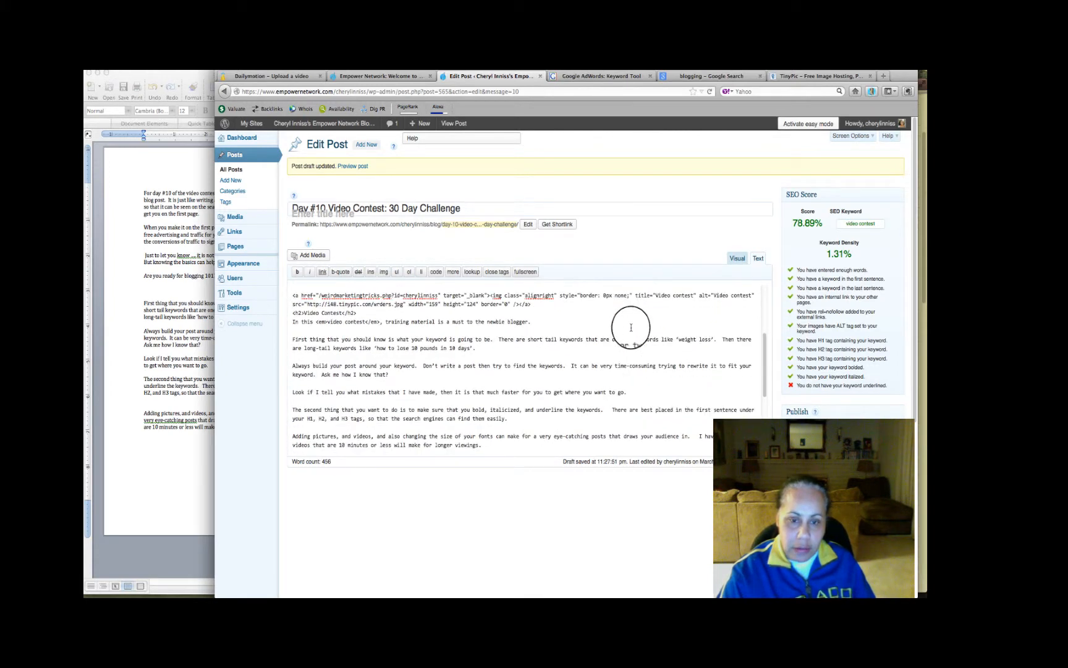
pyautogui.scroll(5, 631, 328)
pyautogui.scroll(-10, 630, 328)
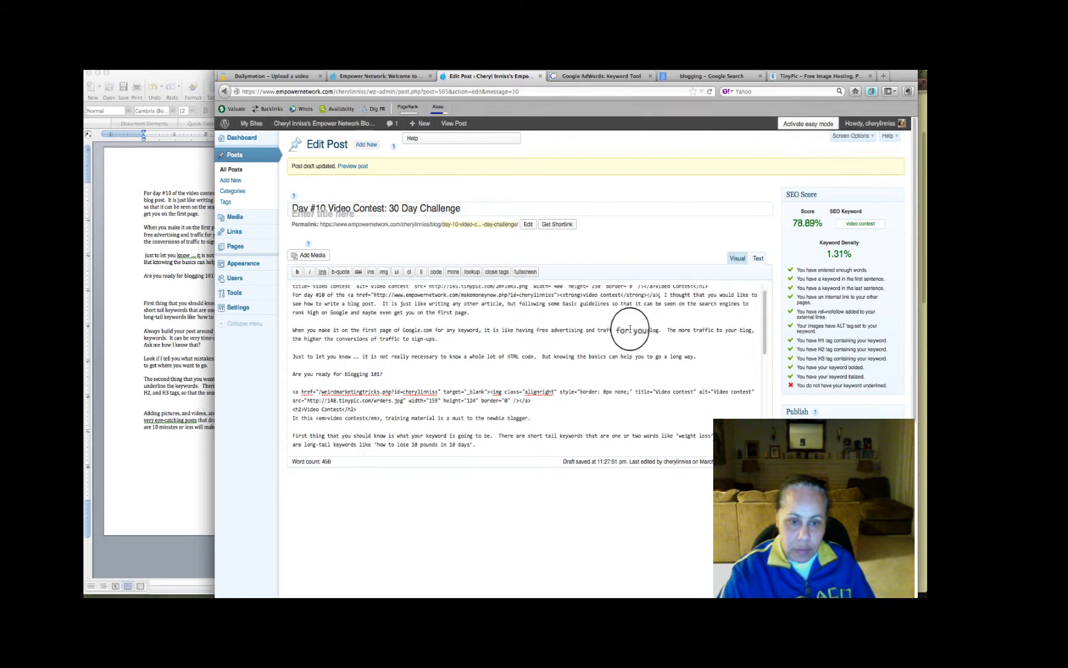
pyautogui.scroll(-1, 627, 327)
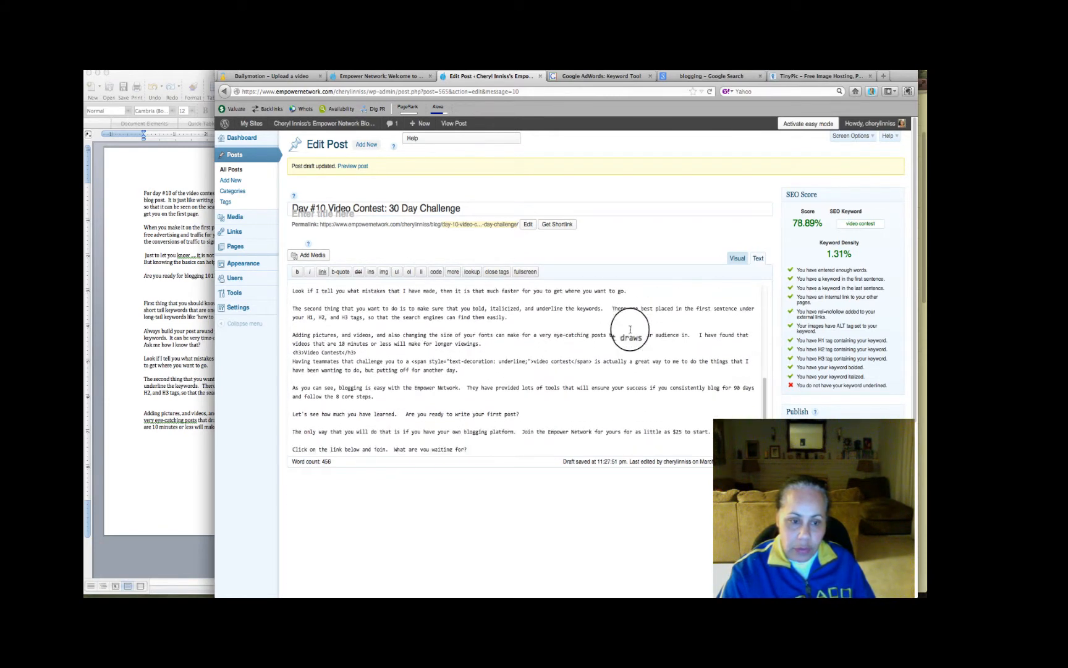
pyautogui.scroll(-1, 593, 331)
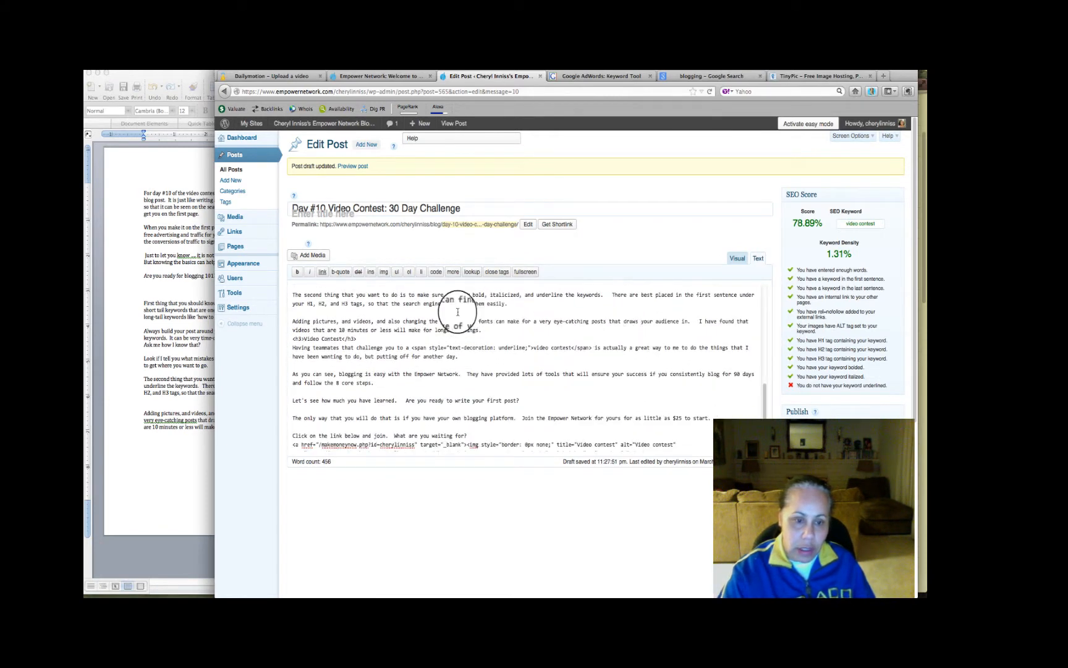
pyautogui.click(411, 346)
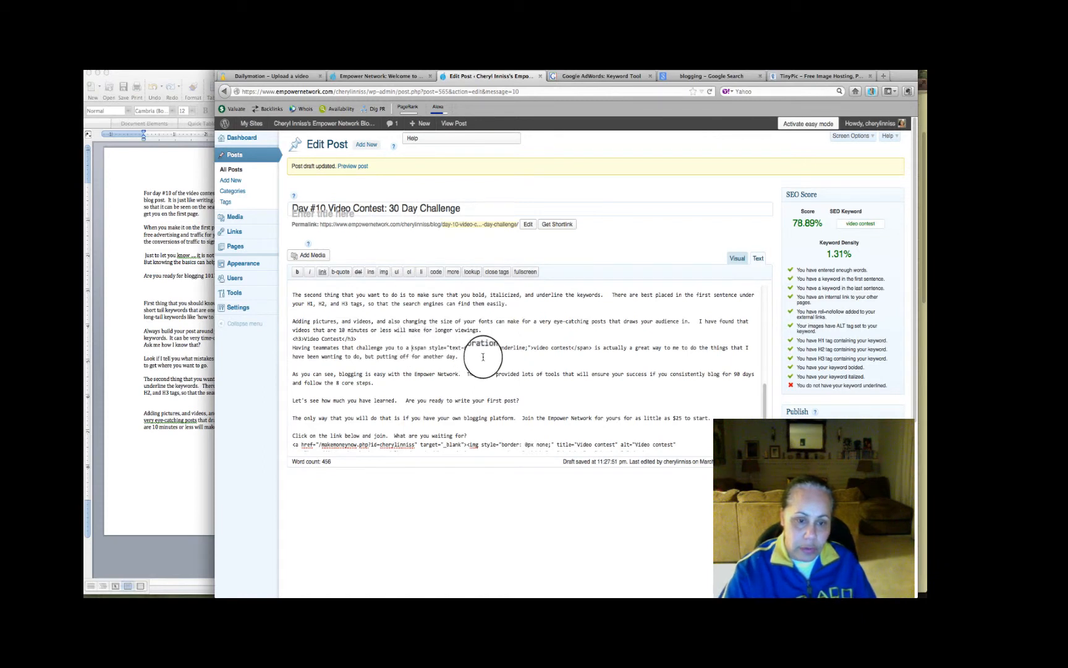
pyautogui.press('super+v')
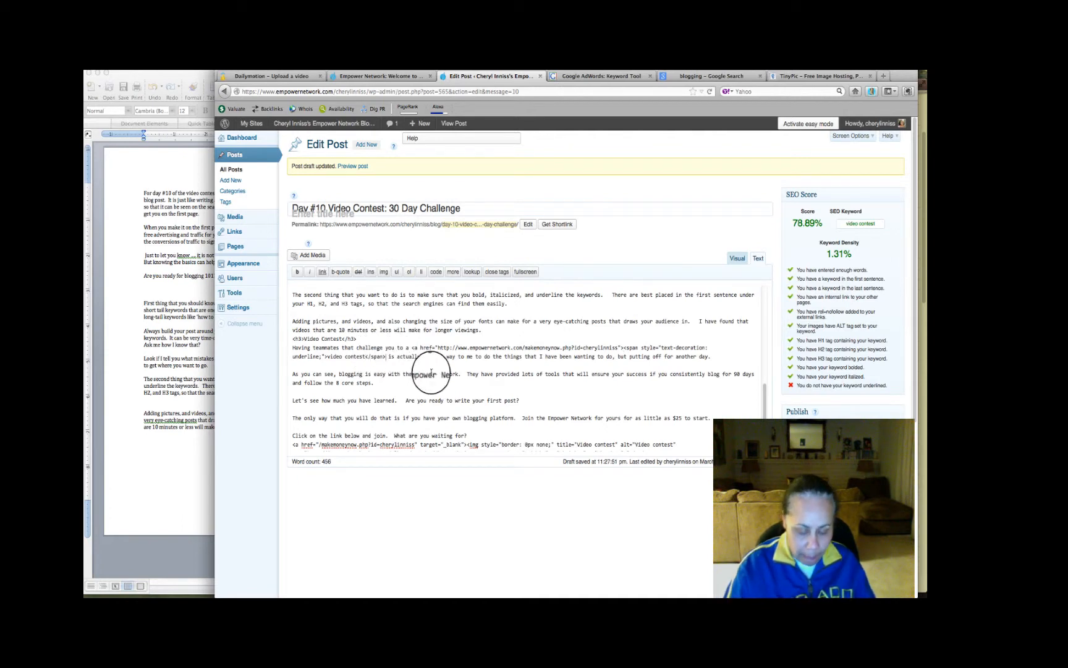
pyautogui.write('</a>')
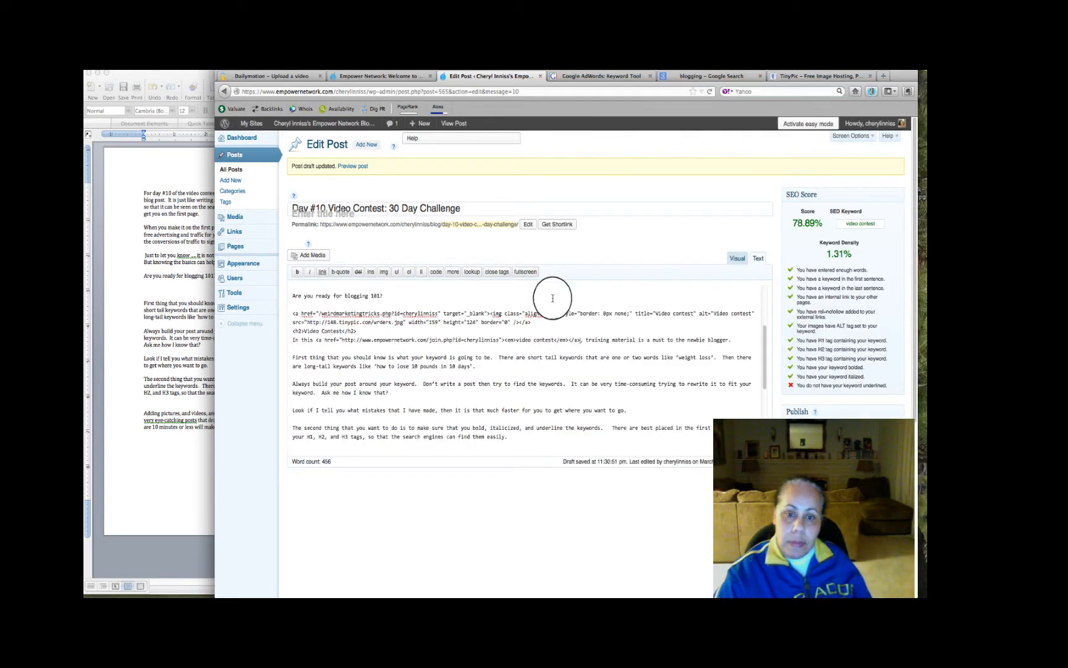
# Return to visual editing and check the linked video contest keywords in the post
pyautogui.scroll(-2, 657, 368)
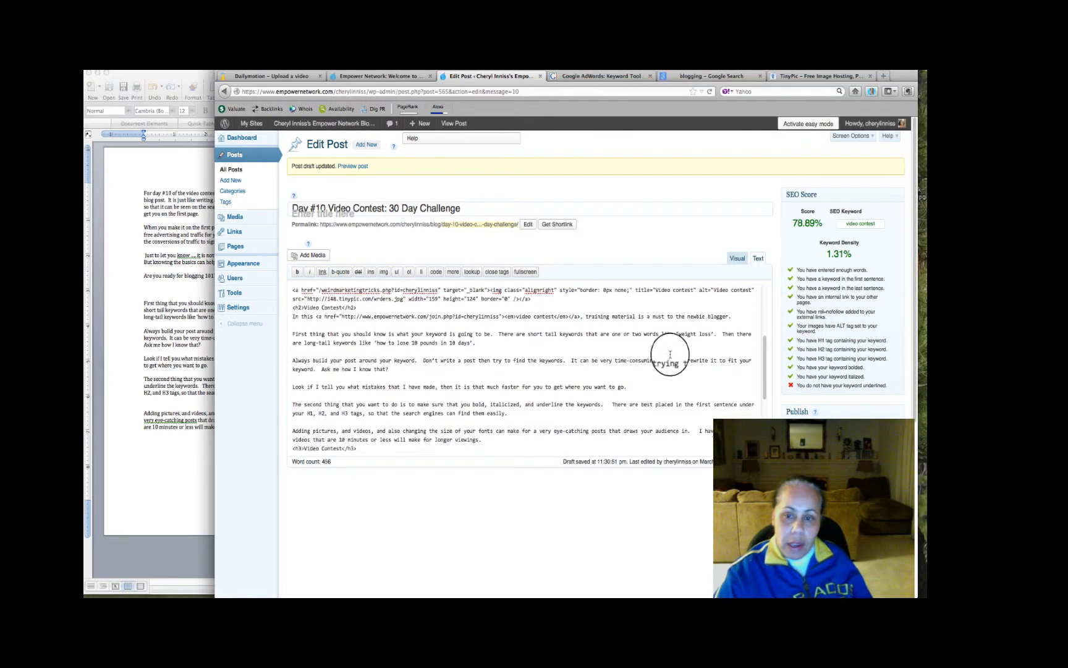
pyautogui.click(738, 258)
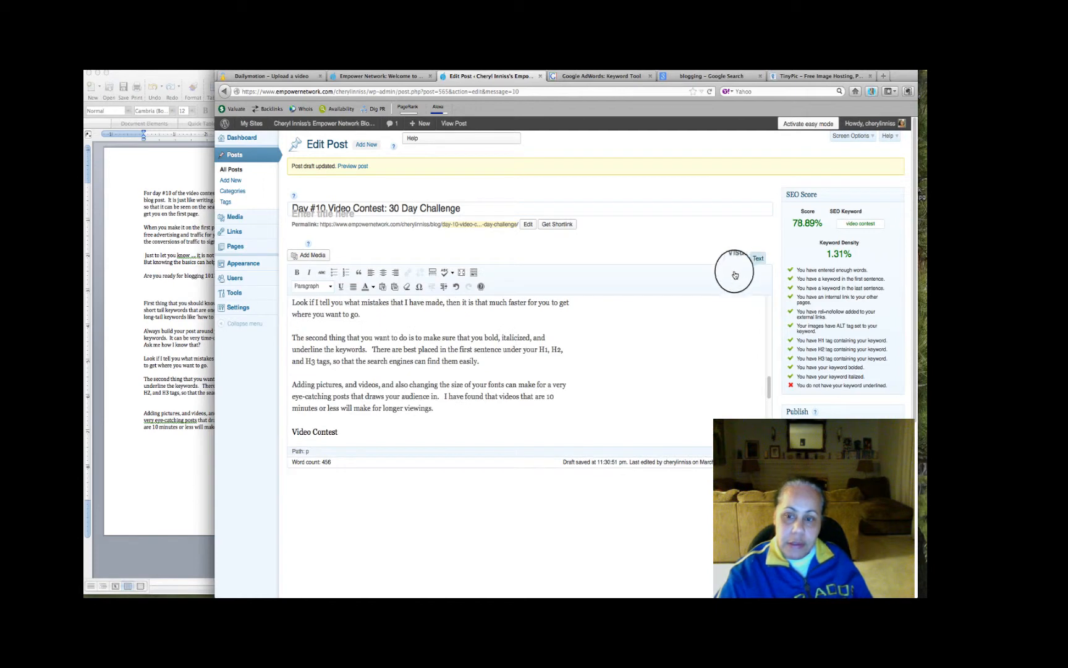
pyautogui.scroll(10, 702, 326)
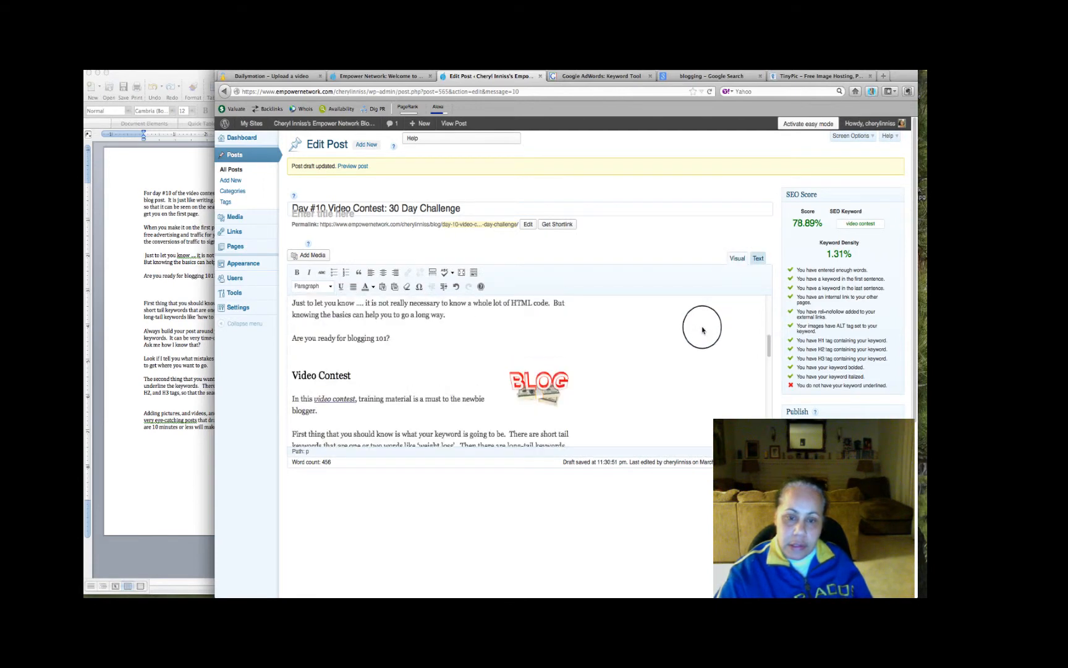
pyautogui.scroll(3, 701, 334)
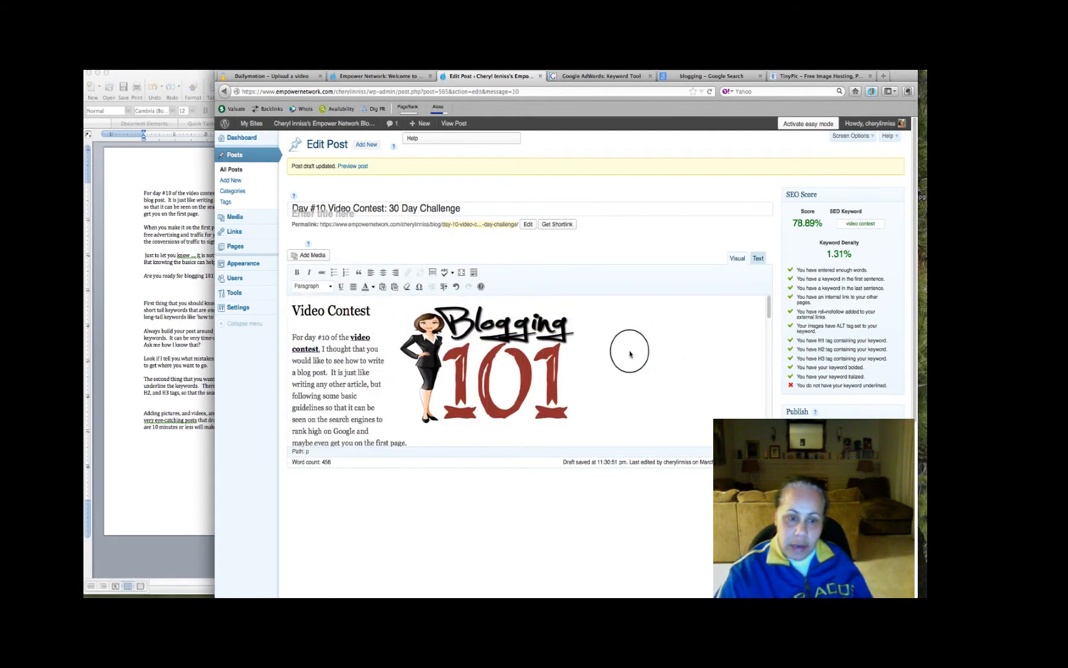
# Look through the post in visual editing down to the closing paragraphs, checking the formatted keywords and headings
pyautogui.scroll(-6, 632, 348)
pyautogui.scroll(-8, 587, 358)
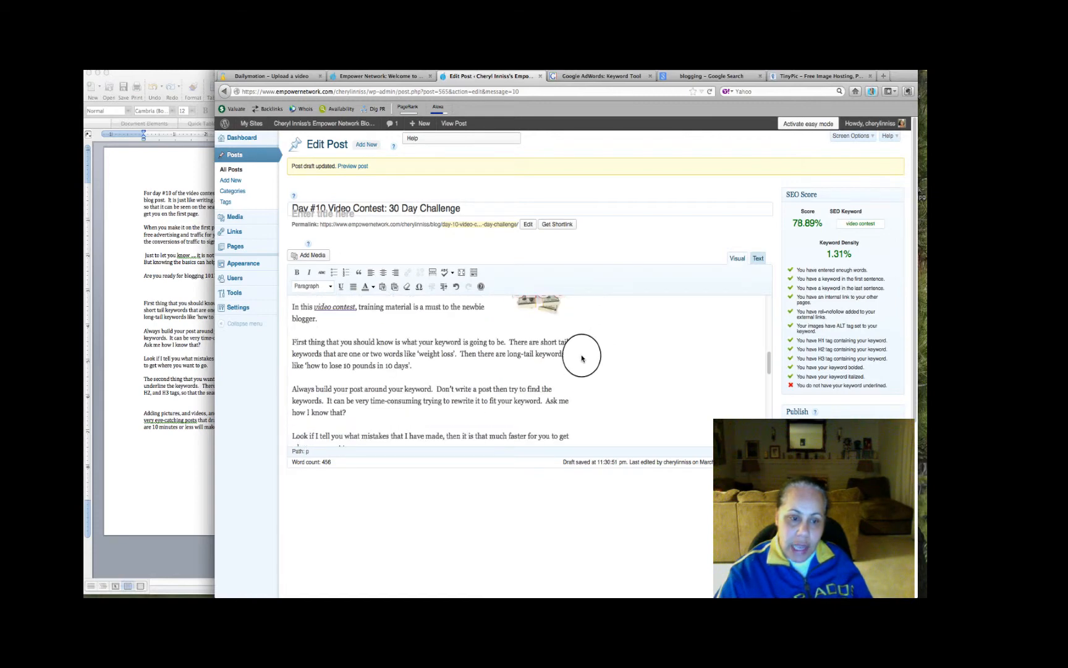
pyautogui.scroll(-6, 581, 358)
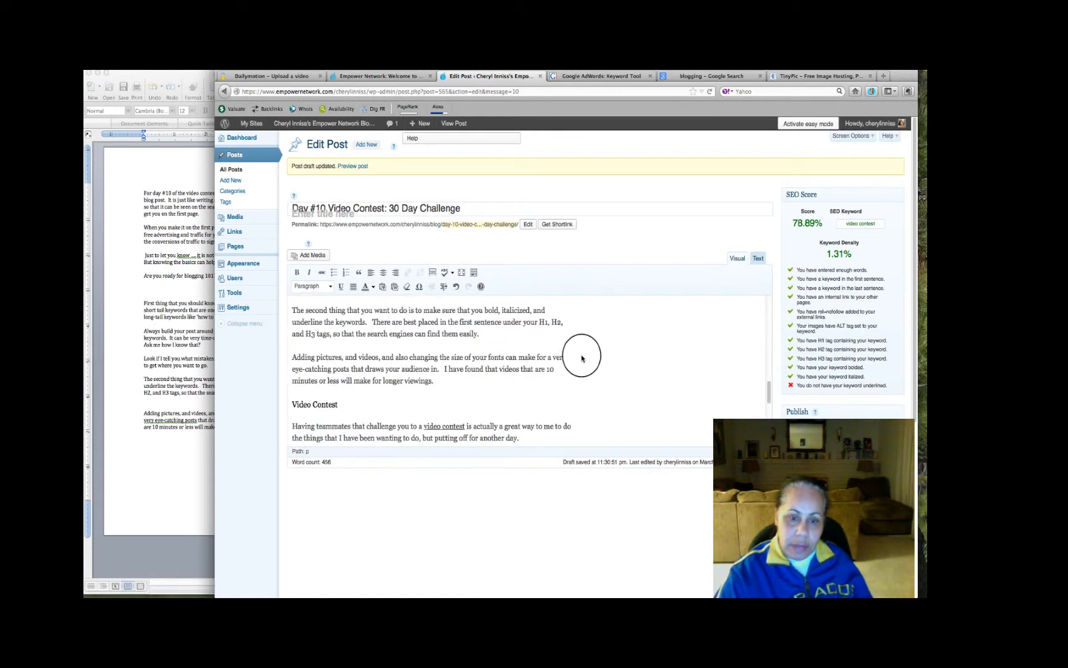
pyautogui.scroll(-2, 581, 358)
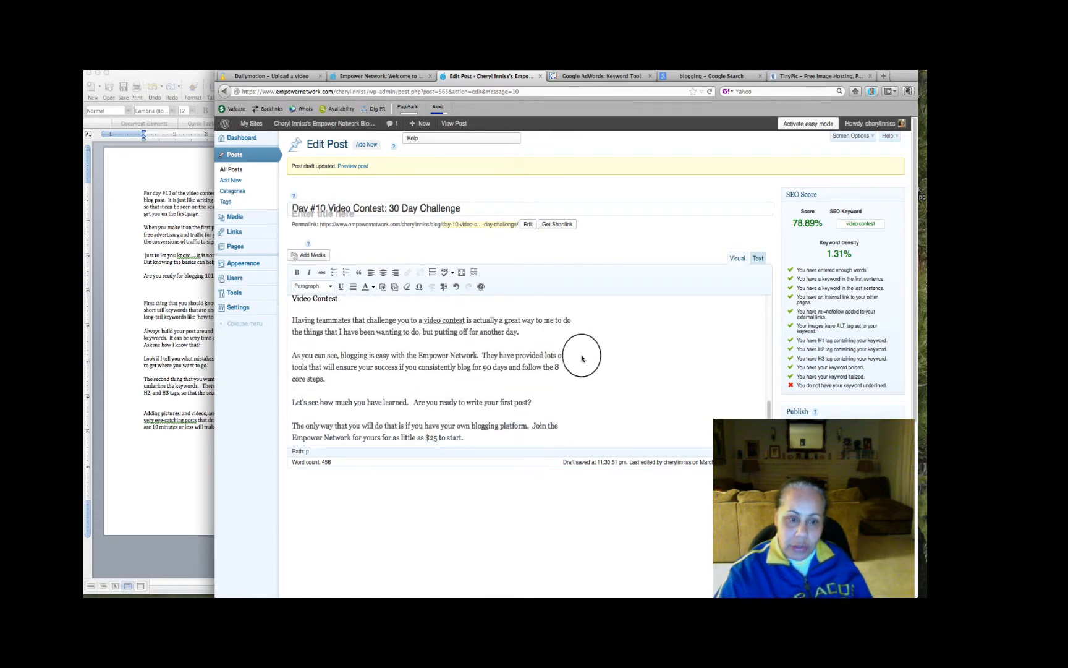
pyautogui.scroll(-5, 581, 358)
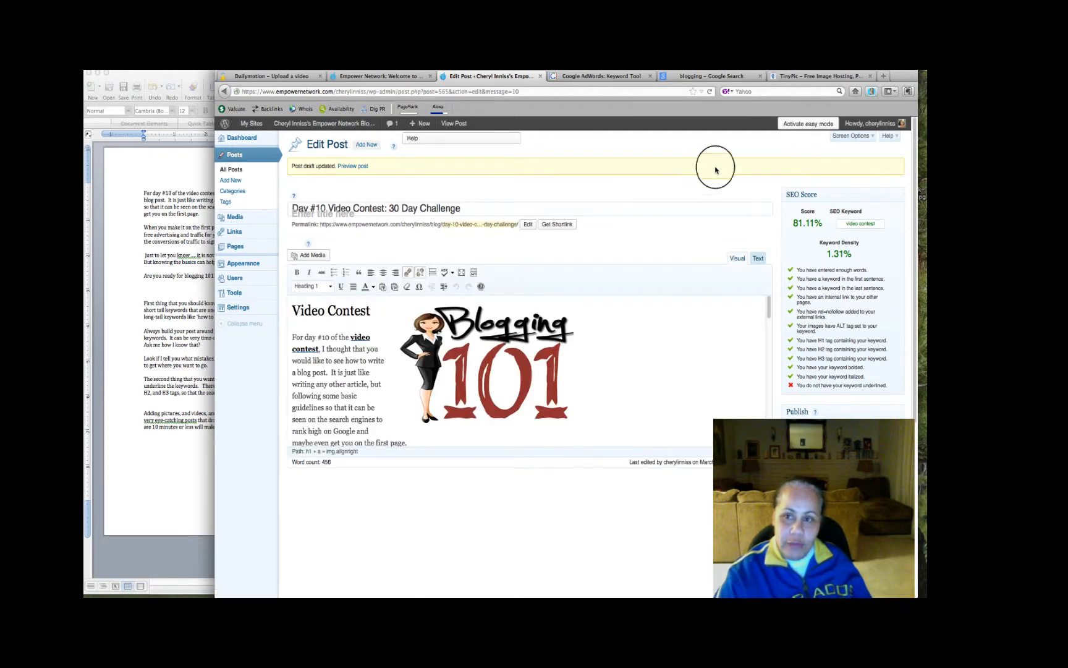
# Open YouTube in a new tab and go through the own channel's video manager to the Day #9 Video Contest video
pyautogui.click(883, 77)
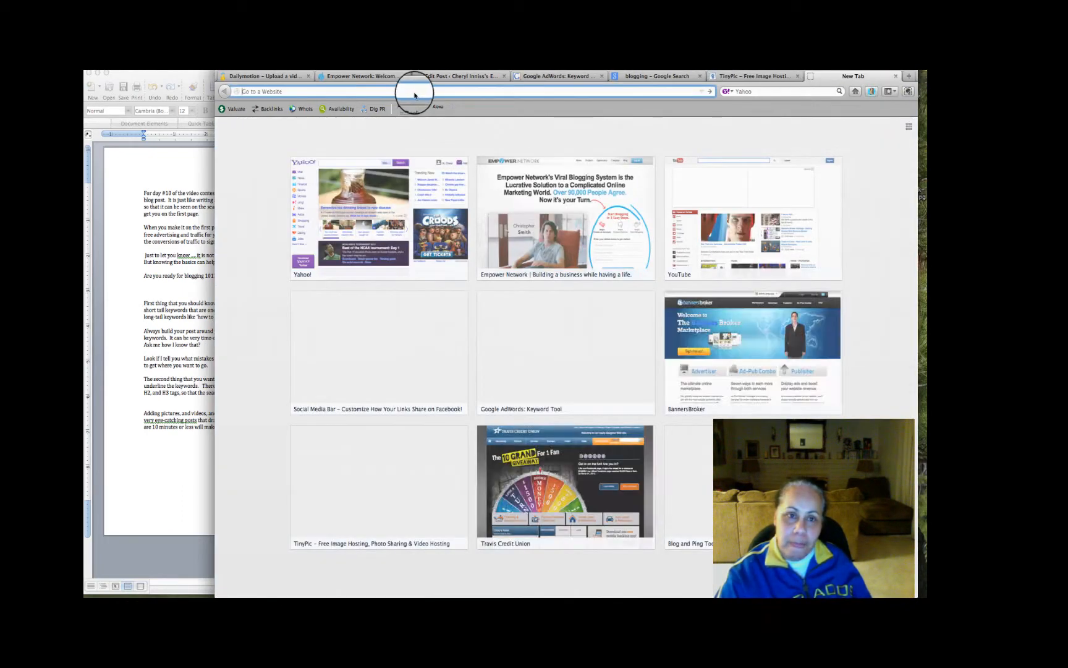
pyautogui.write('youtube.com/')
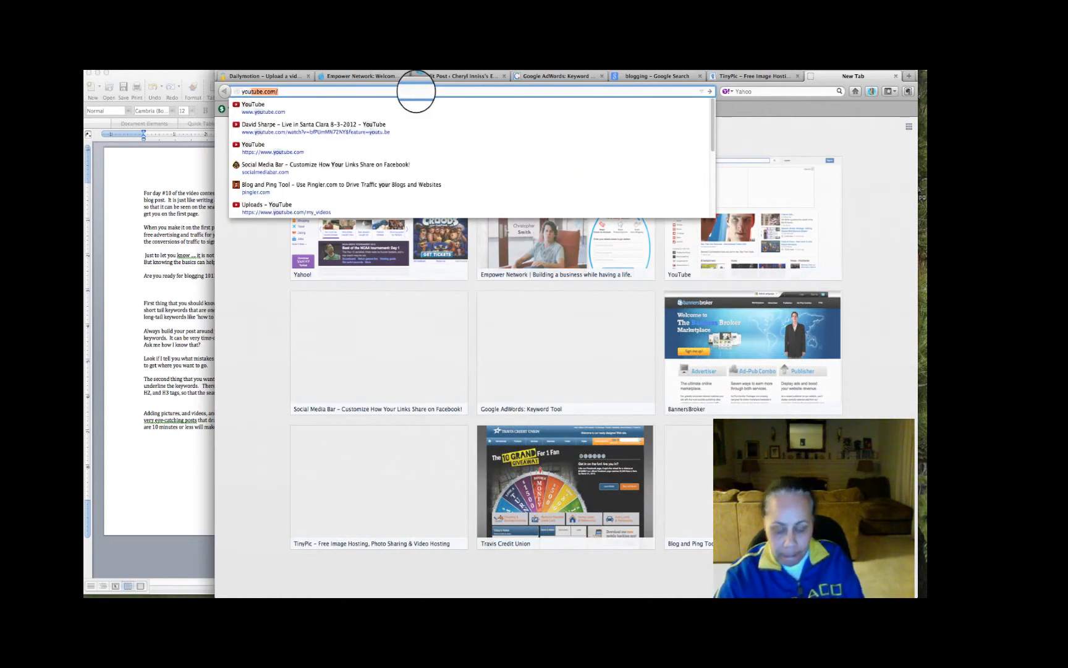
pyautogui.press('Return')
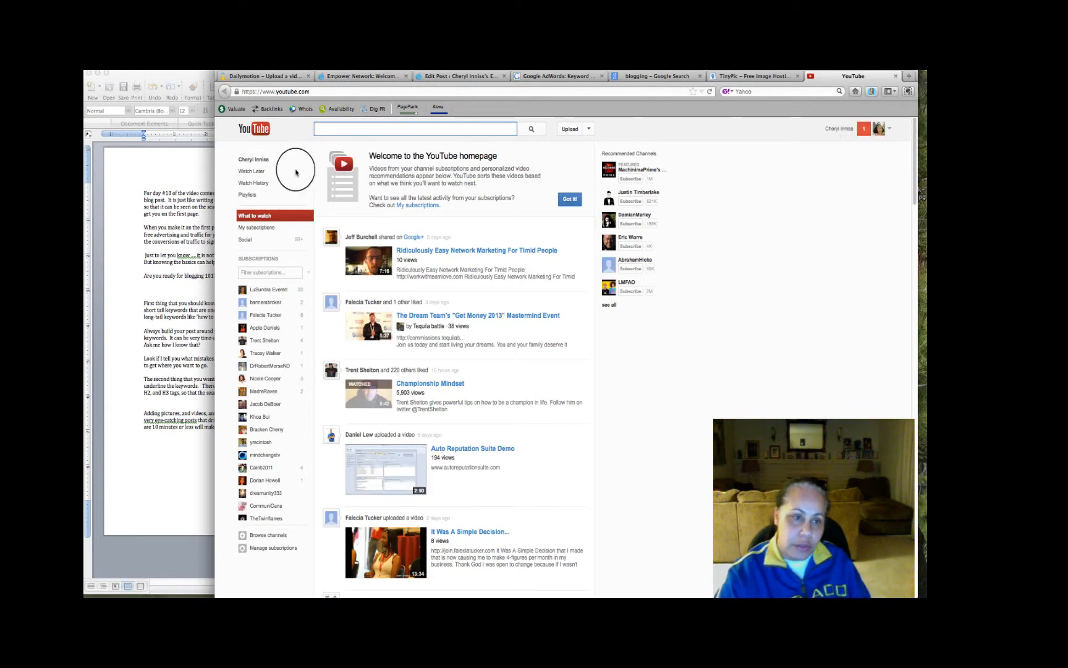
pyautogui.click(265, 166)
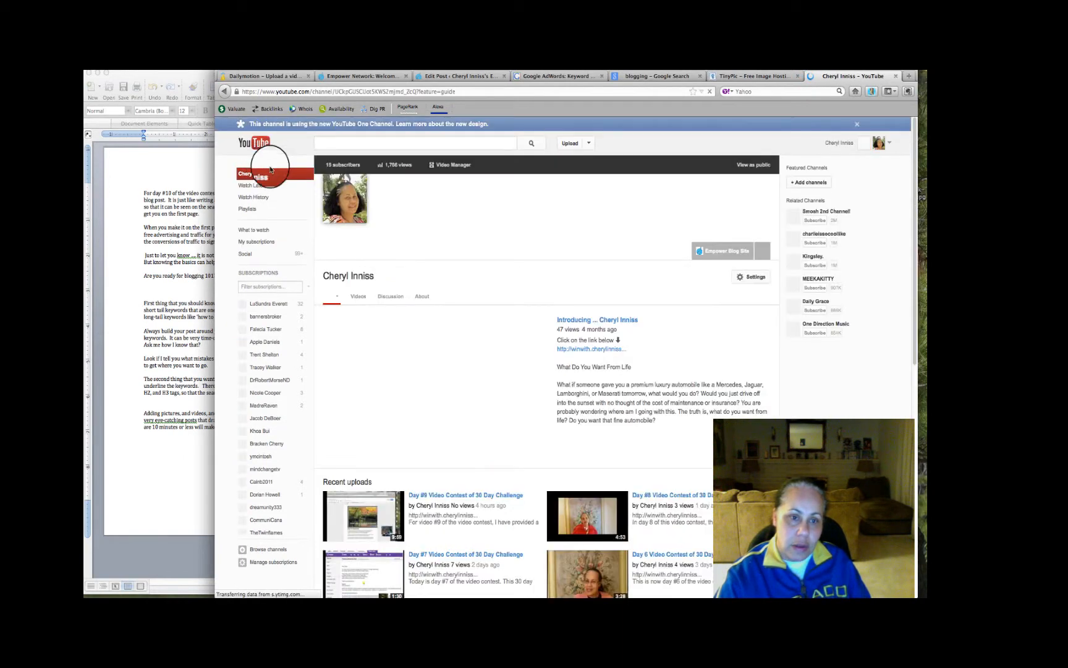
pyautogui.click(447, 166)
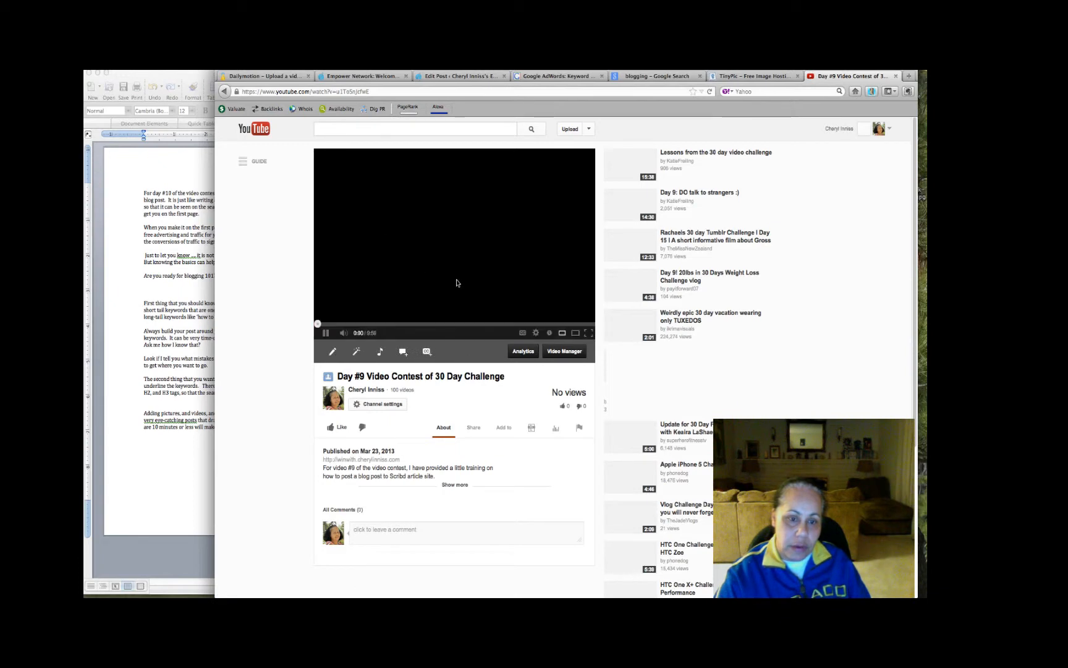
# Pause the Day #9 Video Contest video and get its 420 × 315 iframe embed code from the sharing options
pyautogui.scroll(-5, 337, 266)
pyautogui.click(341, 229)
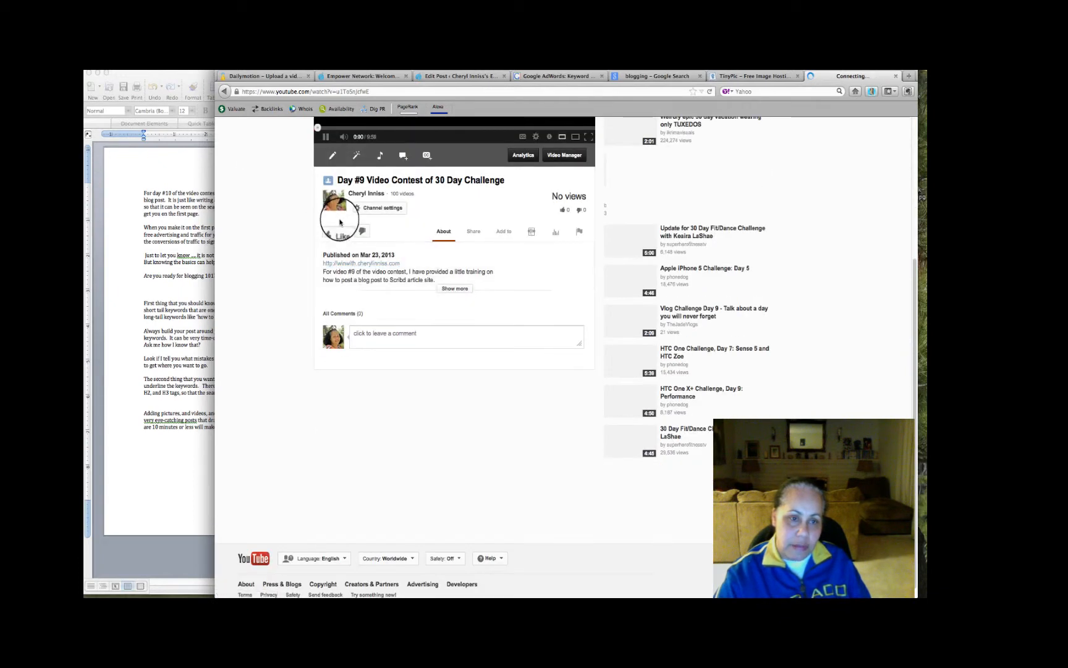
pyautogui.scroll(3, 337, 232)
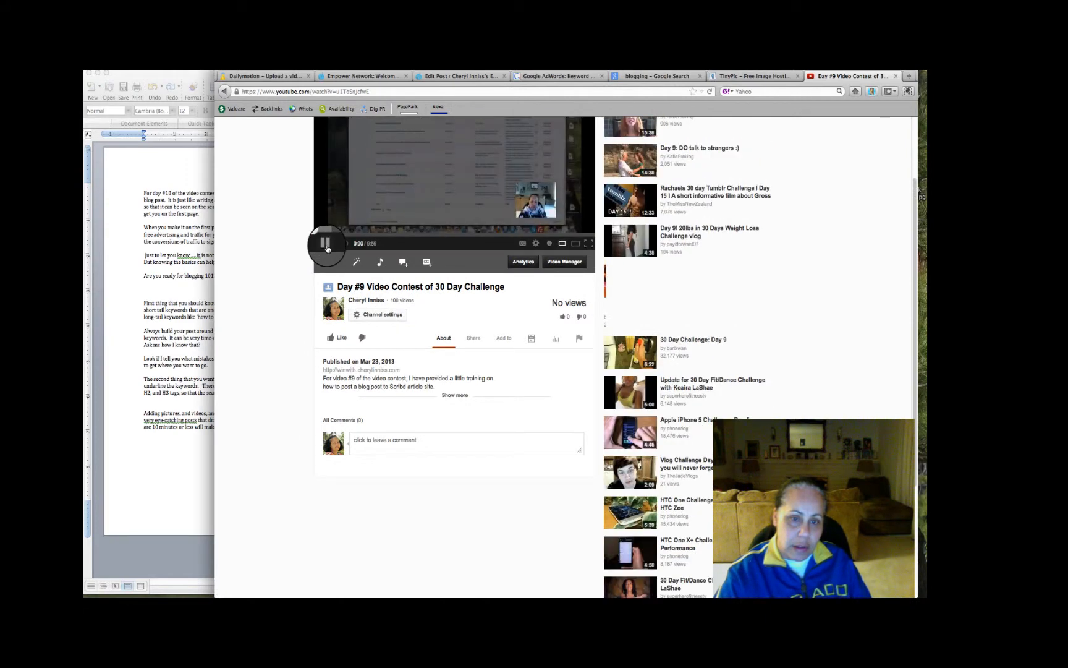
pyautogui.click(328, 249)
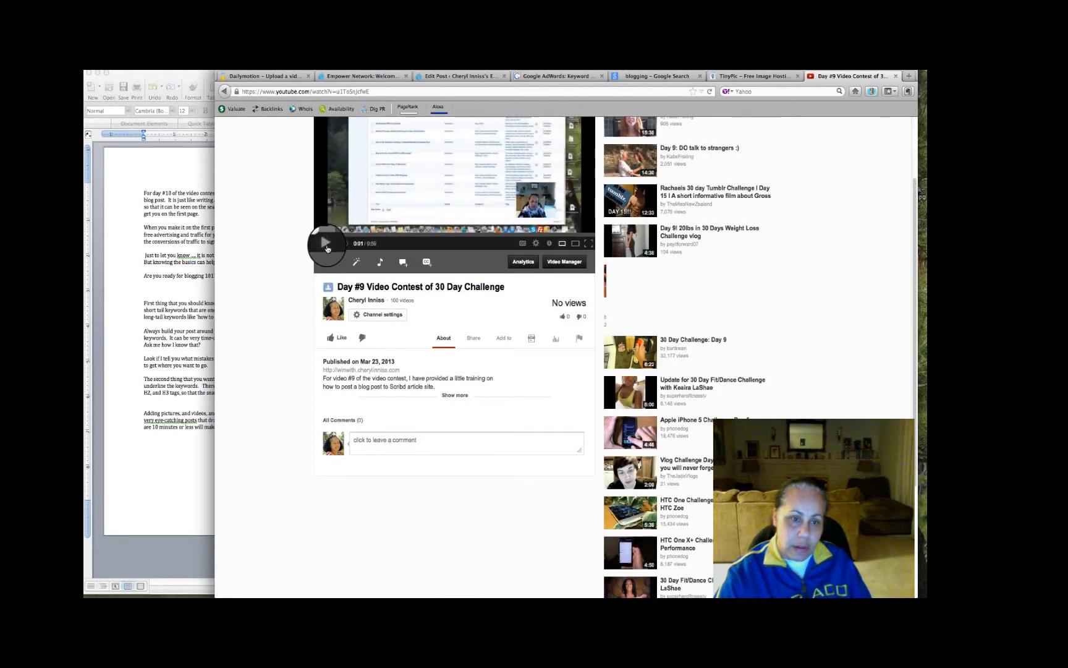
pyautogui.click(474, 340)
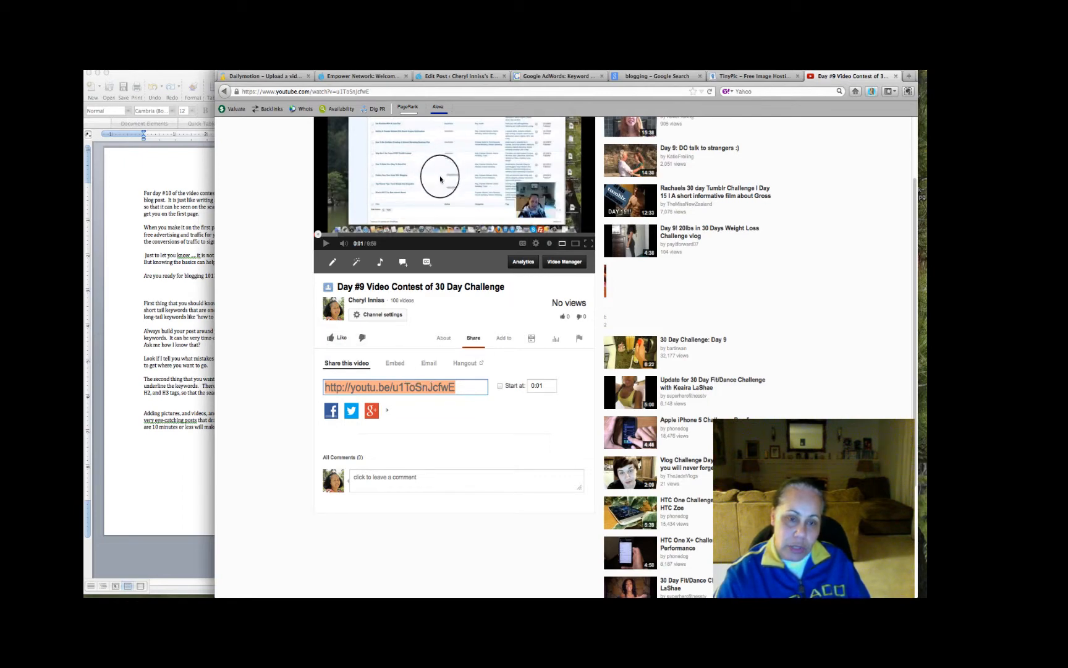
pyautogui.click(400, 369)
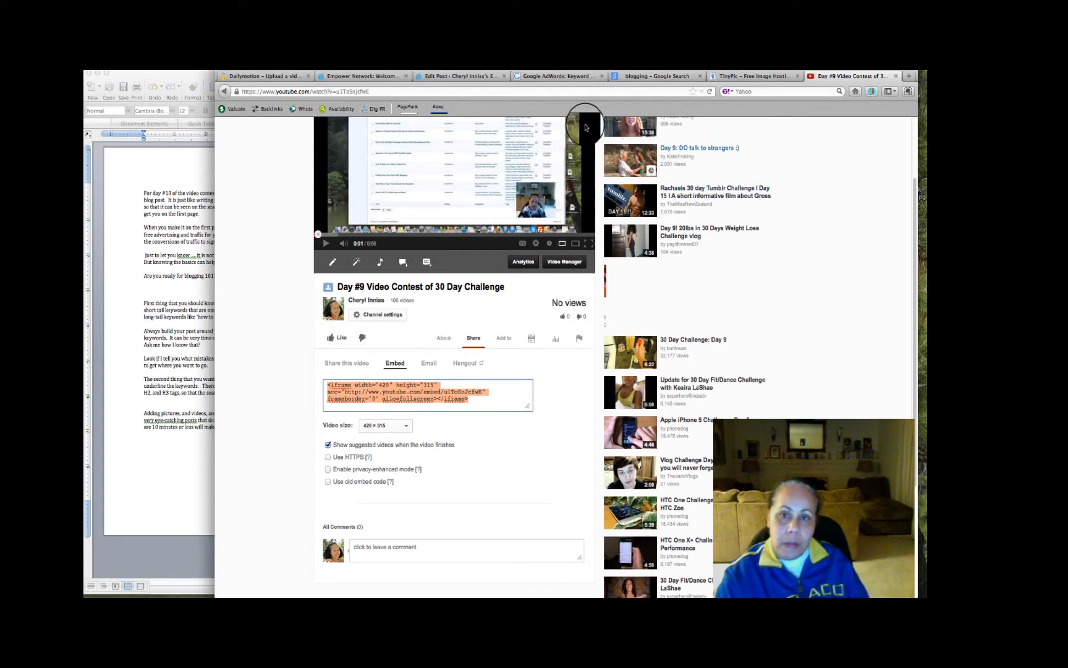
# Paste the YouTube iframe code into the post's HTML on a new line after the "Adding pictures, and videos" paragraph, above the H3 heading
pyautogui.click(488, 78)
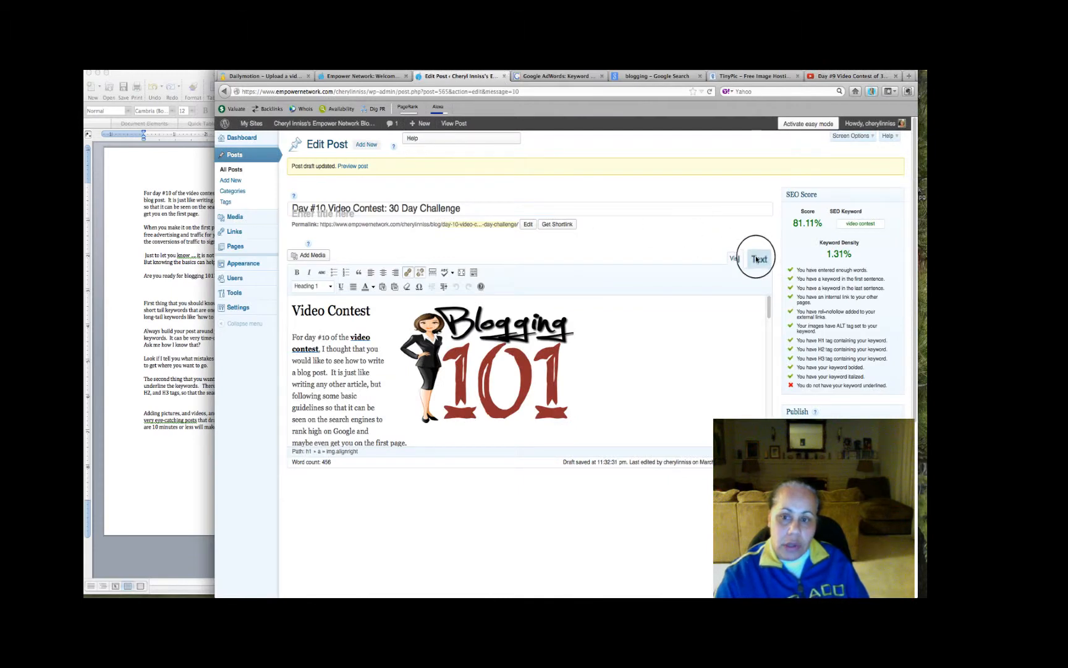
pyautogui.click(755, 258)
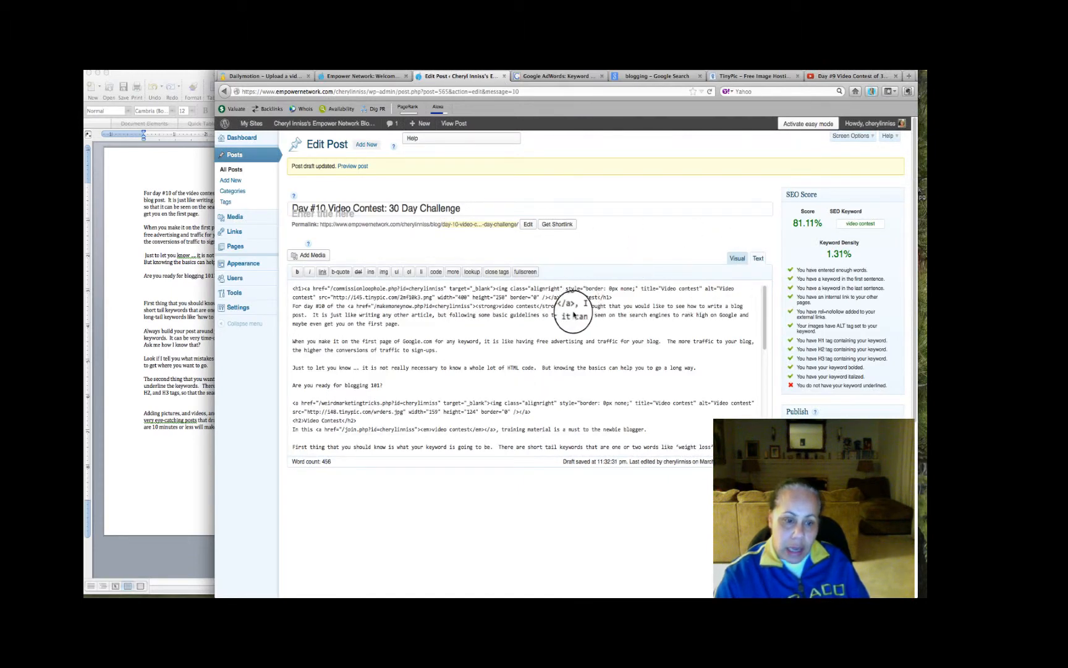
pyautogui.scroll(-5, 497, 386)
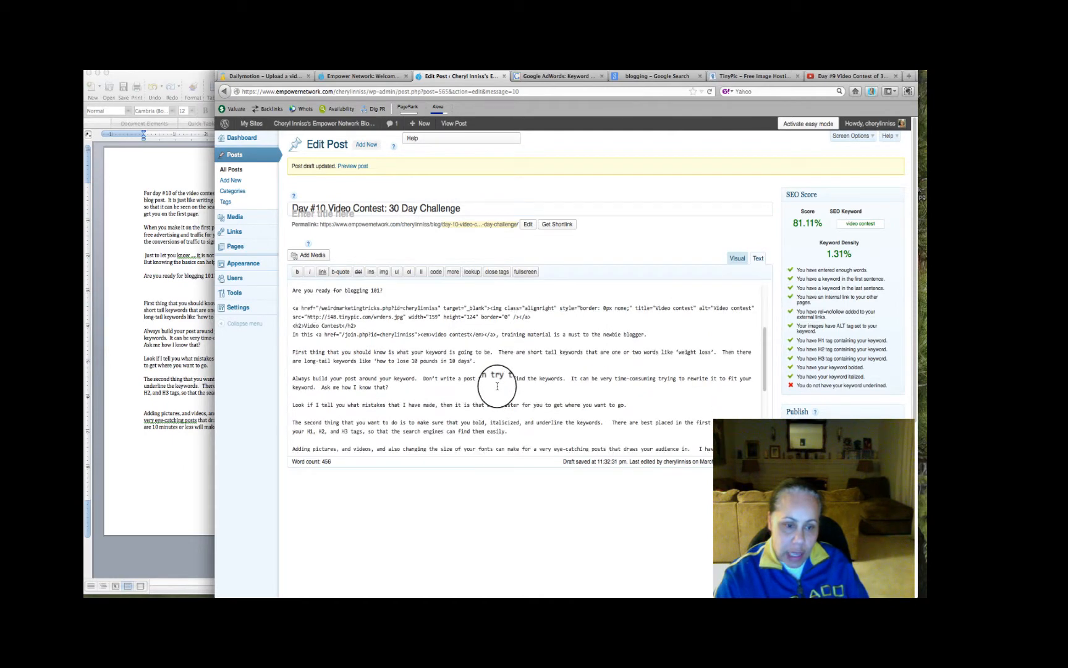
pyautogui.scroll(-4, 497, 386)
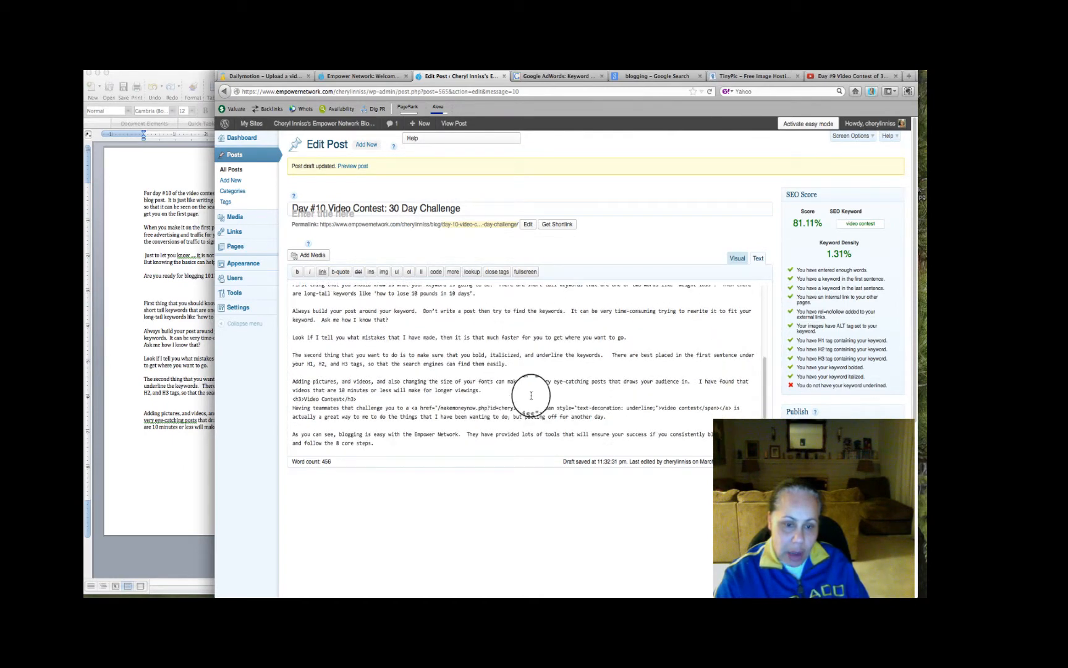
pyautogui.click(525, 390)
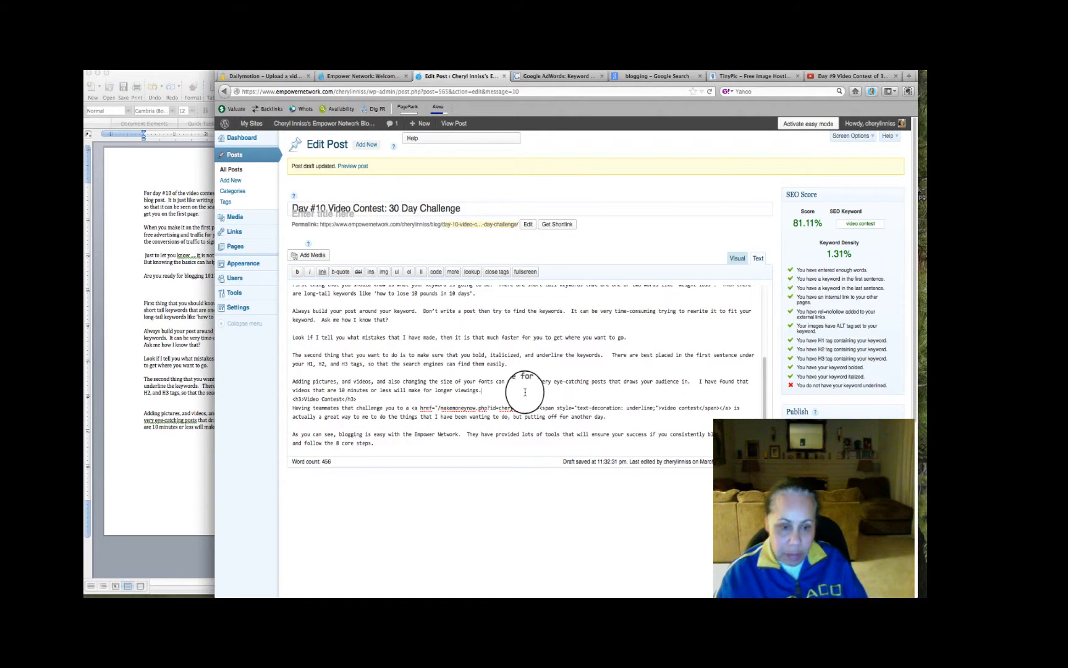
pyautogui.press('Return')
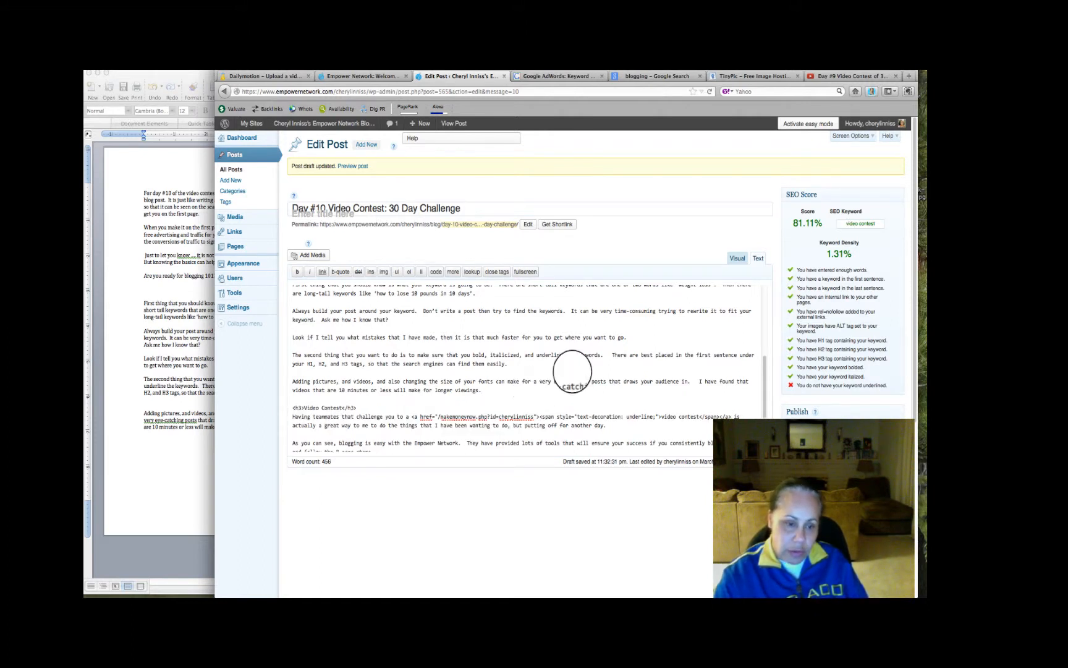
pyautogui.click(738, 259)
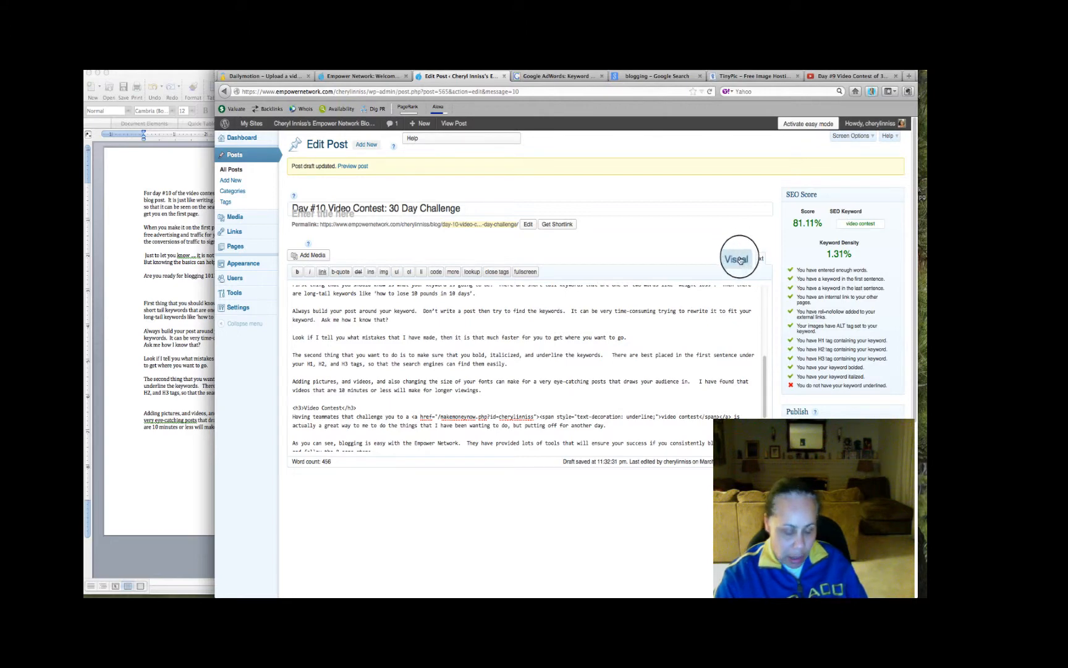
pyautogui.write('<iframe width="420" height="315" src="http://www.youtube.com/embed/u1ToSnJcfwE" frameborder="0" allowfullscreen></iframe>')
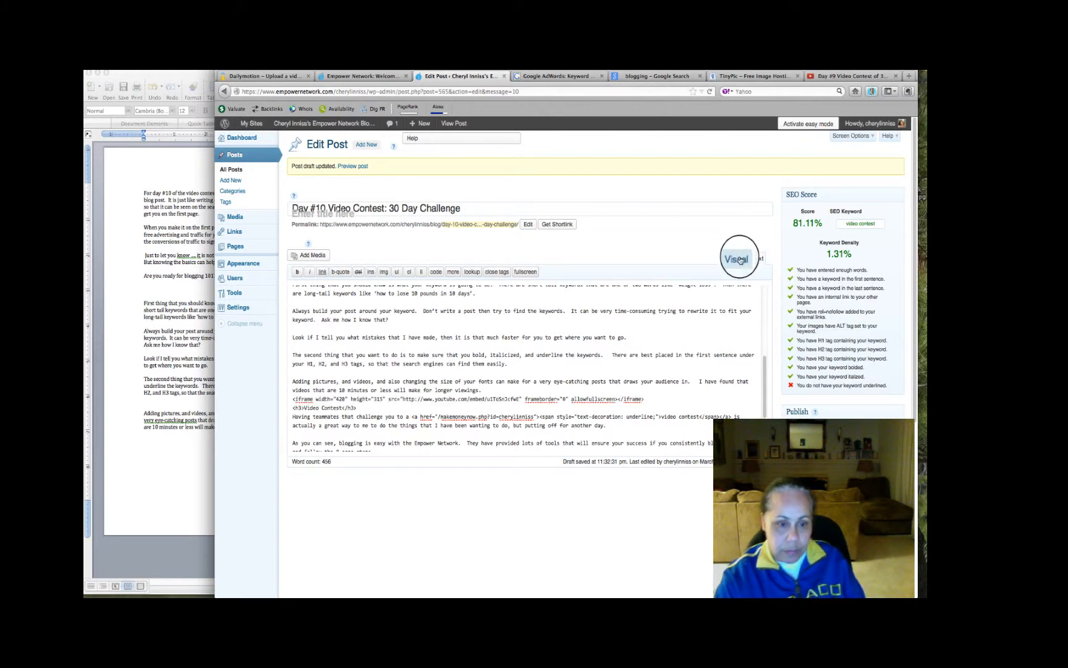
# Check the embedded video placeholder in visual editing and compare it with the embed code and video size on YouTube
pyautogui.click(738, 260)
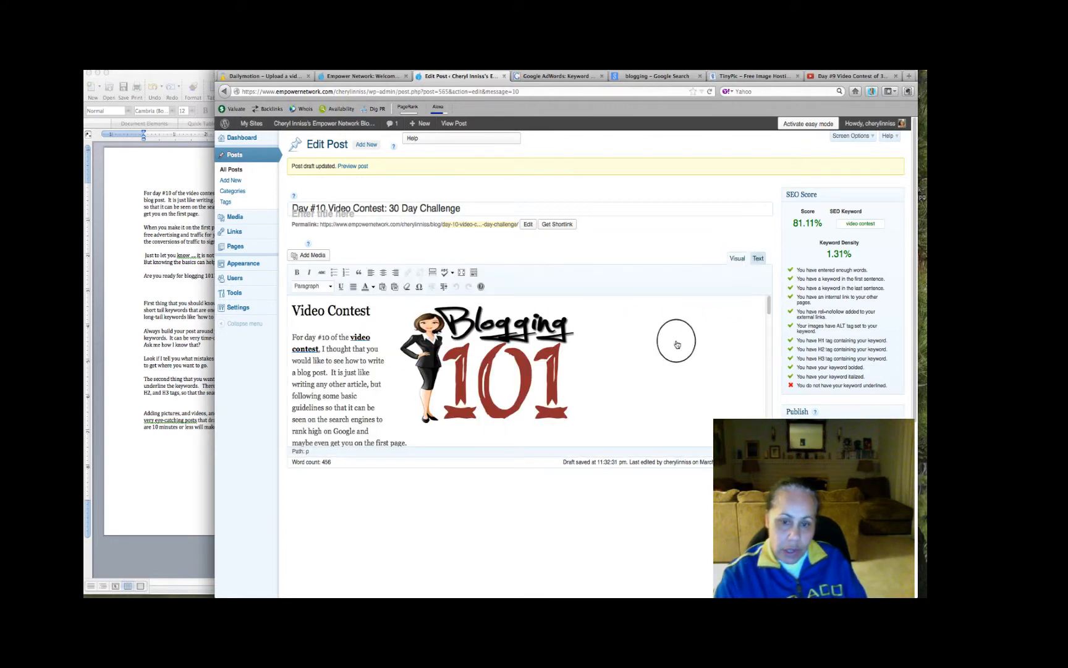
pyautogui.scroll(-10, 677, 344)
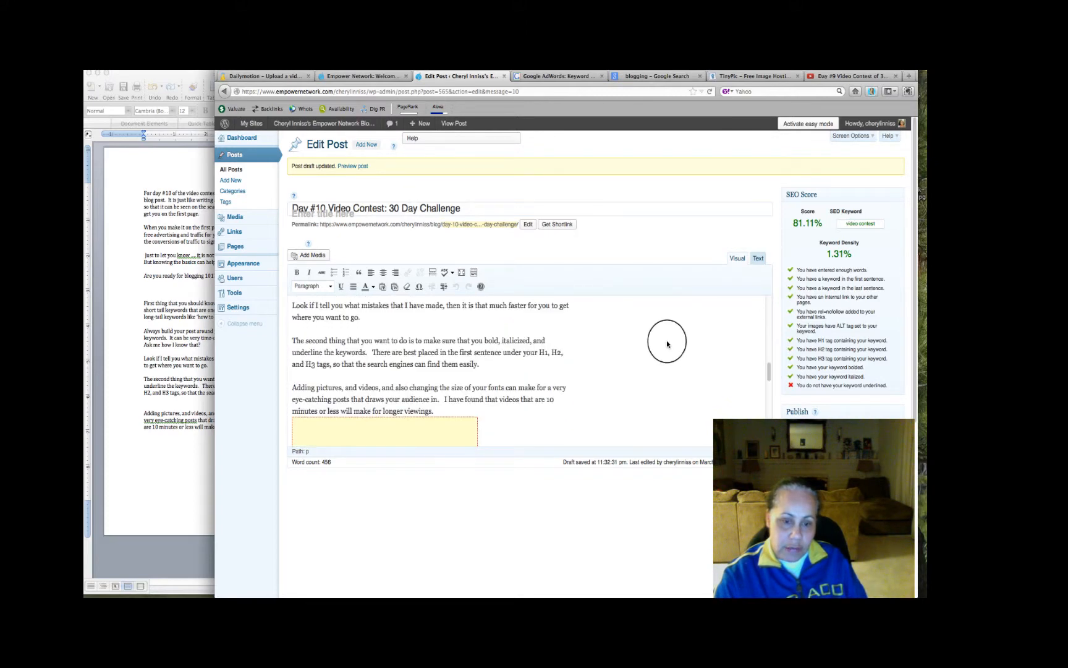
pyautogui.scroll(-3, 667, 344)
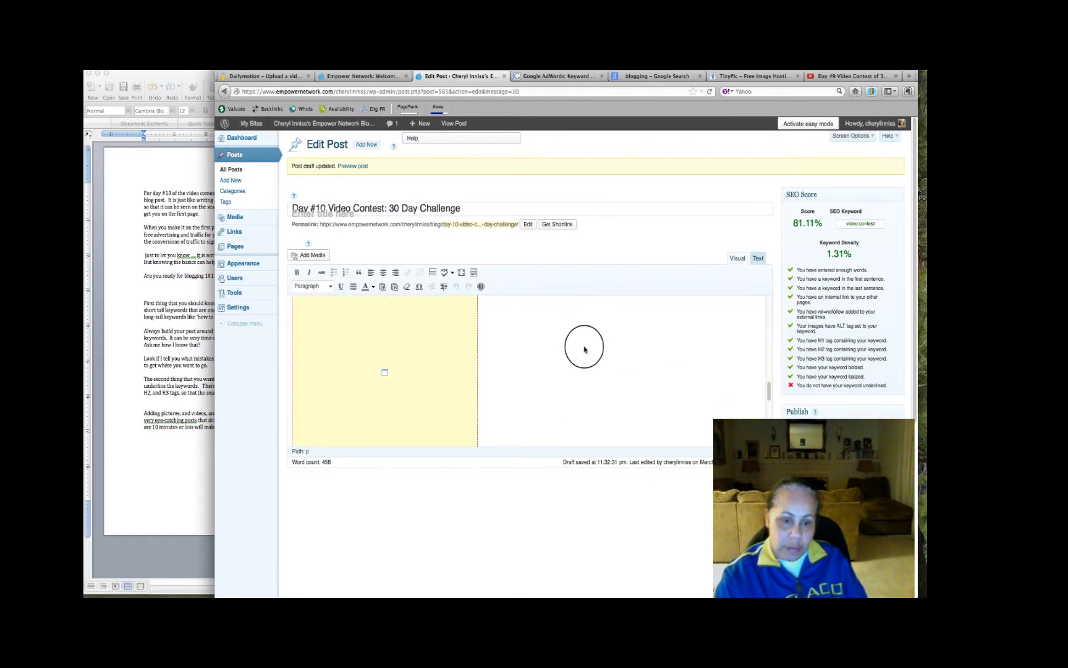
pyautogui.click(861, 78)
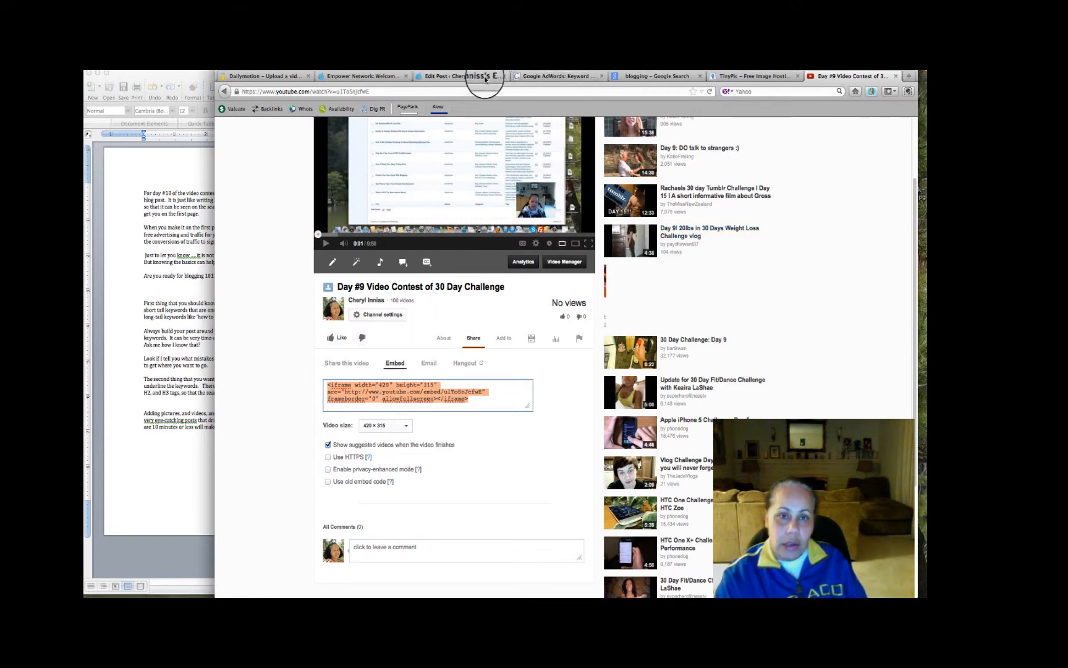
pyautogui.click(486, 76)
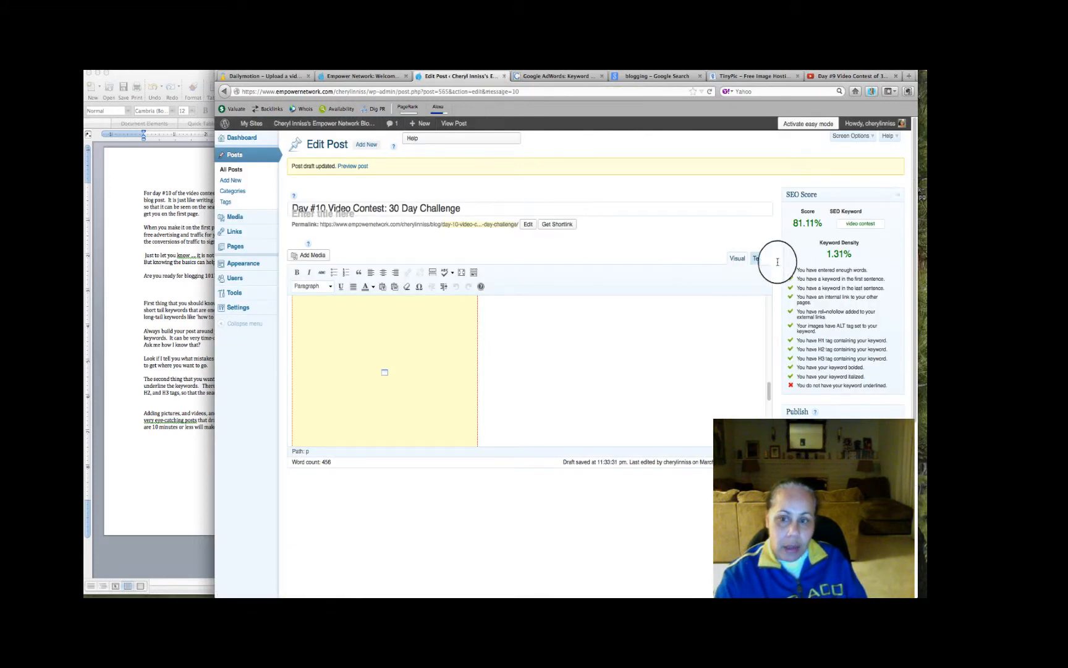
# Set the embedded video's iframe width to 560 in the post's HTML
pyautogui.click(757, 258)
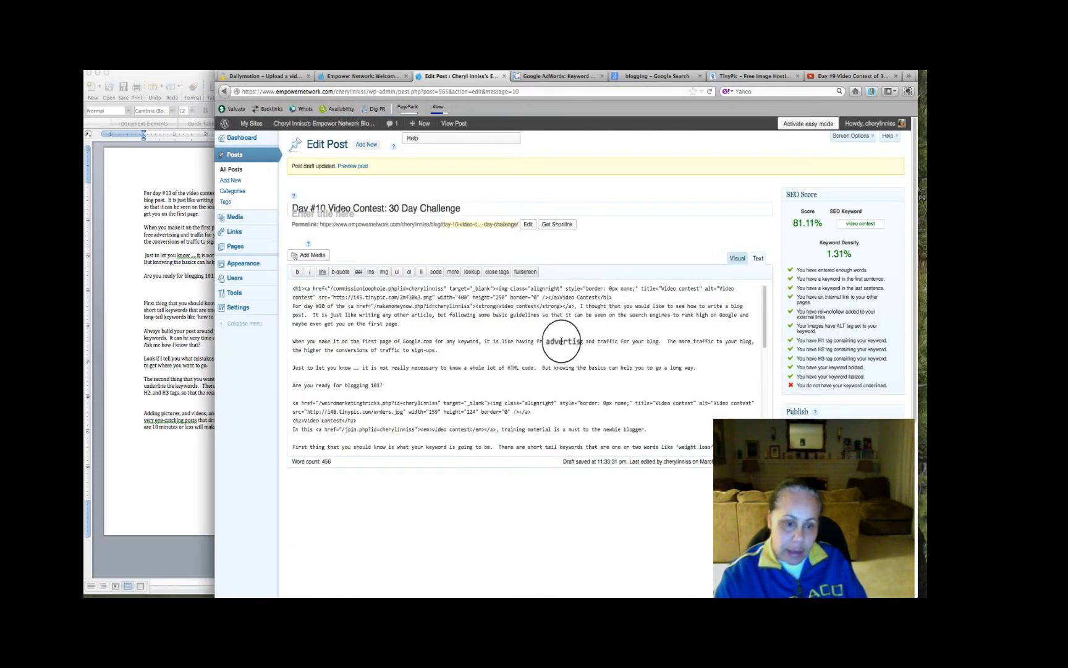
pyautogui.scroll(-3, 488, 413)
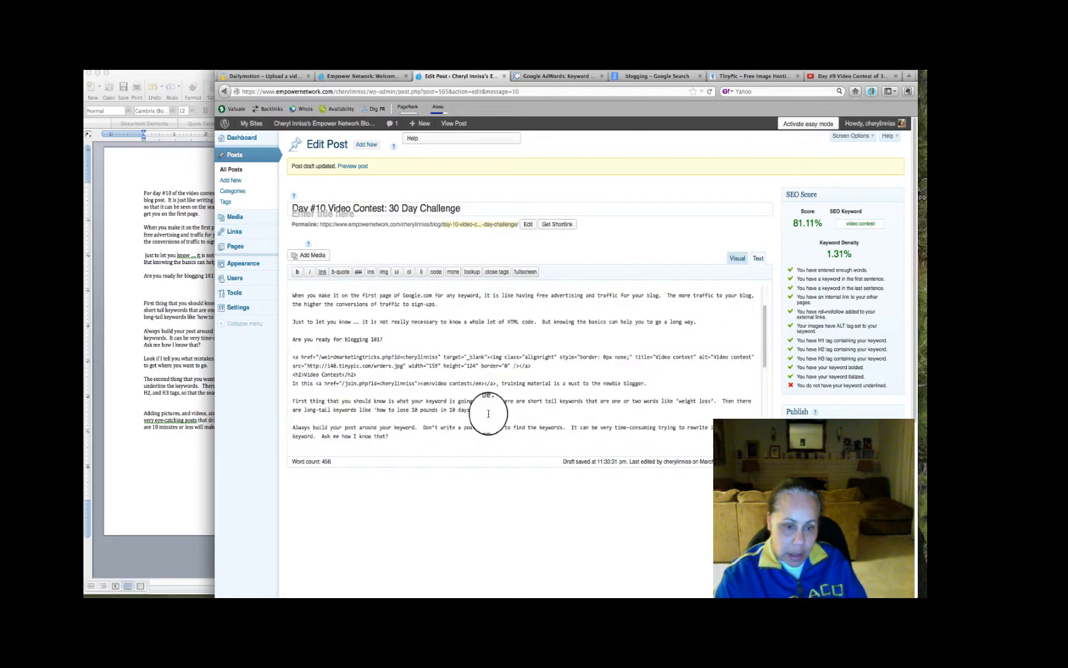
pyautogui.scroll(-5, 489, 414)
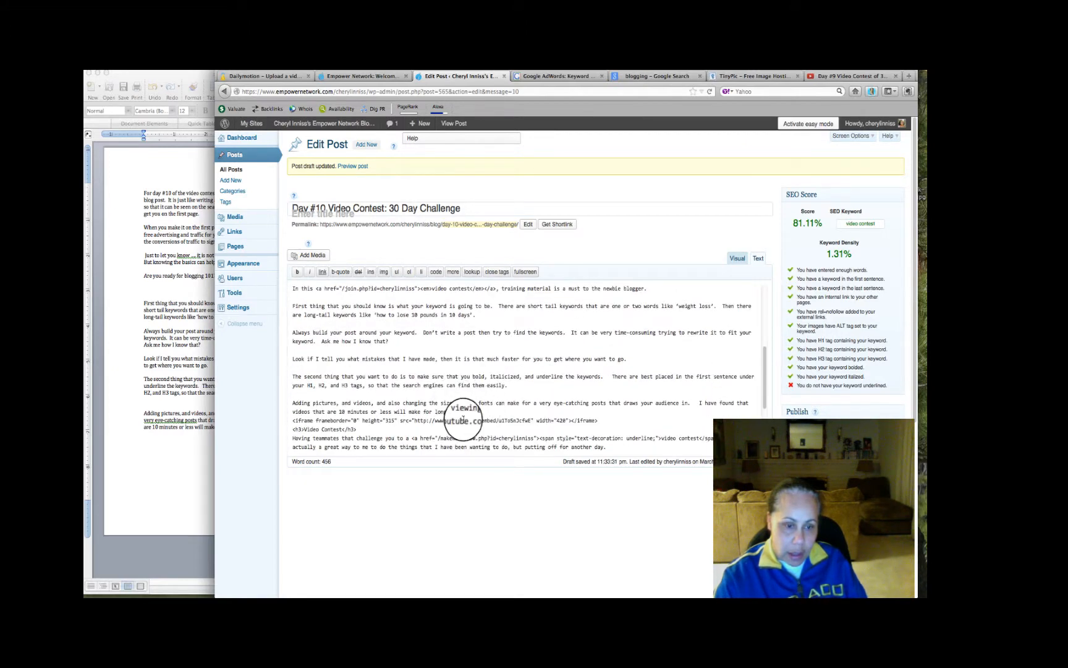
pyautogui.scroll(-2, 460, 421)
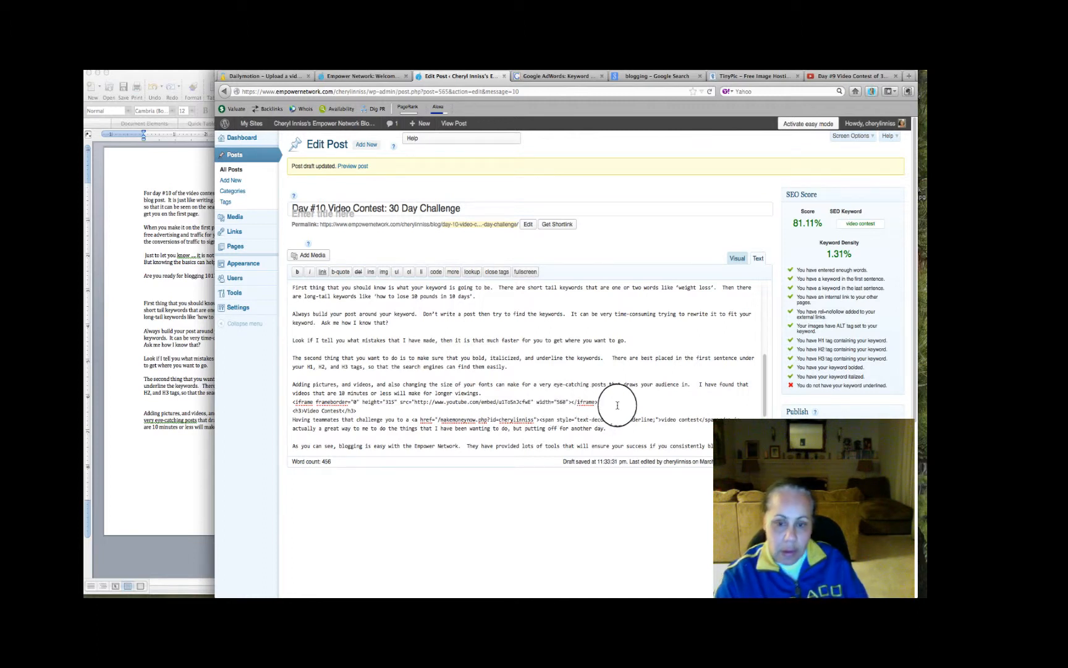
# Return to visual editing and examine the widened video placeholder below the paragraph about pictures and videos
pyautogui.click(737, 258)
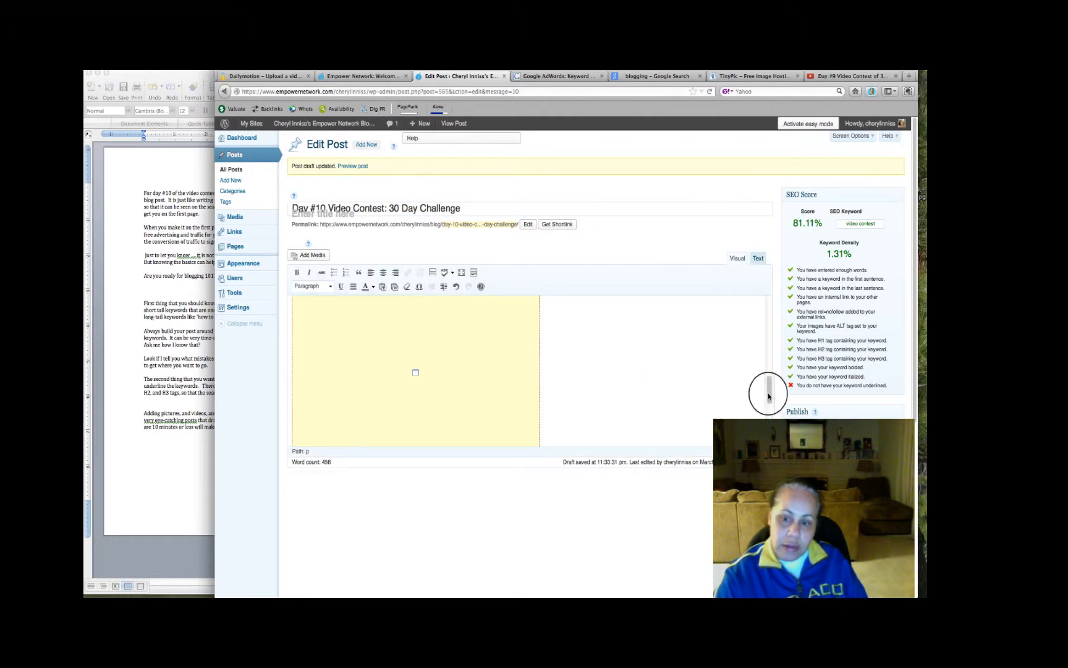
pyautogui.click(770, 363)
pyautogui.moveTo(771, 365); pyautogui.dragTo(772, 385)
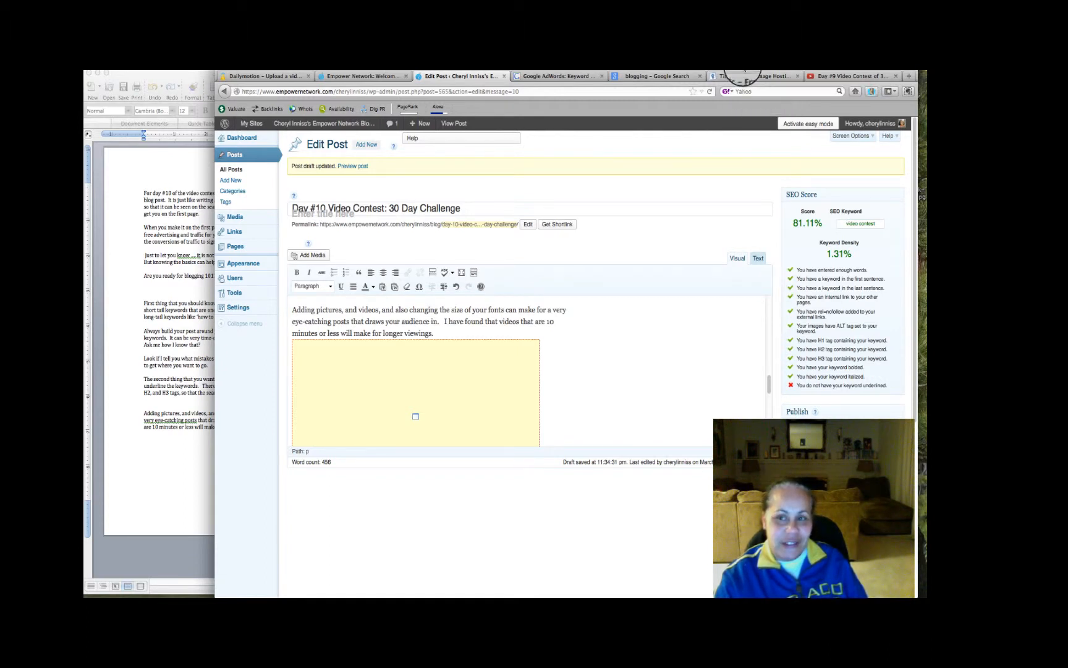
pyautogui.click(741, 66)
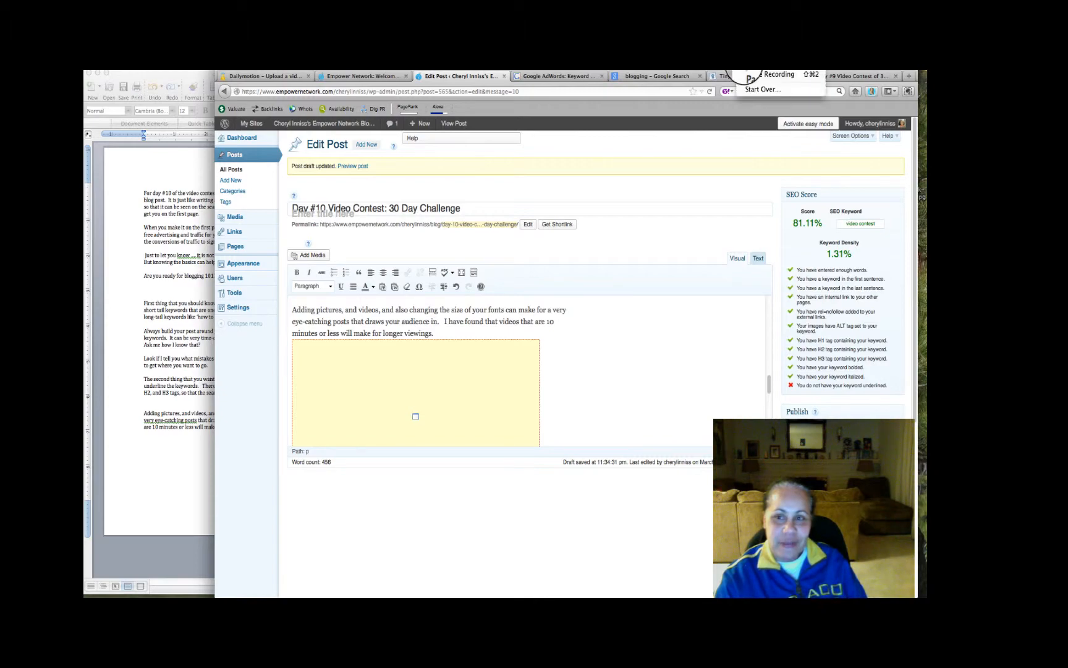